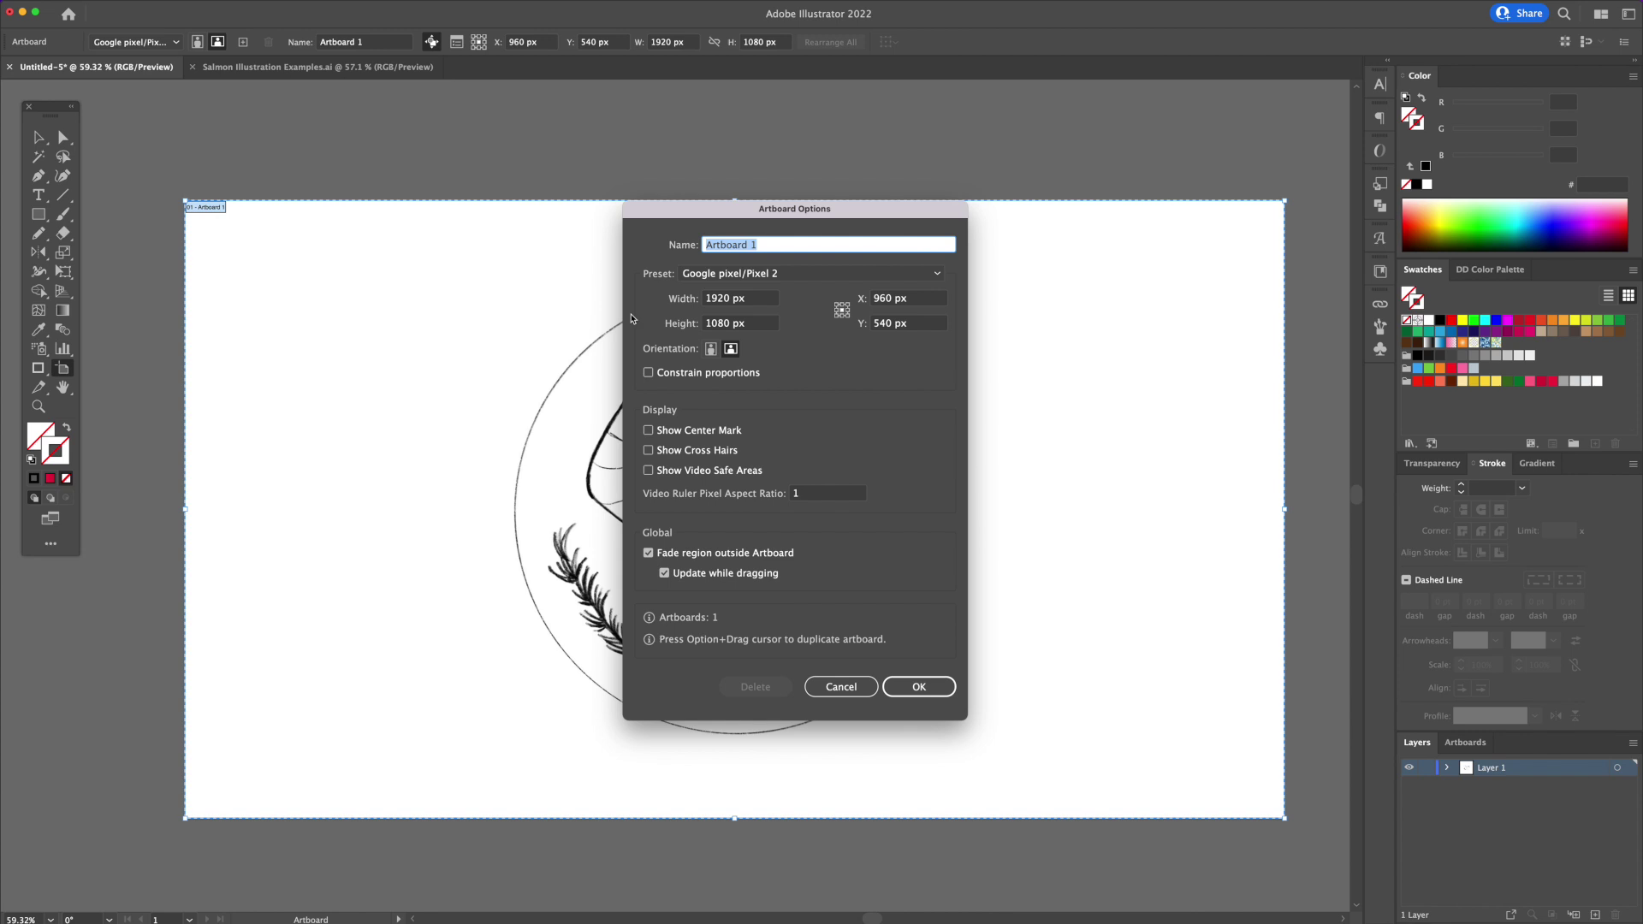
# - Keep the artboard at 1920 px wide by 1080 px high and accept the artboard options
pyautogui.click(747, 306)
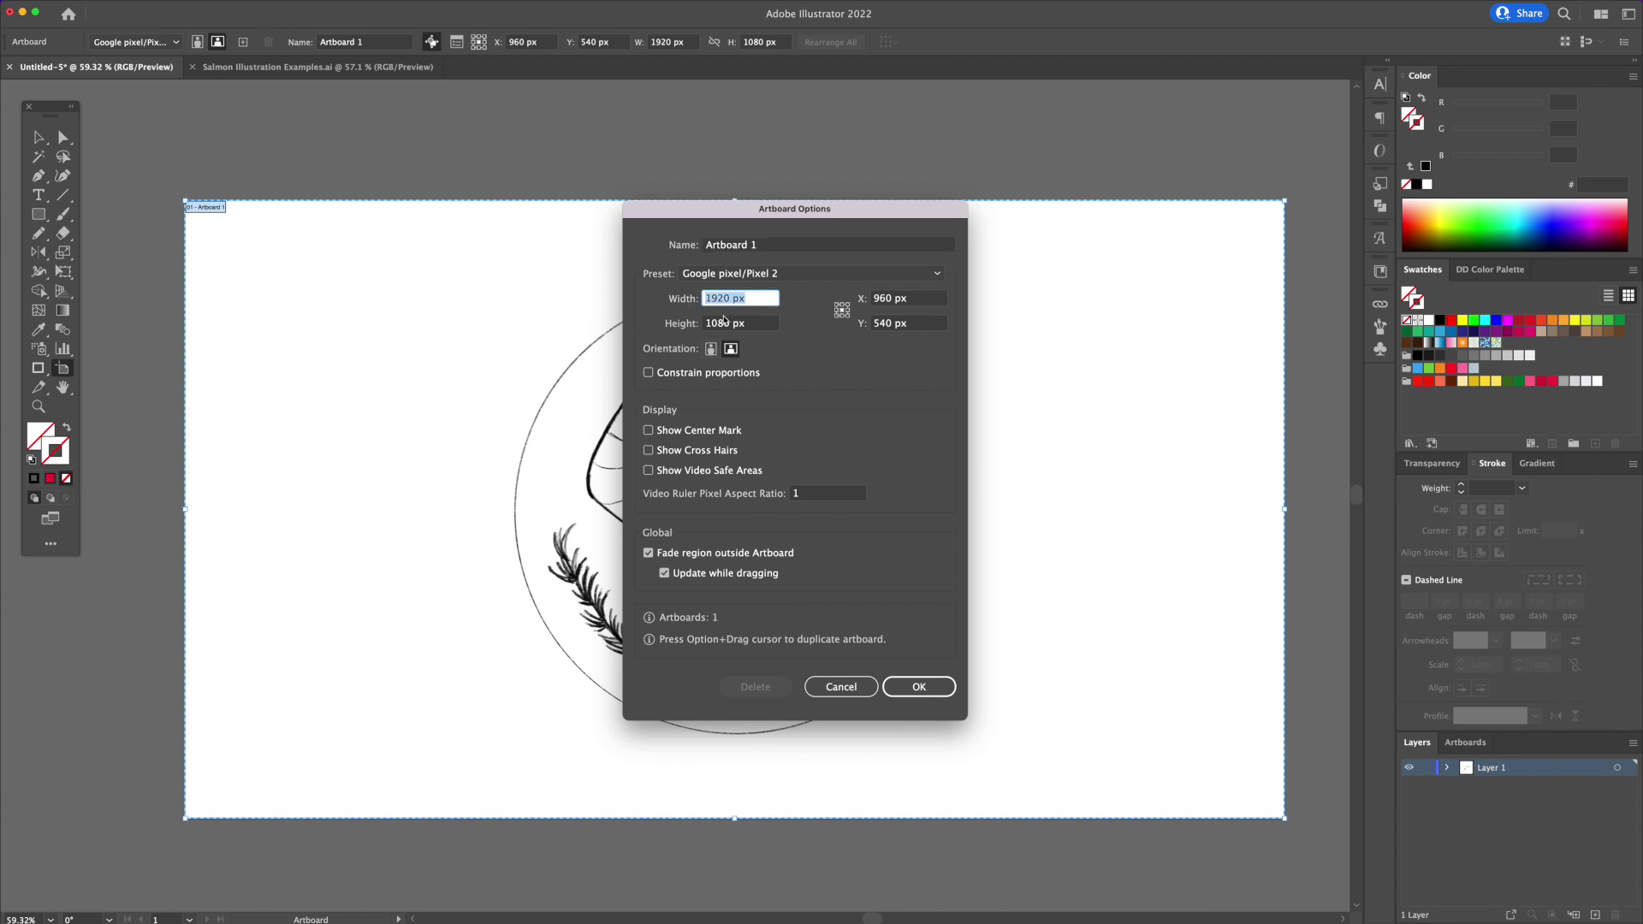
pyautogui.click(761, 326)
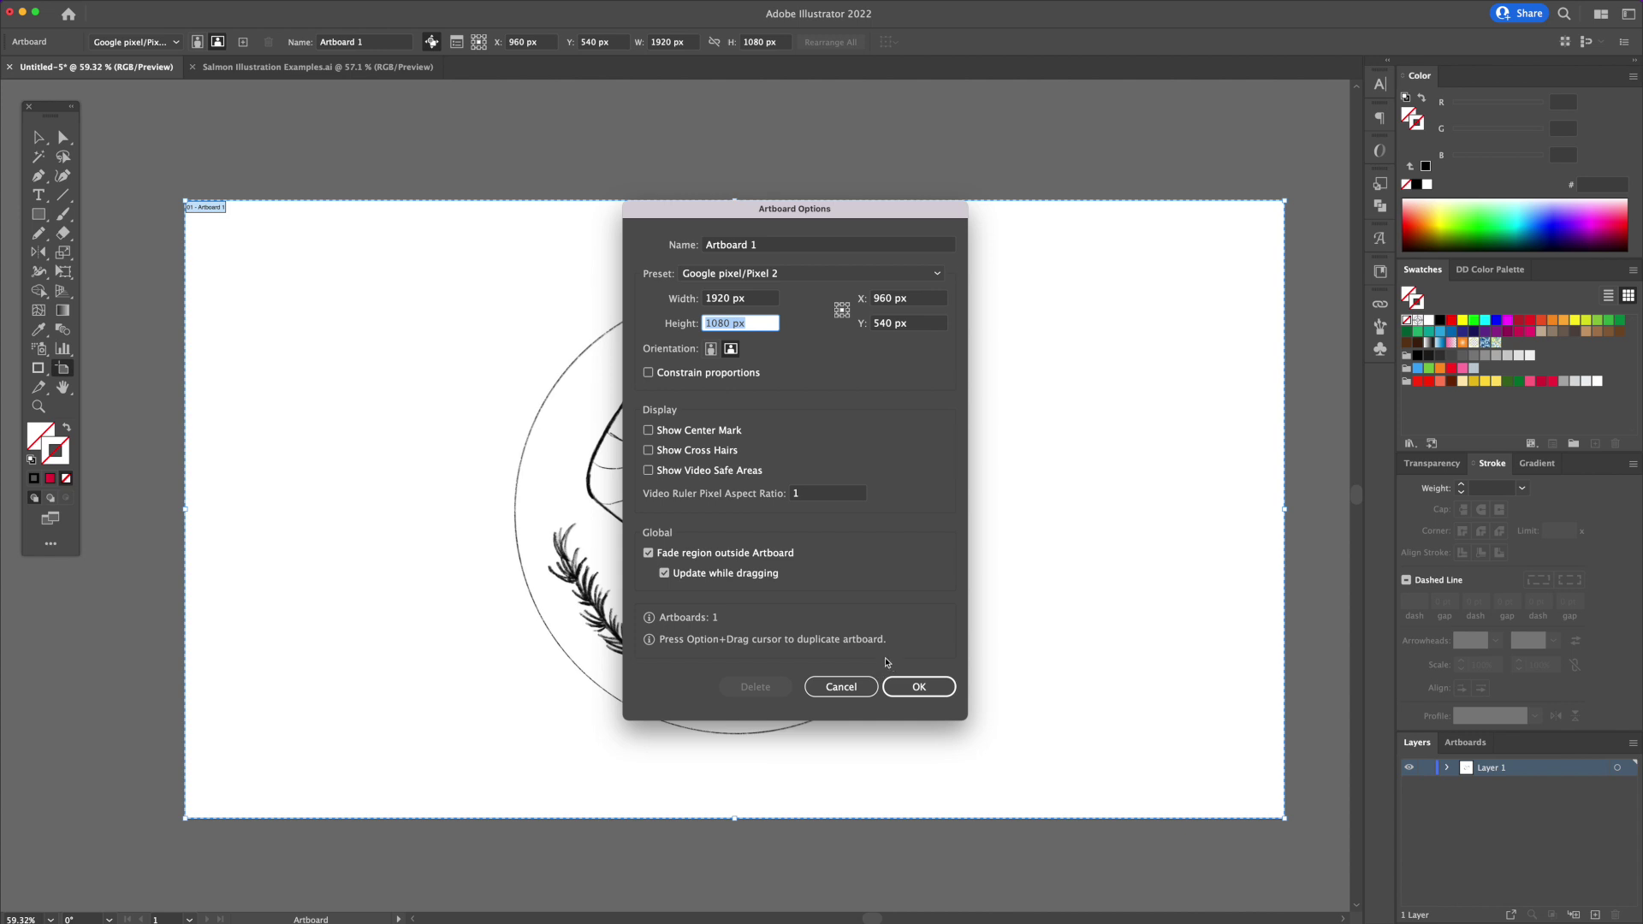
pyautogui.click(918, 686)
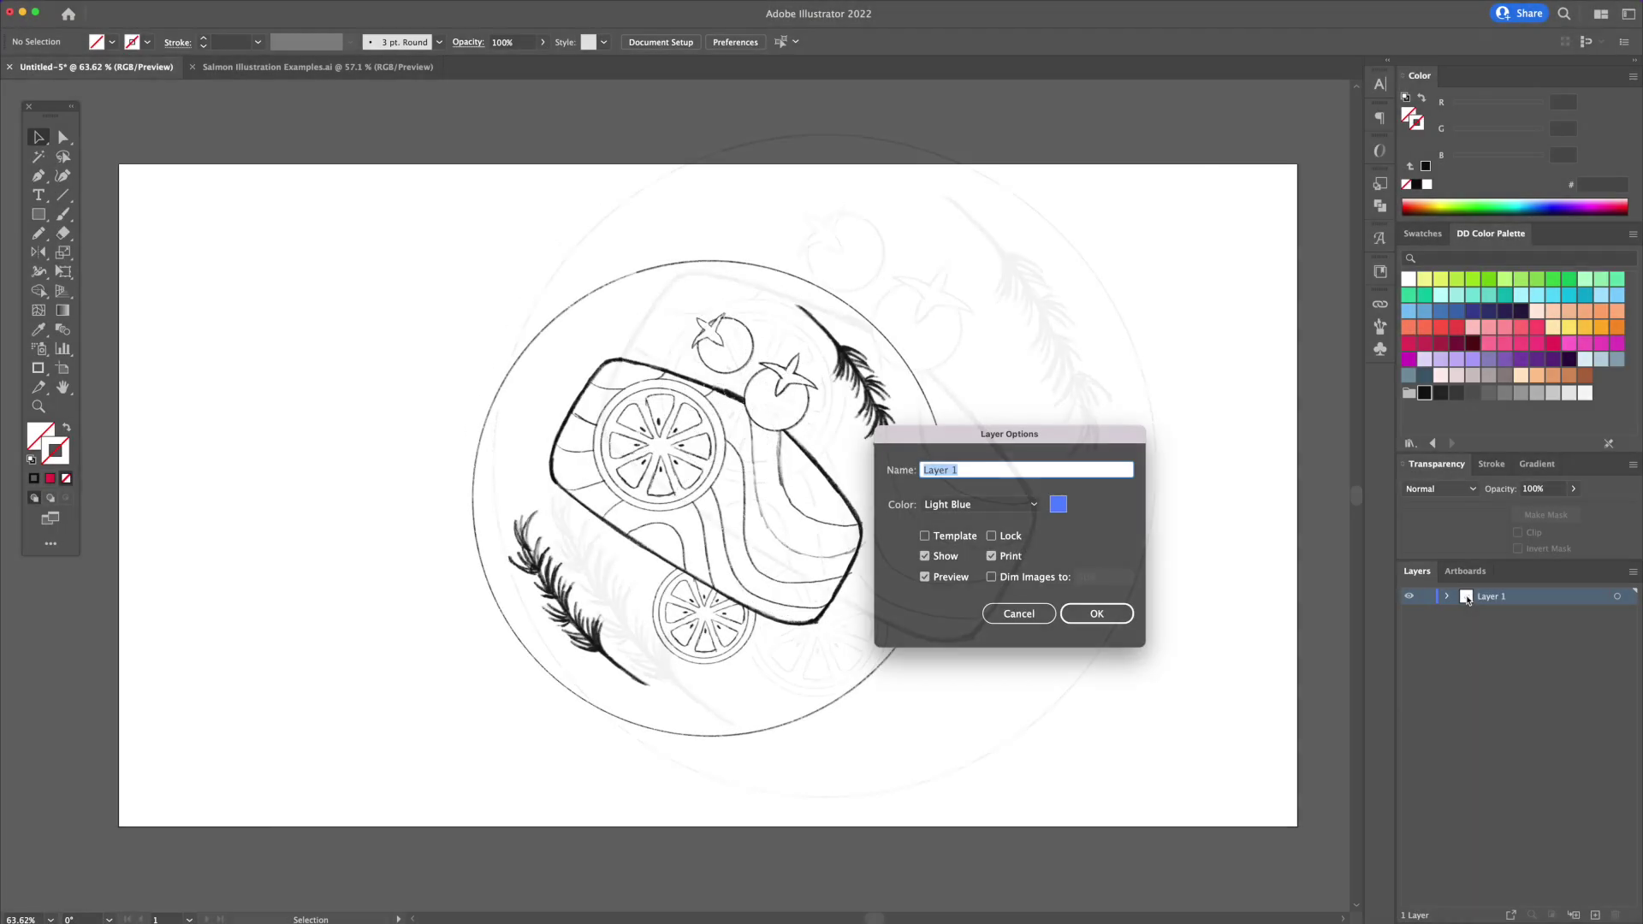
# - Rename the sketch layer "Reference" and make it a template layer with images dimmed to 20%
pyautogui.write('Reference')
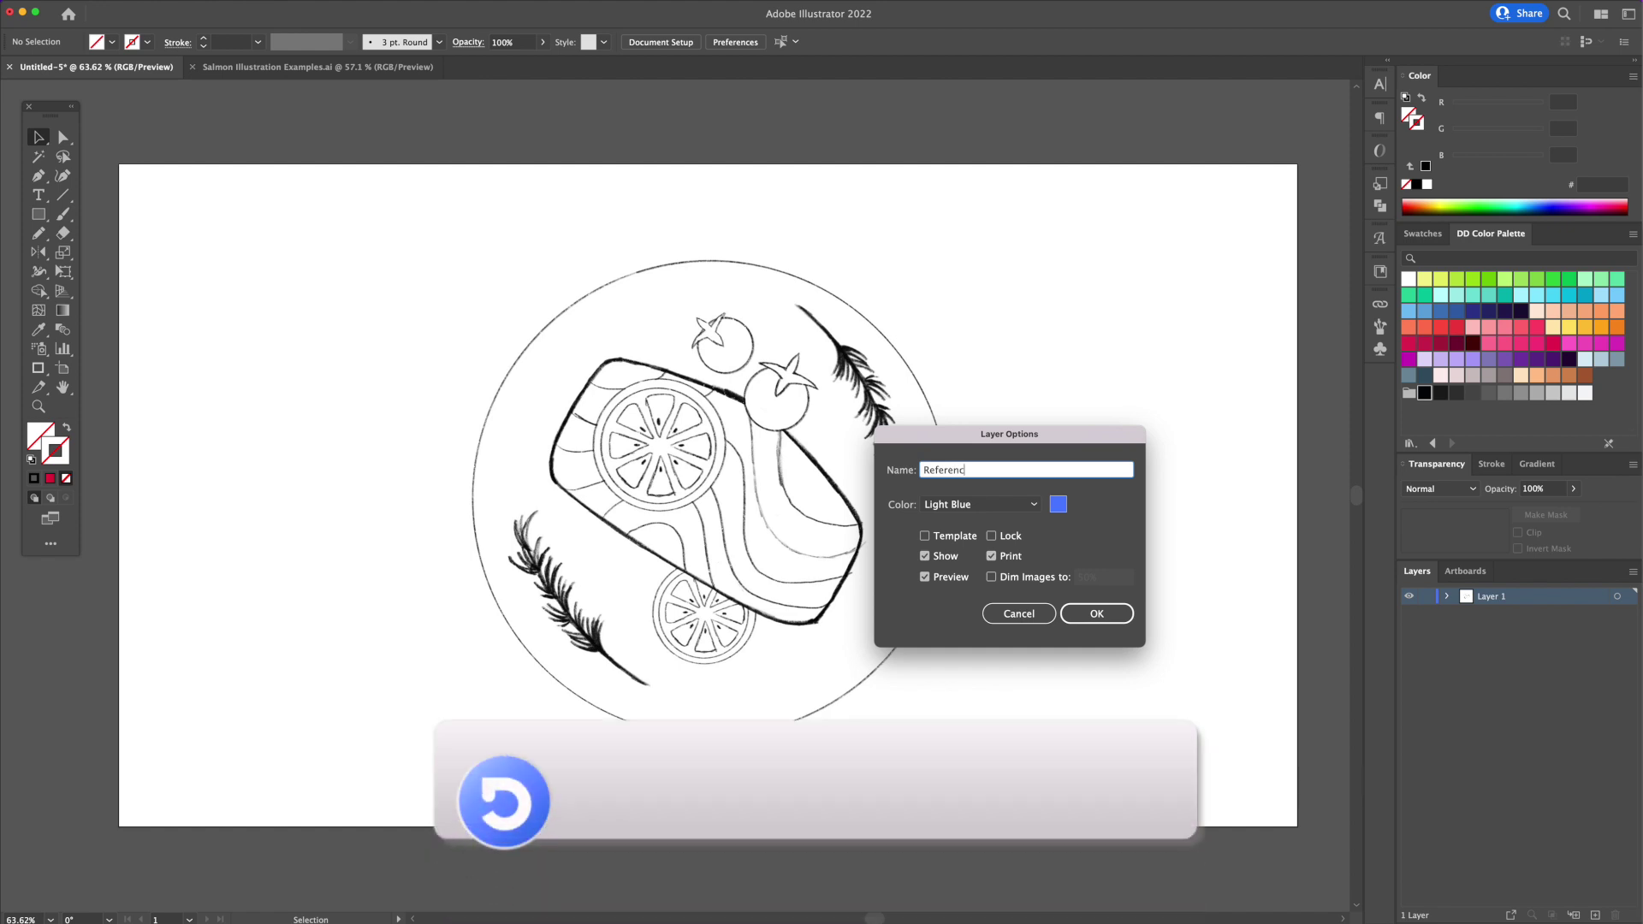
pyautogui.click(956, 537)
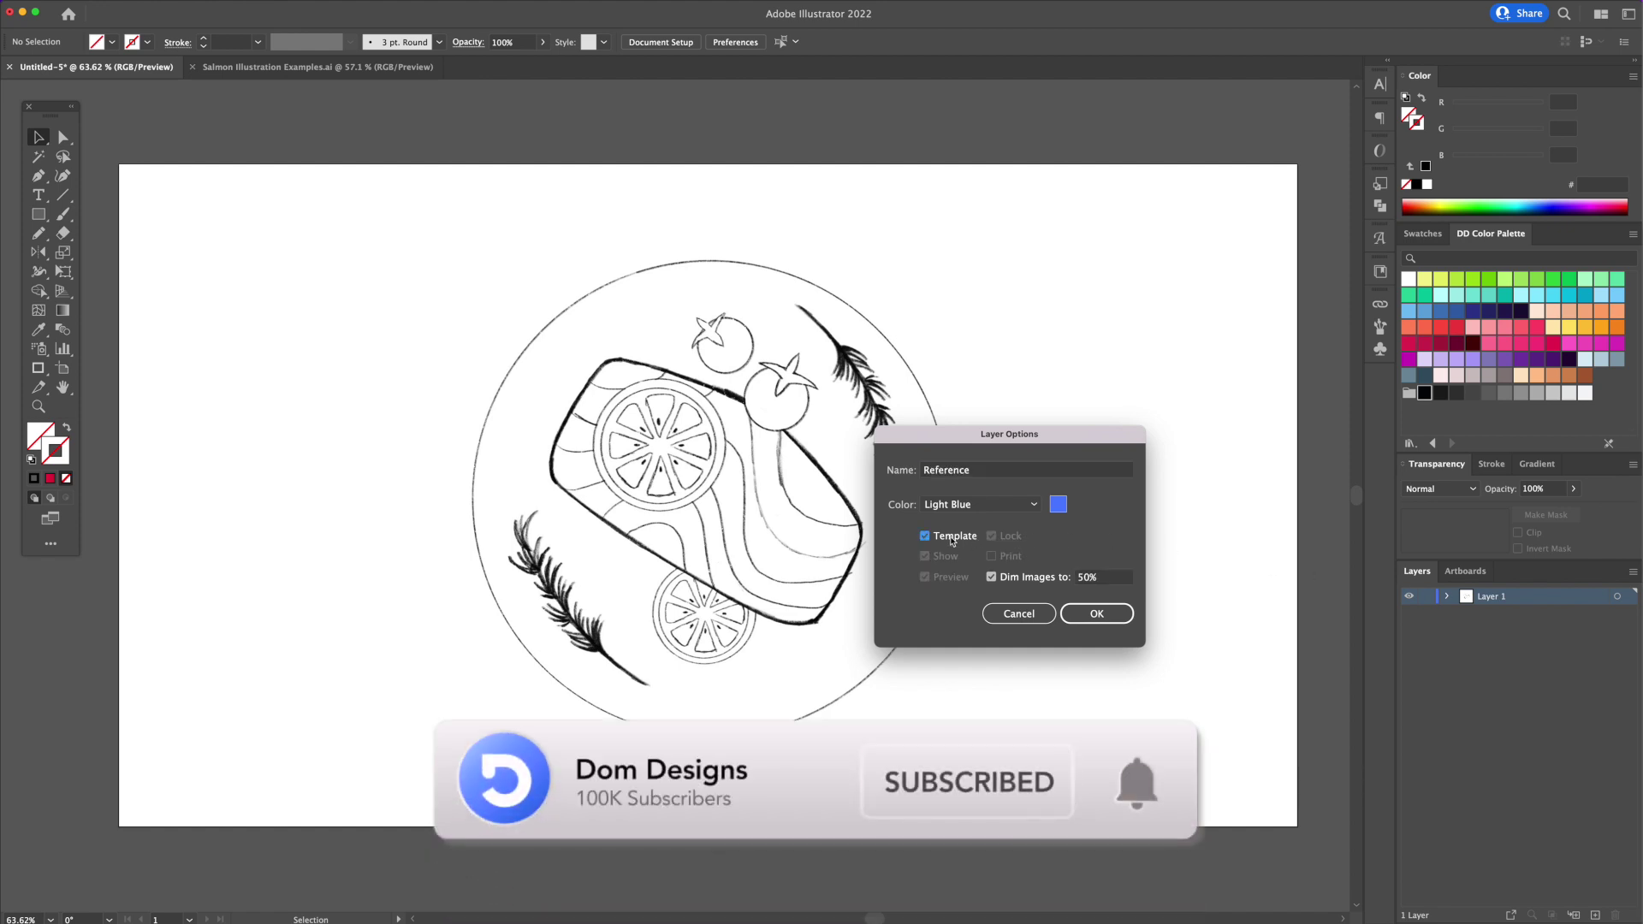
pyautogui.click(1068, 580)
pyautogui.write('20')
pyautogui.press('Return')
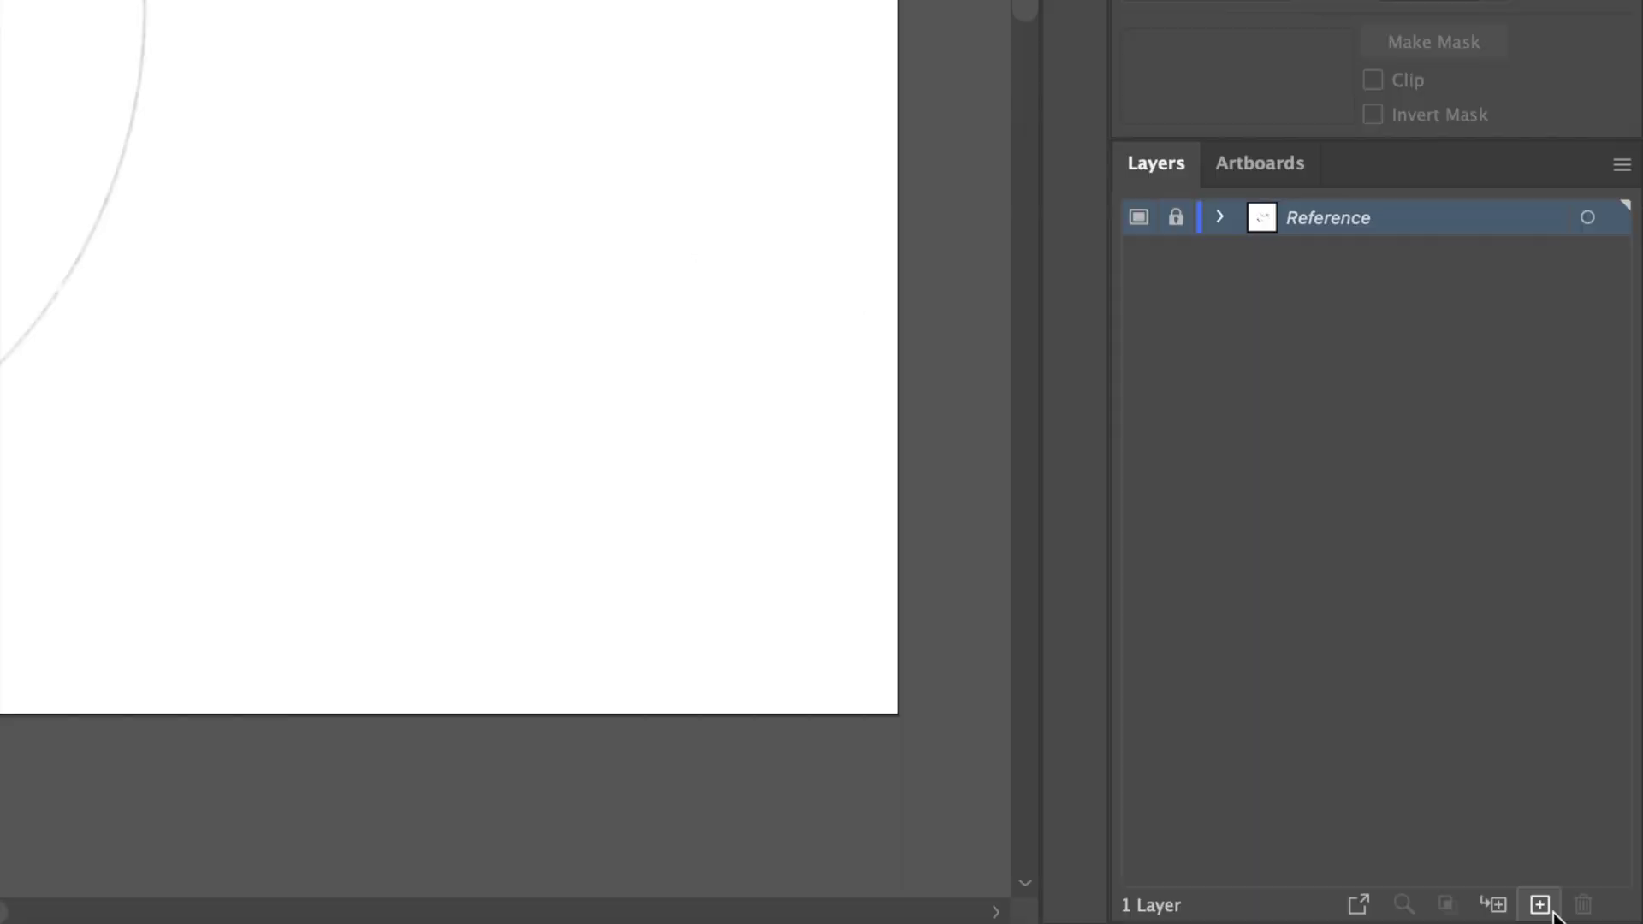
# - Add two new layers above Reference and name the upper one "Salmon Outline"
pyautogui.click(1595, 916)
pyautogui.click(1595, 915)
pyautogui.doubleClick(1491, 596)
pyautogui.write('Salm')
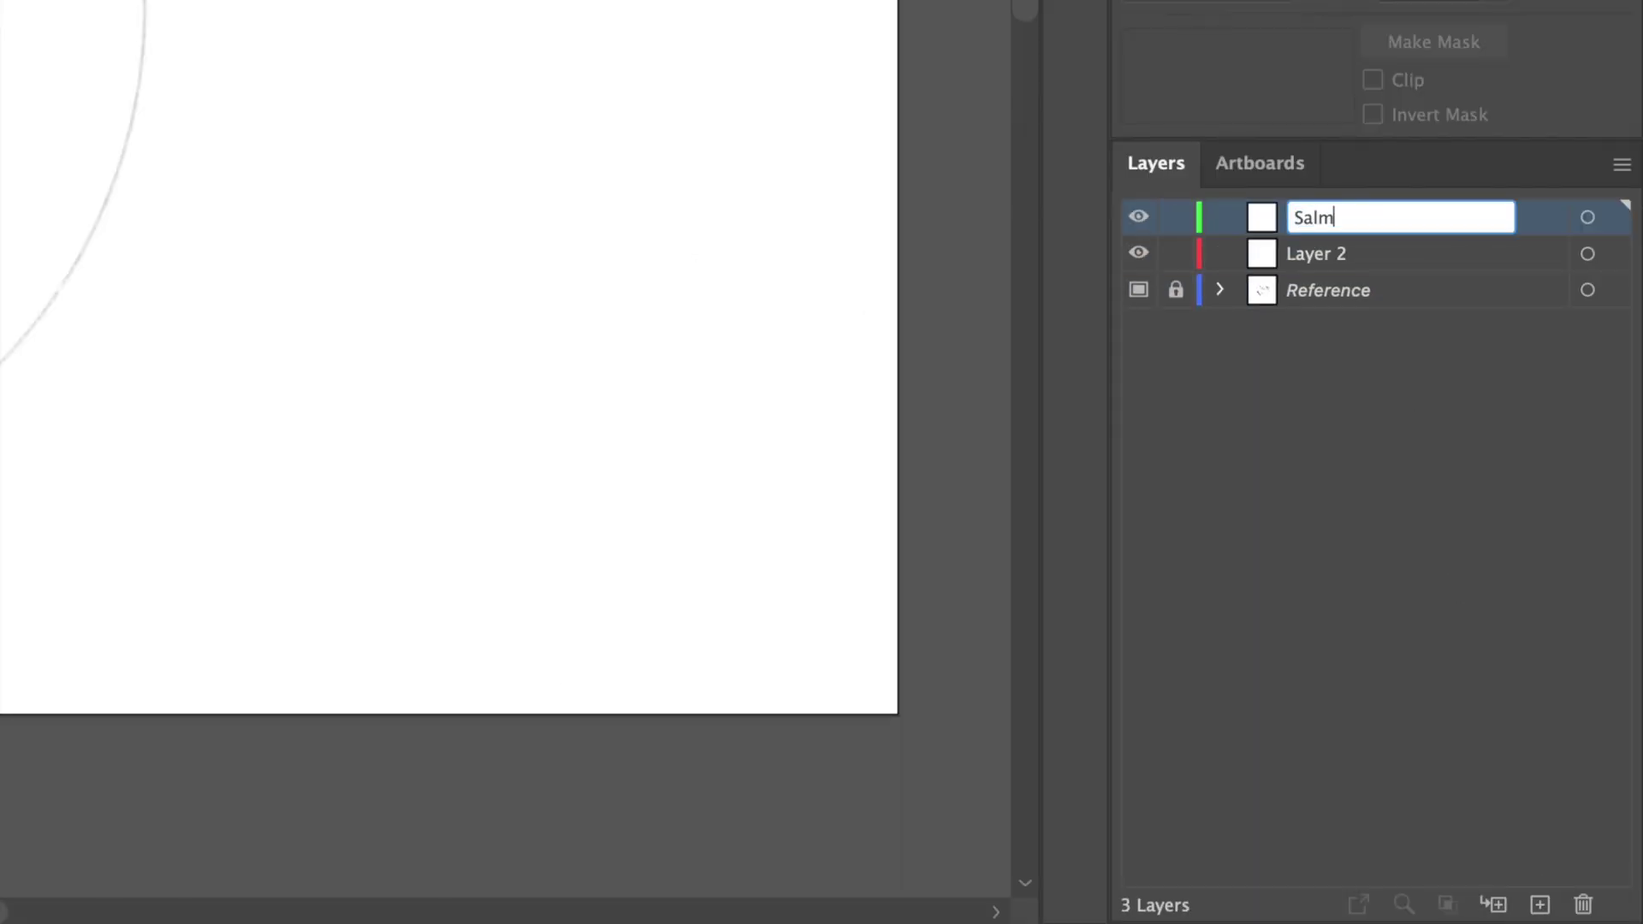
pyautogui.write('on Outline')
pyautogui.press('Return')
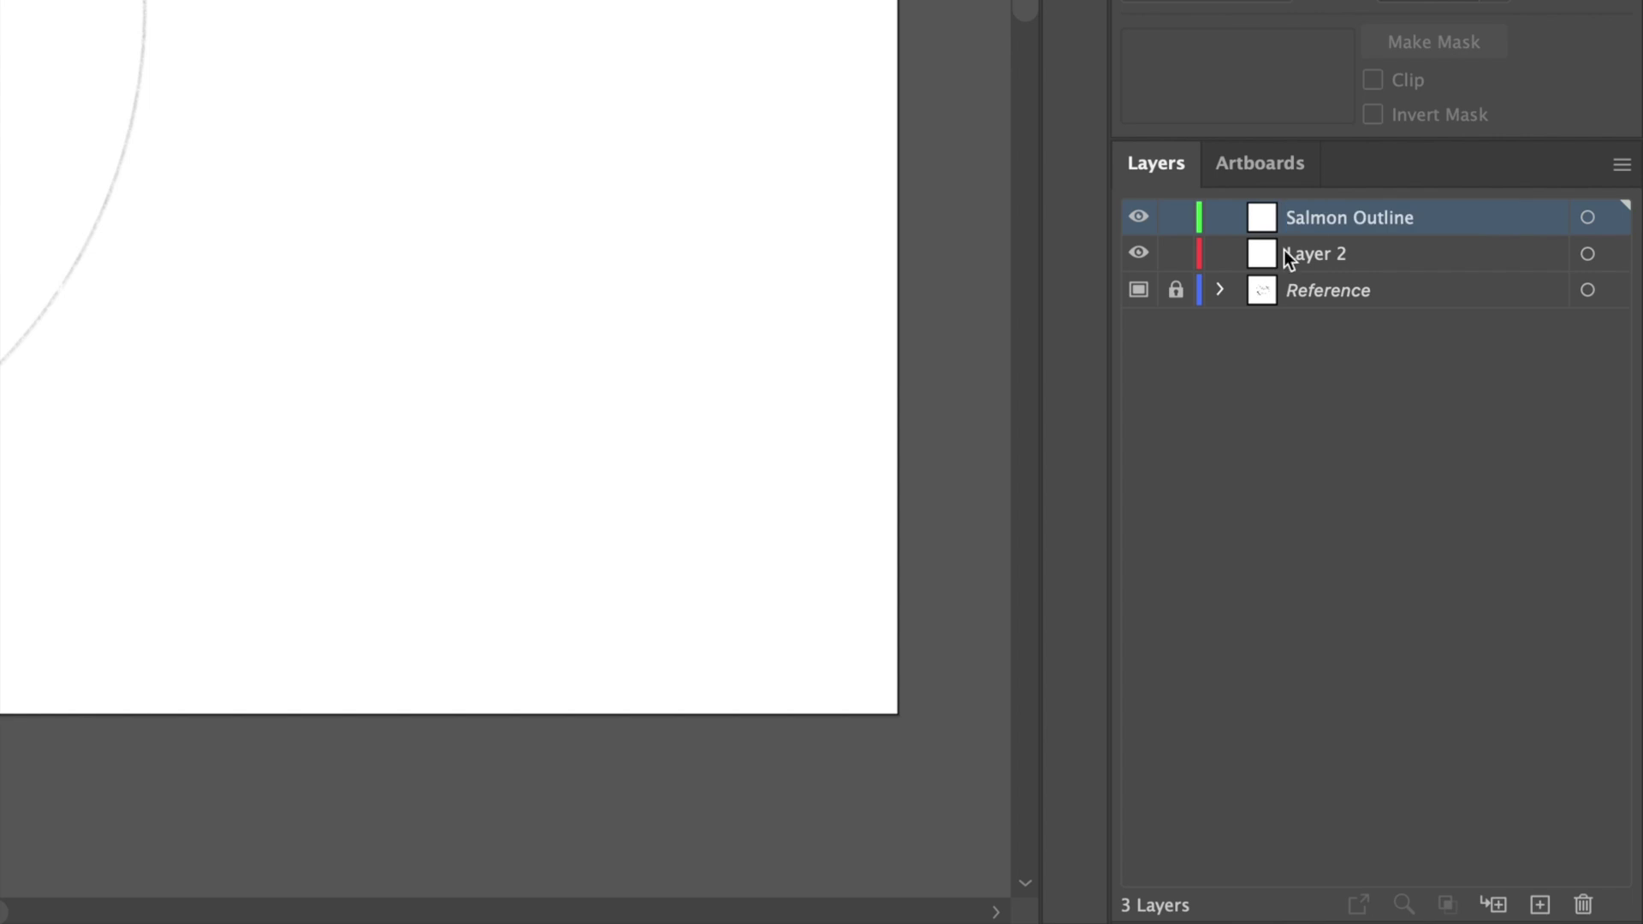
# - Rename Layer 2 "Salmon", lock it, and make Salmon Outline the active layer
pyautogui.doubleClick(1293, 255)
pyautogui.write('Salmon')
pyautogui.press('Return')
pyautogui.click(1176, 254)
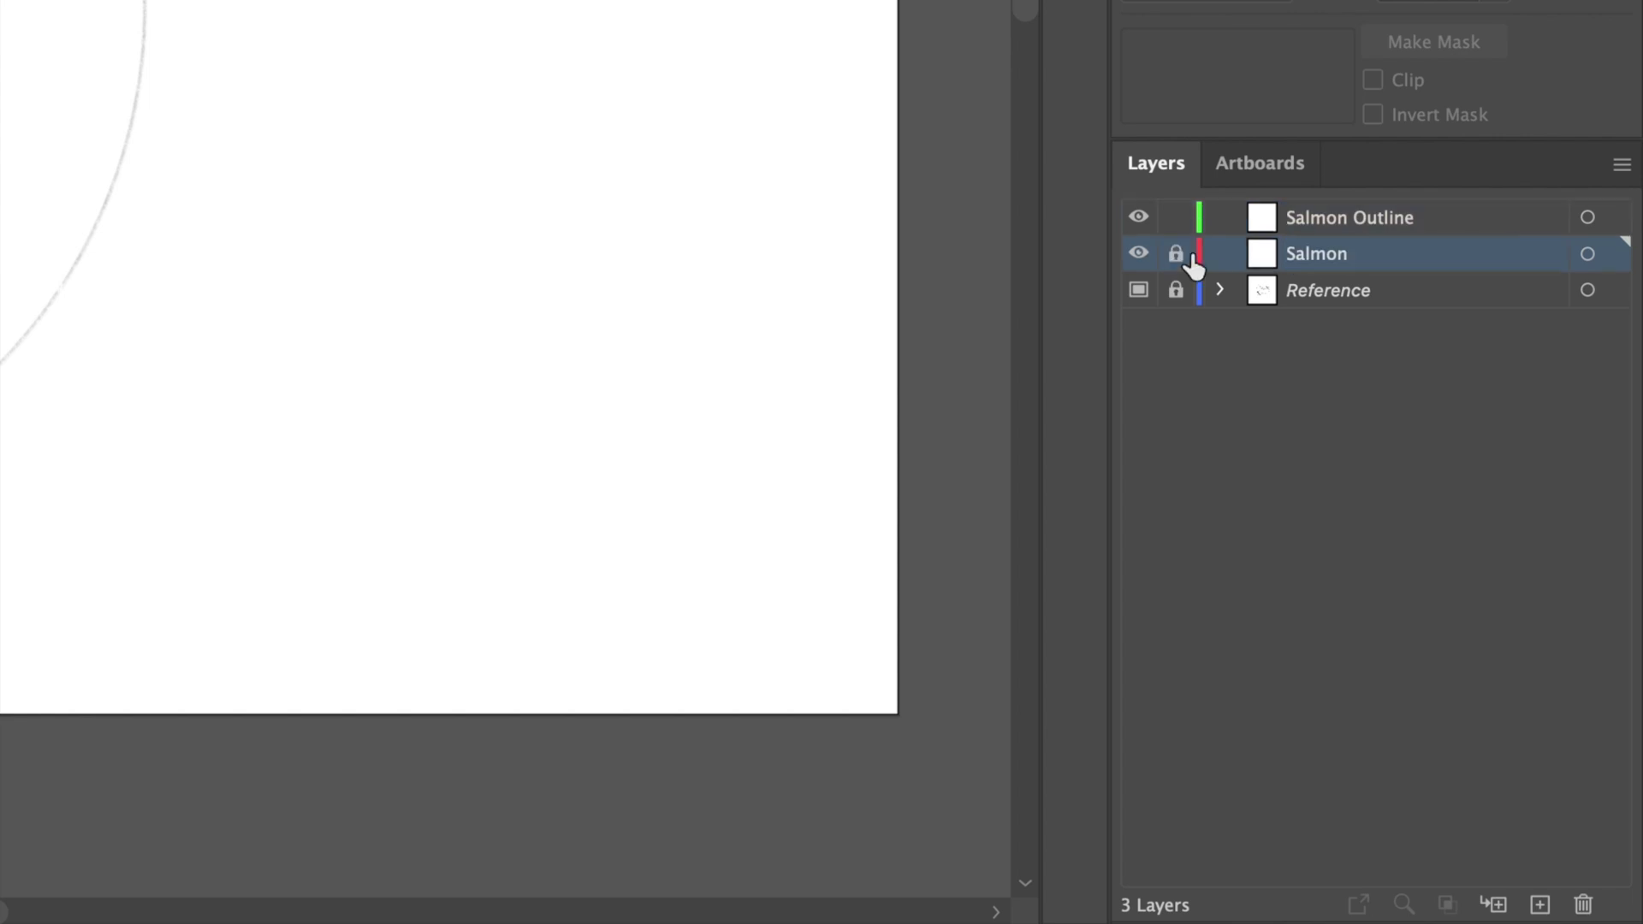
pyautogui.click(1320, 219)
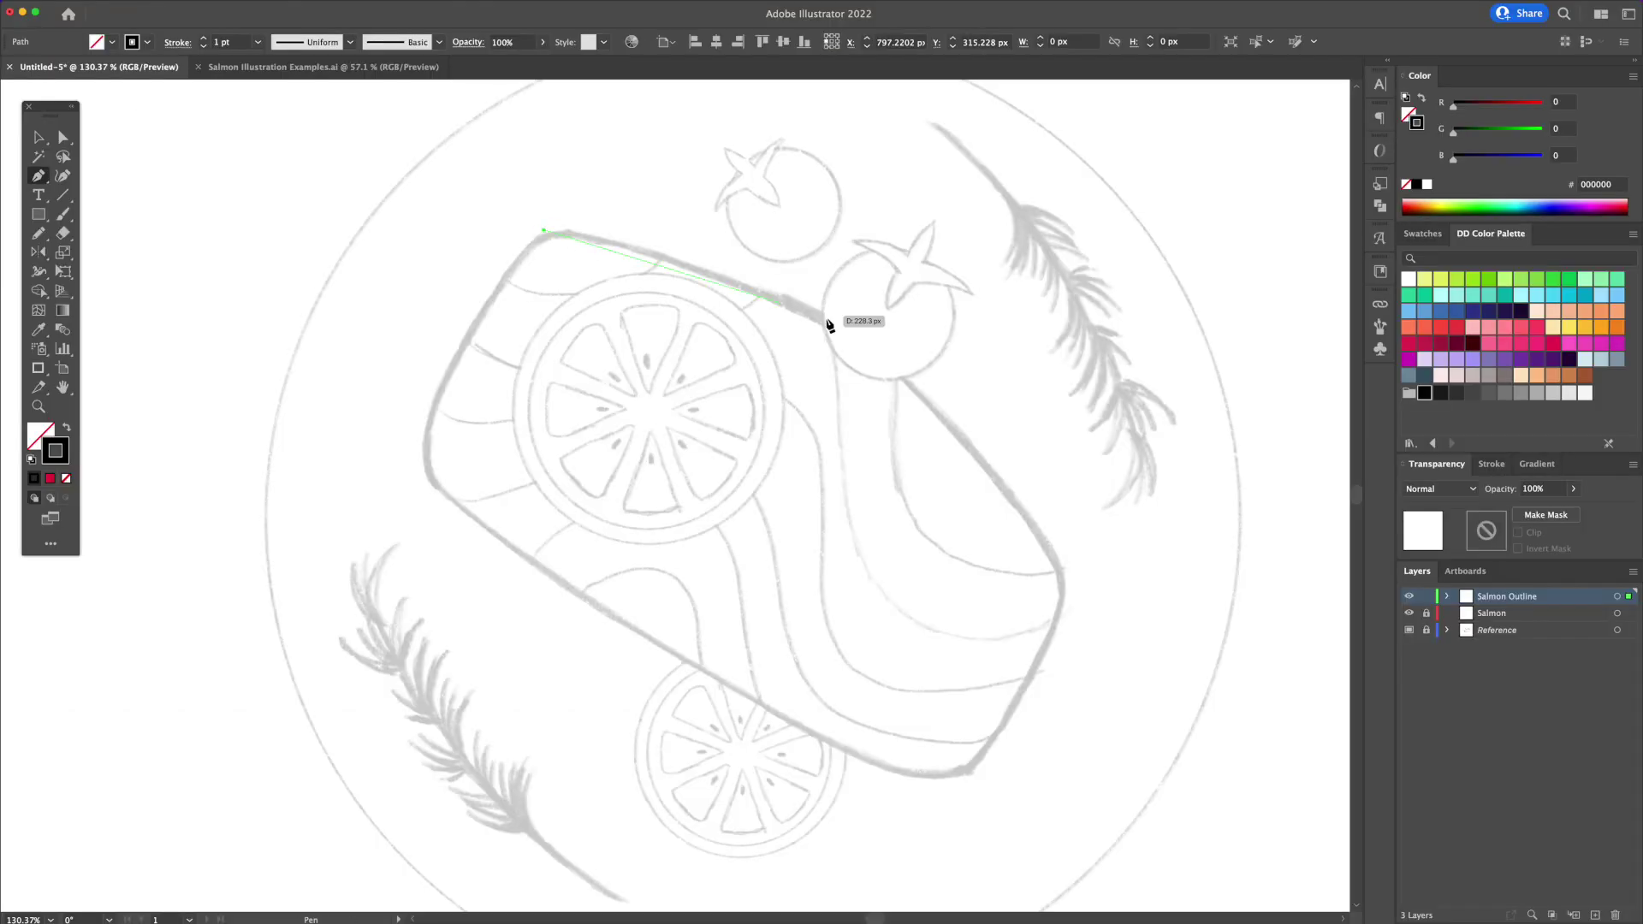
# - Trace the salmon fillet's outer edge over the sketch as a closed path with the Pen tool
pyautogui.moveTo(837, 323); pyautogui.dragTo(959, 385)
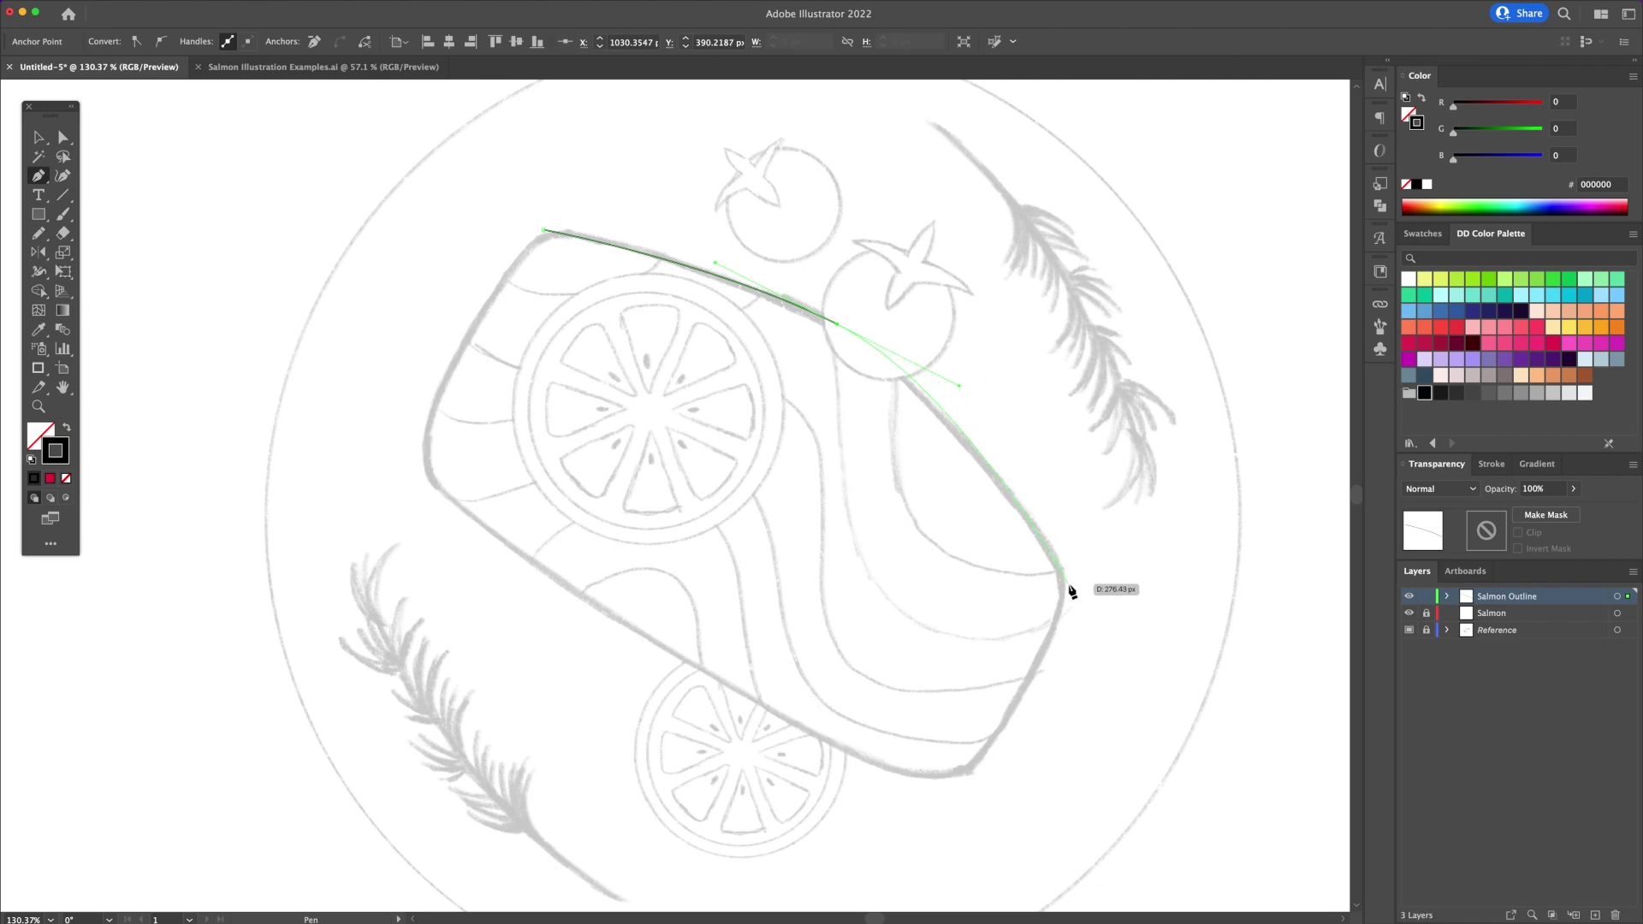
pyautogui.click(1070, 587)
pyautogui.moveTo(936, 785); pyautogui.dragTo(857, 828)
pyautogui.click(935, 785)
pyautogui.moveTo(426, 464)
pyautogui.mouseDown()
pyautogui.moveTo(397, 322)
pyautogui.moveTo(319, 315)
pyautogui.moveTo(295, 295)
pyautogui.mouseUp()
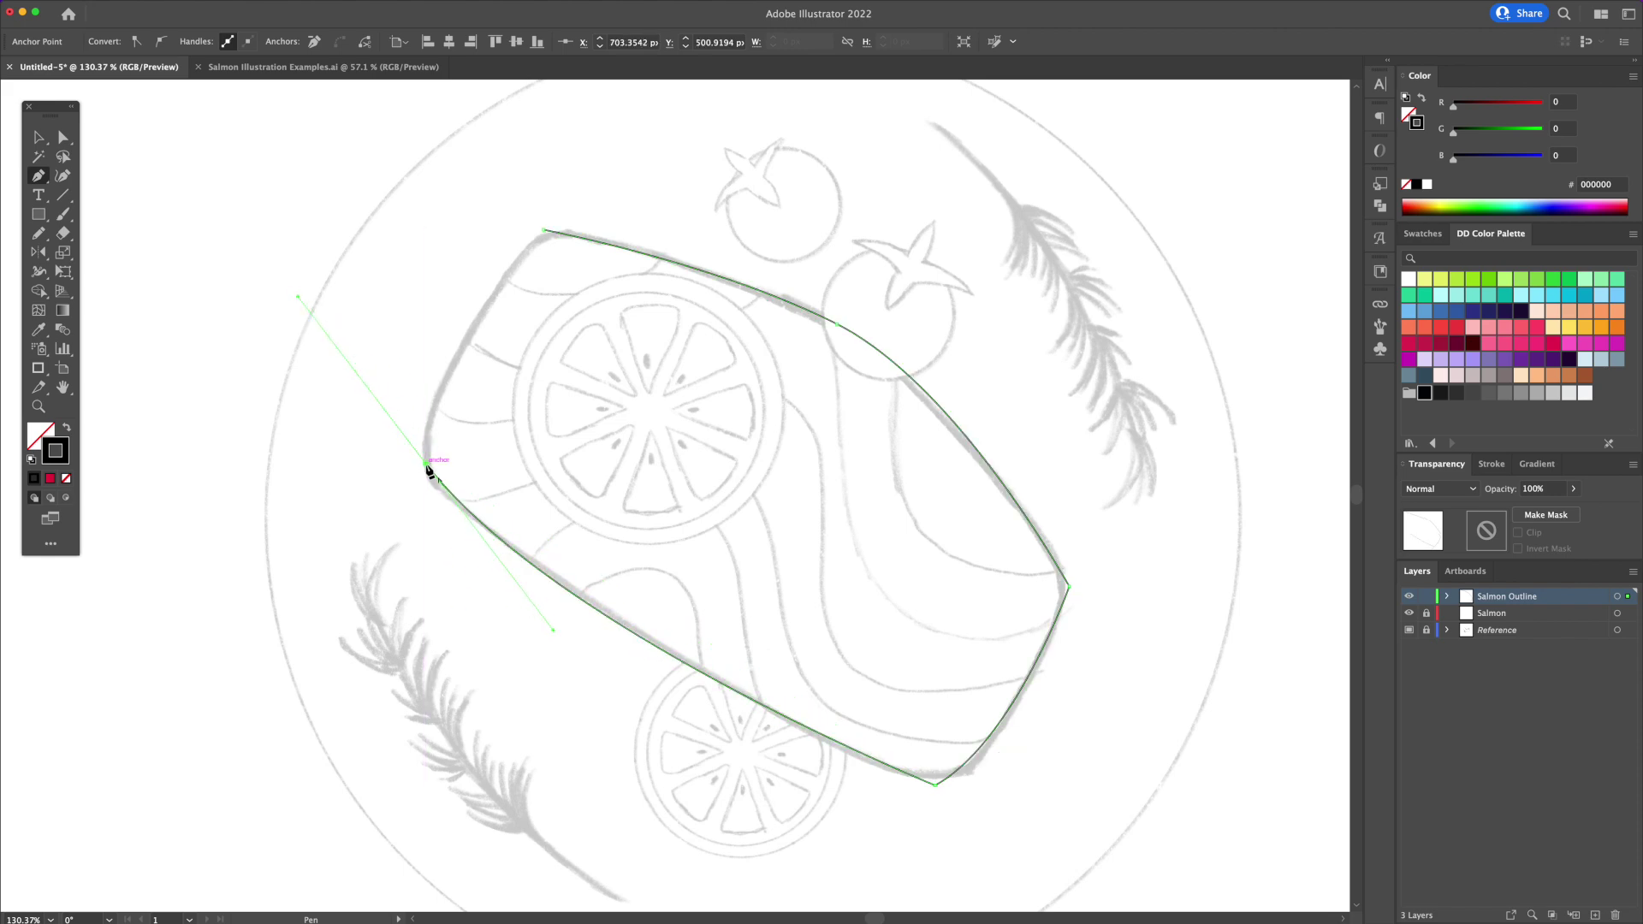
pyautogui.keyDown('alt'); pyautogui.click(427, 464); pyautogui.keyUp('alt')
pyautogui.click(546, 232)
pyautogui.press('v')
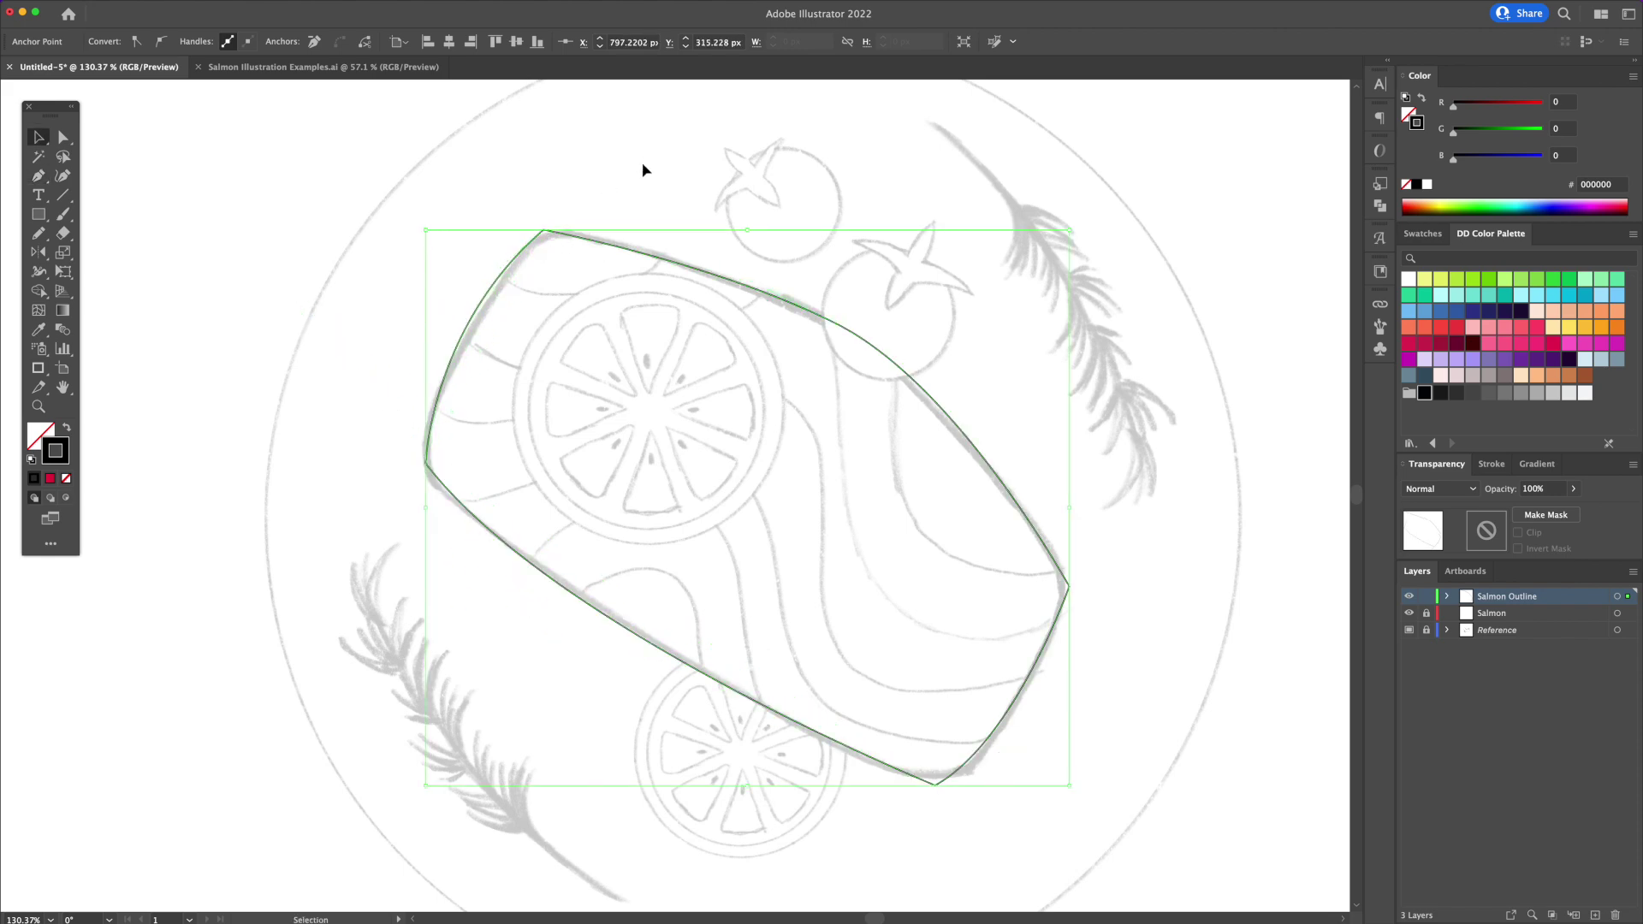
# - Set the fillet outline's stroke weight to 5 pt
pyautogui.click(1492, 465)
pyautogui.keyDown('shift'); pyautogui.click(1462, 486); pyautogui.keyUp('shift')
pyautogui.click(1460, 494)
pyautogui.click(1461, 493)
pyautogui.click(1461, 493)
pyautogui.click(1461, 493)
pyautogui.click(1461, 493)
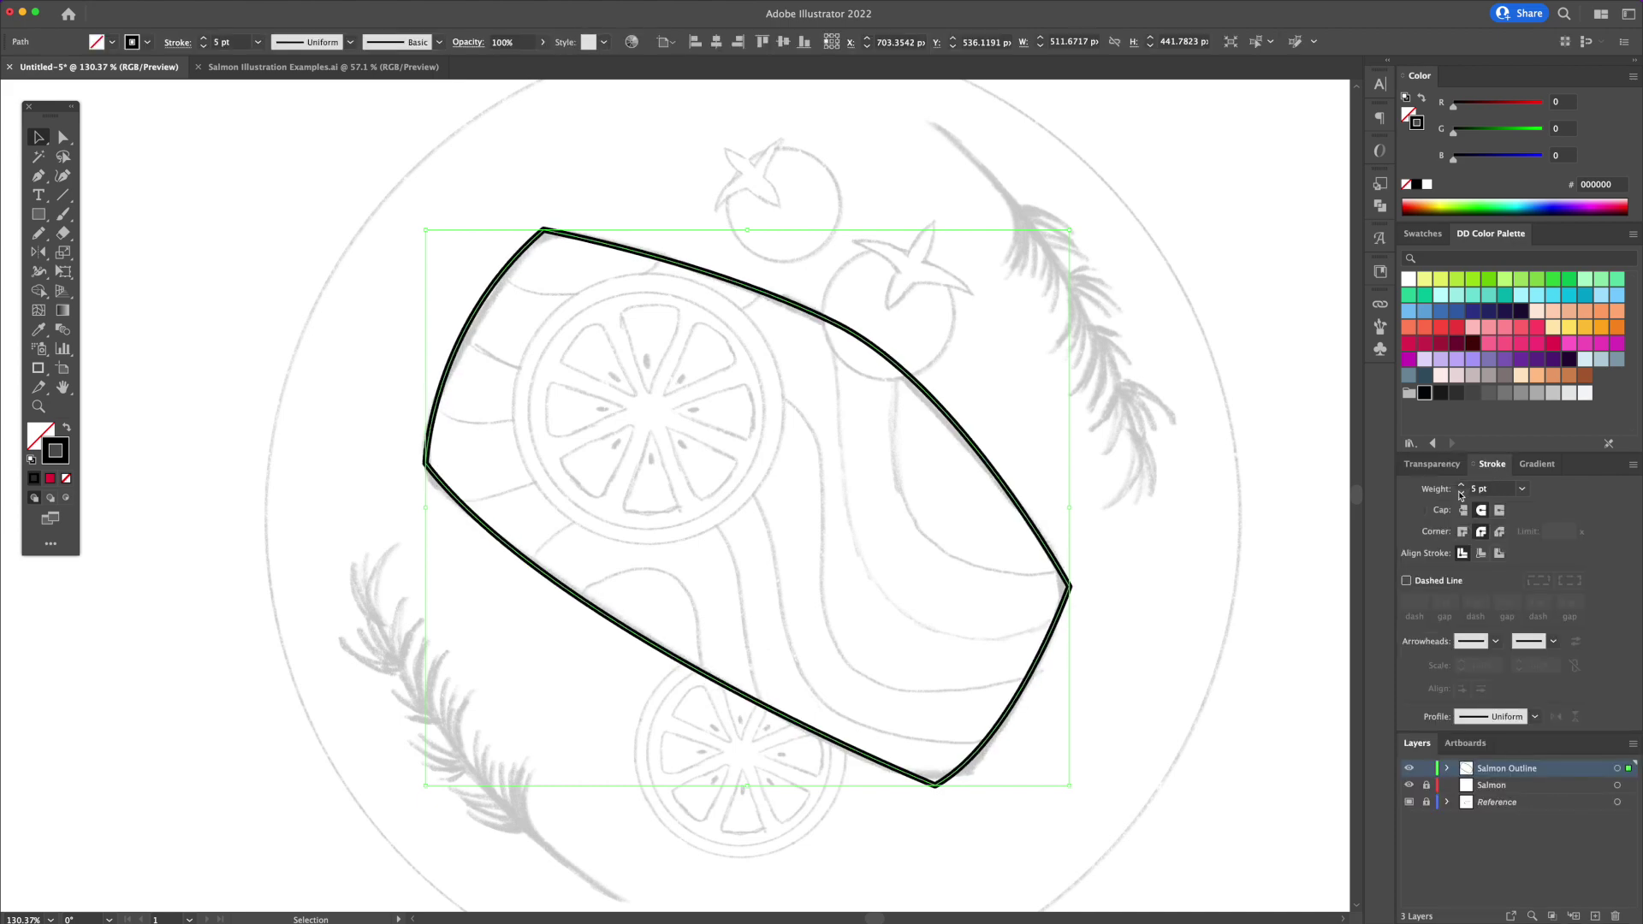
pyautogui.click(1233, 505)
# - Round all four corners of the fillet outline to match the sketch
pyautogui.press('a')
pyautogui.click(534, 238)
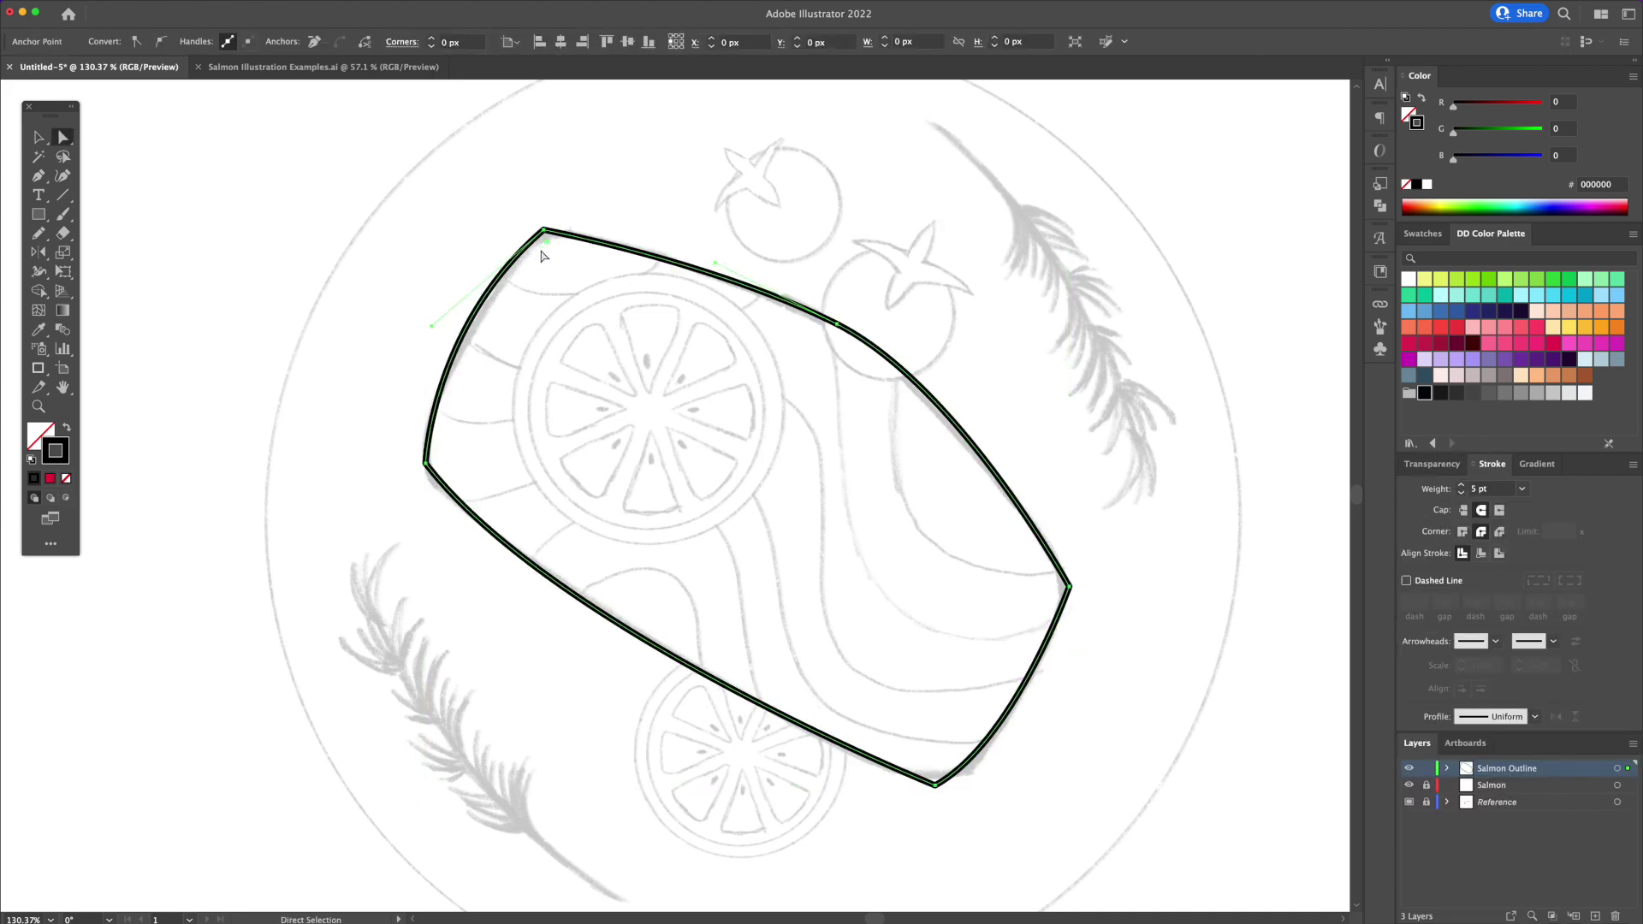
pyautogui.moveTo(541, 247); pyautogui.dragTo(566, 305)
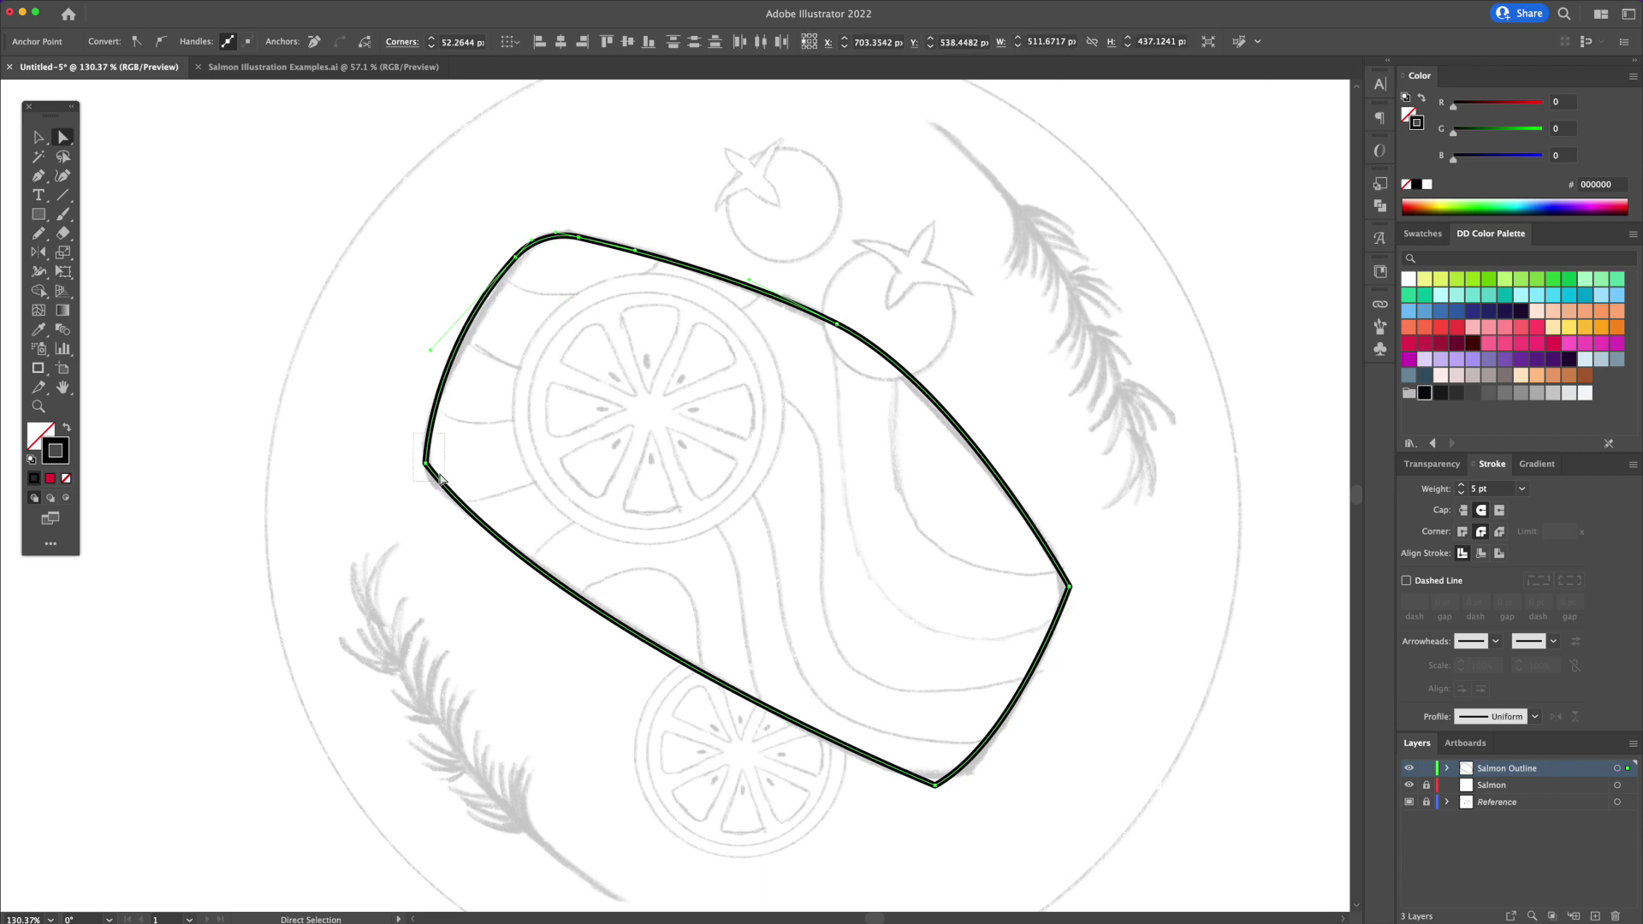
pyautogui.moveTo(439, 476); pyautogui.dragTo(501, 467)
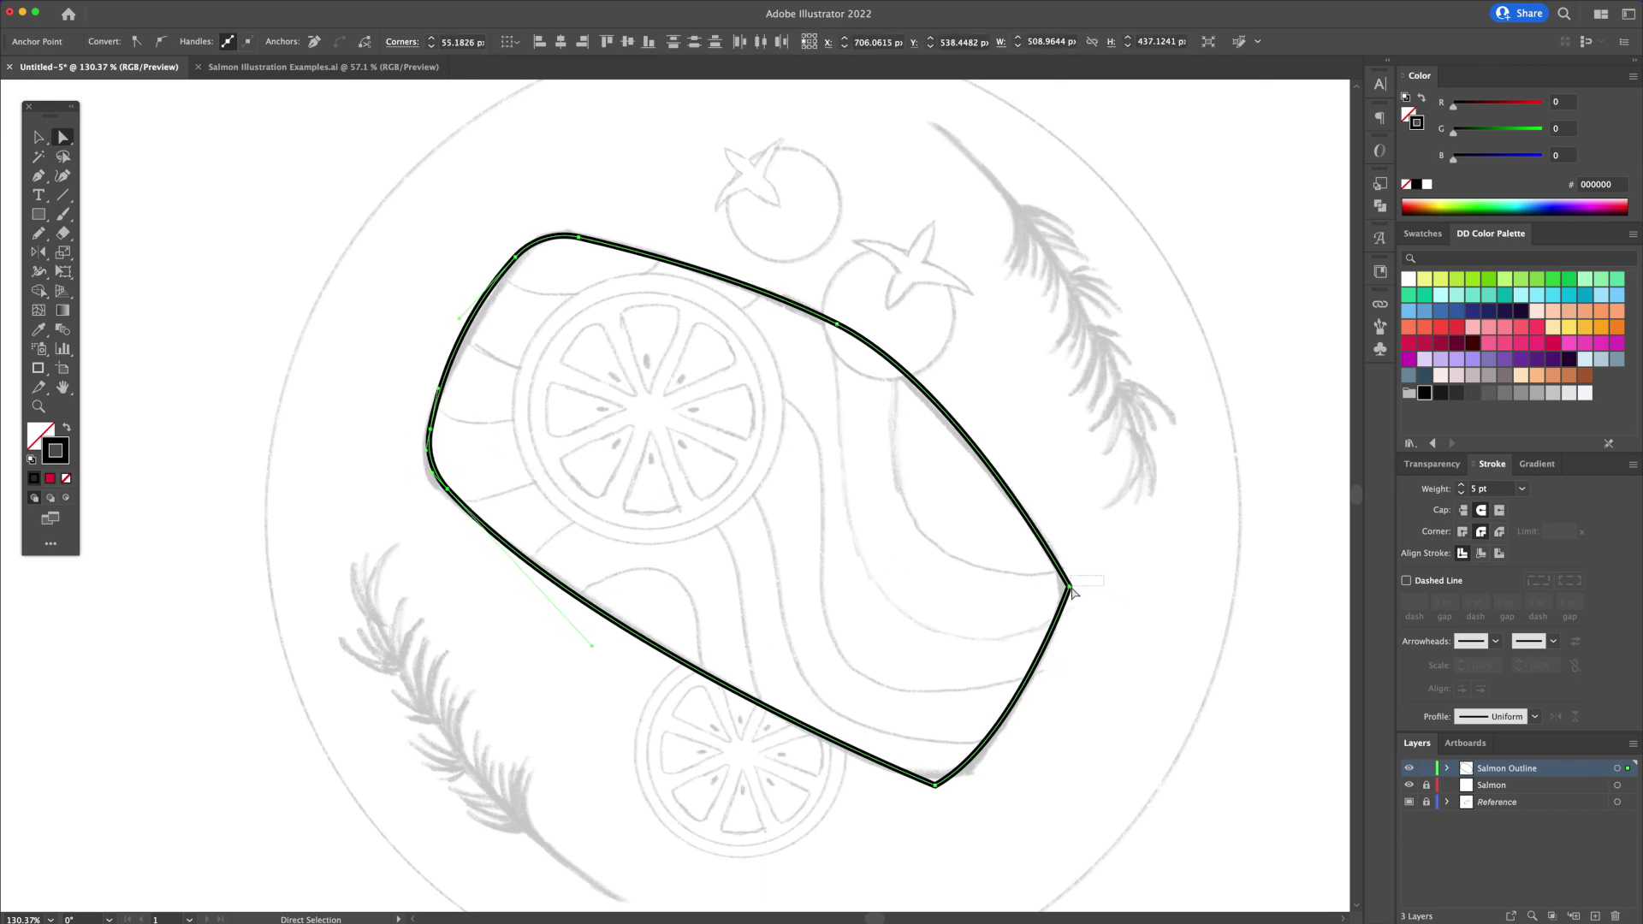
pyautogui.click(1071, 588)
pyautogui.moveTo(914, 776); pyautogui.dragTo(922, 703)
pyautogui.press('v')
pyautogui.click(1093, 727)
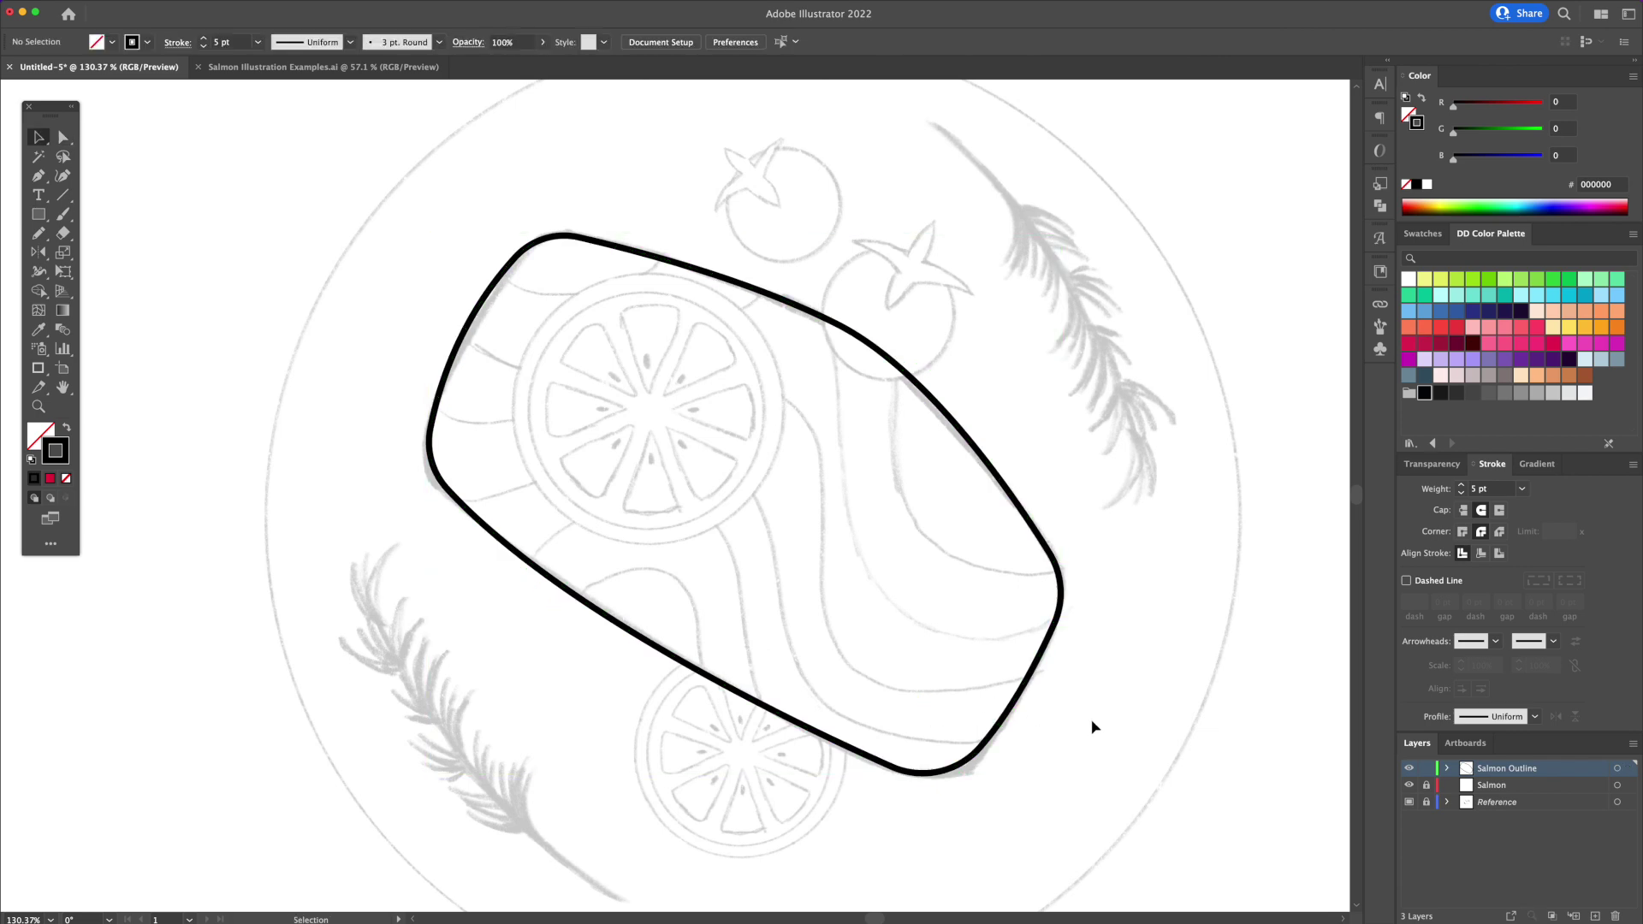
# - Trace the fillet's rightmost curved flake line with the Pen tool, running both ends past the outline
pyautogui.press('p')
pyautogui.click(890, 339)
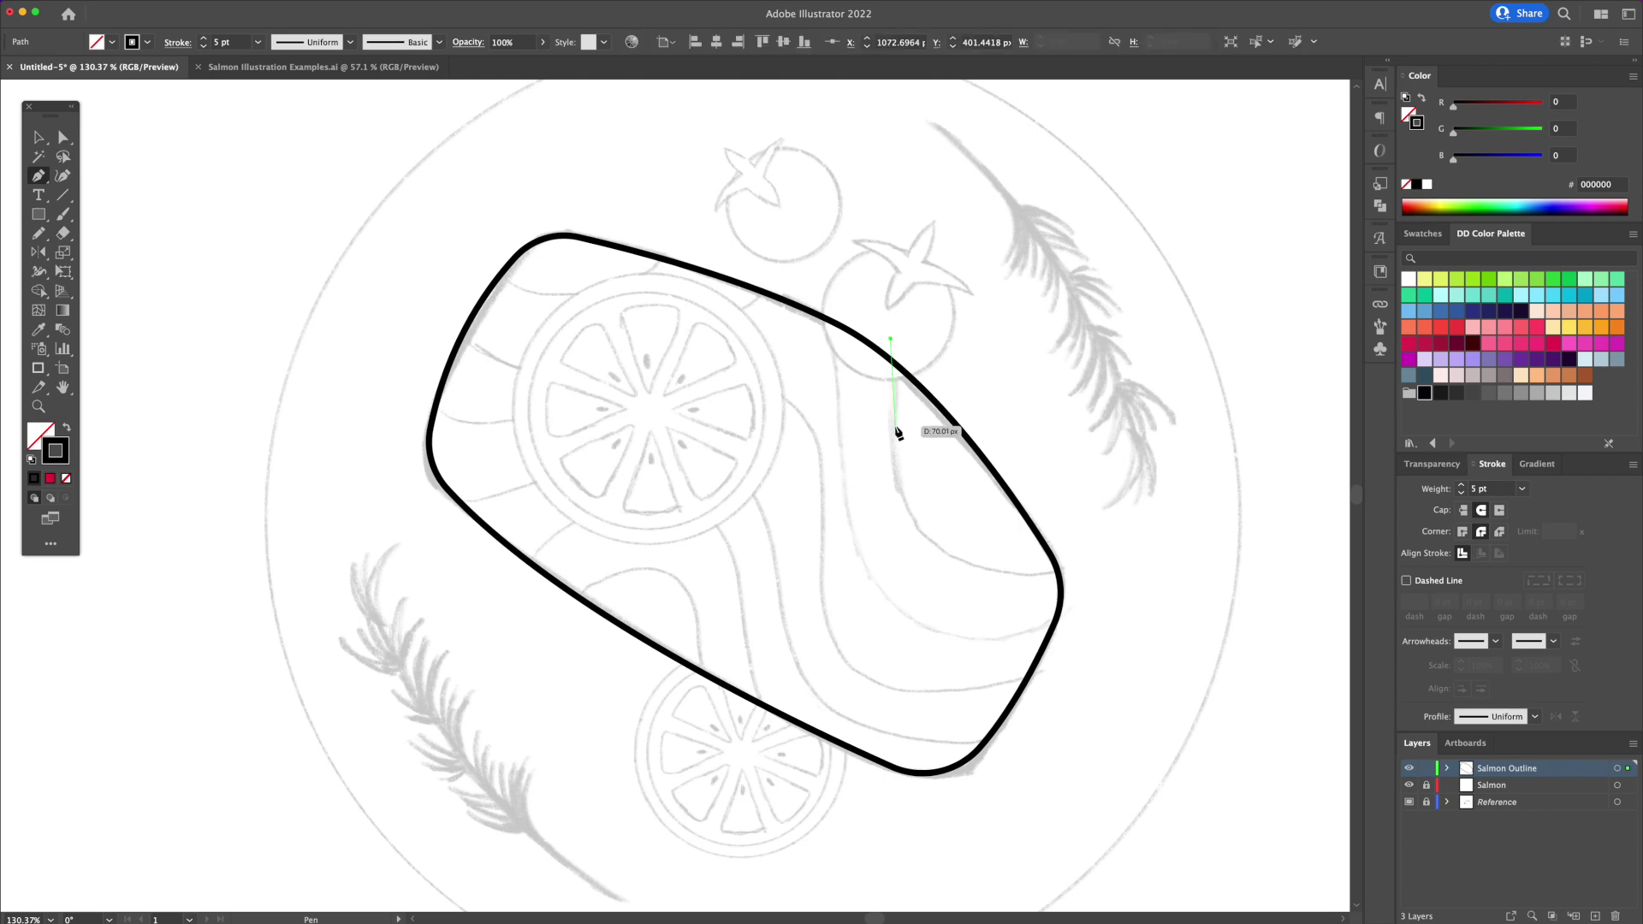
pyautogui.moveTo(922, 535); pyautogui.dragTo(980, 604)
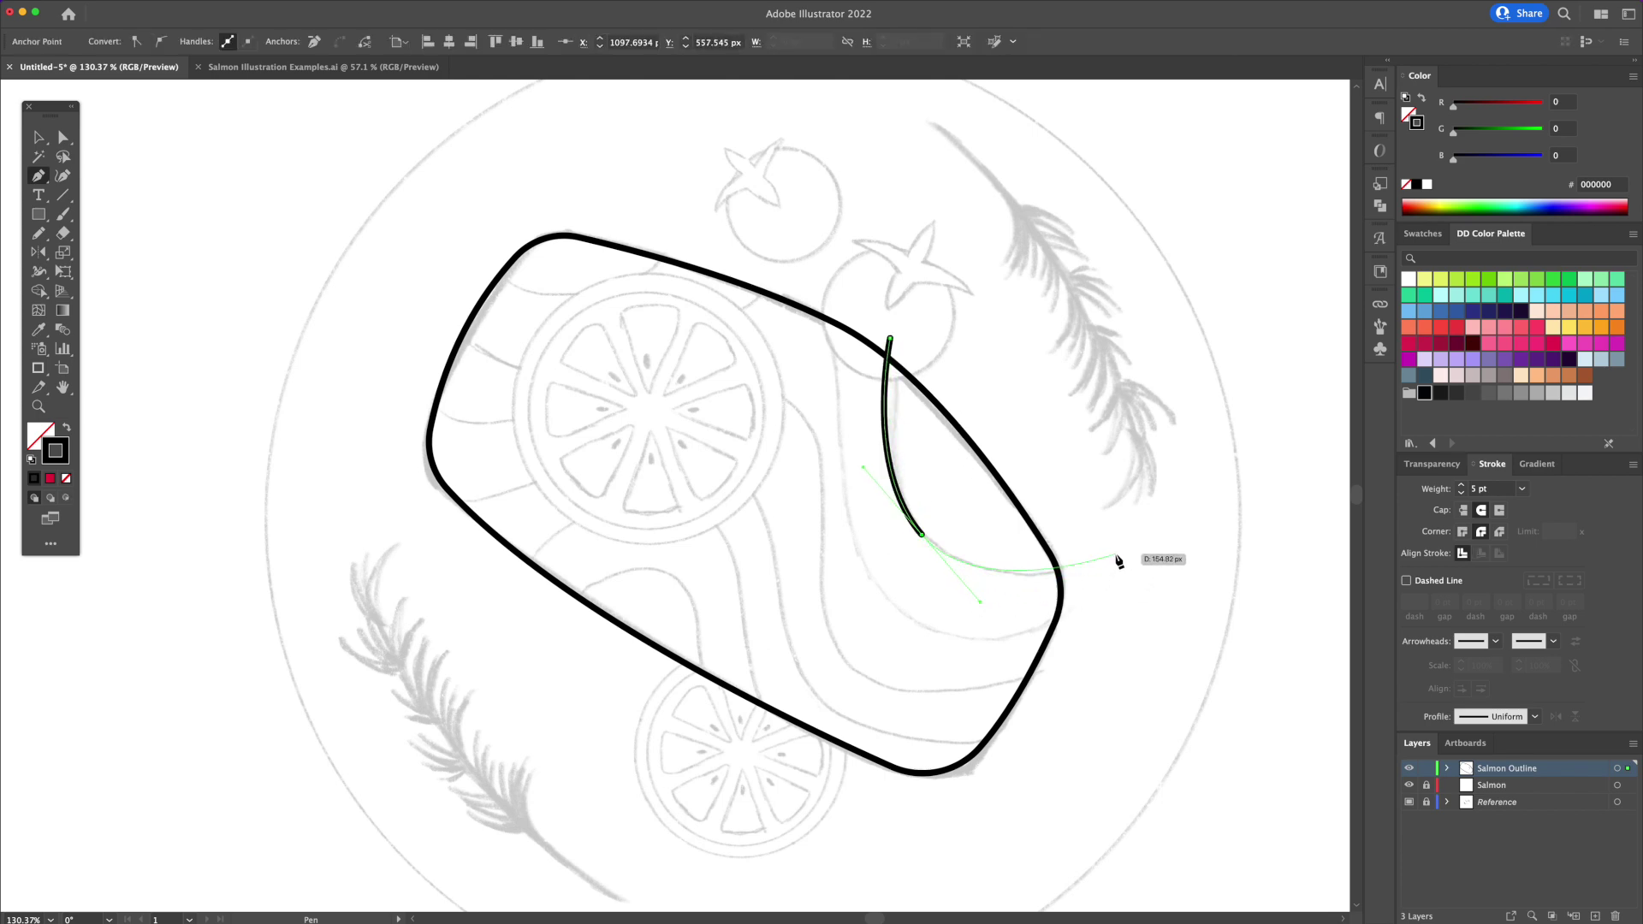
pyautogui.click(1117, 556)
pyautogui.press('Escape')
# - Trace the second flake line beside the rightmost one, from the upper edge to beyond the right edge
pyautogui.click(794, 281)
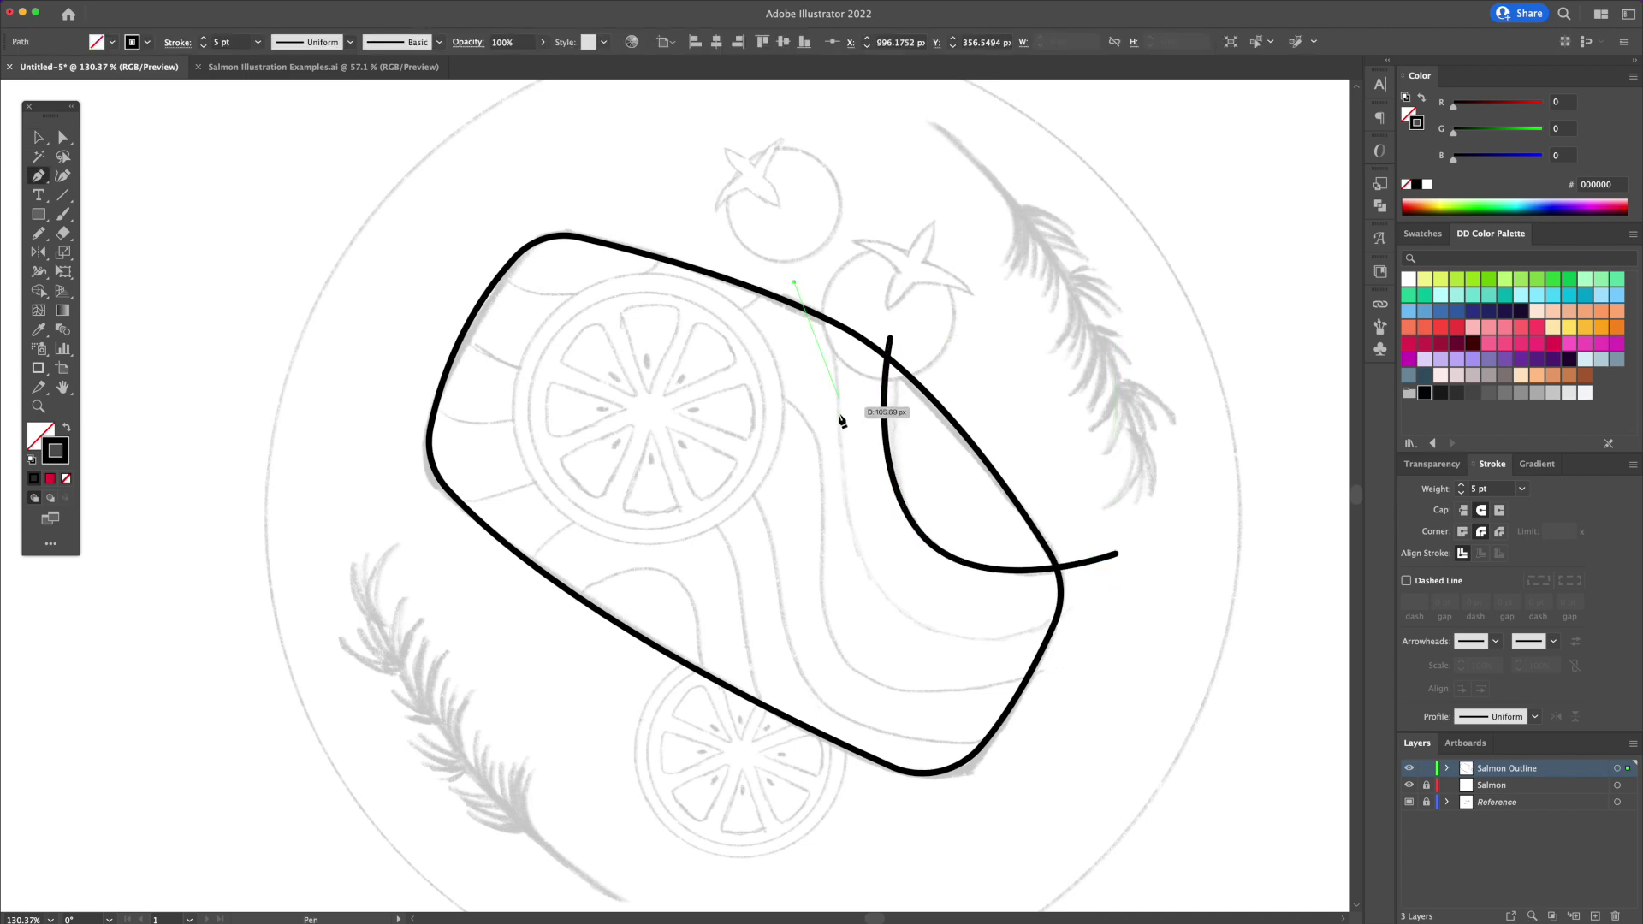
pyautogui.moveTo(838, 419); pyautogui.dragTo(831, 518)
pyautogui.moveTo(1085, 631); pyautogui.dragTo(1279, 569)
pyautogui.press('v')
pyautogui.click(1122, 688)
# - Trace the two shallow flake curves across the fillet's upper-left end, extending them beyond the outline
pyautogui.press('p')
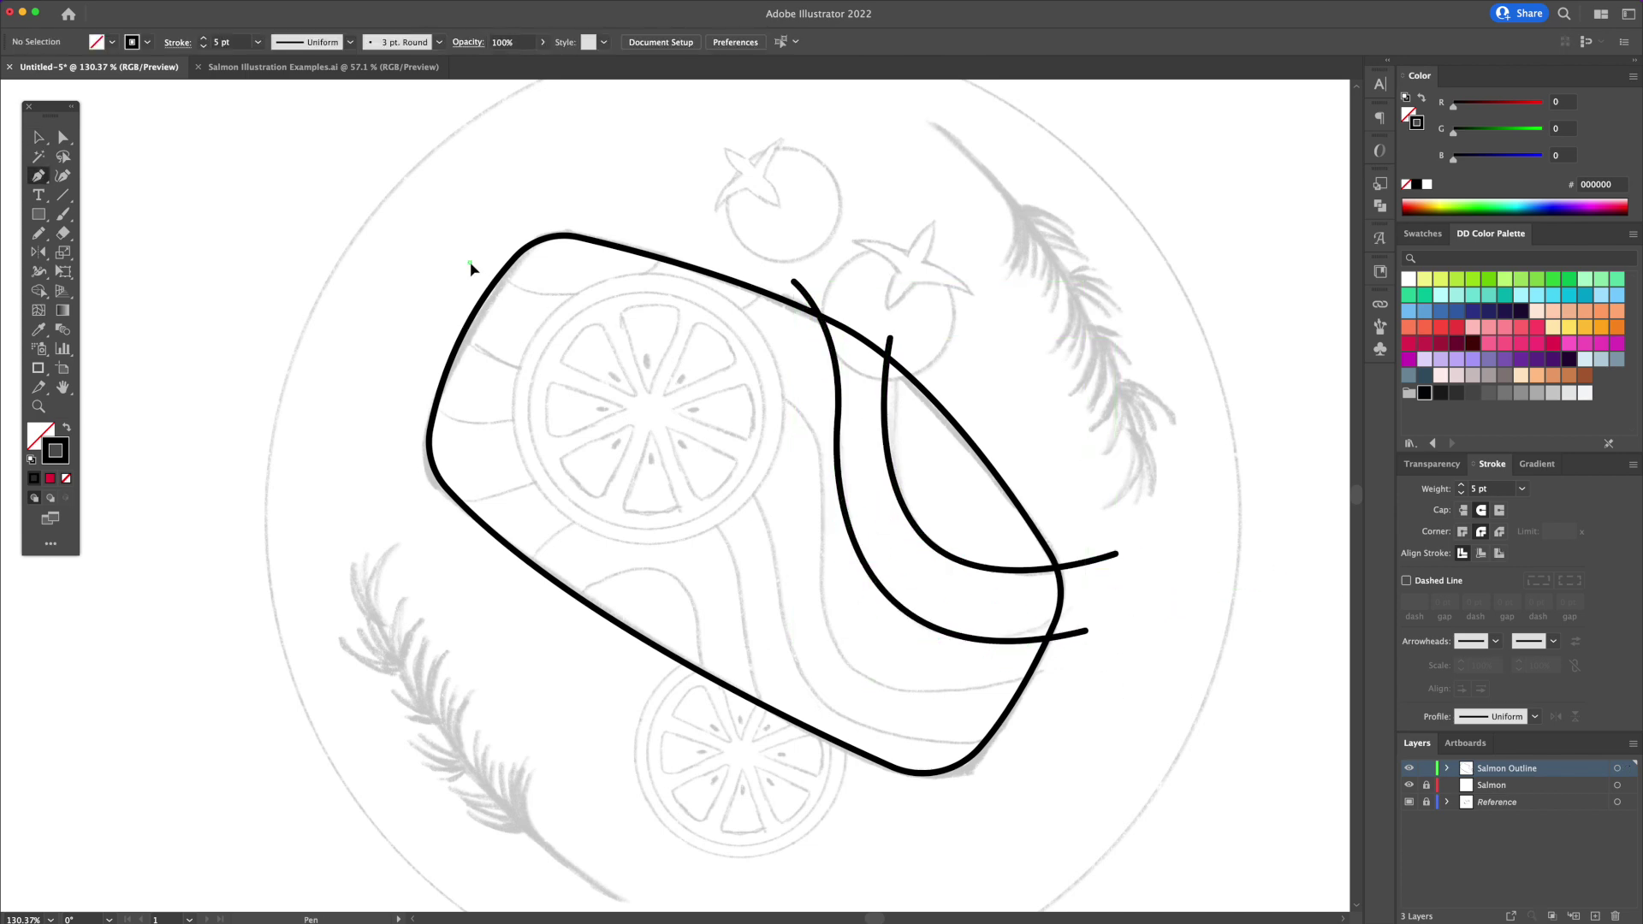
pyautogui.click(470, 263)
pyautogui.moveTo(681, 244); pyautogui.dragTo(798, 140)
pyautogui.press('v')
pyautogui.click(769, 261)
pyautogui.press('p')
pyautogui.click(774, 279)
pyautogui.moveTo(436, 330); pyautogui.dragTo(266, 222)
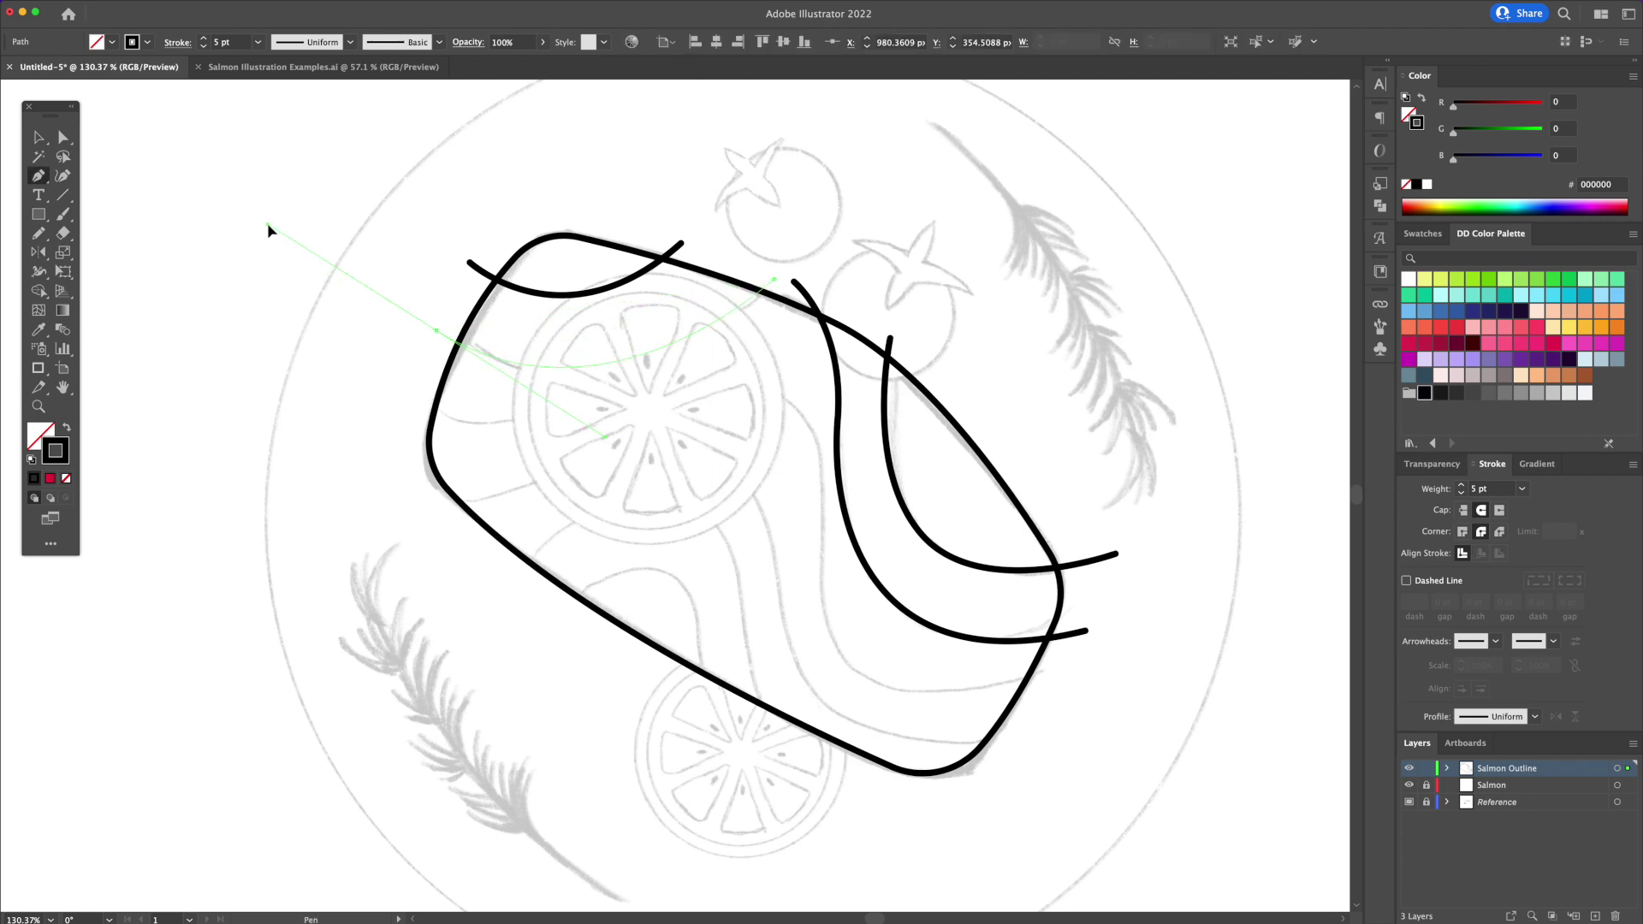
pyautogui.press('v')
pyautogui.click(349, 389)
# - Trace the long wavy flake line from the fillet's left edge, behind the large lemon slice, past its right edge
pyautogui.press('p')
pyautogui.click(401, 408)
pyautogui.moveTo(554, 414); pyautogui.dragTo(648, 384)
pyautogui.moveTo(798, 415); pyautogui.dragTo(845, 475)
pyautogui.moveTo(868, 680); pyautogui.dragTo(941, 724)
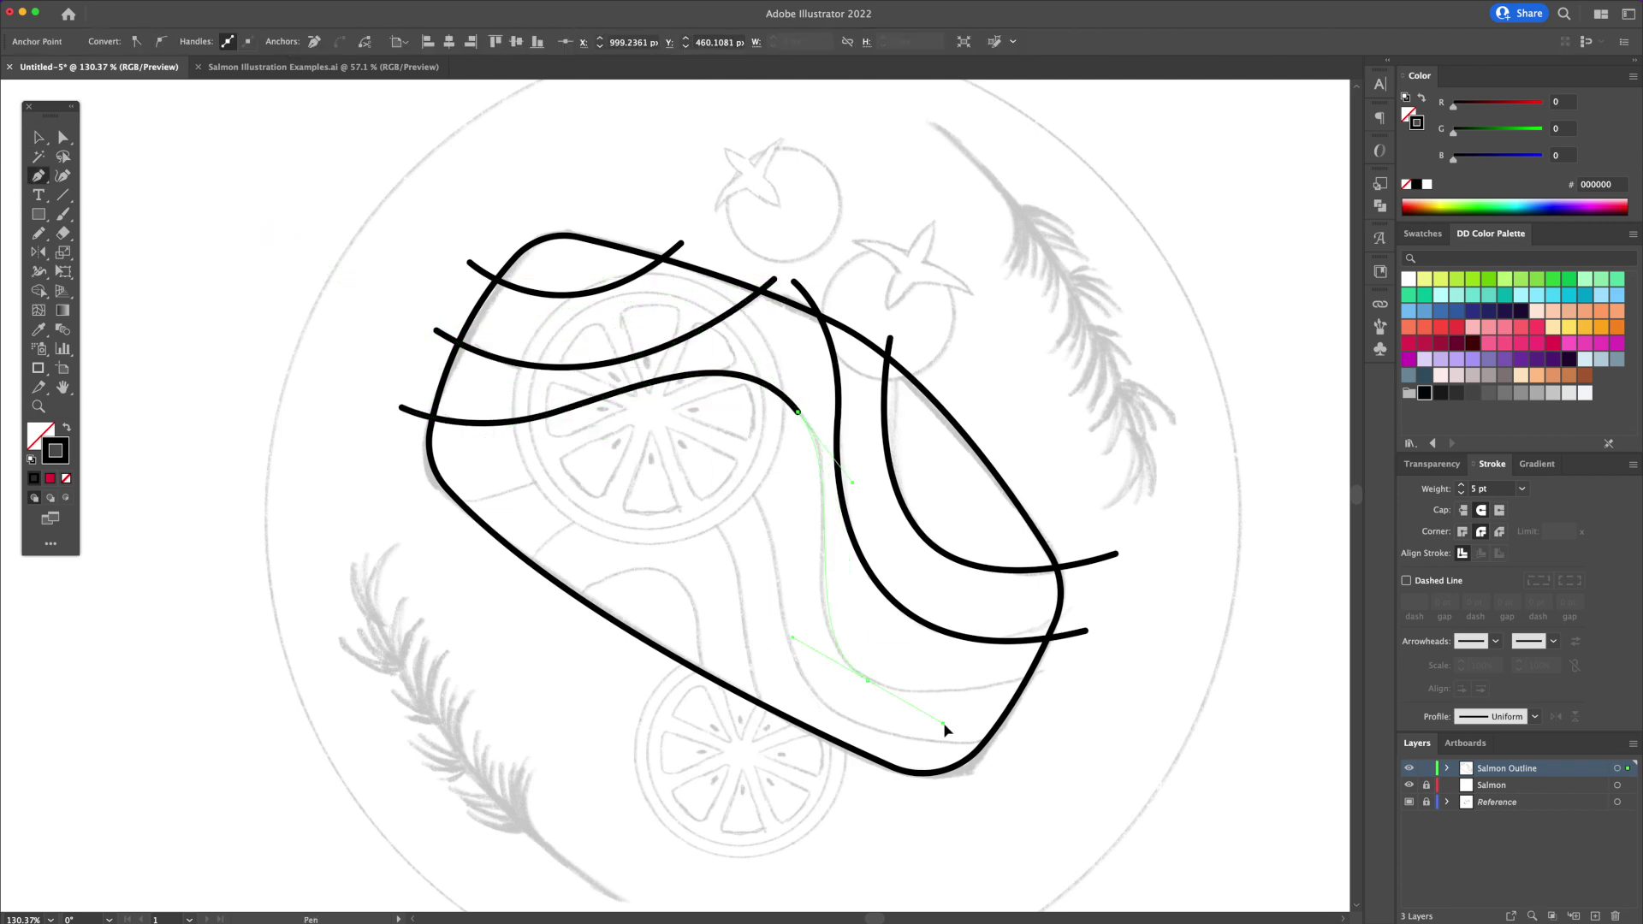
pyautogui.moveTo(1074, 674); pyautogui.dragTo(1112, 676)
pyautogui.press('v')
pyautogui.click(1080, 738)
# - Trace the next wavy flake line below it, from the fillet's lower-right corner to beyond its left edge
pyautogui.press('p')
pyautogui.click(1013, 745)
pyautogui.moveTo(821, 700); pyautogui.dragTo(767, 640)
pyautogui.moveTo(691, 462); pyautogui.dragTo(603, 440)
pyautogui.click(389, 511)
pyautogui.click(393, 513)
pyautogui.press('Escape')
# - Trace the larger arched flake line rising from the fillet's lower edge and adjust its curve to the sketch
pyautogui.click(516, 584)
pyautogui.moveTo(681, 510); pyautogui.dragTo(801, 537)
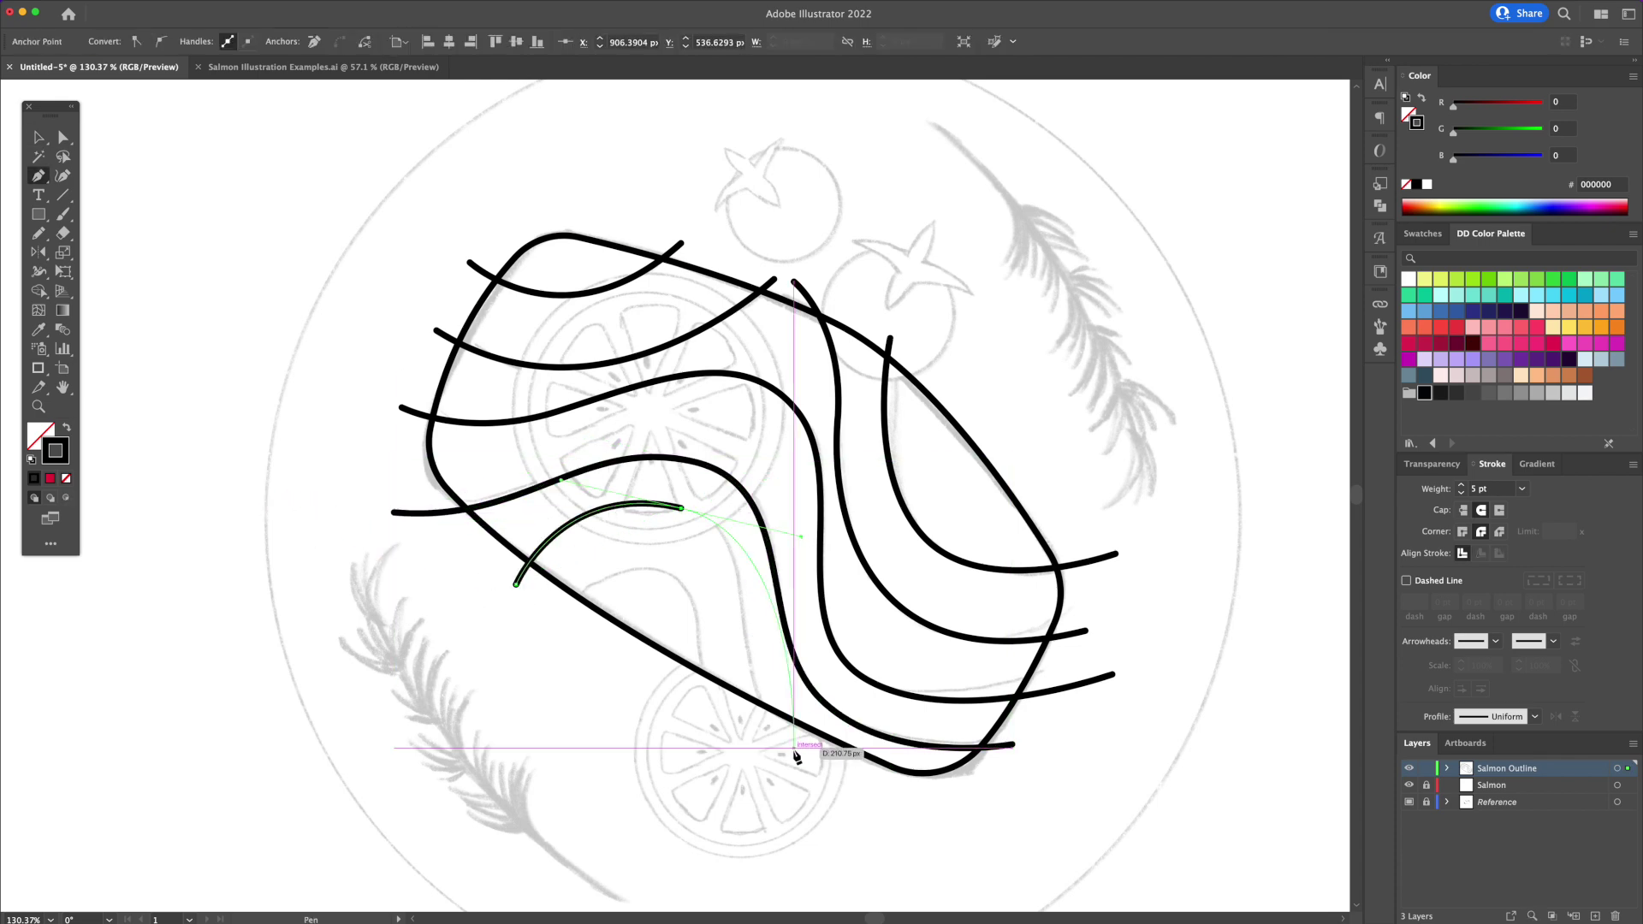
pyautogui.moveTo(796, 757); pyautogui.dragTo(903, 847)
pyautogui.press('a')
pyautogui.moveTo(801, 537); pyautogui.dragTo(786, 549)
pyautogui.moveTo(680, 509); pyautogui.dragTo(684, 519)
pyautogui.click(590, 629)
# - Trace the small innermost arched flake line at the fillet's lower edge
pyautogui.press('p')
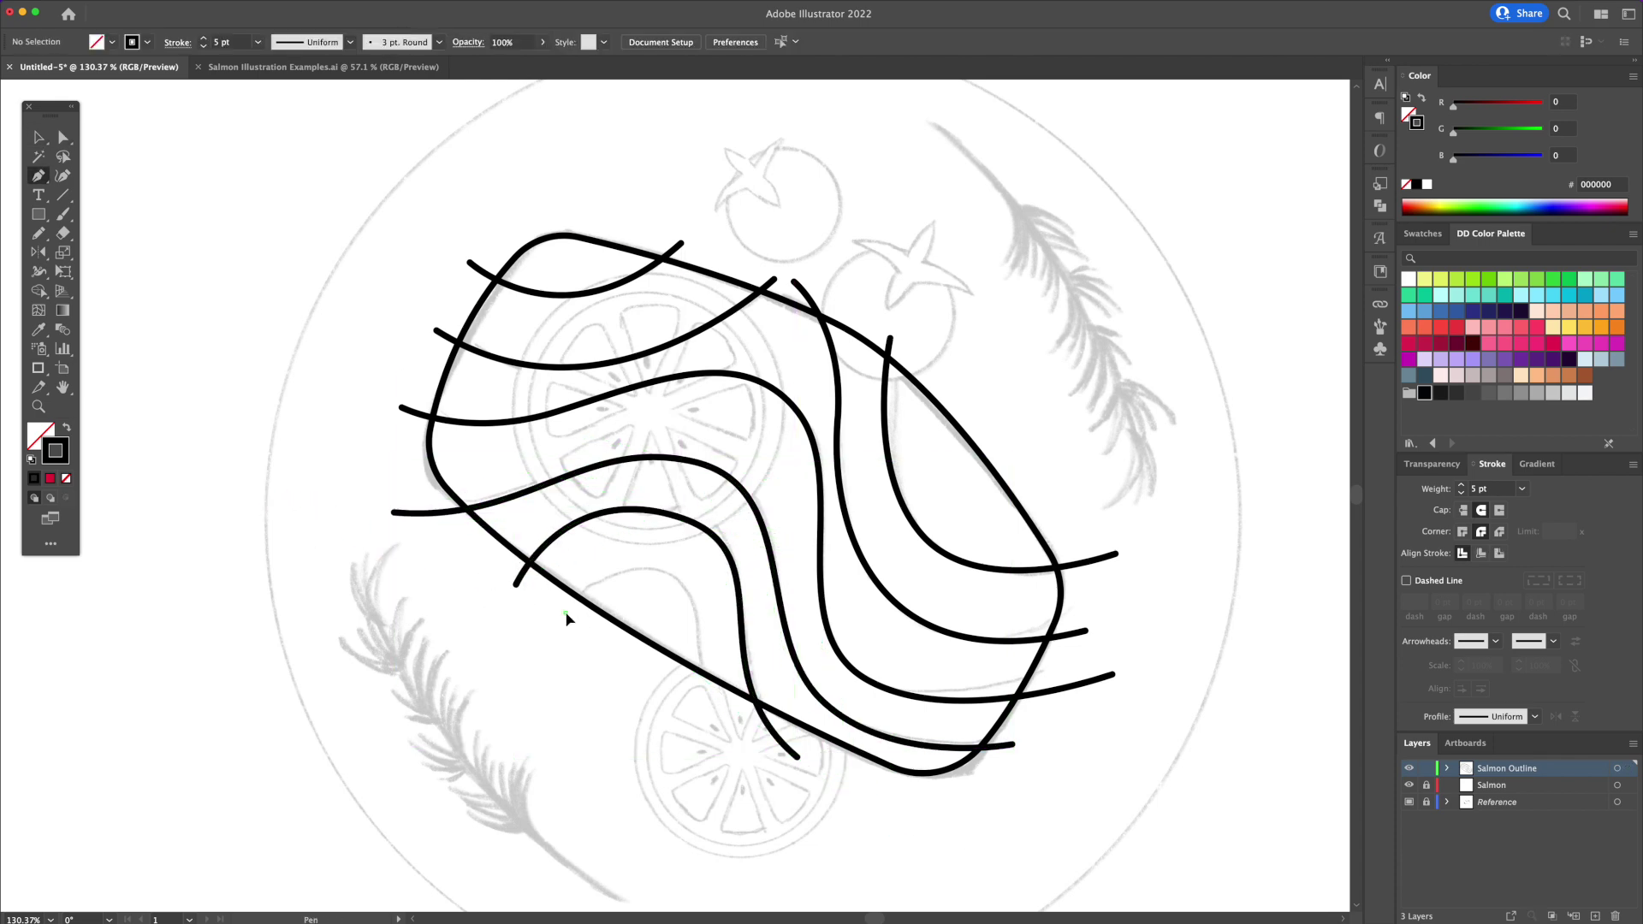
pyautogui.click(565, 613)
pyautogui.moveTo(666, 576); pyautogui.dragTo(729, 596)
pyautogui.click(700, 696)
pyautogui.press('v')
pyautogui.click(558, 657)
# - Set the stroke weight of all eight flake lines to 11 pt, leaving the fillet outline out of the selection
pyautogui.click(682, 245)
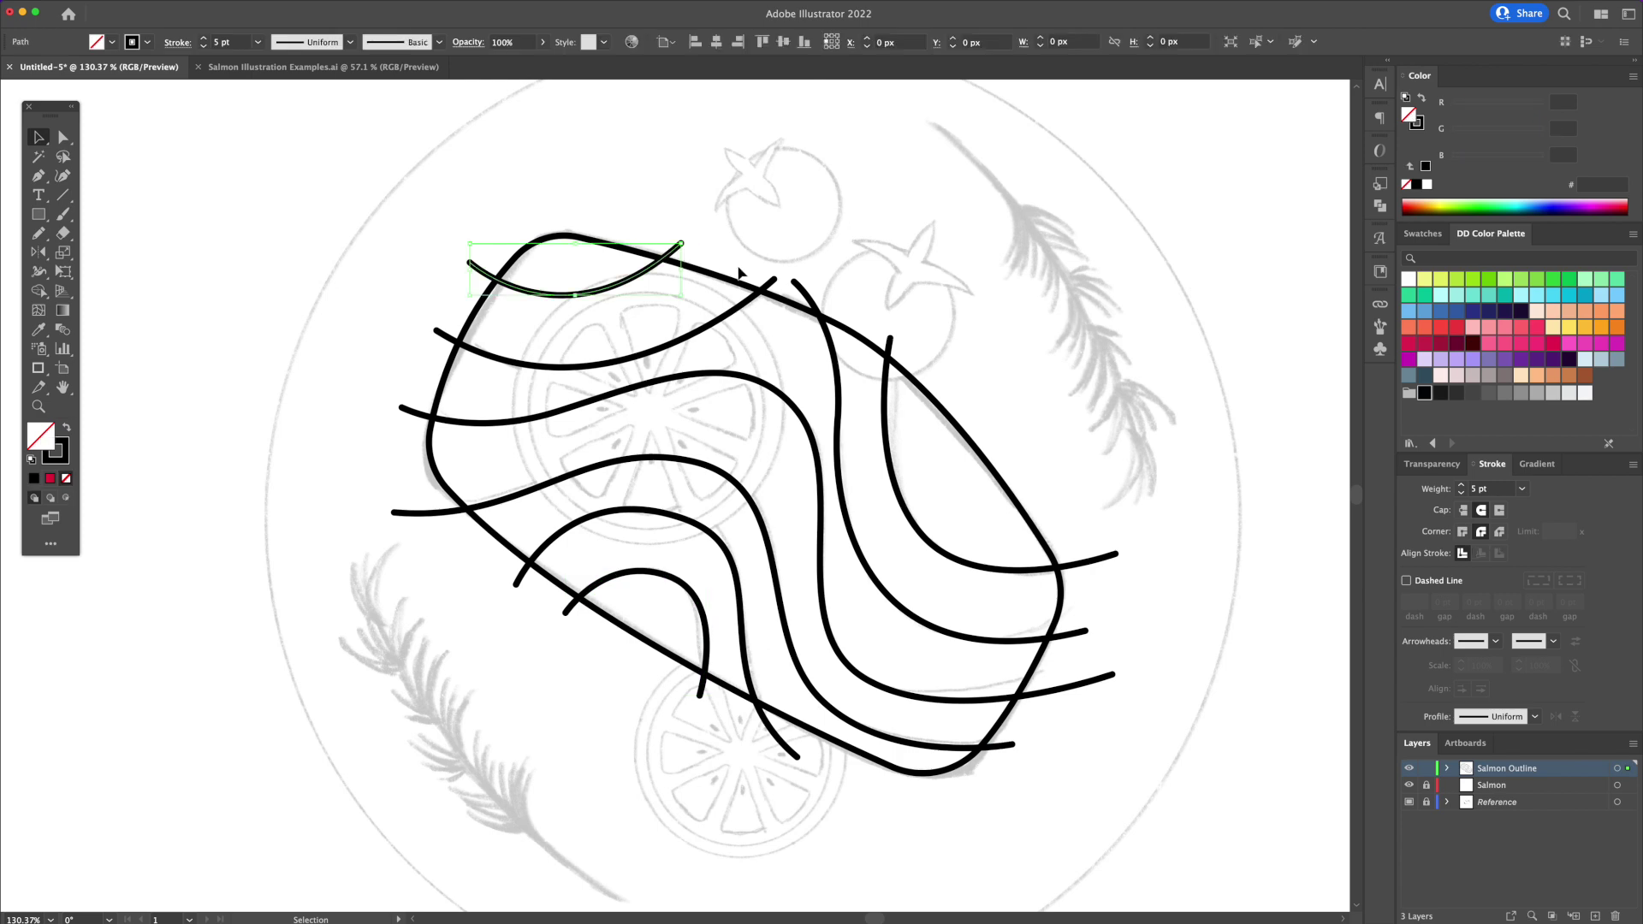
pyautogui.keyDown('shift'); pyautogui.click(771, 281); pyautogui.keyUp('shift')
pyautogui.keyDown('shift'); pyautogui.click(885, 402); pyautogui.keyUp('shift')
pyautogui.keyDown('shift'); pyautogui.click(820, 527); pyautogui.keyUp('shift')
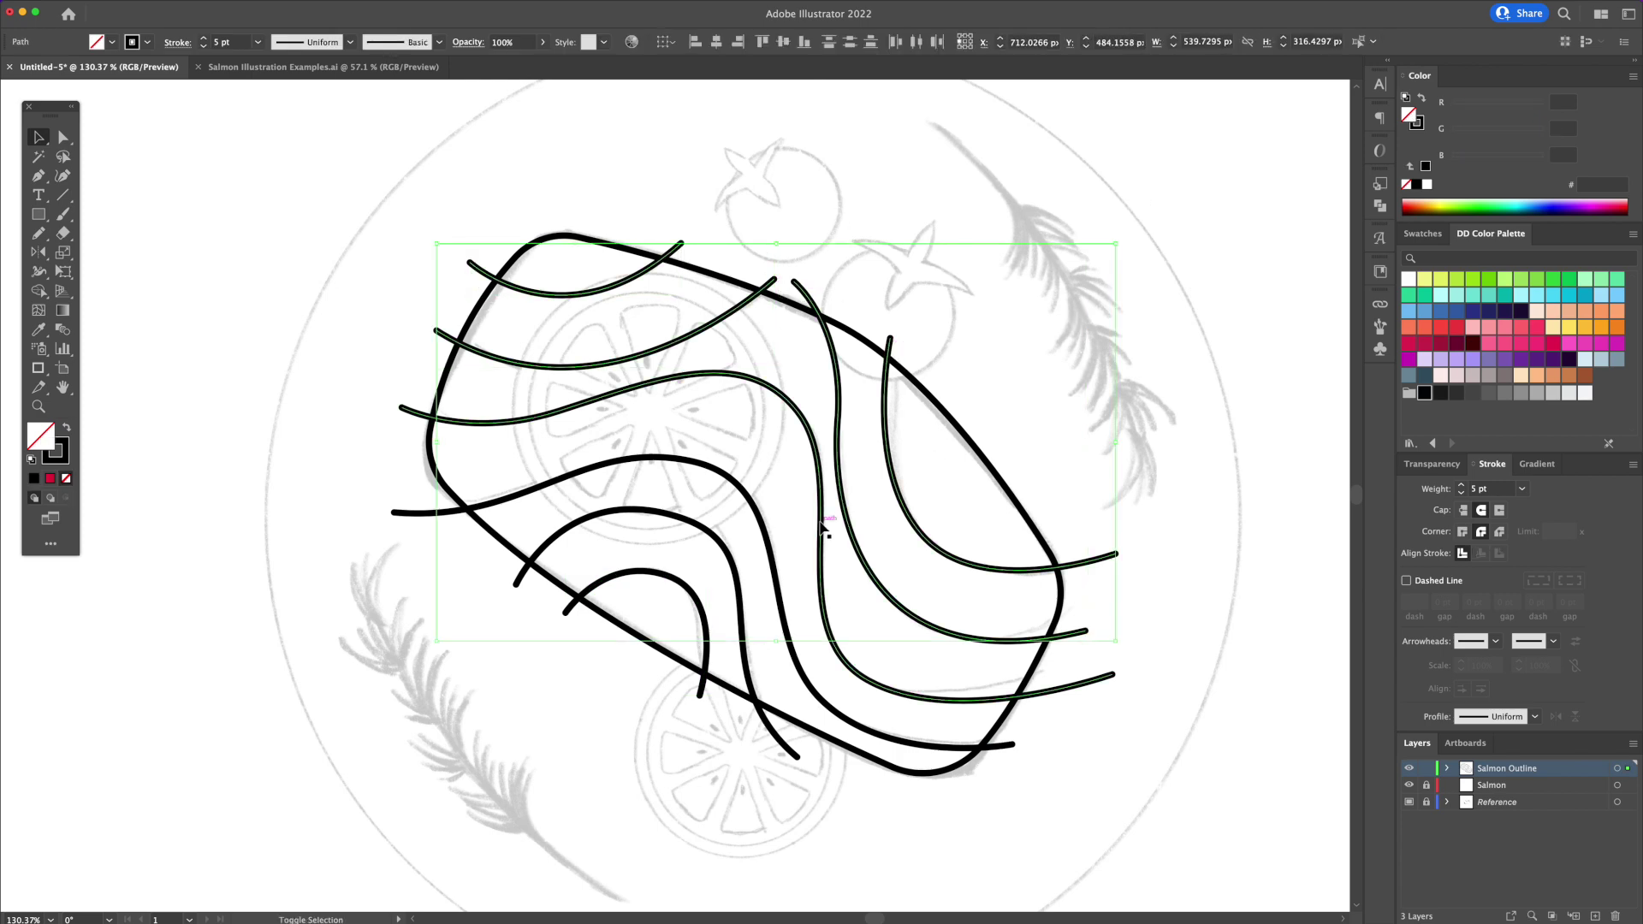
pyautogui.keyDown('shift'); pyautogui.click(743, 537); pyautogui.keyUp('shift')
pyautogui.keyDown('shift'); pyautogui.click(734, 552); pyautogui.keyUp('shift')
pyautogui.keyDown('shift'); pyautogui.click(685, 588); pyautogui.keyUp('shift')
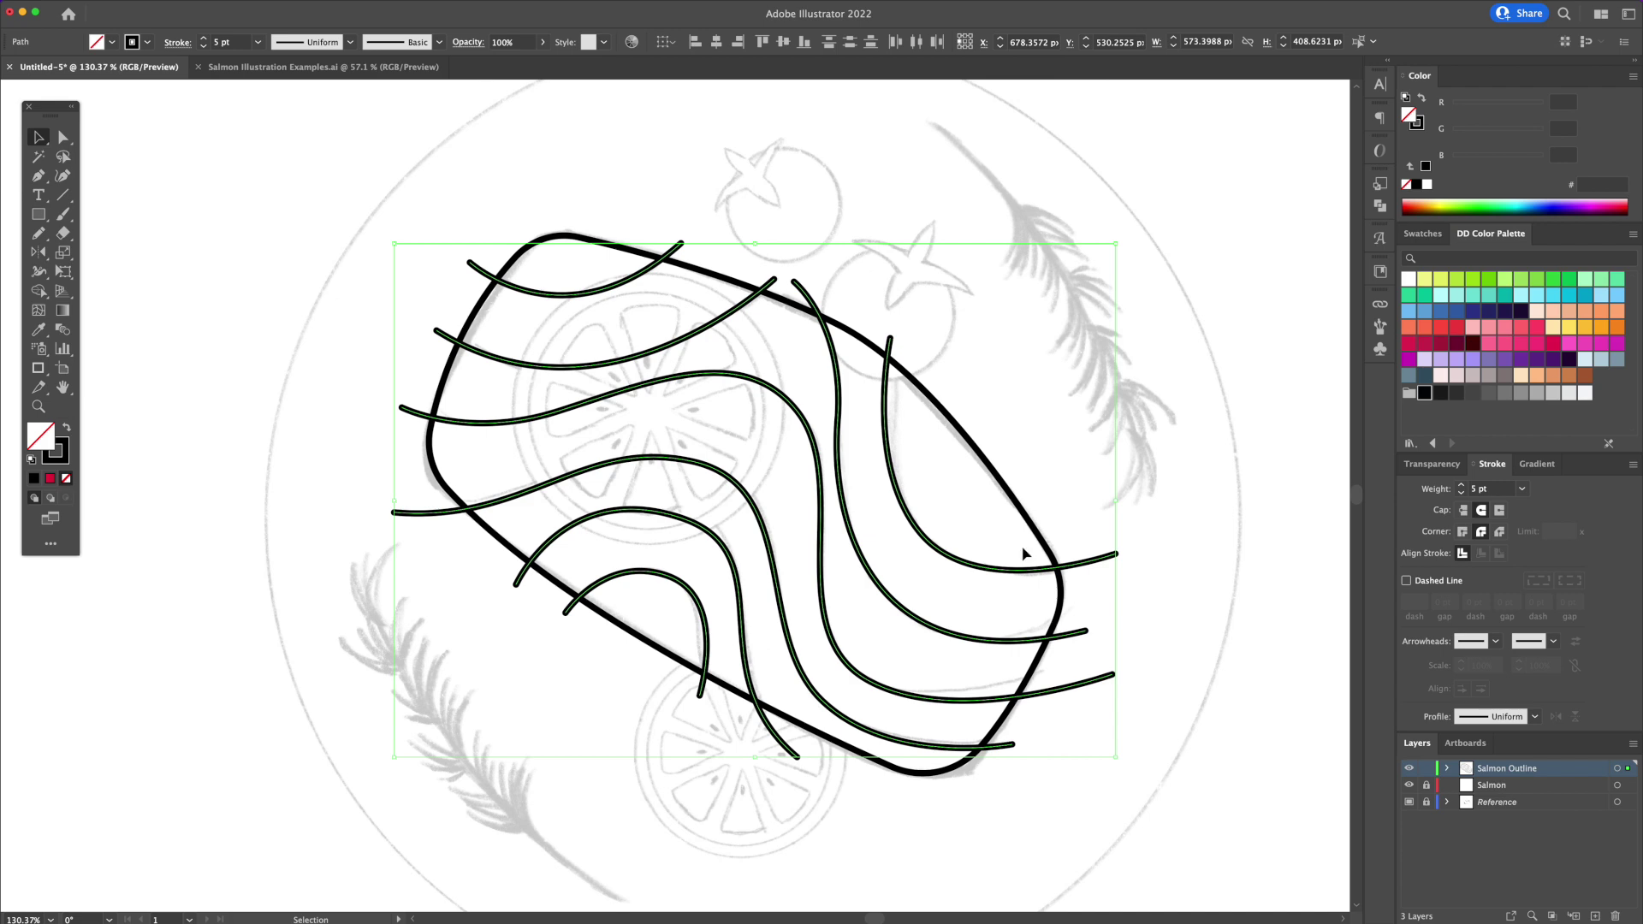
pyautogui.click(1461, 486)
pyautogui.click(1461, 486)
pyautogui.click(1461, 486)
pyautogui.click(1461, 486)
pyautogui.click(1461, 487)
pyautogui.click(1461, 487)
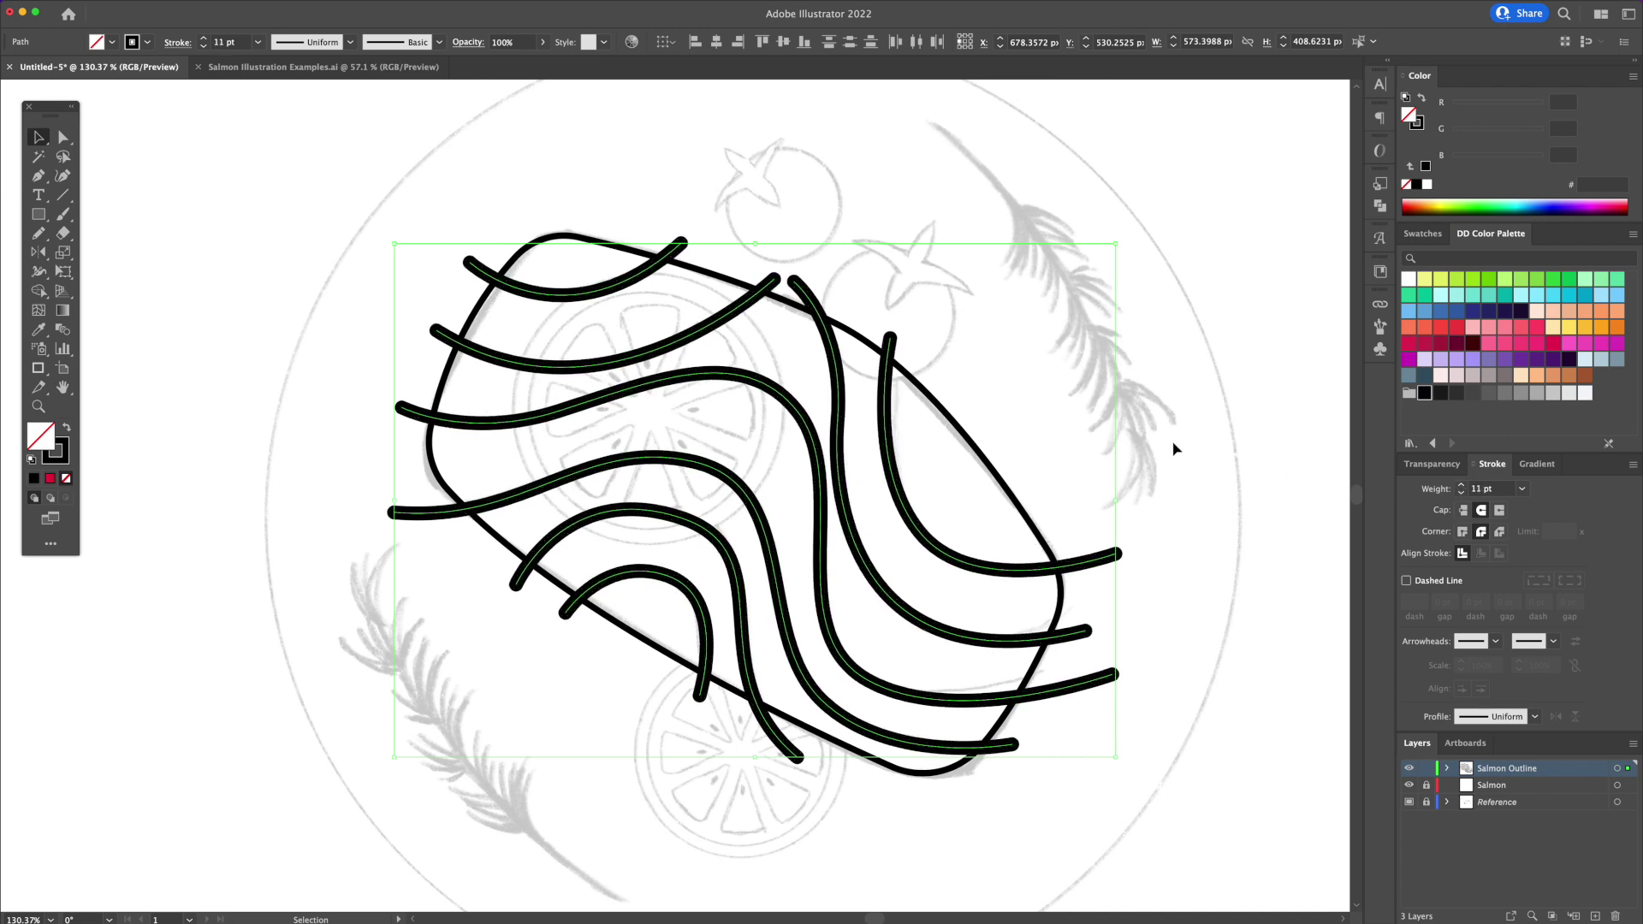
pyautogui.click(1117, 437)
# - Select all eight flake lines without the fillet outline and convert their strokes to filled shapes with Outline Stroke
pyautogui.click(649, 270)
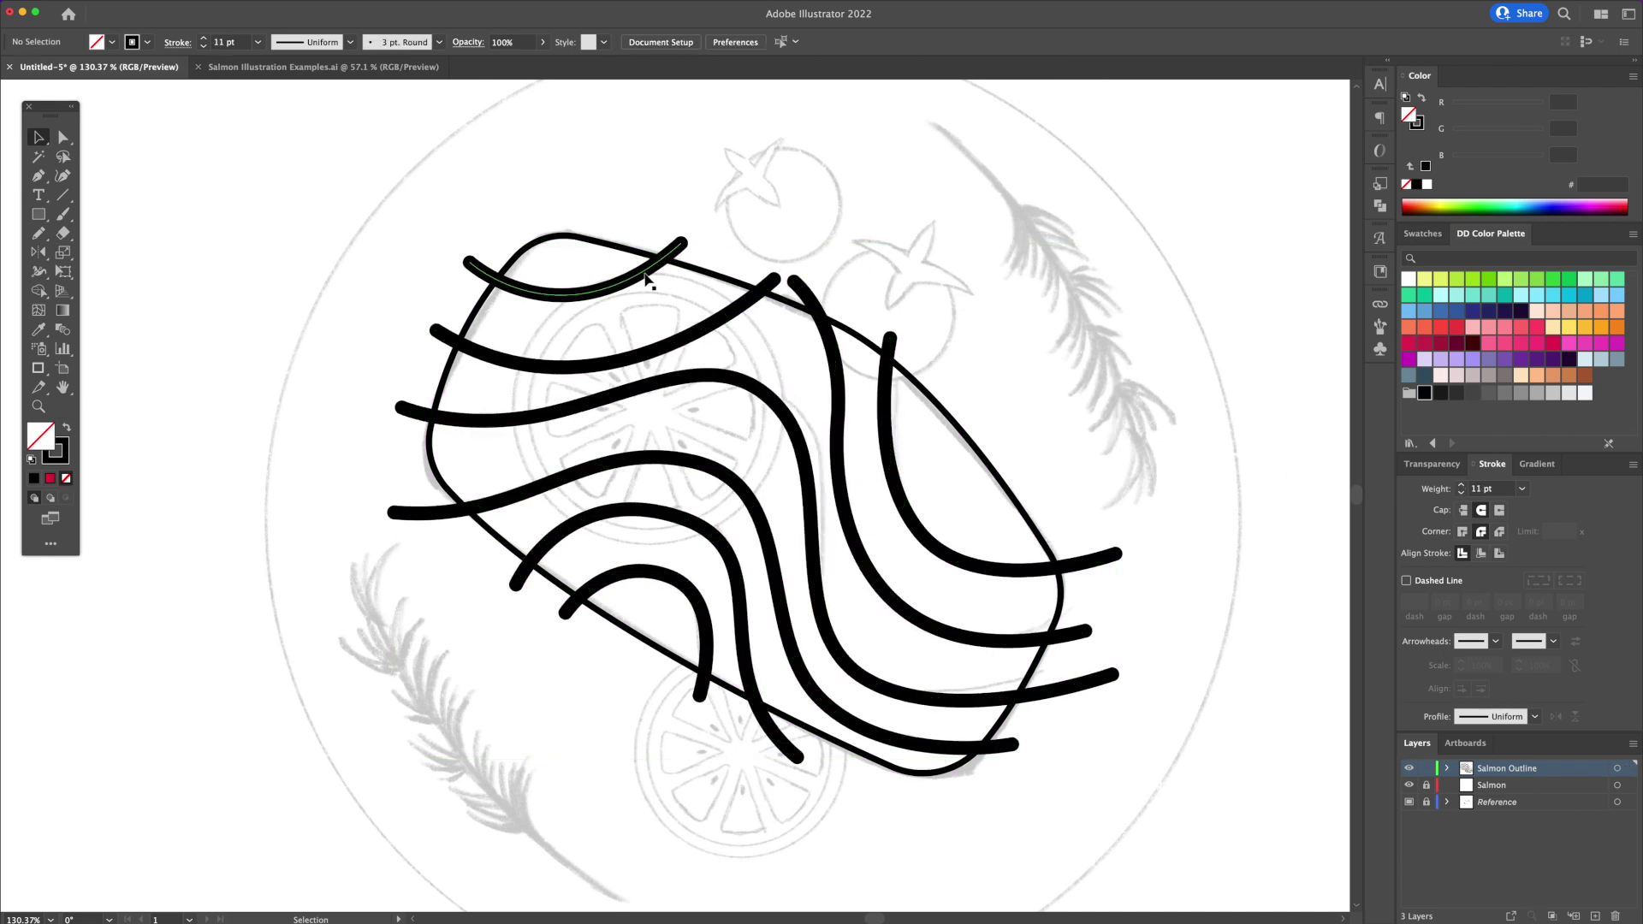
pyautogui.keyDown('shift'); pyautogui.click(723, 314); pyautogui.keyUp('shift')
pyautogui.keyDown('shift'); pyautogui.click(835, 385); pyautogui.keyUp('shift')
pyautogui.keyDown('shift'); pyautogui.click(887, 420); pyautogui.keyUp('shift')
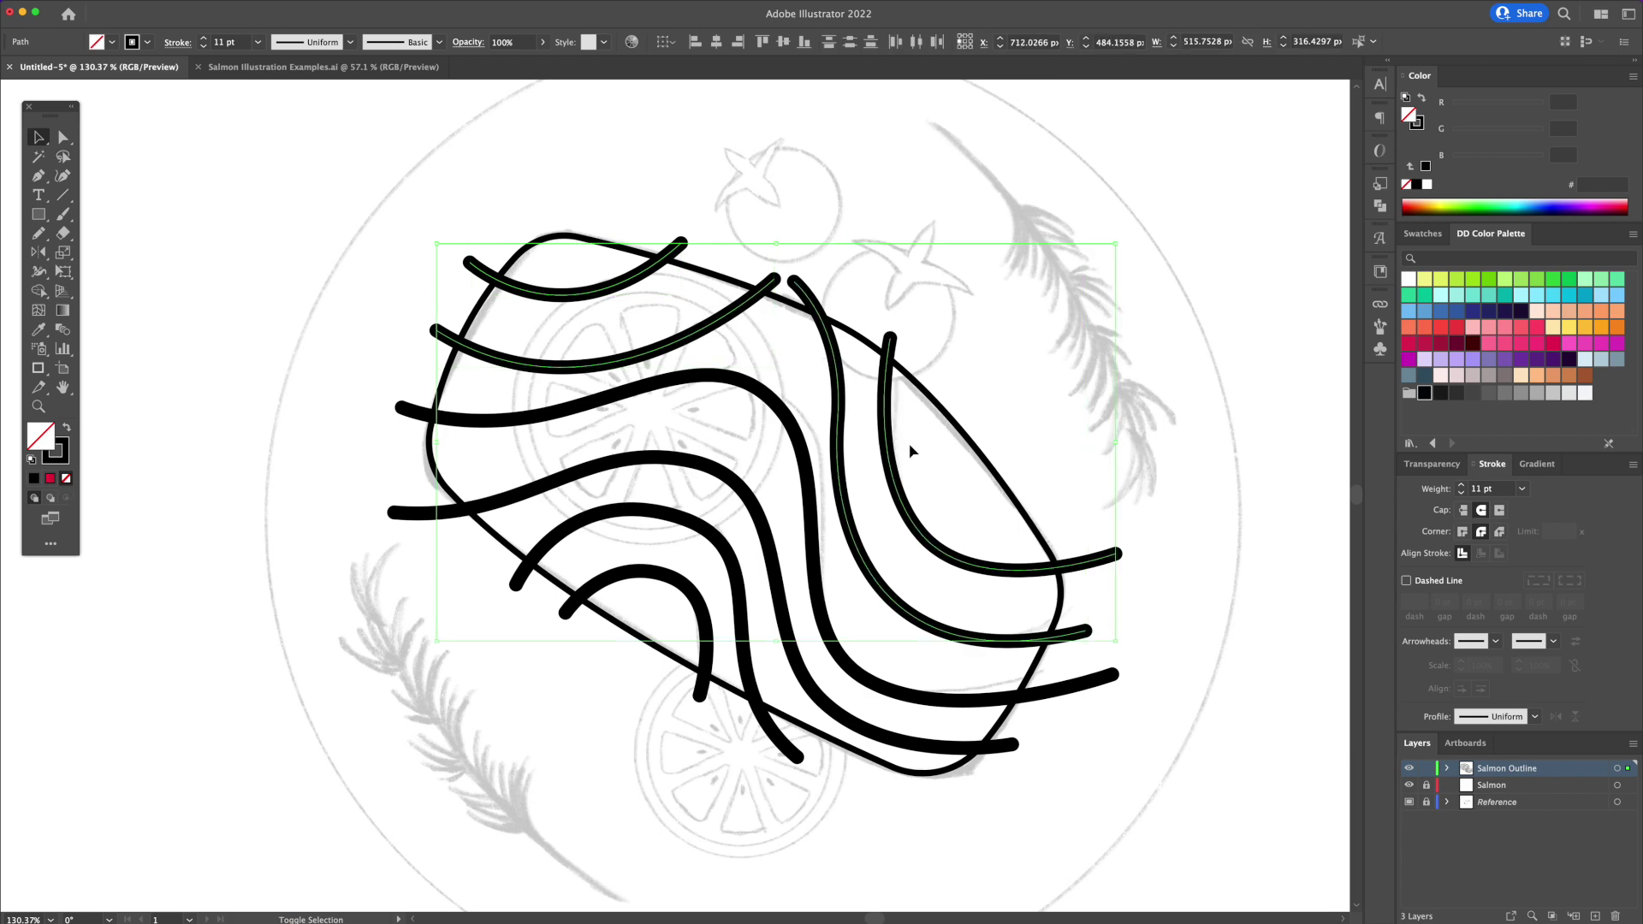
pyautogui.keyDown('shift'); pyautogui.click(787, 409); pyautogui.keyUp('shift')
pyautogui.keyDown('shift'); pyautogui.click(736, 483); pyautogui.keyUp('shift')
pyautogui.keyDown('shift'); pyautogui.click(676, 518); pyautogui.keyUp('shift')
pyautogui.keyDown('shift'); pyautogui.click(668, 587); pyautogui.keyUp('shift')
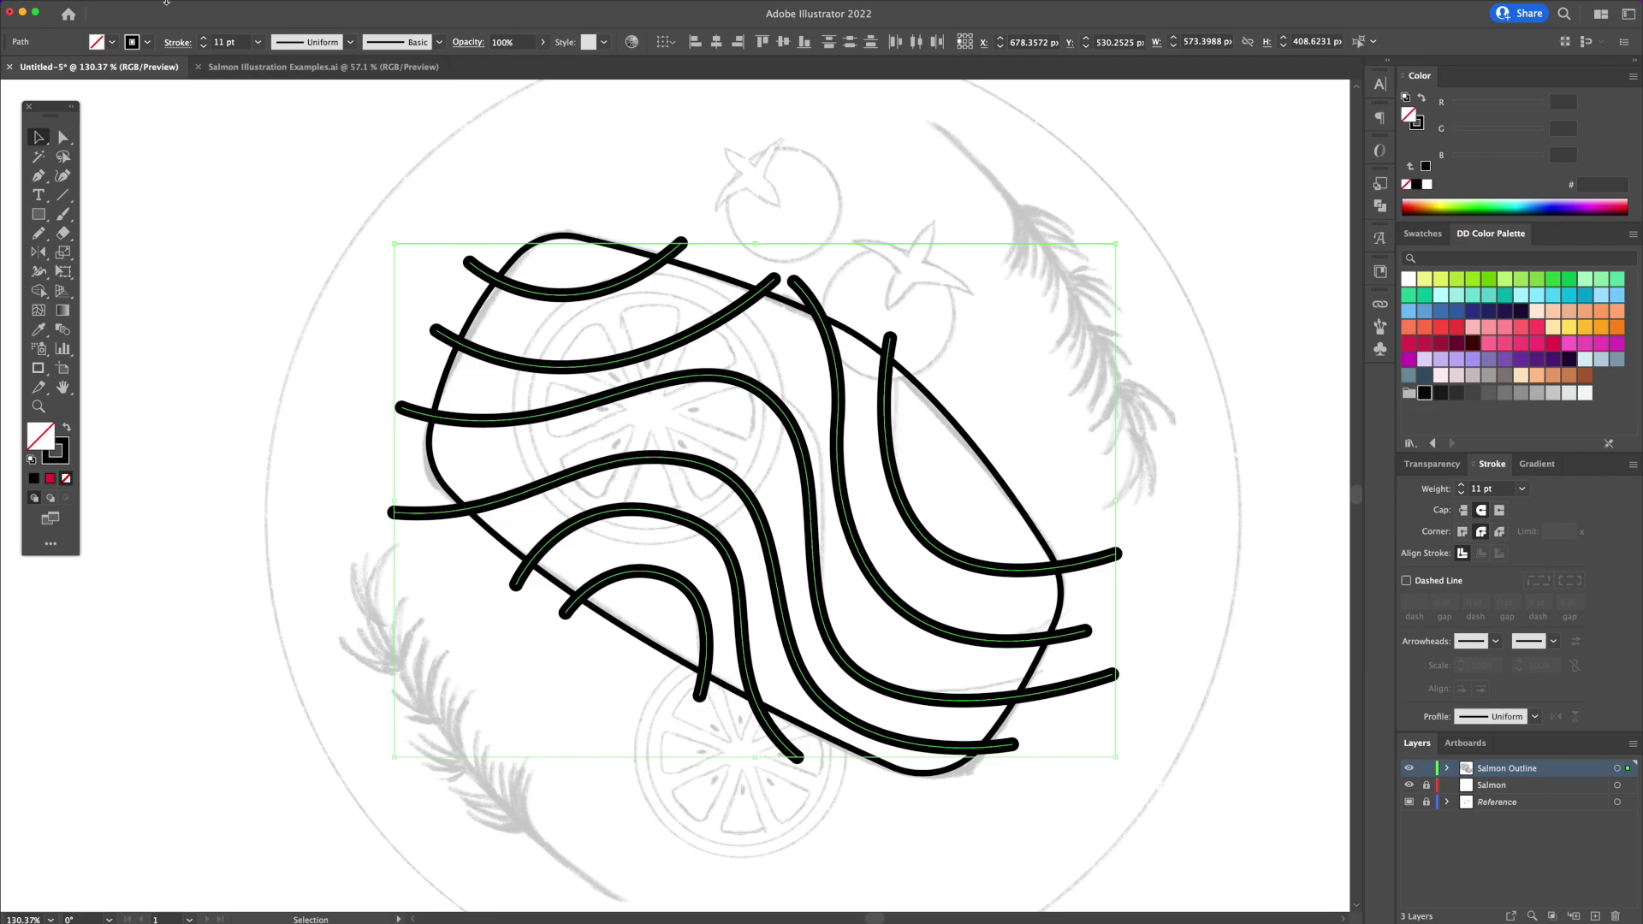
pyautogui.click(157, 7)
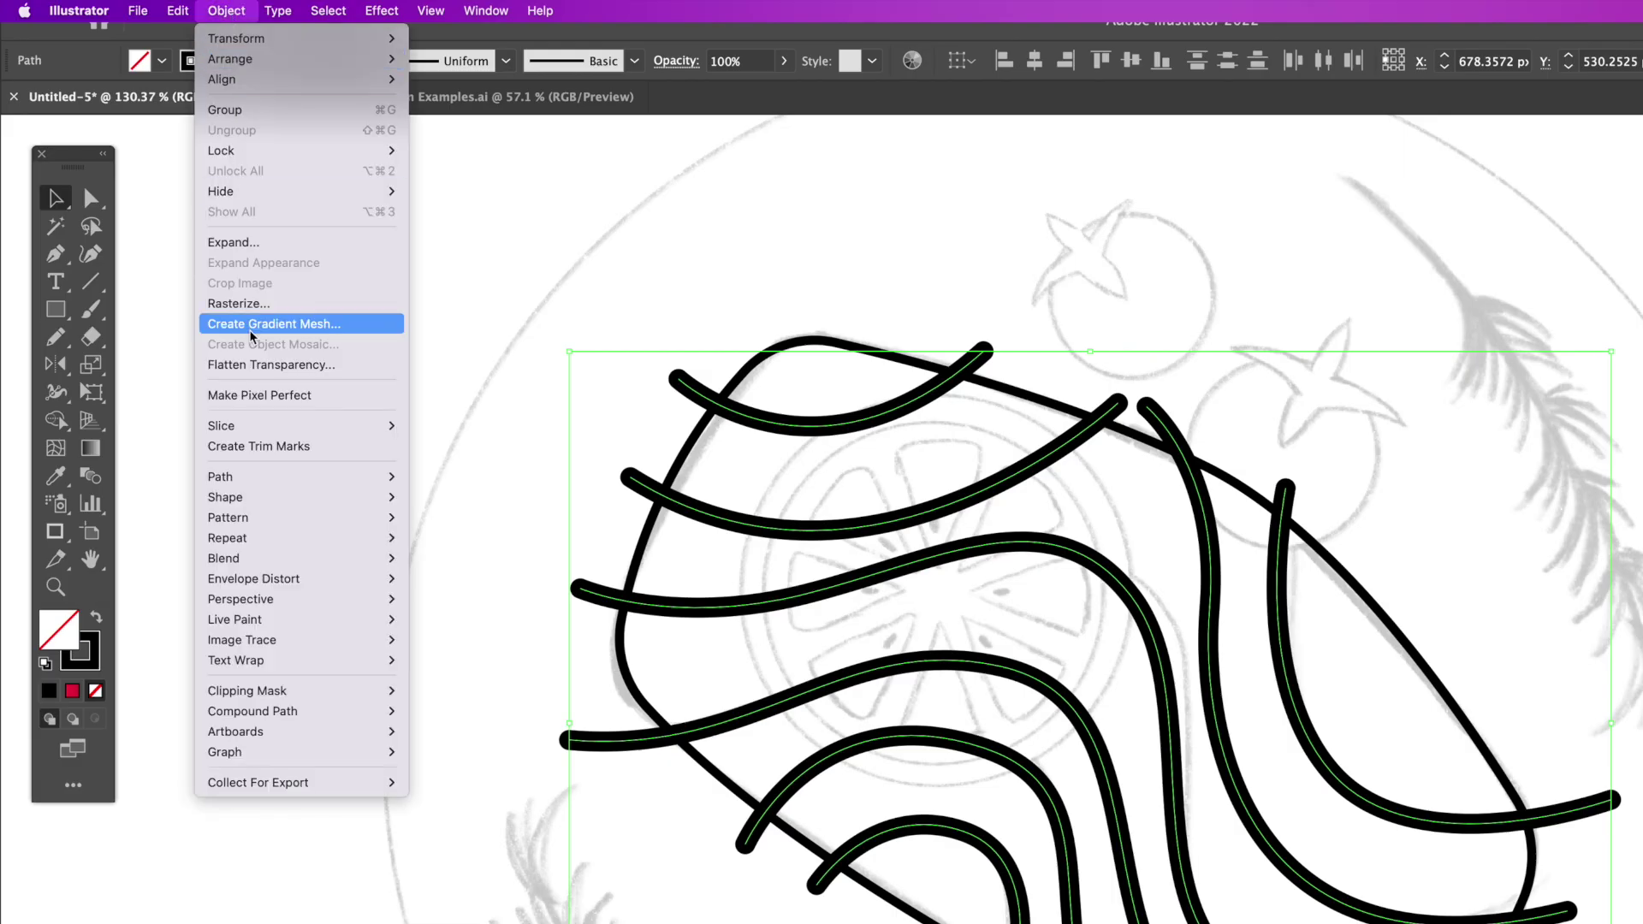
pyautogui.moveTo(261, 484)
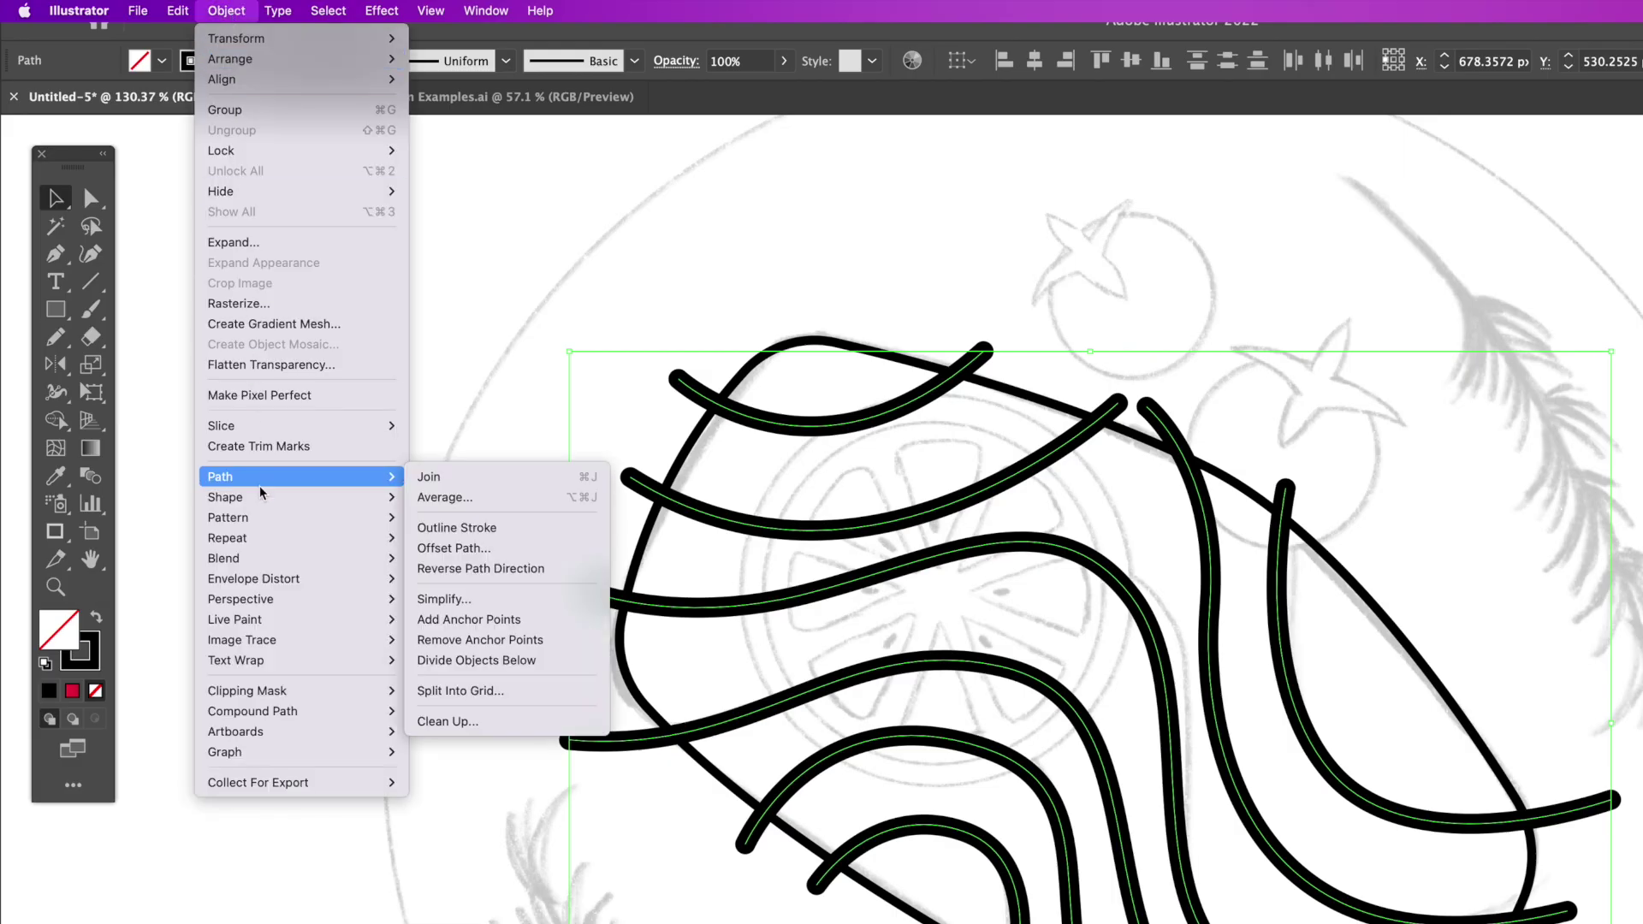
pyautogui.click(505, 531)
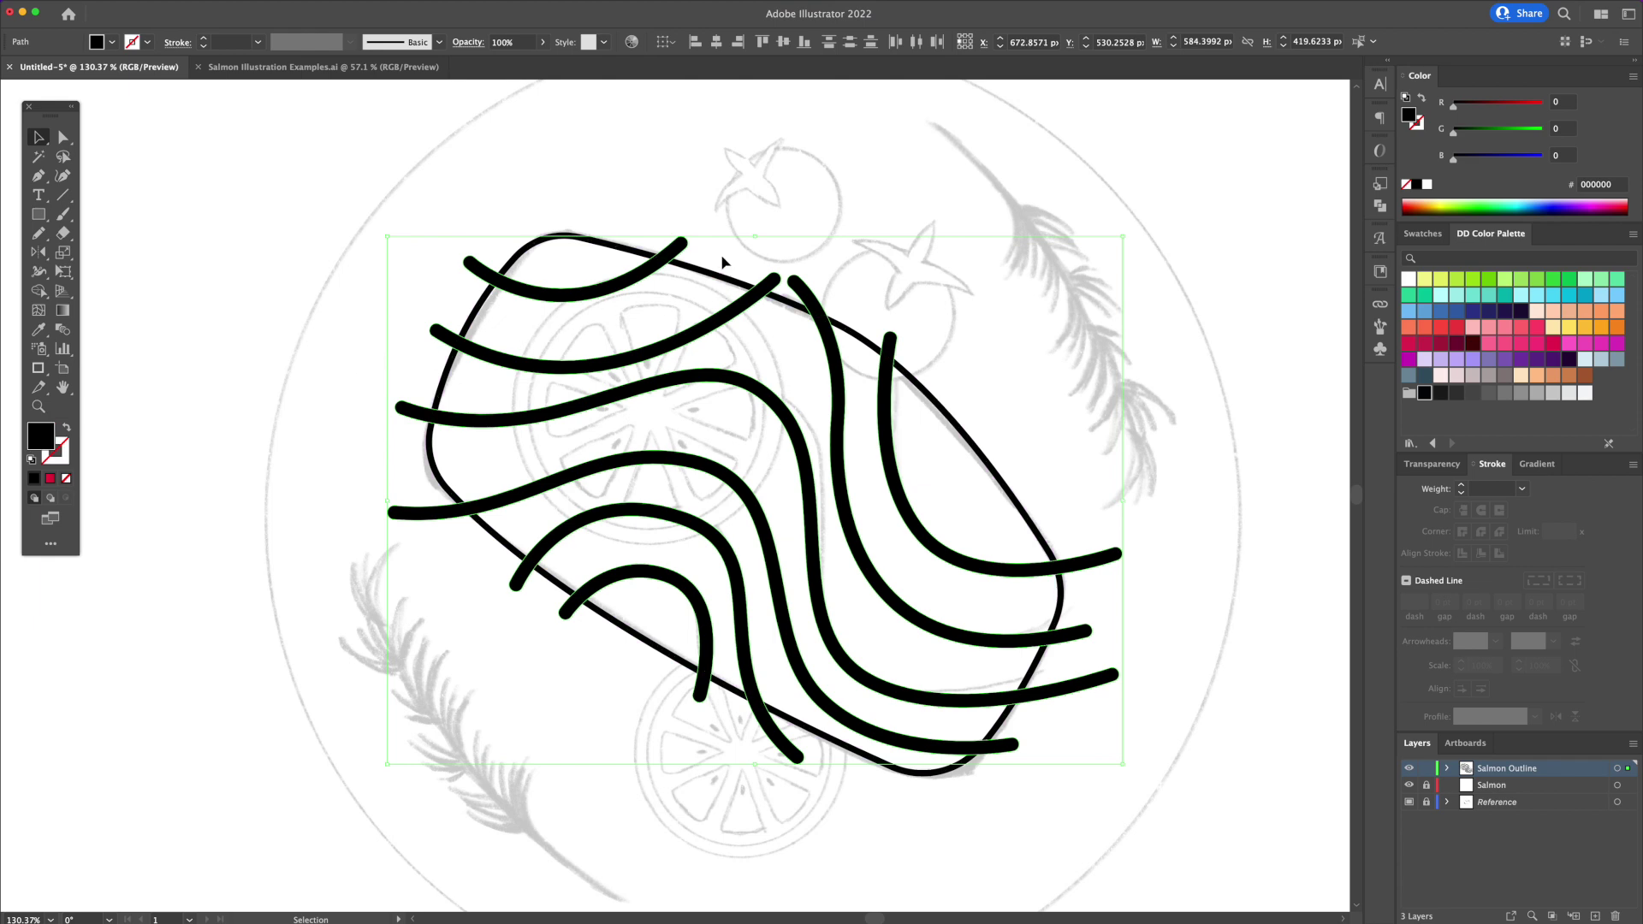
# - With all artwork selected, use the Shape Builder tool to trim the flake line ends protruding past the fillet's upper and right edges
pyautogui.press('super+a')
pyautogui.moveTo(713, 274)
pyautogui.mouseDown()
pyautogui.moveTo(830, 256)
pyautogui.moveTo(747, 224)
pyautogui.mouseUp()
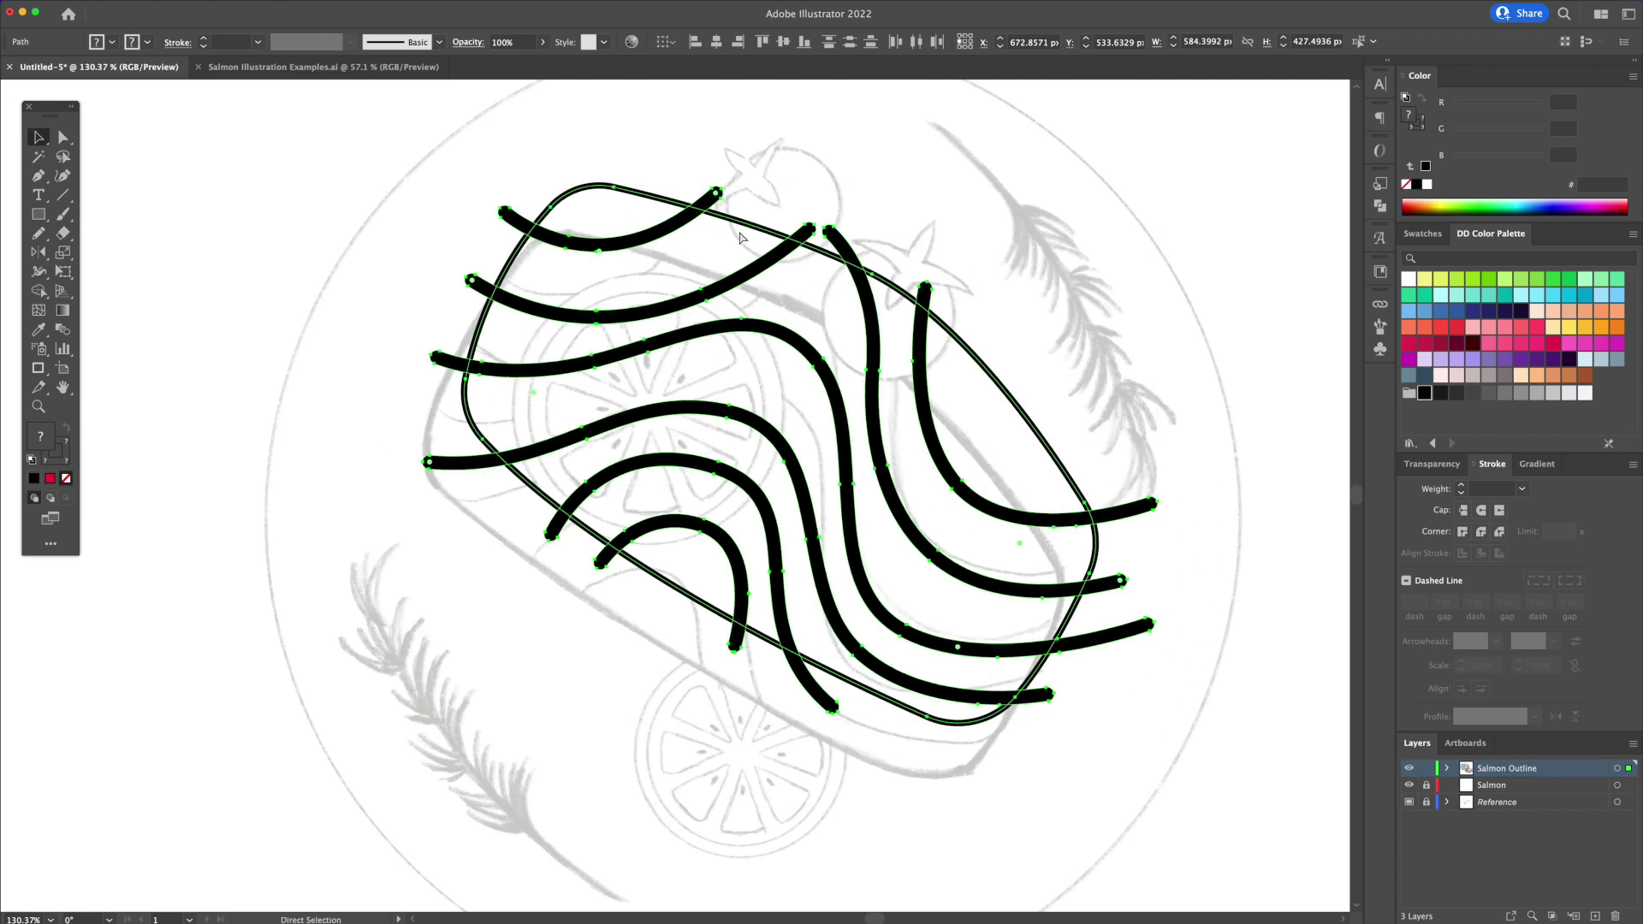
pyautogui.press('super+z')
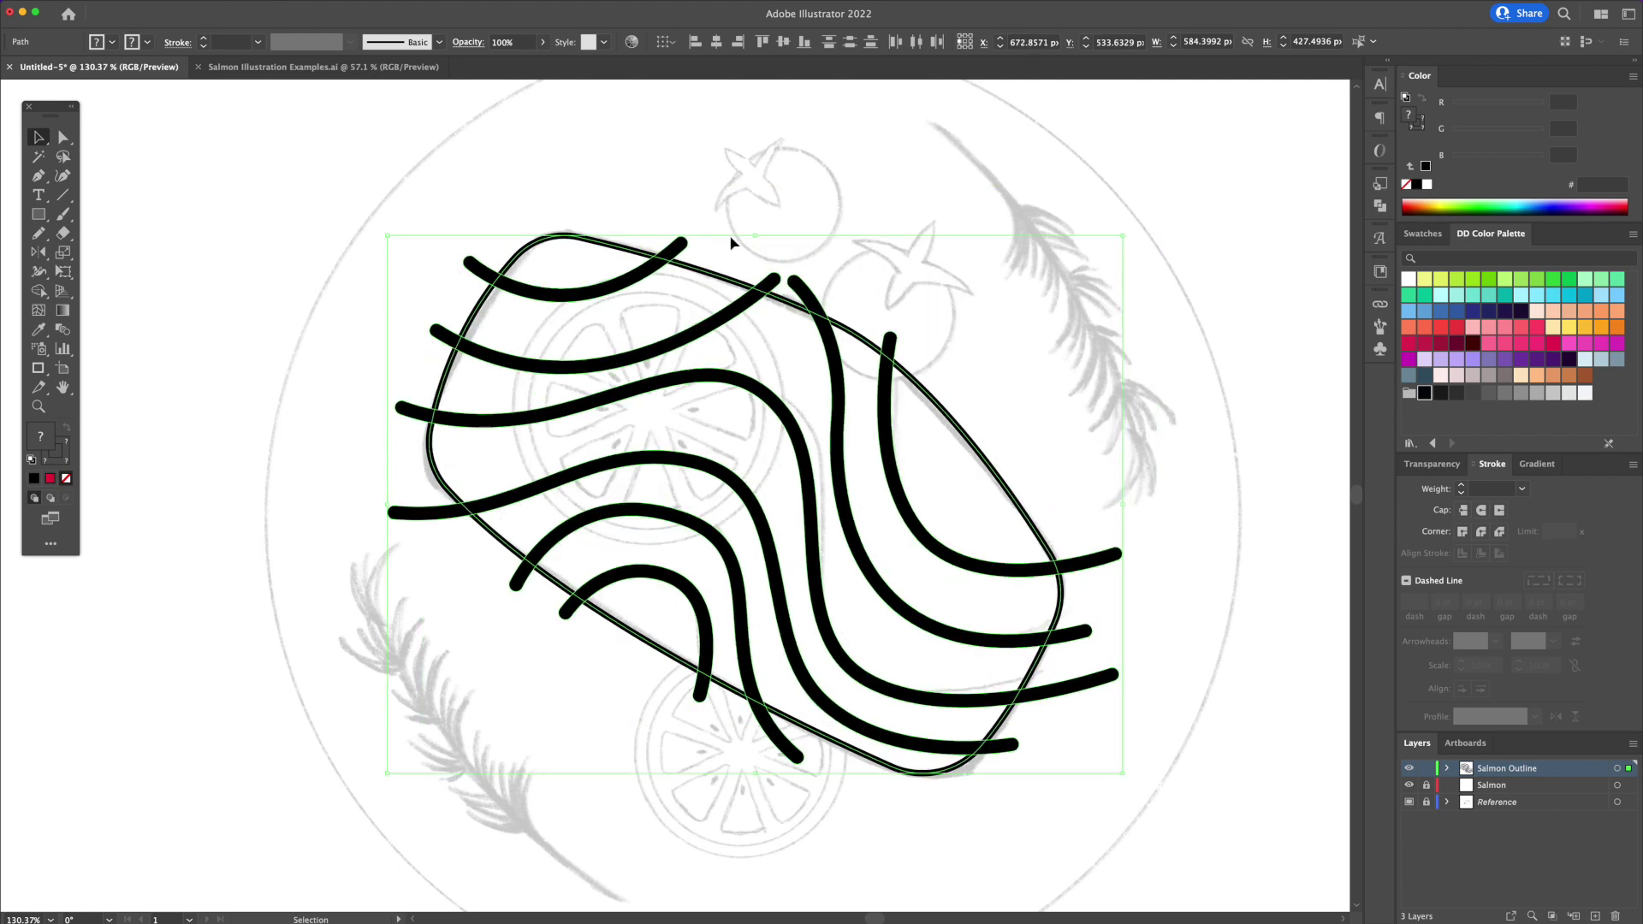
pyautogui.click(40, 292)
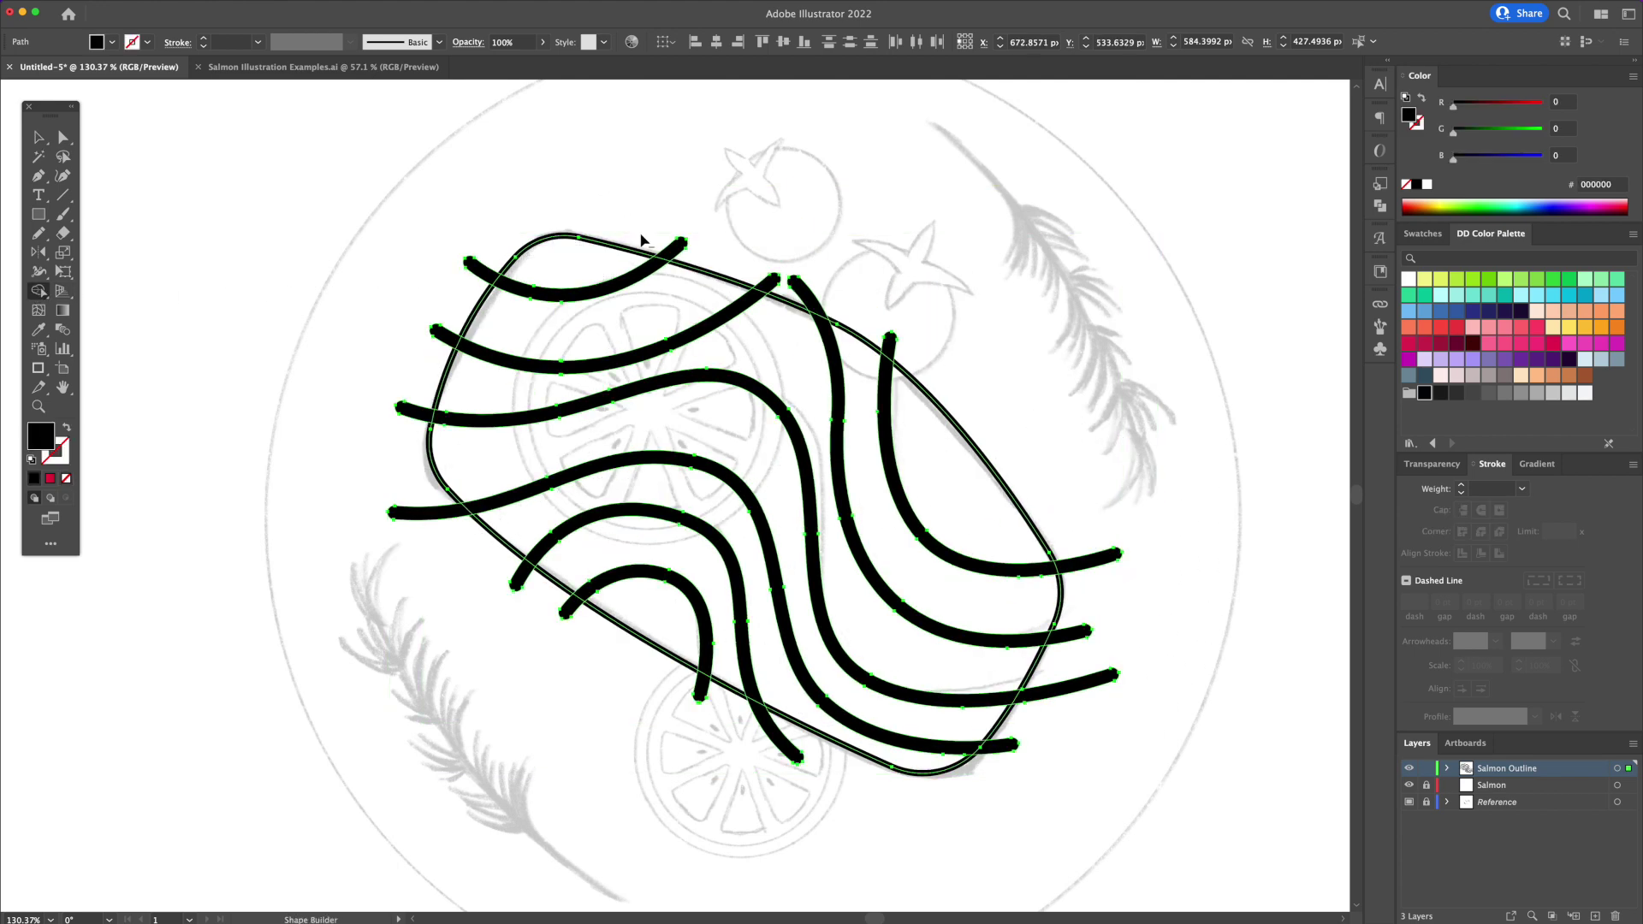
pyautogui.keyDown('alt'); pyautogui.click(676, 249); pyautogui.keyUp('alt')
pyautogui.keyDown('alt'); pyautogui.click(769, 282); pyautogui.keyUp('alt')
pyautogui.keyDown('alt'); pyautogui.click(800, 295); pyautogui.keyUp('alt')
pyautogui.keyDown('alt'); pyautogui.click(891, 342); pyautogui.keyUp('alt')
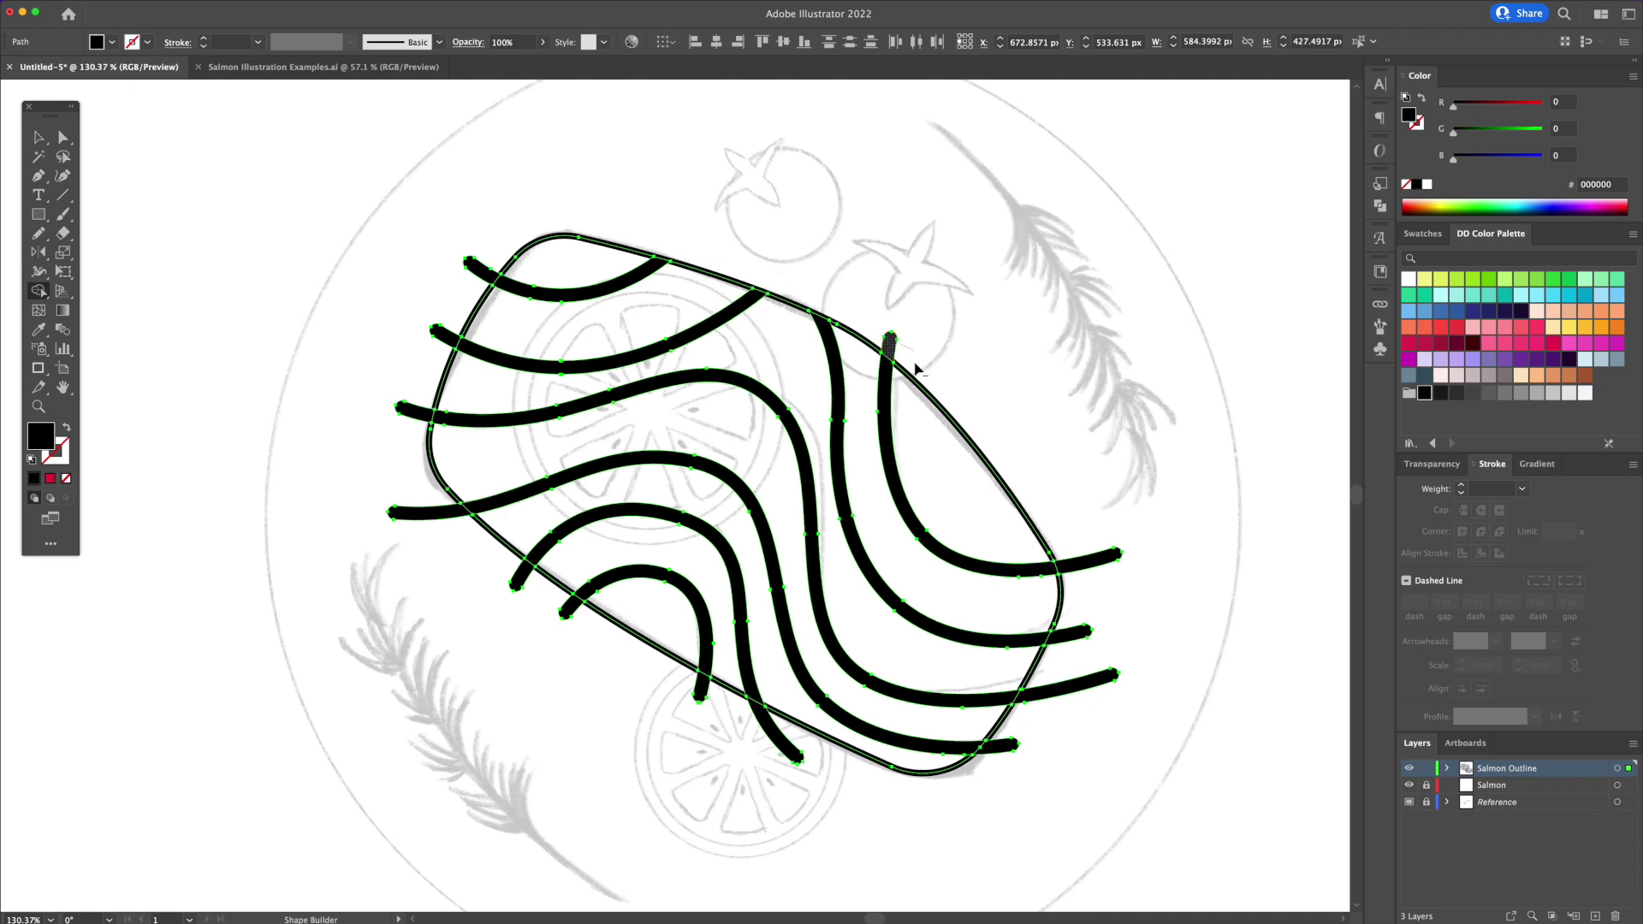
pyautogui.keyDown('alt'); pyautogui.click(1080, 554); pyautogui.keyUp('alt')
pyautogui.keyDown('alt'); pyautogui.click(1076, 632); pyautogui.keyUp('alt')
pyautogui.keyDown('alt'); pyautogui.click(1077, 675); pyautogui.keyUp('alt')
pyautogui.keyDown('alt'); pyautogui.click(999, 745); pyautogui.keyUp('alt')
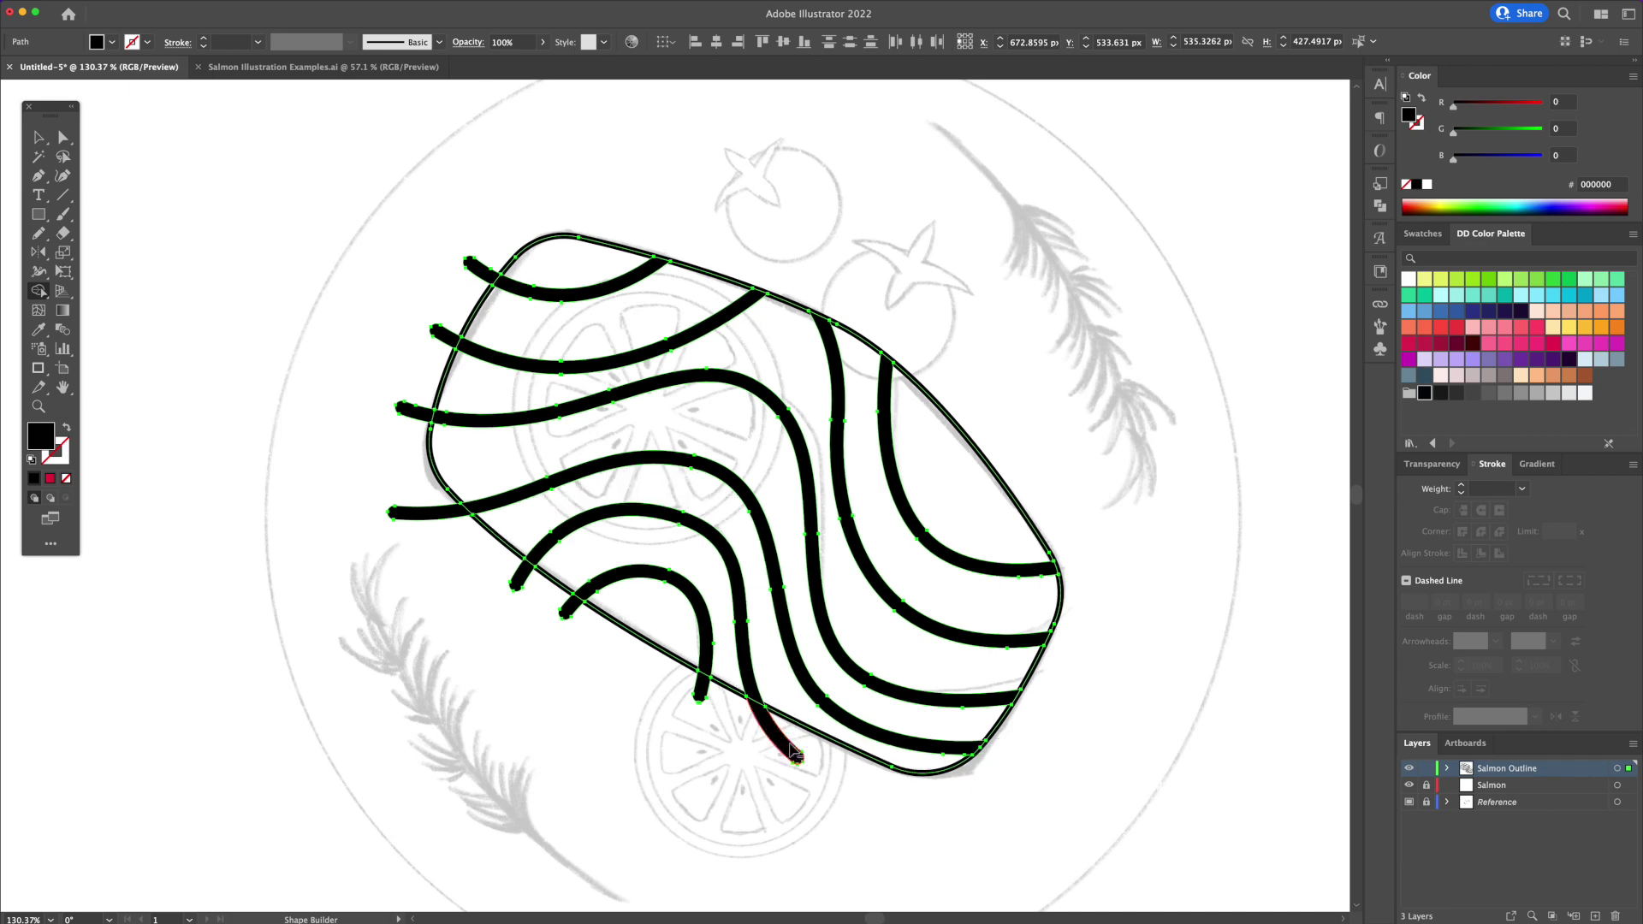
# - Remove the remaining flake line ends protruding past the fillet's lower and left edges with the Shape Builder
pyautogui.keyDown('alt'); pyautogui.click(791, 752); pyautogui.keyUp('alt')
pyautogui.keyDown('alt'); pyautogui.click(700, 691); pyautogui.keyUp('alt')
pyautogui.keyDown('alt'); pyautogui.click(569, 610); pyautogui.keyUp('alt')
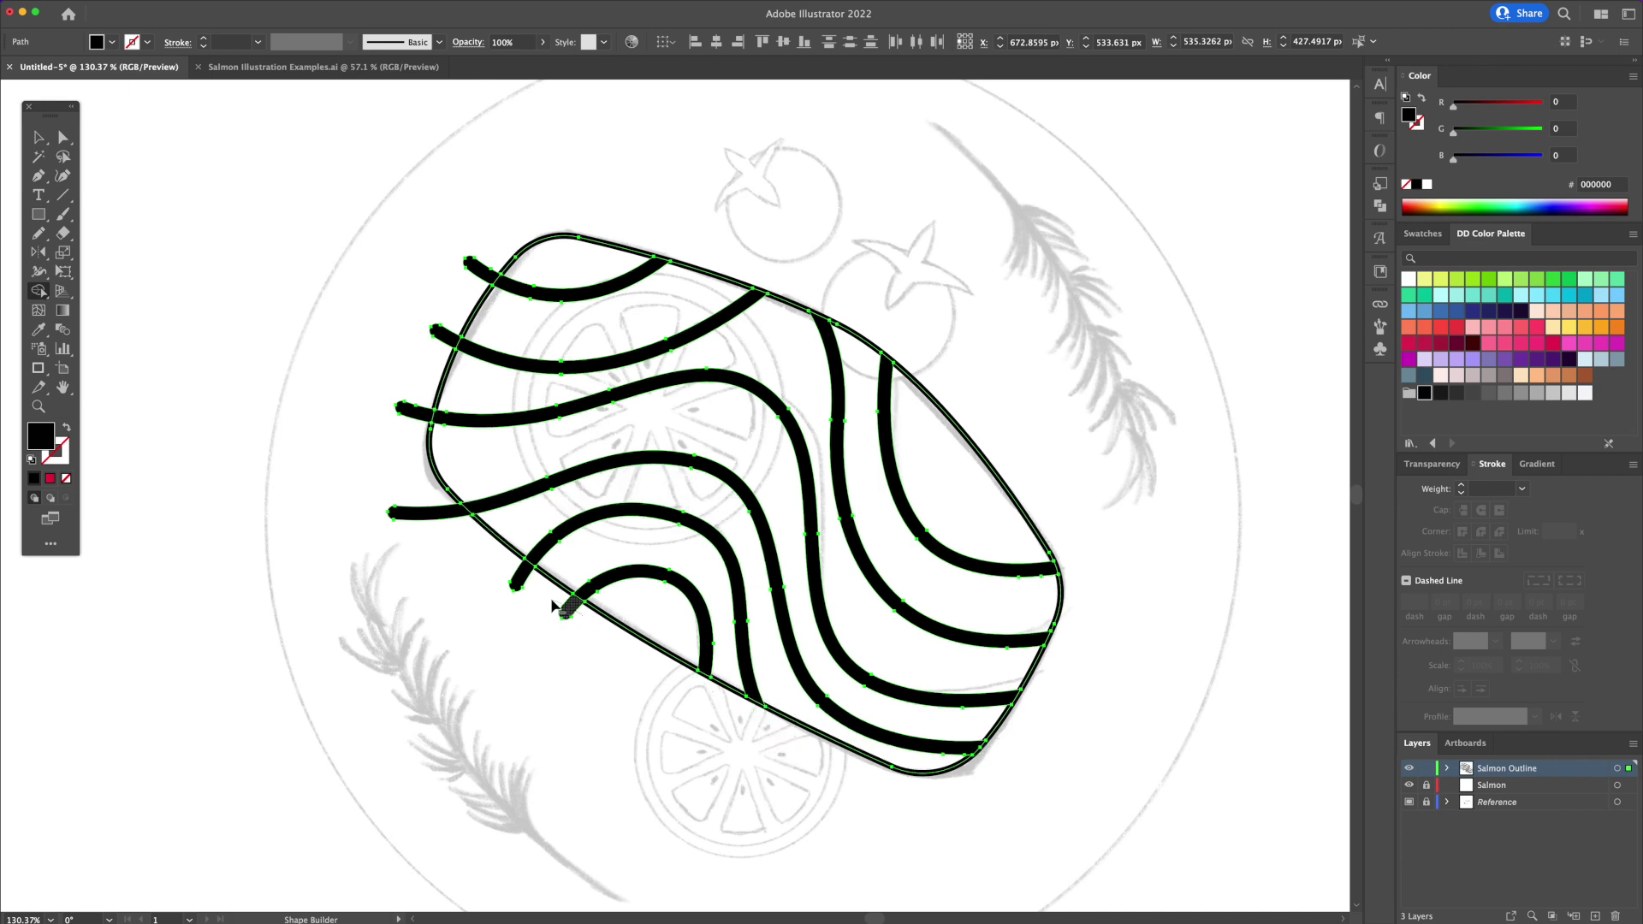
pyautogui.keyDown('alt'); pyautogui.click(518, 582); pyautogui.keyUp('alt')
pyautogui.keyDown('alt'); pyautogui.click(395, 512); pyautogui.keyUp('alt')
pyautogui.keyDown('alt'); pyautogui.click(400, 409); pyautogui.keyUp('alt')
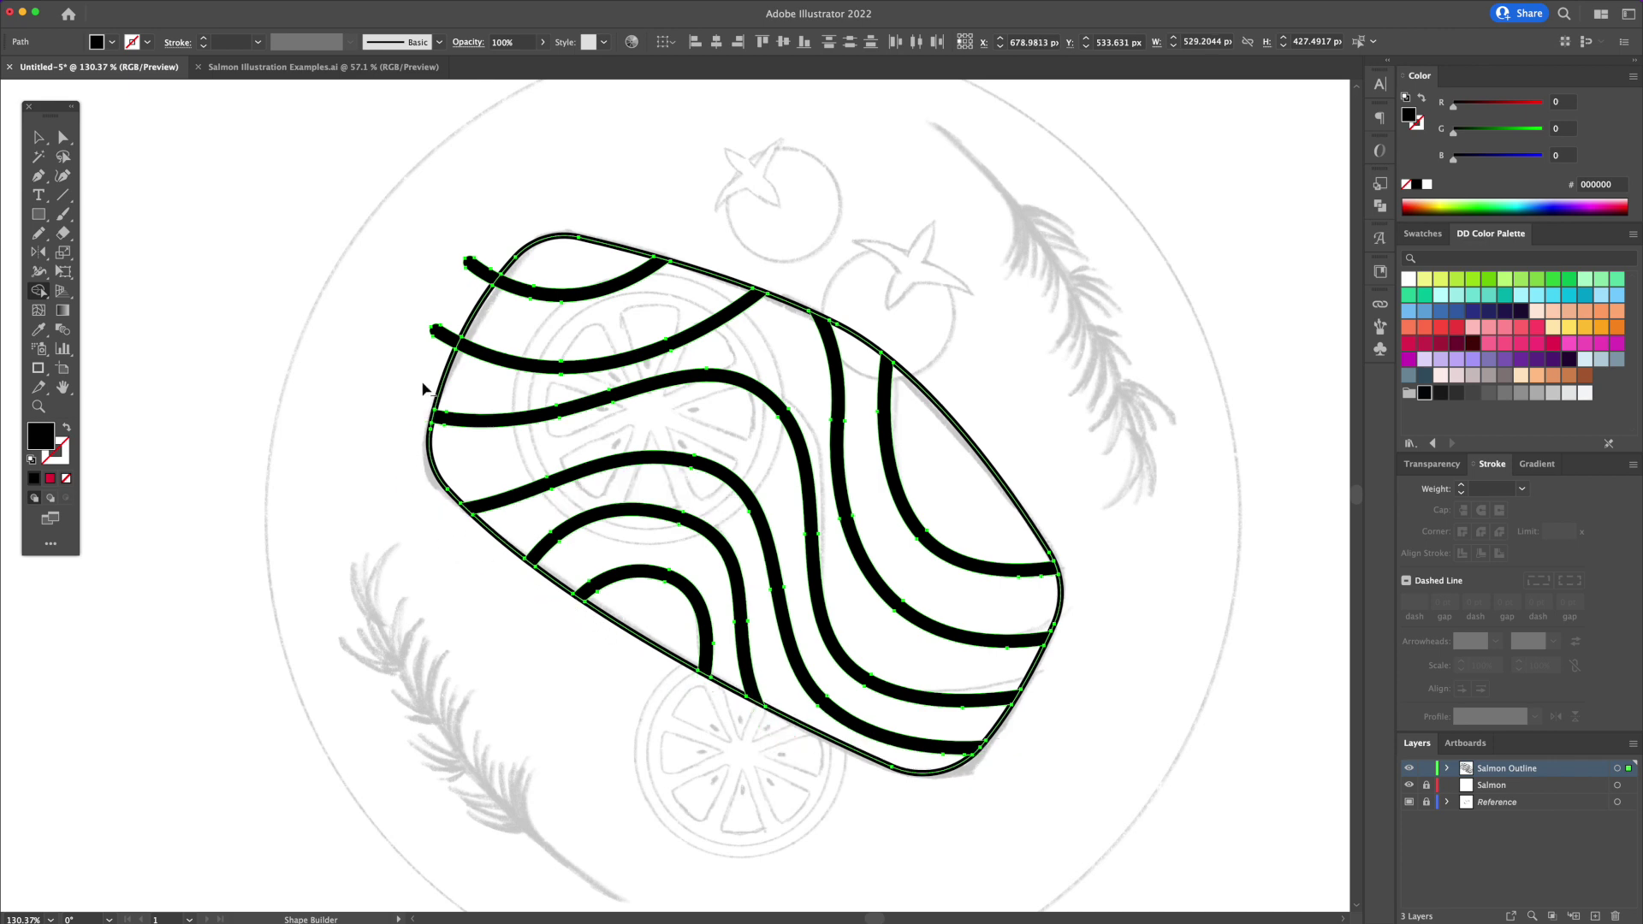
pyautogui.keyDown('alt'); pyautogui.click(435, 331); pyautogui.keyUp('alt')
pyautogui.keyDown('alt'); pyautogui.click(469, 261); pyautogui.keyUp('alt')
# - Move the fillet outline and all flake lines to the unlocked Salmon layer, and delete the empty Salmon Outline layer
pyautogui.press('v')
pyautogui.moveTo(493, 208); pyautogui.dragTo(1116, 772)
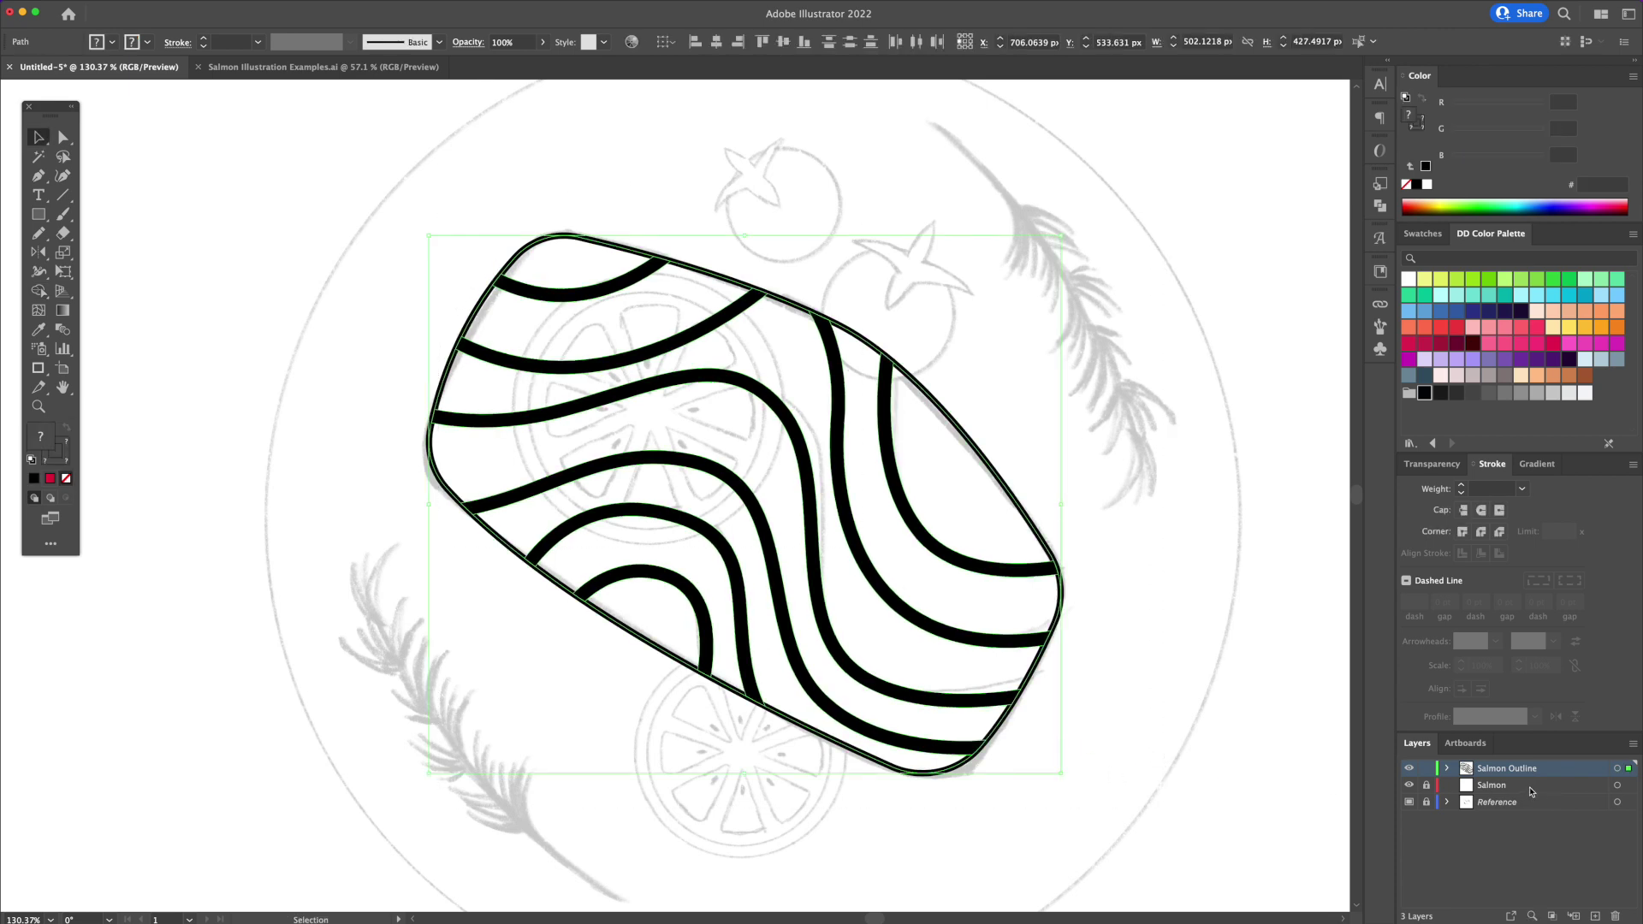
pyautogui.click(1427, 785)
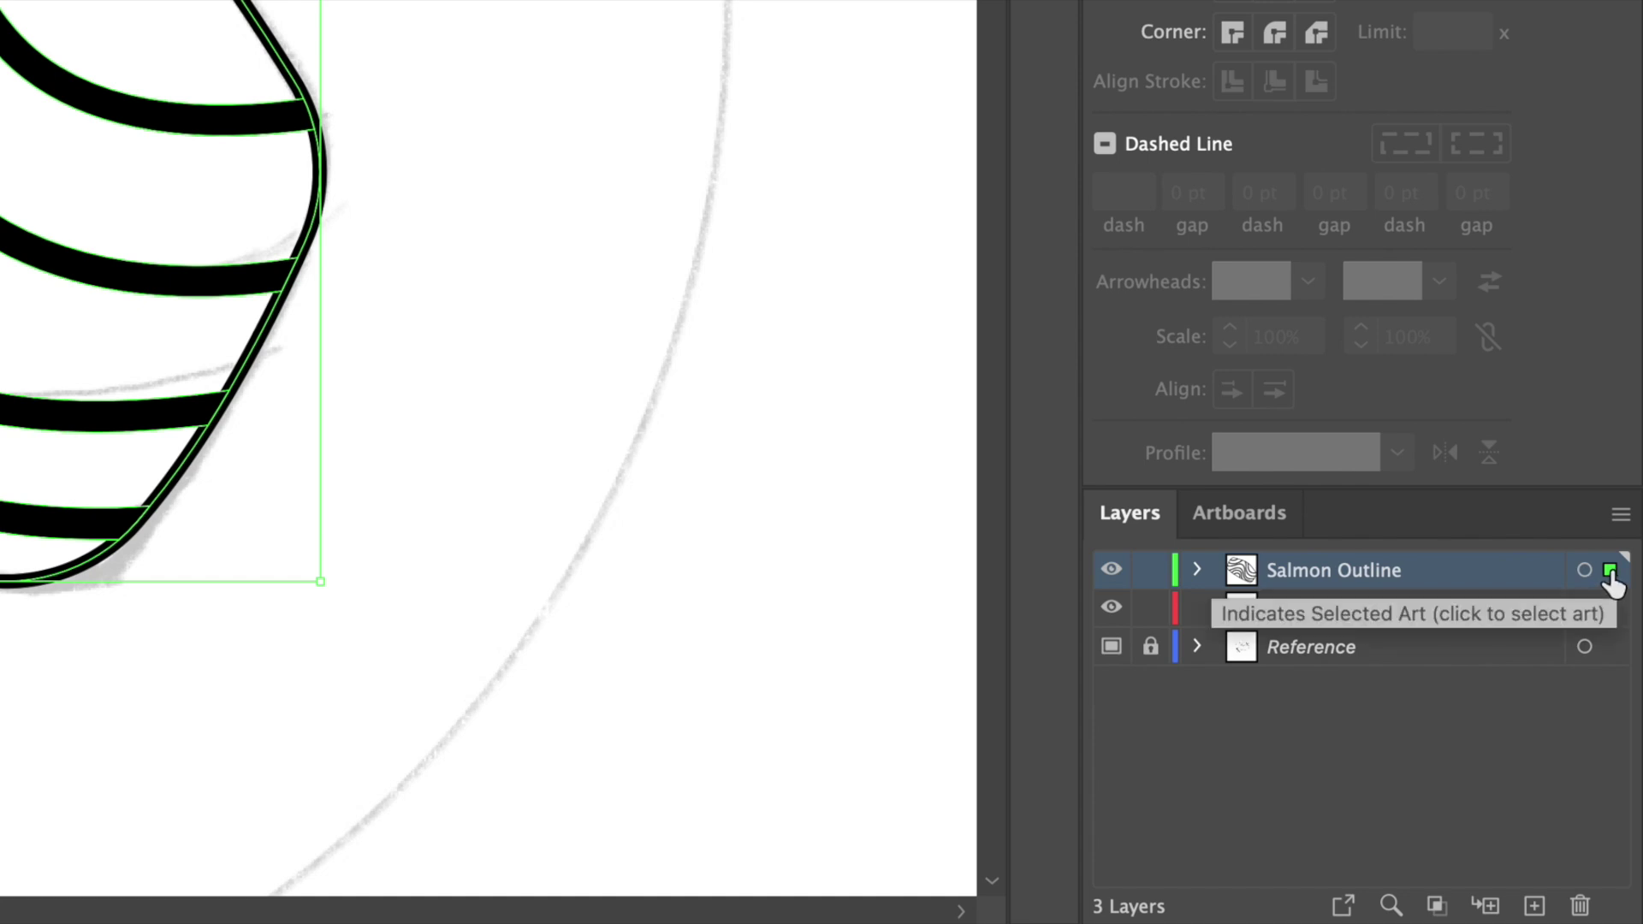
pyautogui.moveTo(1610, 572); pyautogui.dragTo(1605, 608)
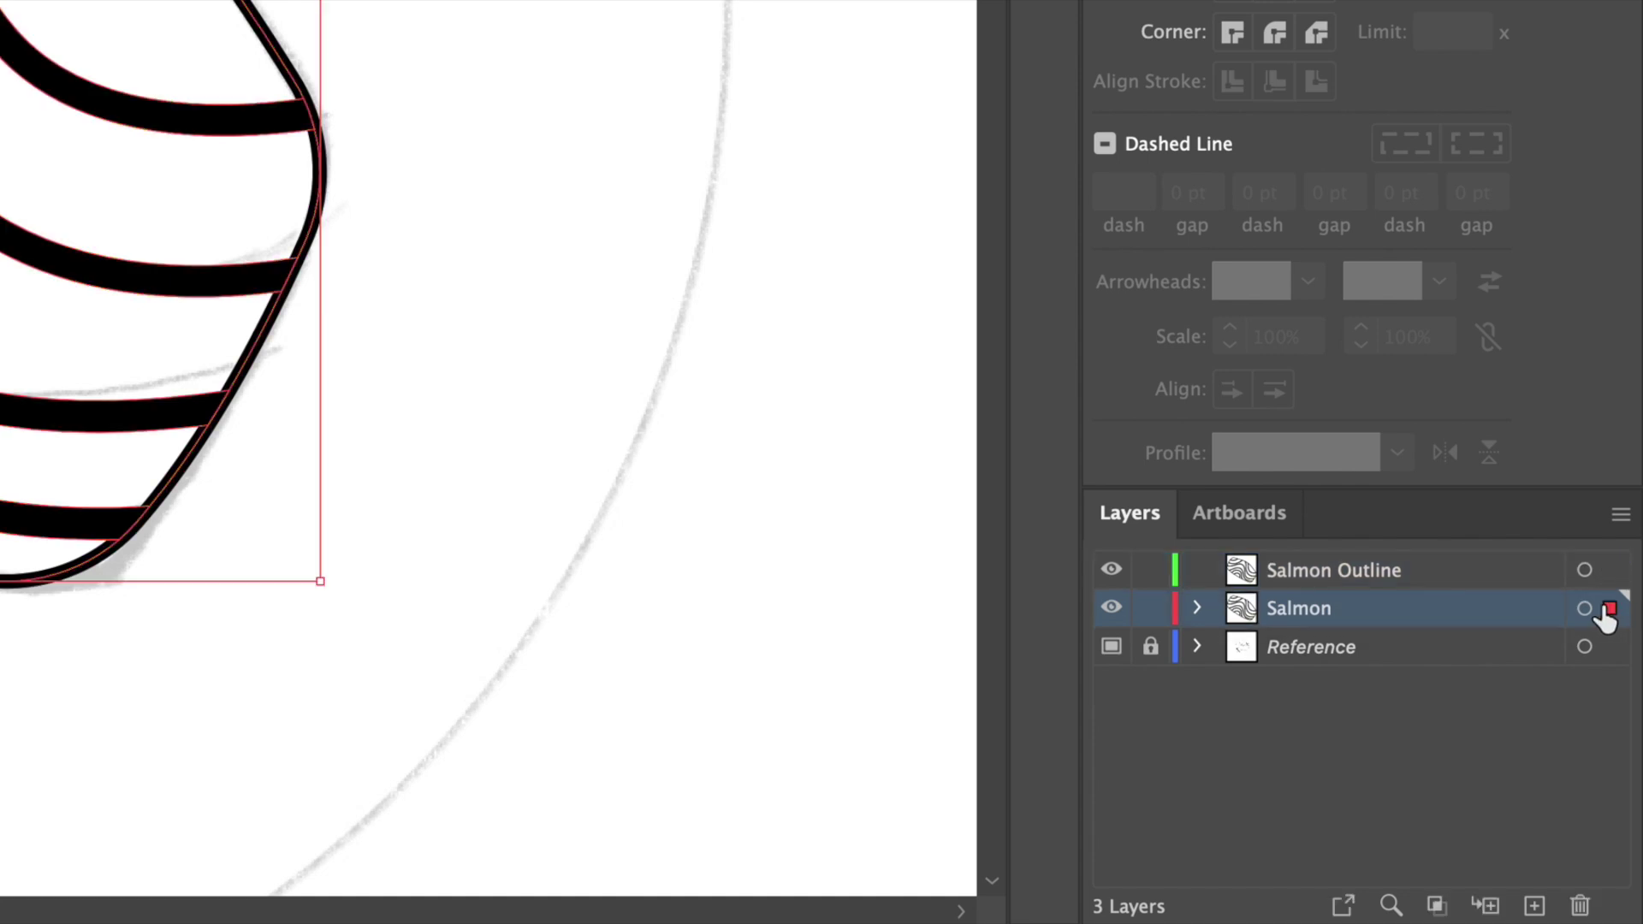
pyautogui.click(1461, 572)
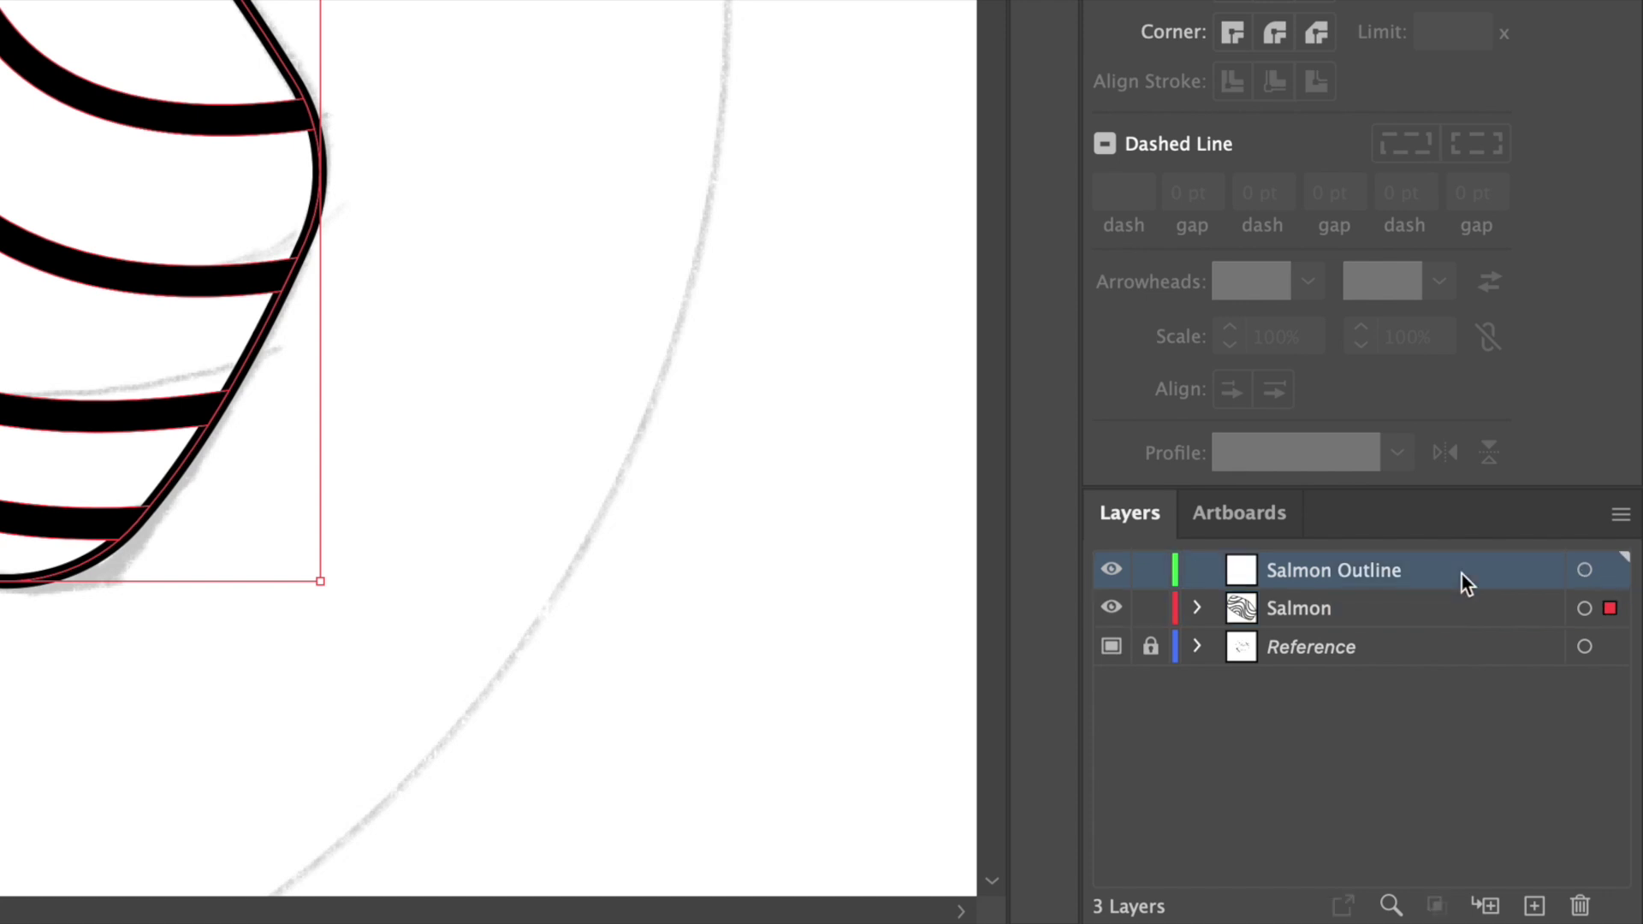
pyautogui.click(1581, 905)
pyautogui.click(526, 304)
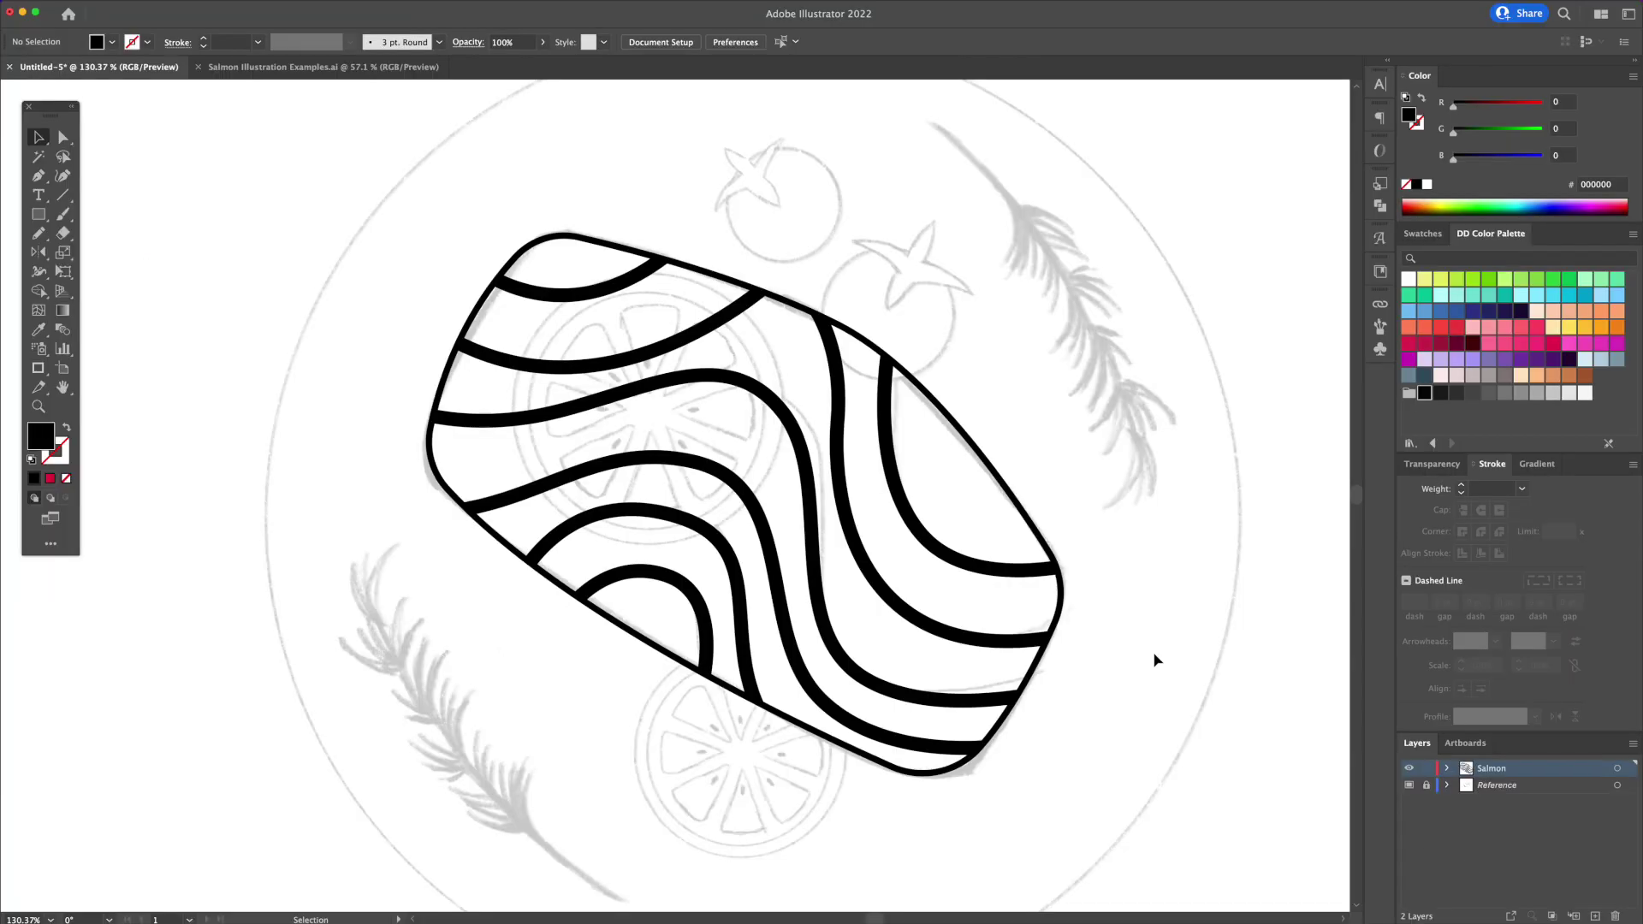
# - Swap the fillet outline's stroke to a fill and apply a linear gradient to it
pyautogui.click(1041, 527)
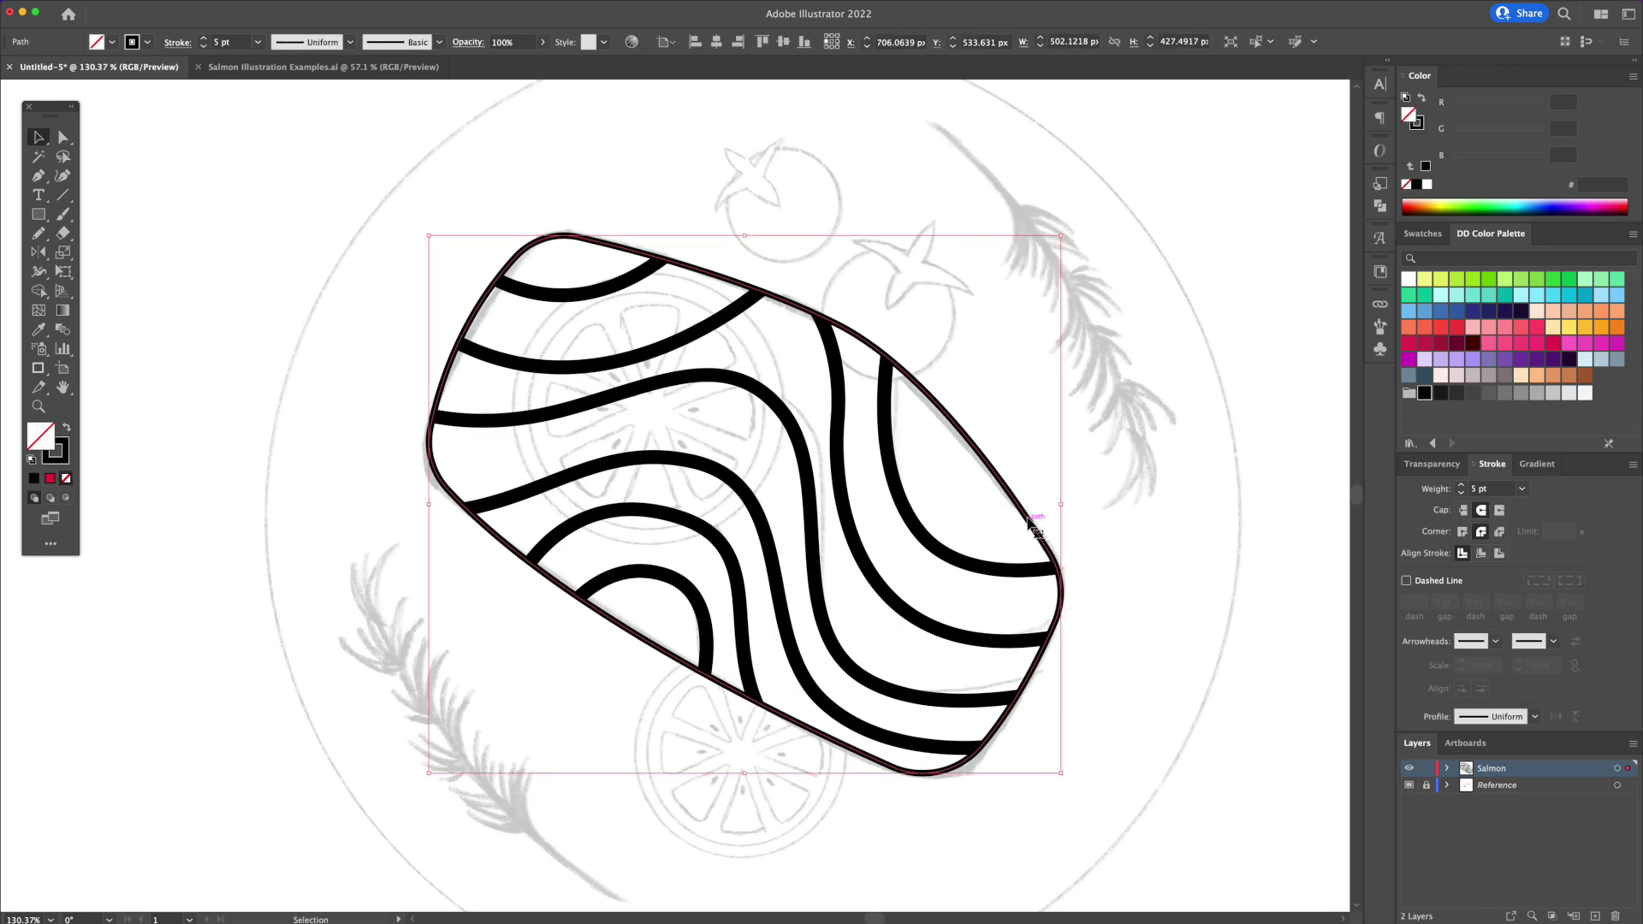
pyautogui.click(1421, 100)
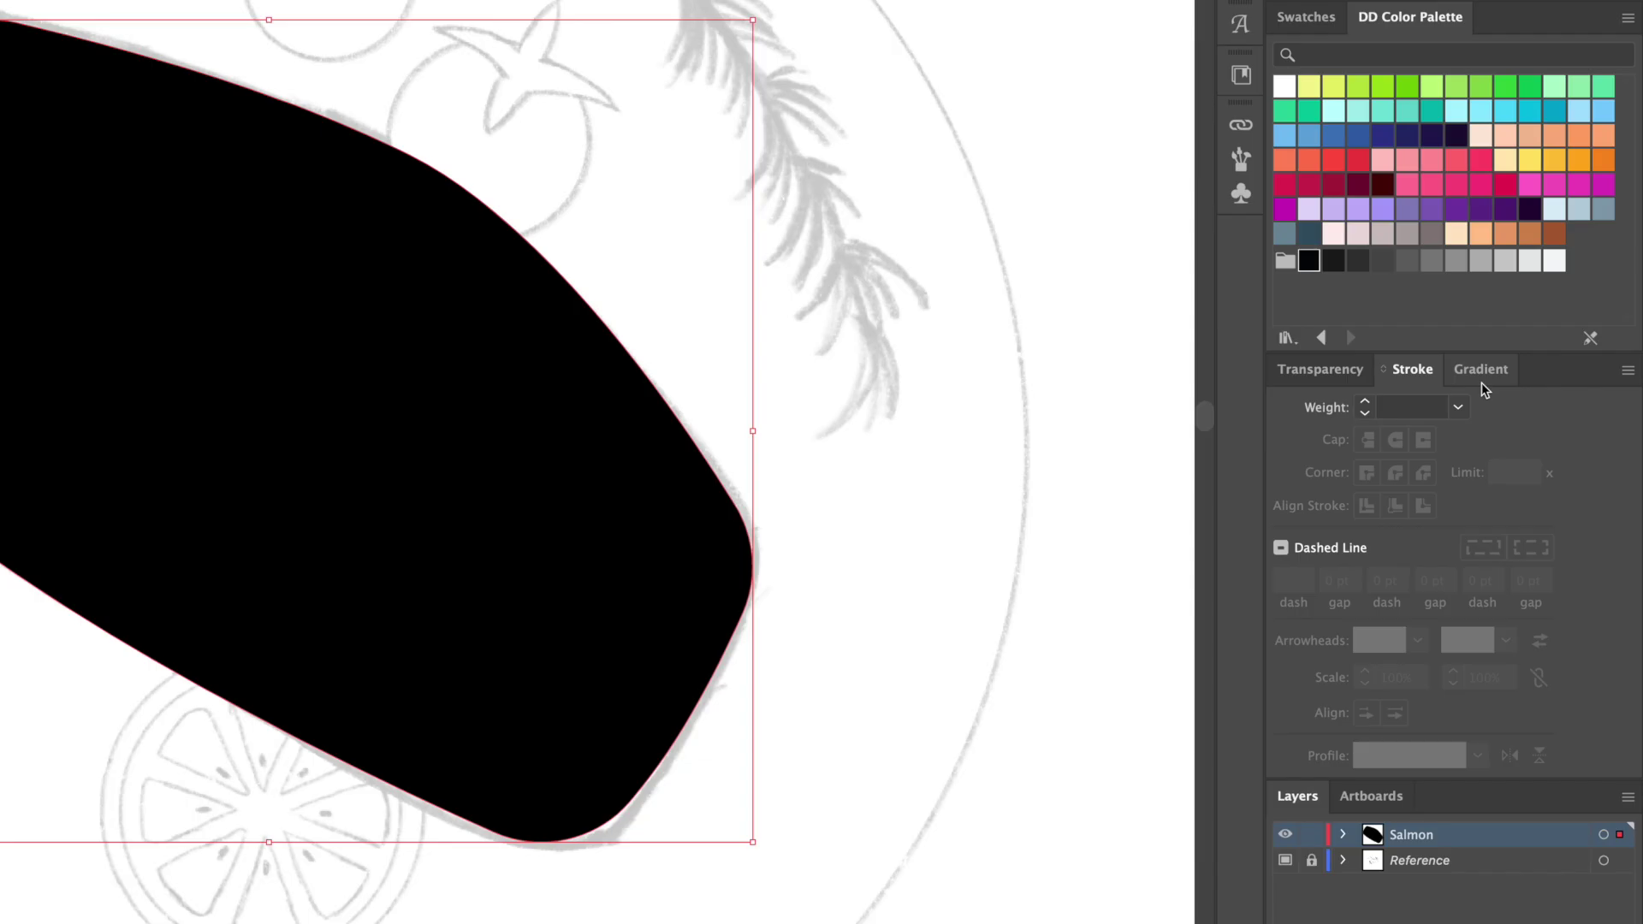
pyautogui.click(1538, 464)
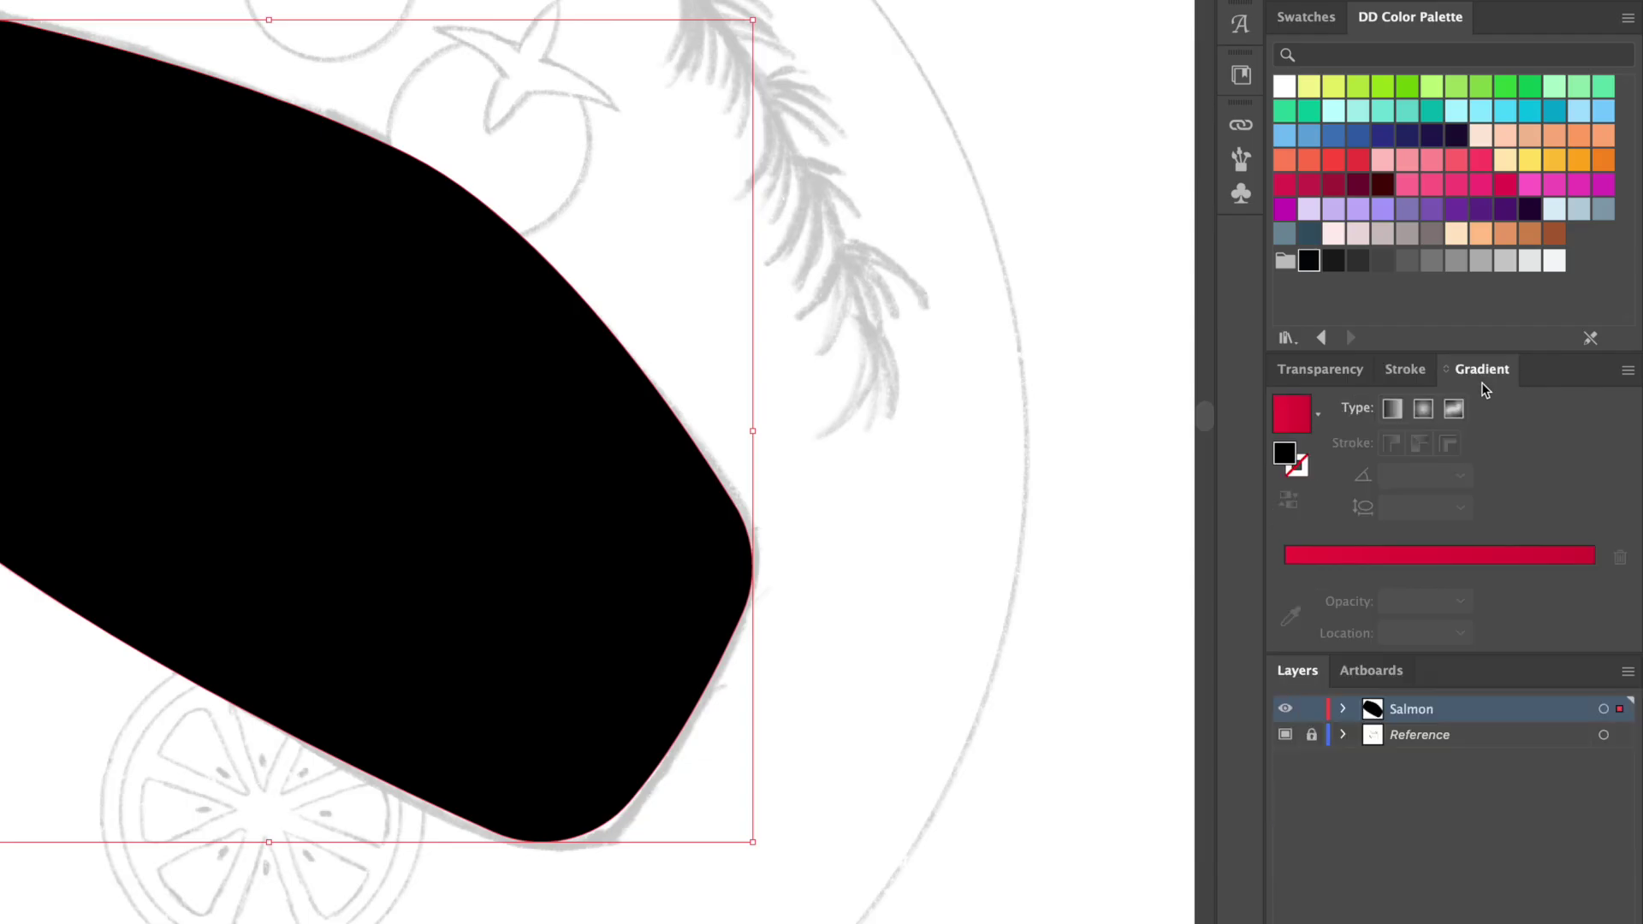
pyautogui.click(1299, 418)
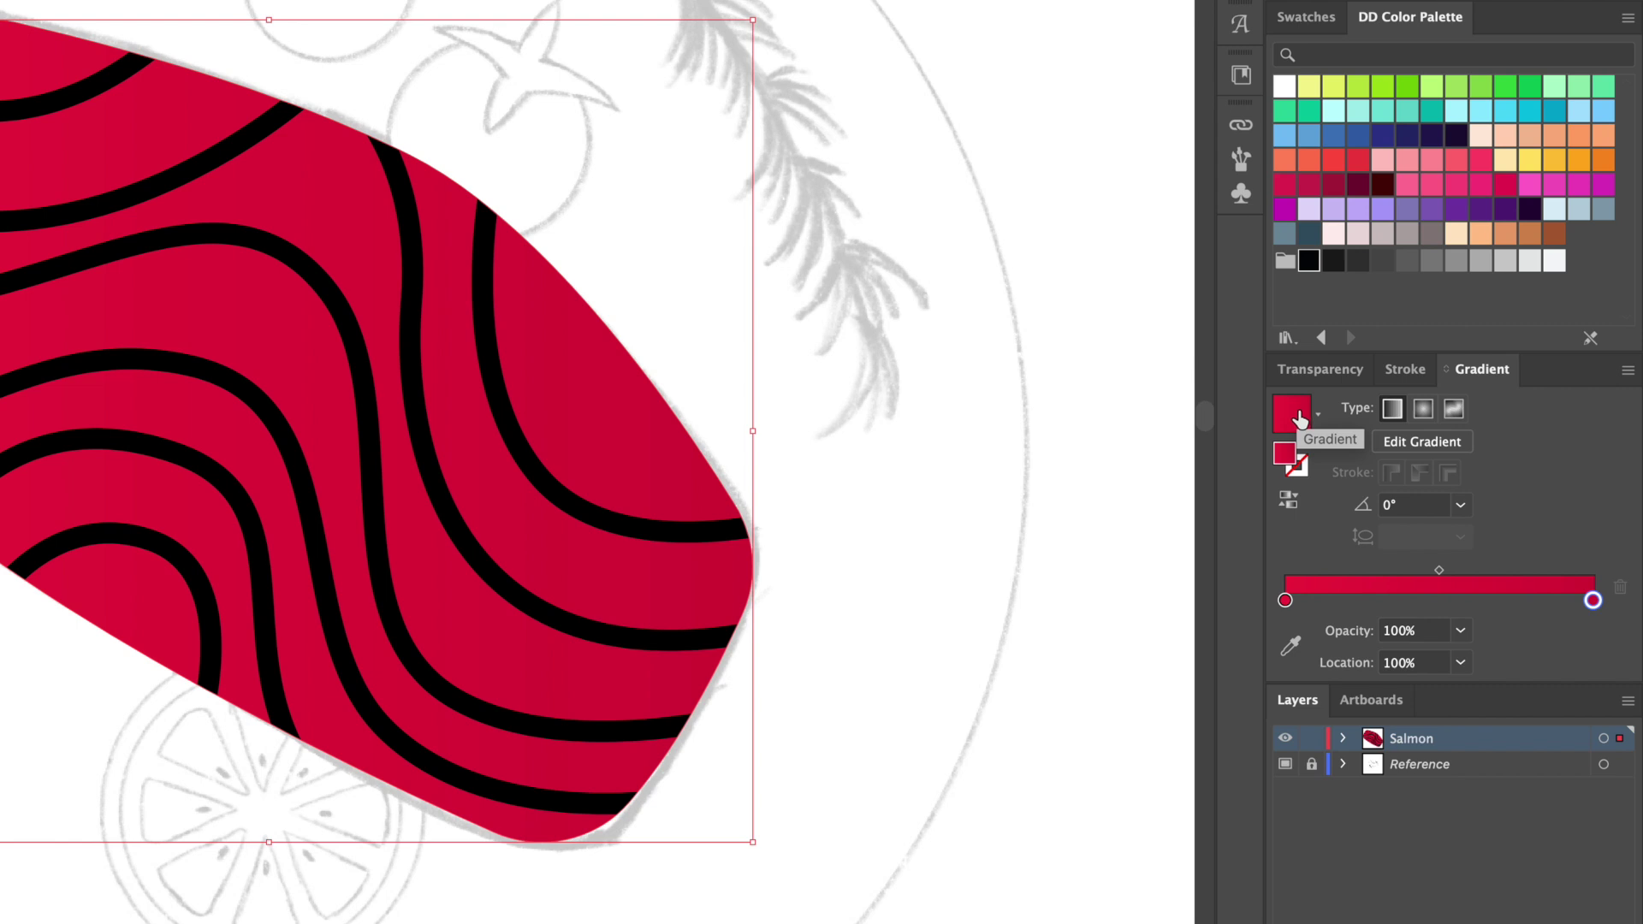
# - Set the fillet gradient's start stop to the light salmon swatch and its end stop to the bright red swatch
pyautogui.click(1305, 19)
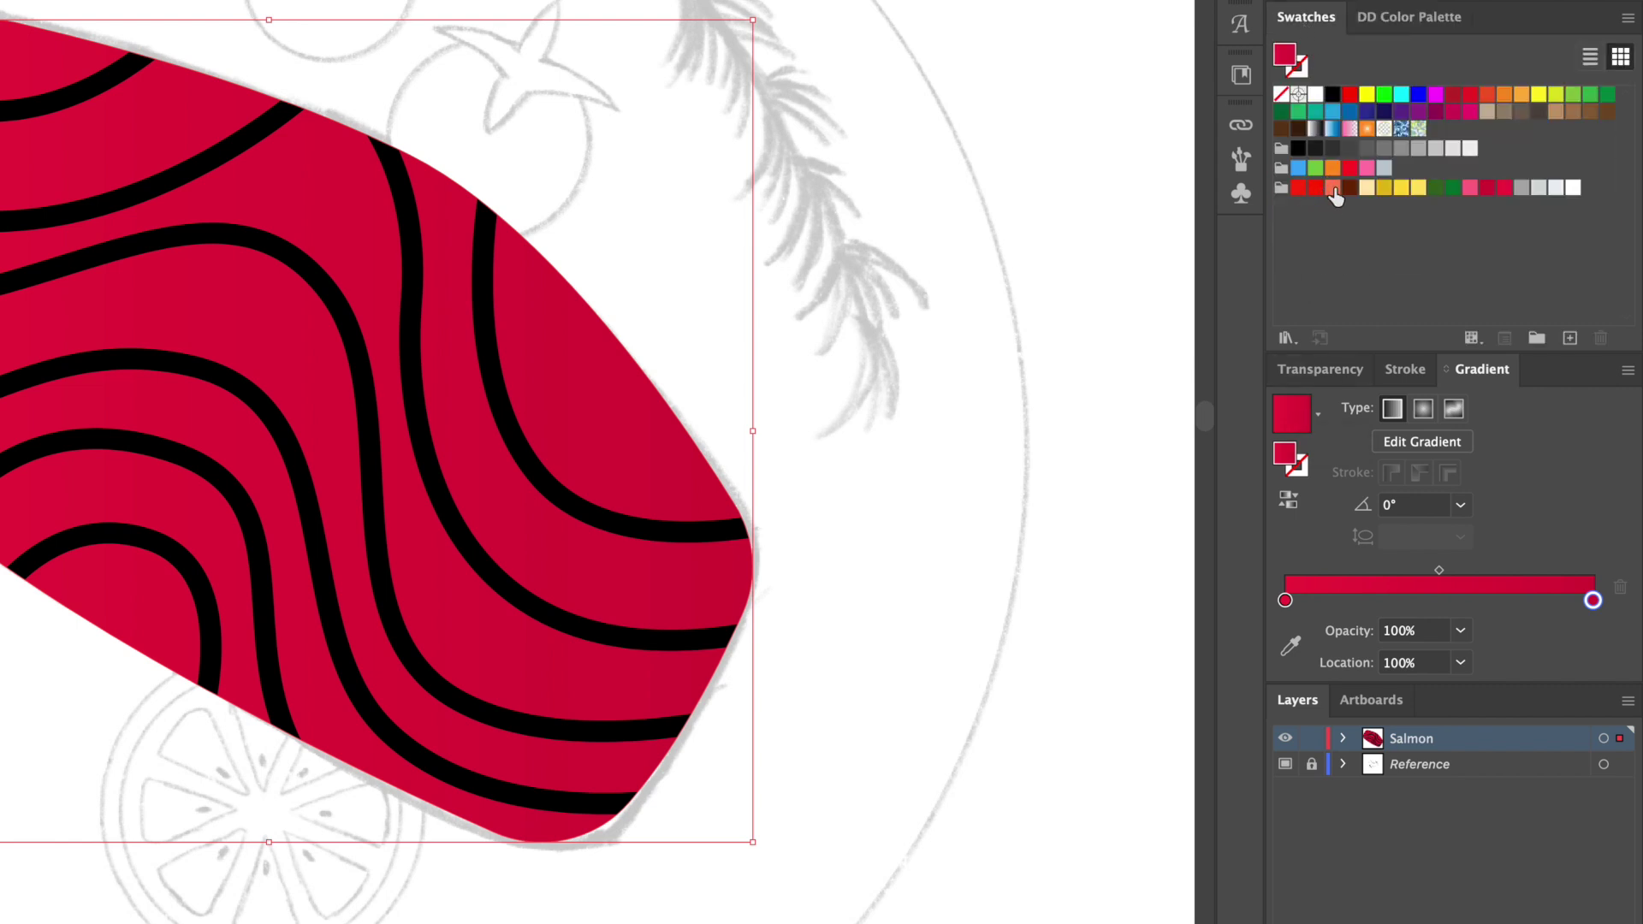
pyautogui.moveTo(1333, 190); pyautogui.dragTo(1284, 600)
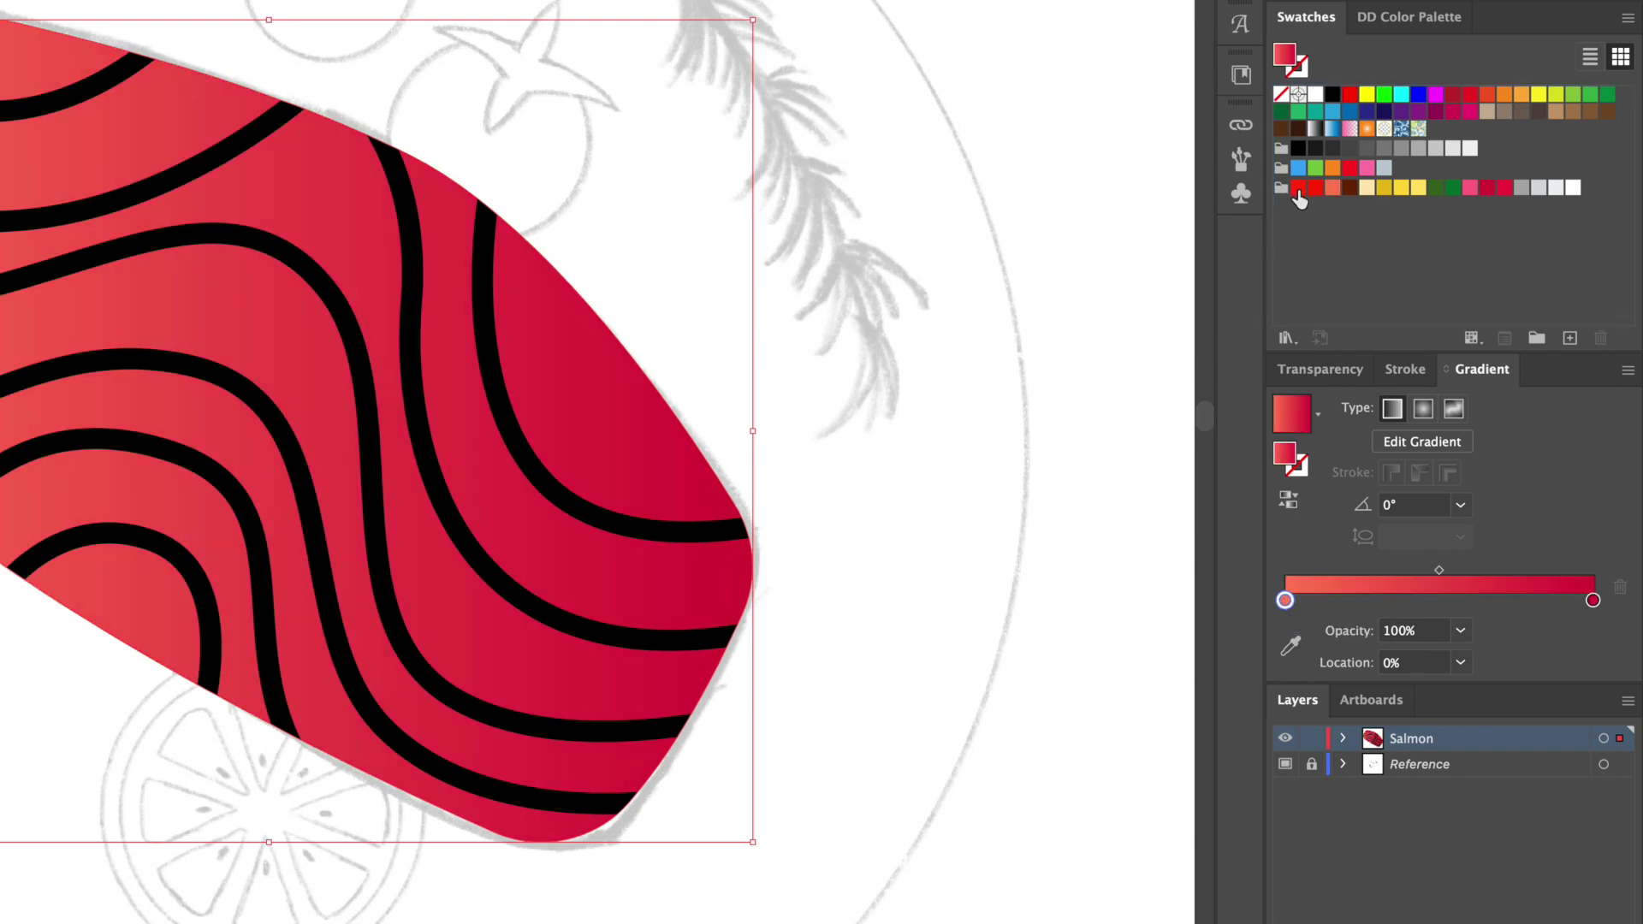
pyautogui.moveTo(1298, 188); pyautogui.dragTo(1593, 601)
pyautogui.click(1161, 567)
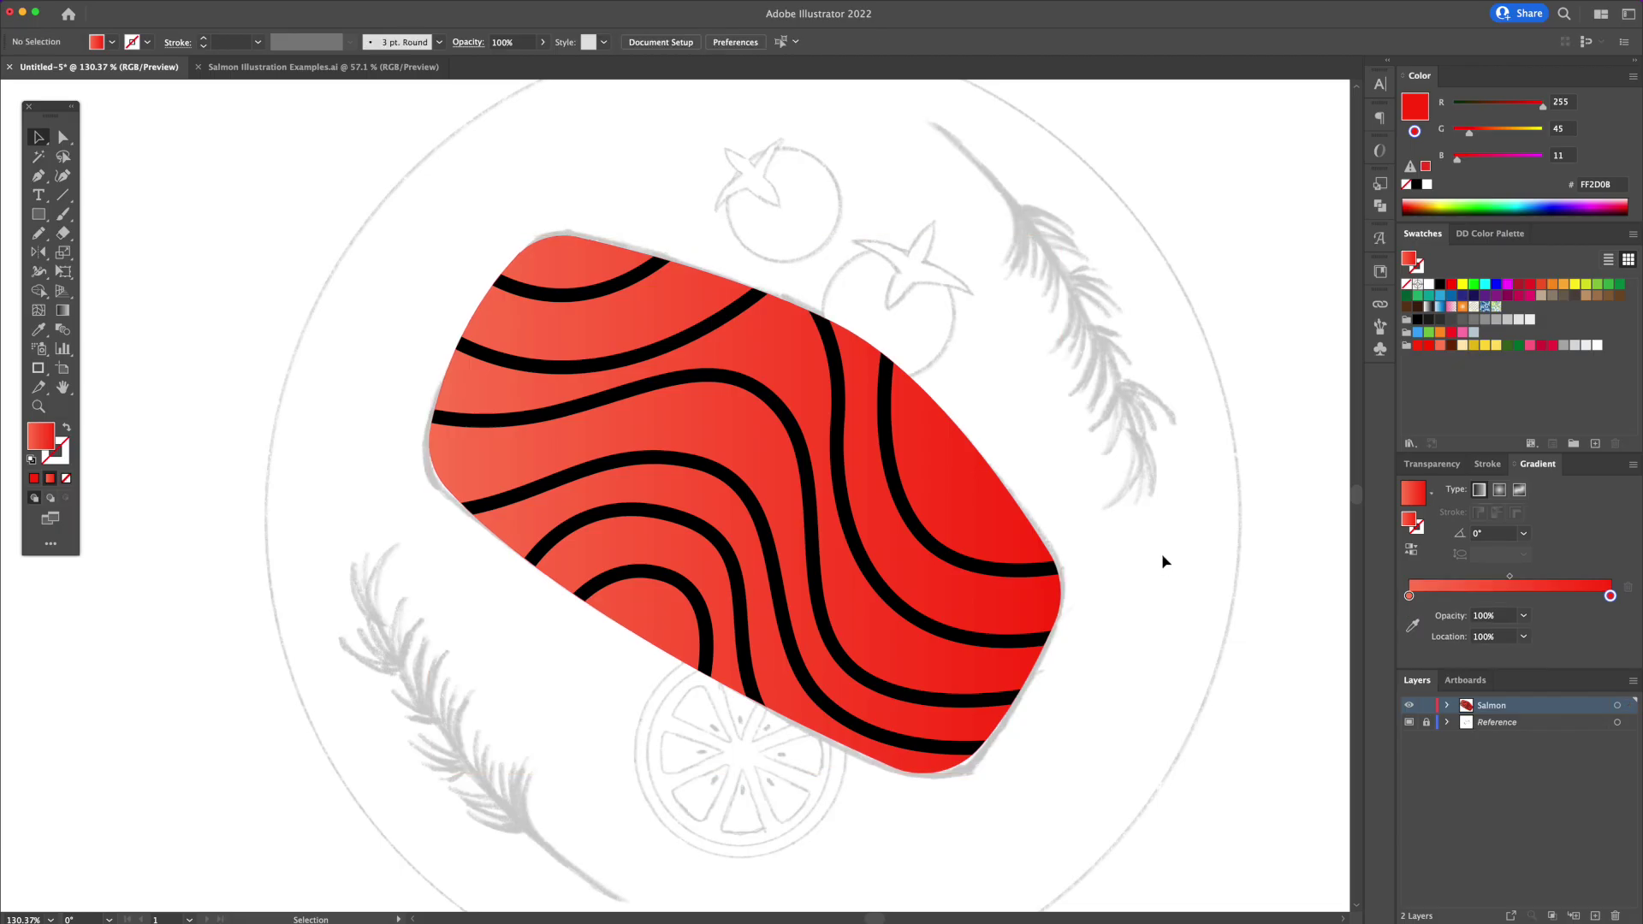
# - Group the eight black flake lines, keeping them in their original position on the fillet
pyautogui.click(642, 279)
pyautogui.keyDown('shift'); pyautogui.click(838, 350); pyautogui.keyUp('shift')
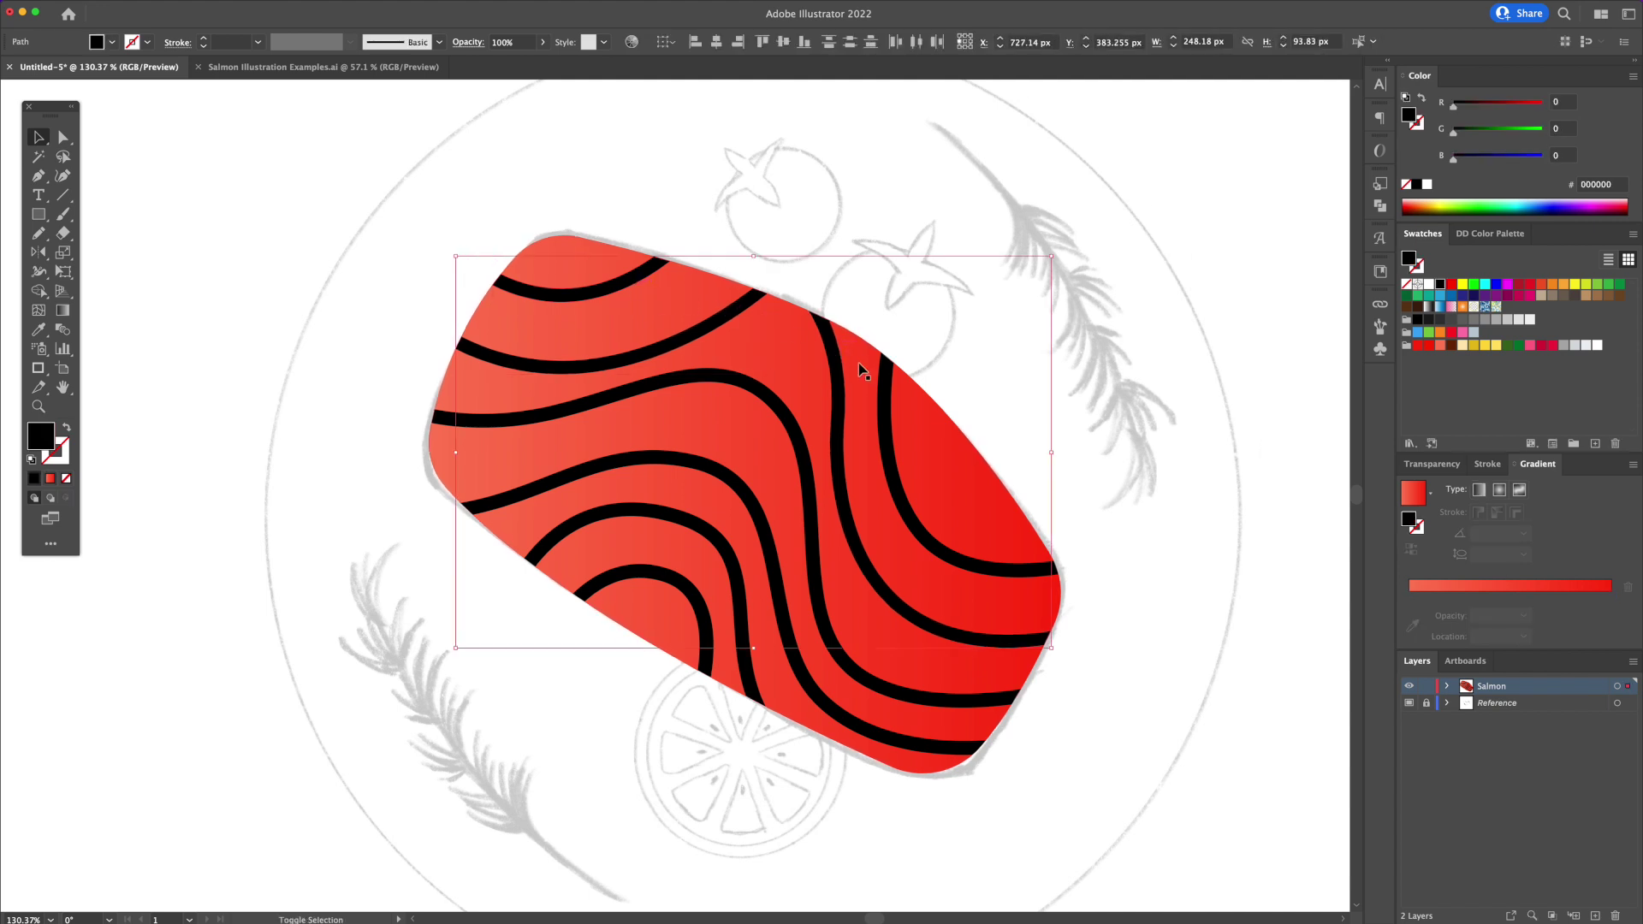
pyautogui.keyDown('shift'); pyautogui.click(886, 393); pyautogui.keyUp('shift')
pyautogui.keyDown('shift'); pyautogui.click(787, 412); pyautogui.keyUp('shift')
pyautogui.keyDown('shift'); pyautogui.click(746, 490); pyautogui.keyUp('shift')
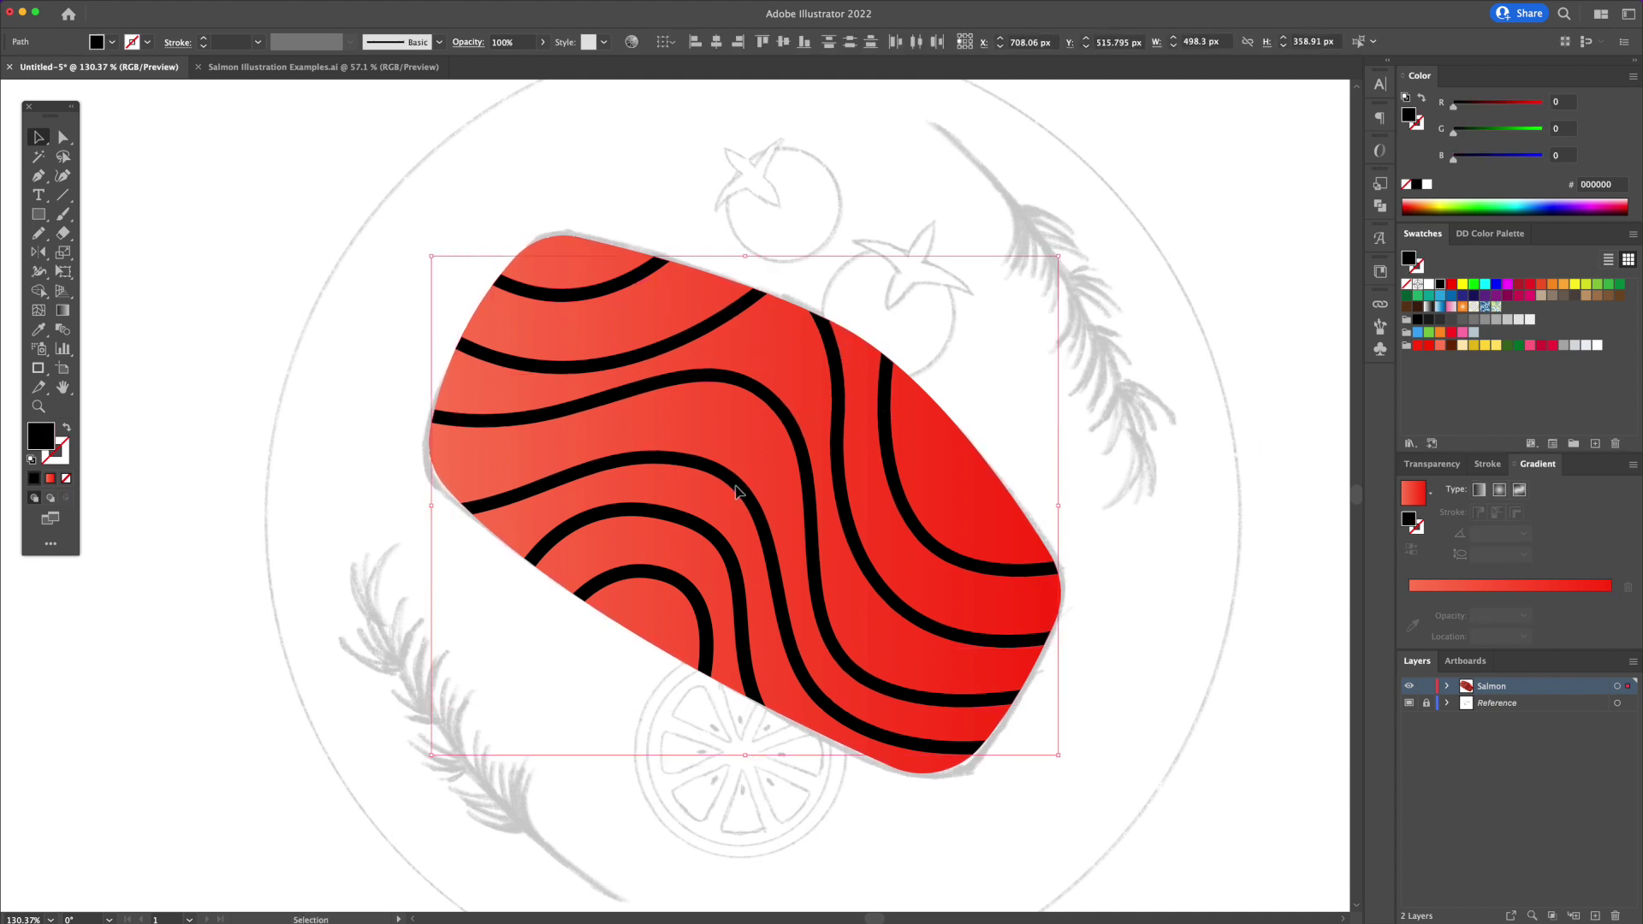
pyautogui.keyDown('shift'); pyautogui.click(679, 584); pyautogui.keyUp('shift')
pyautogui.rightClick(777, 413)
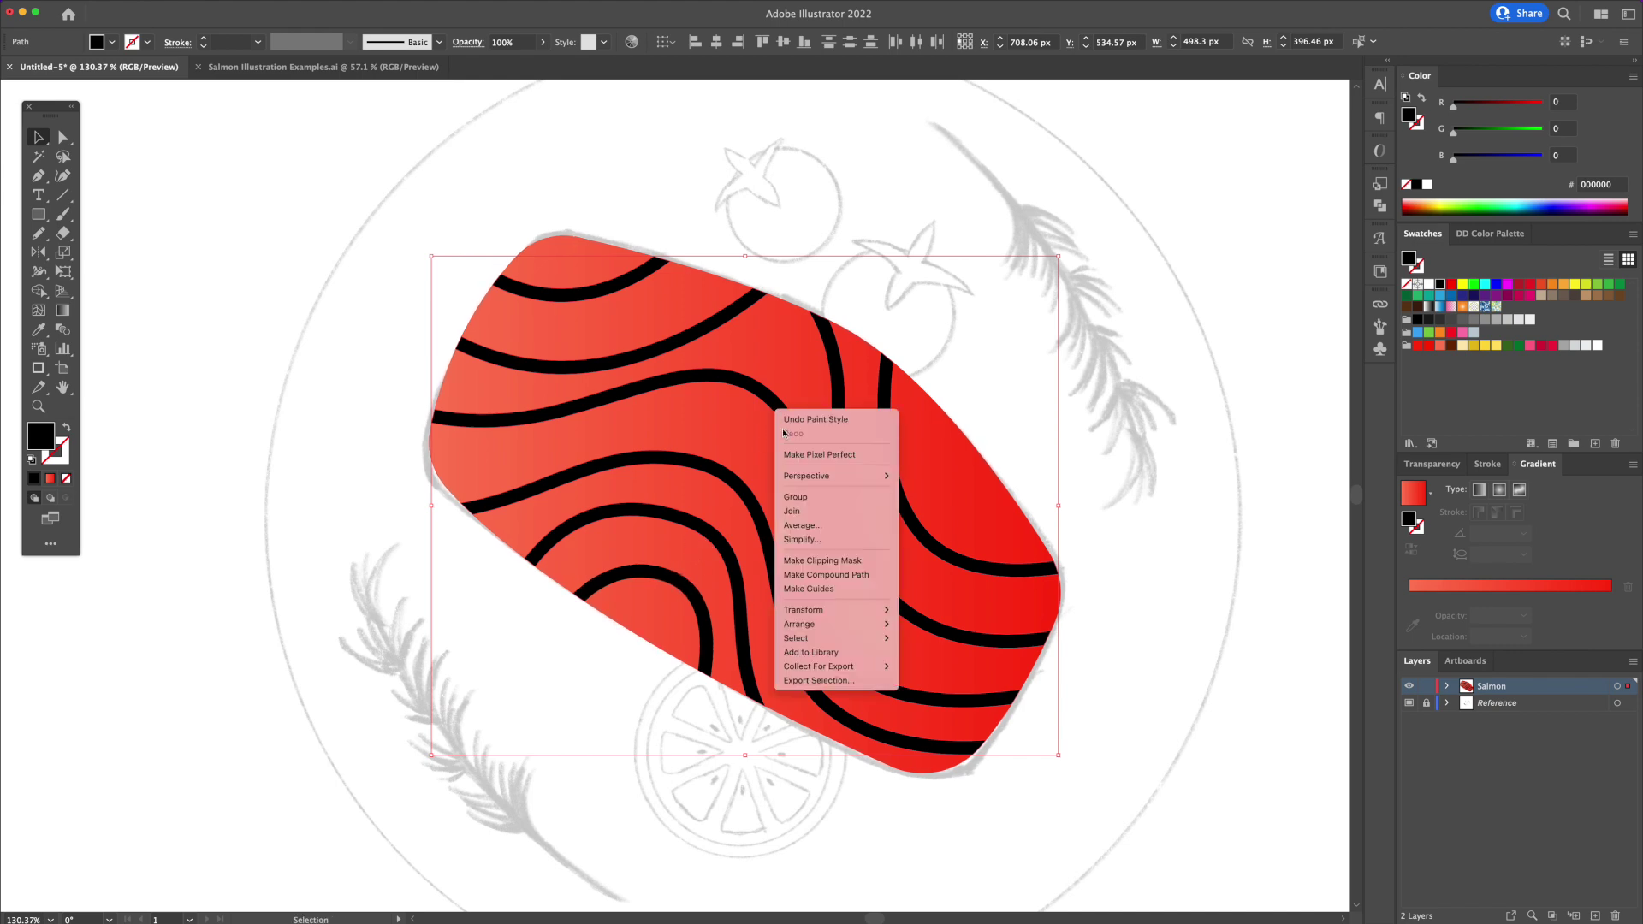
pyautogui.click(803, 502)
pyautogui.moveTo(897, 494); pyautogui.dragTo(755, 506)
pyautogui.press('super+z')
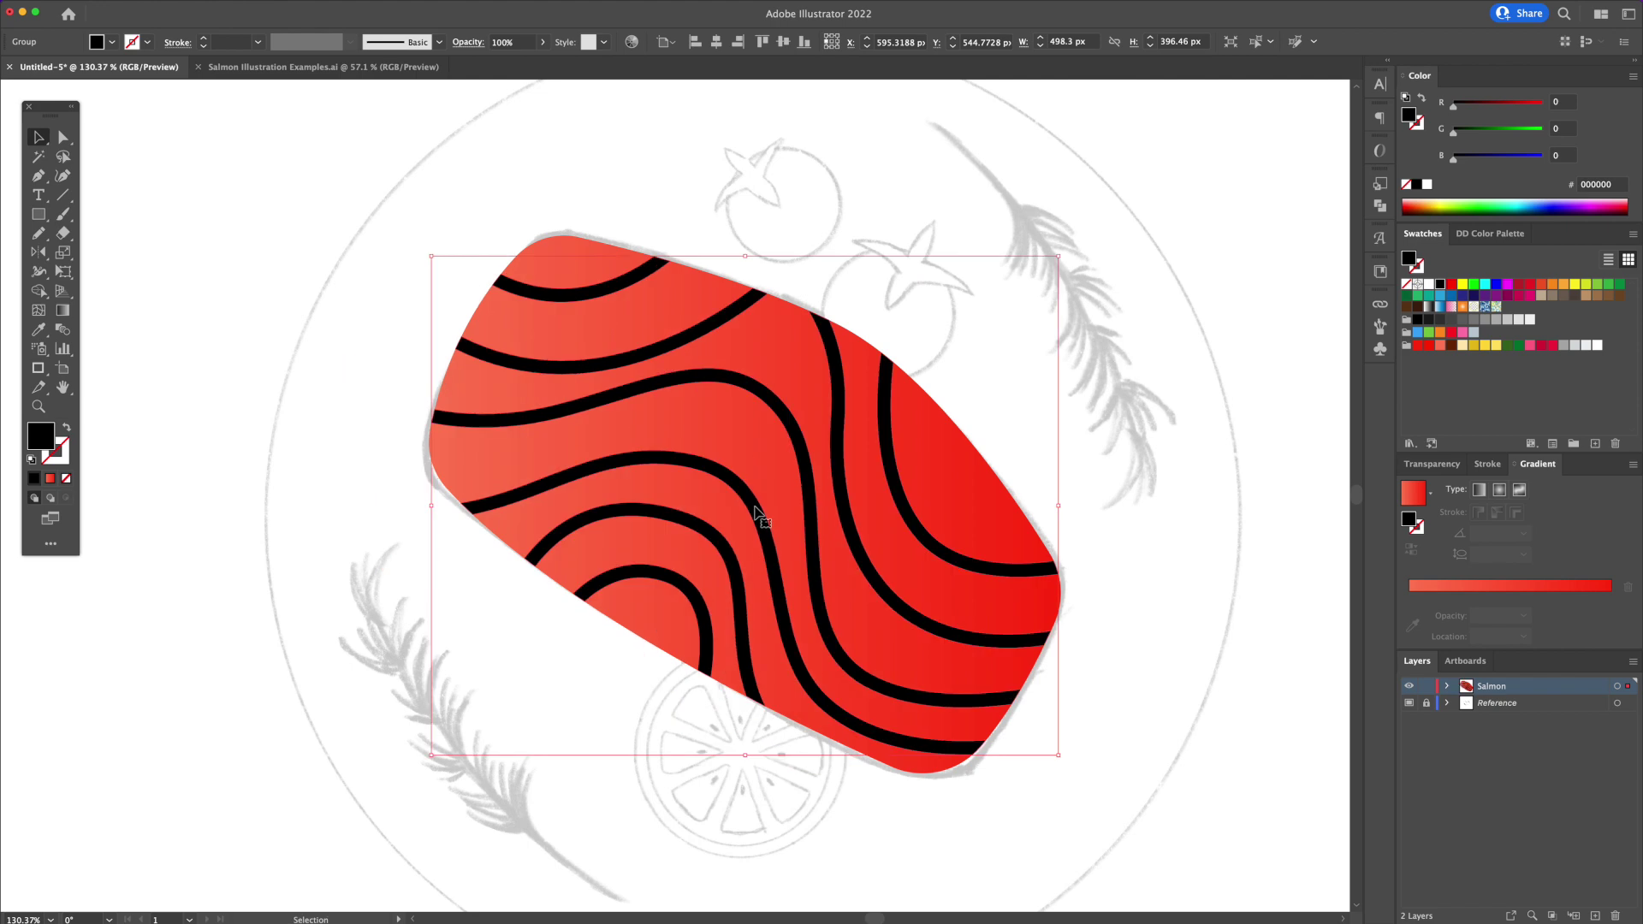
# - Fill the grouped flake lines with the light salmon swatch, RGB 255, 128, 91
pyautogui.click(1440, 346)
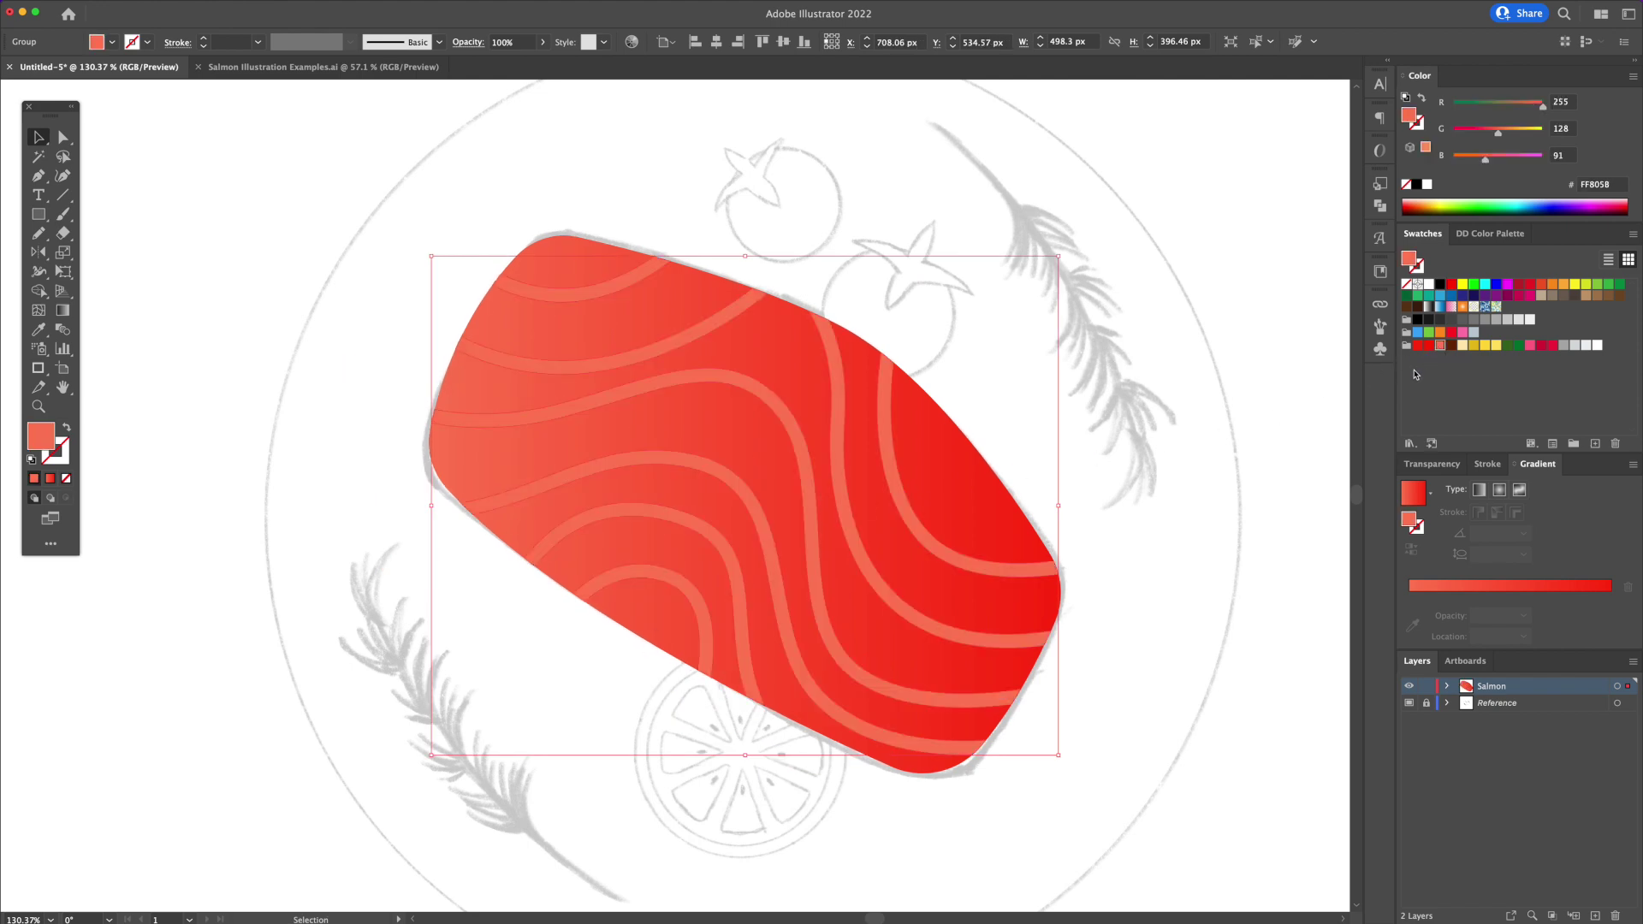
pyautogui.click(1201, 335)
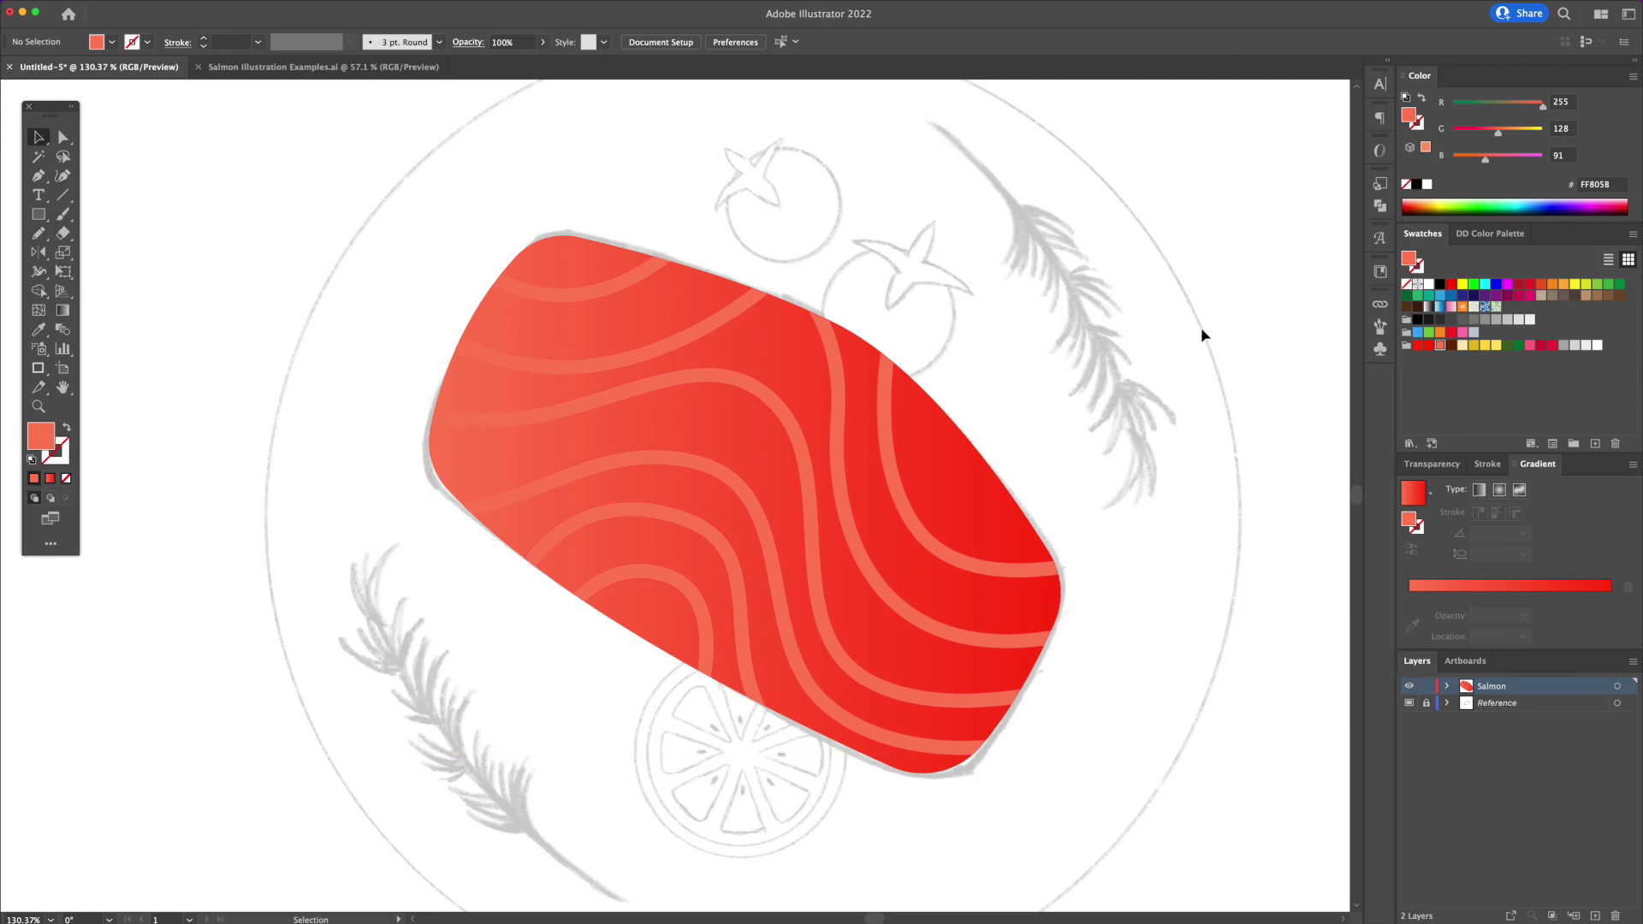
pyautogui.moveTo(973, 473); pyautogui.dragTo(961, 403)
pyautogui.press('super+z')
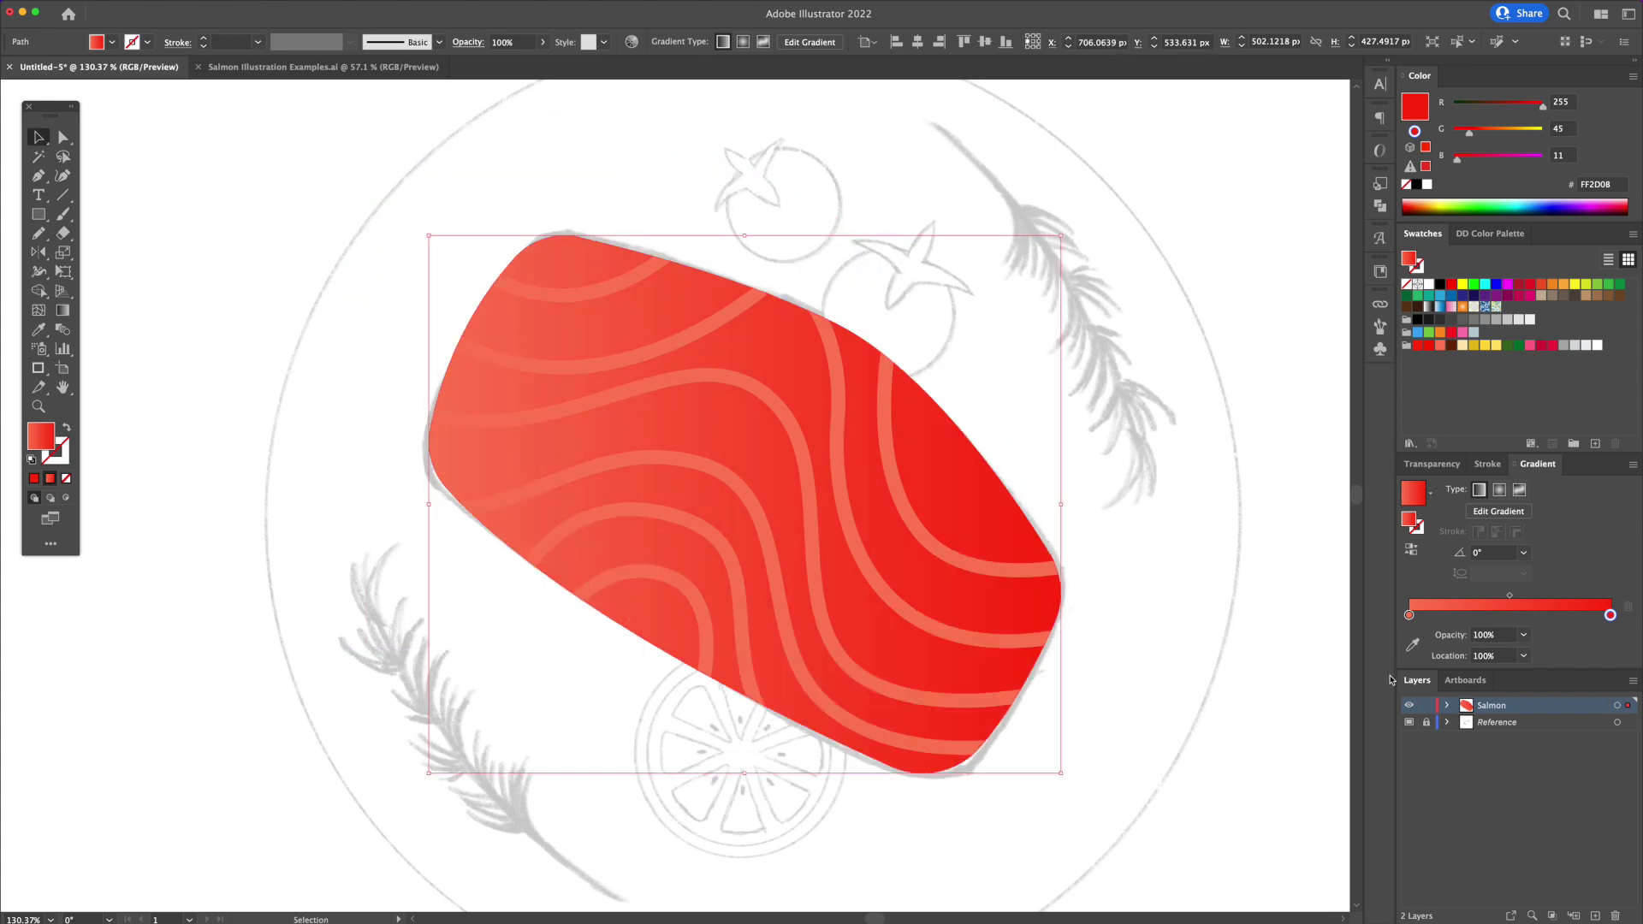
pyautogui.click(1166, 689)
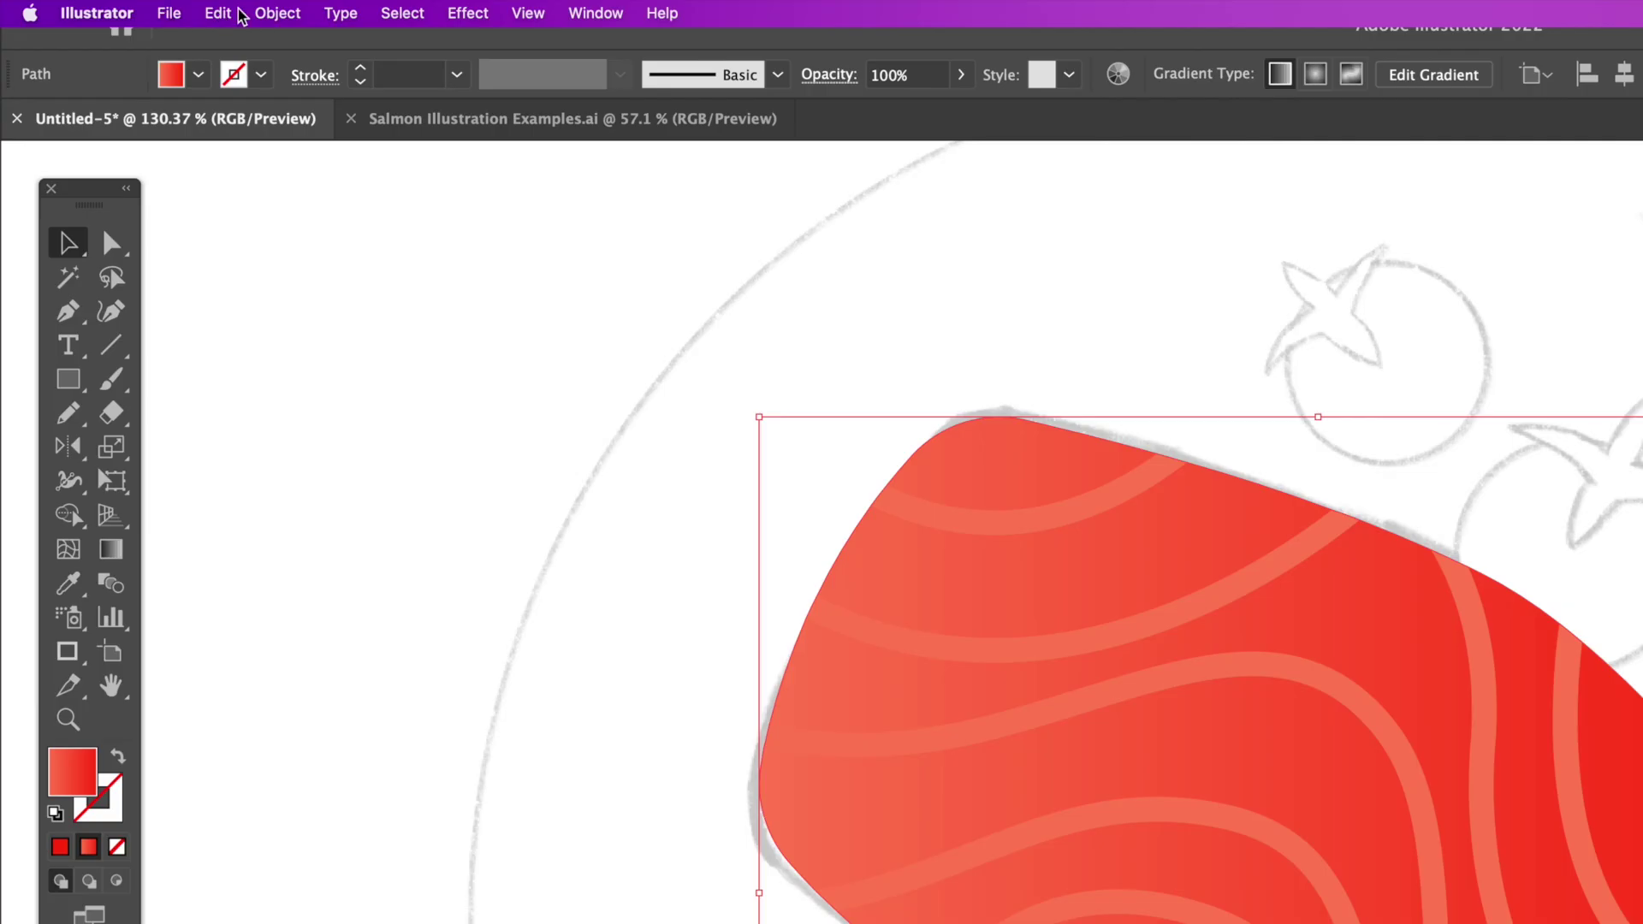
# - Copy the salmon fillet shape and paste the duplicate in front of the original
pyautogui.click(228, 13)
pyautogui.click(242, 134)
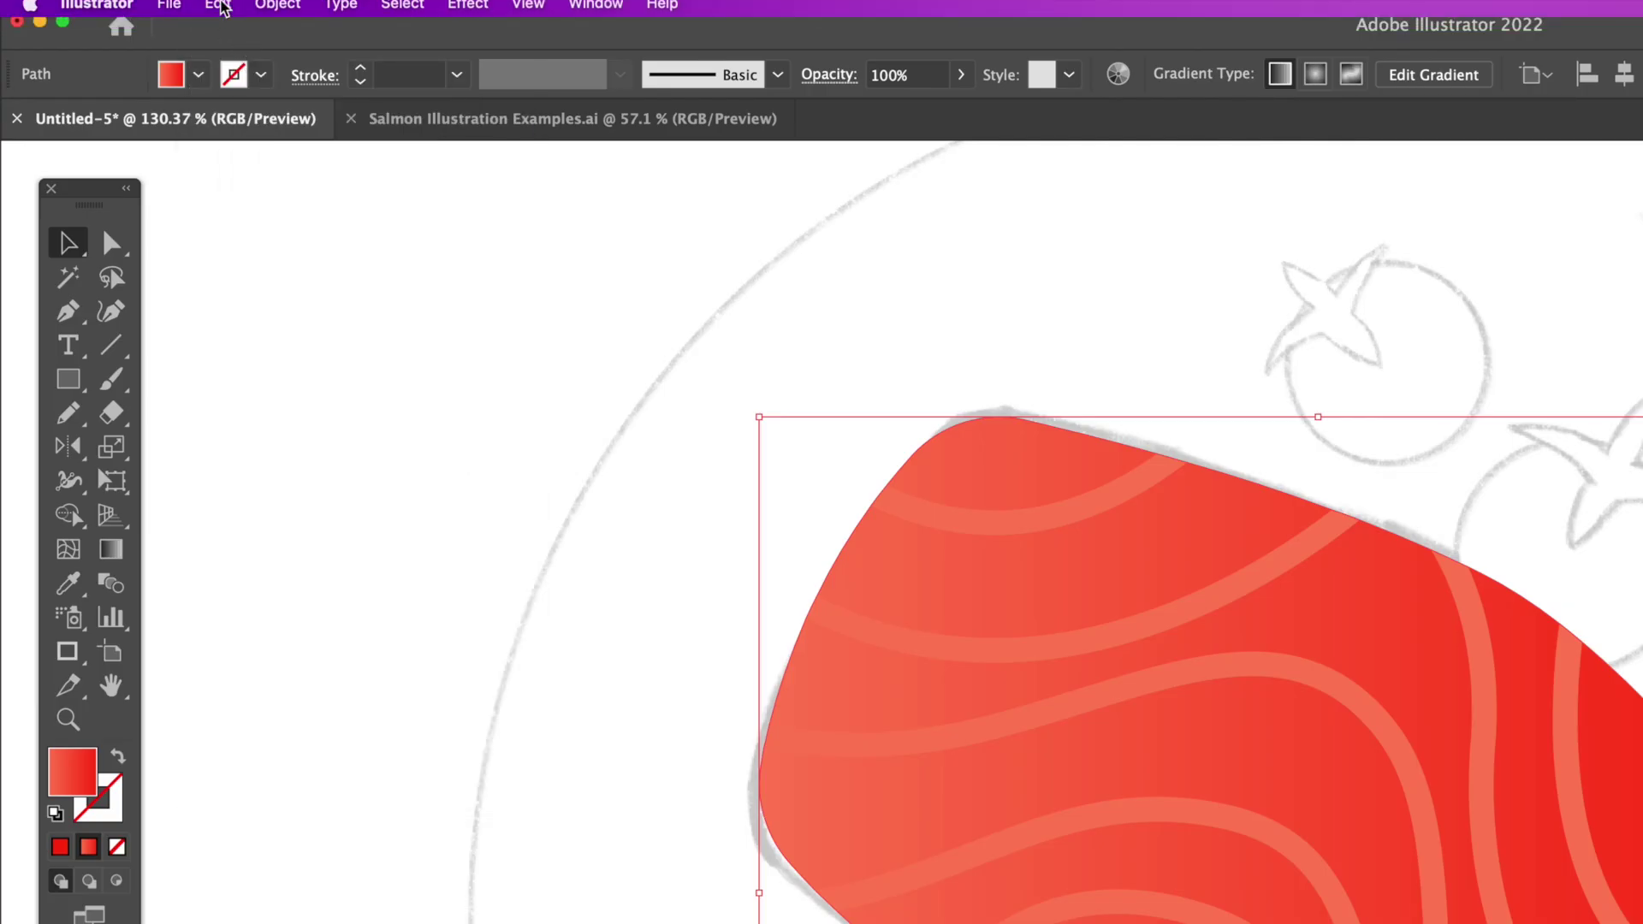
pyautogui.click(220, 6)
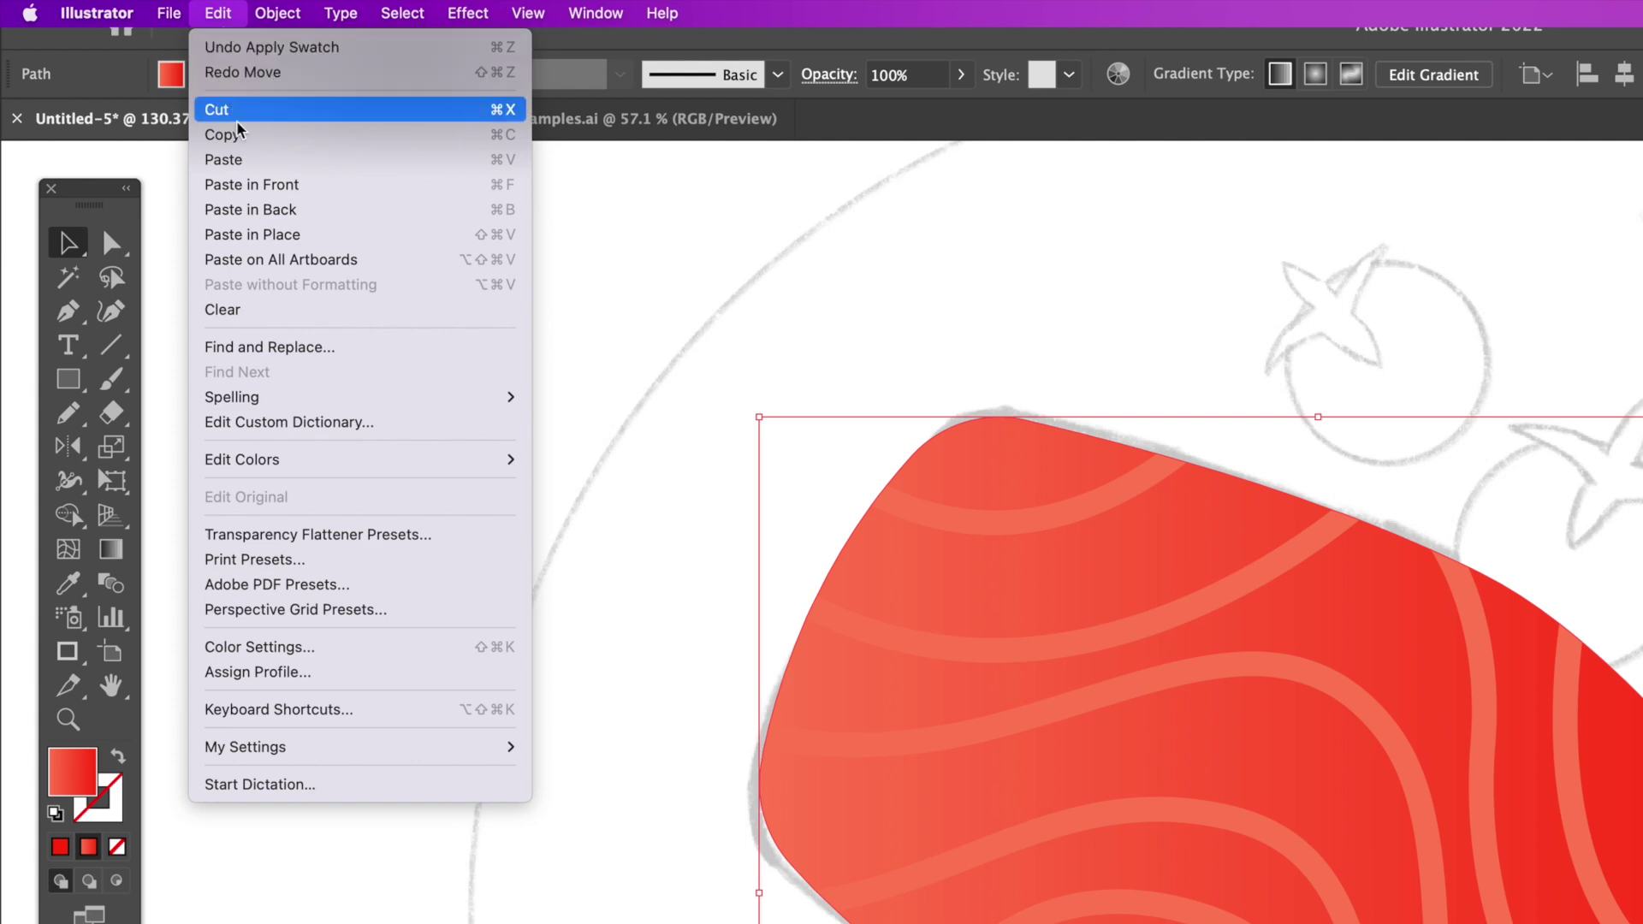
pyautogui.click(250, 186)
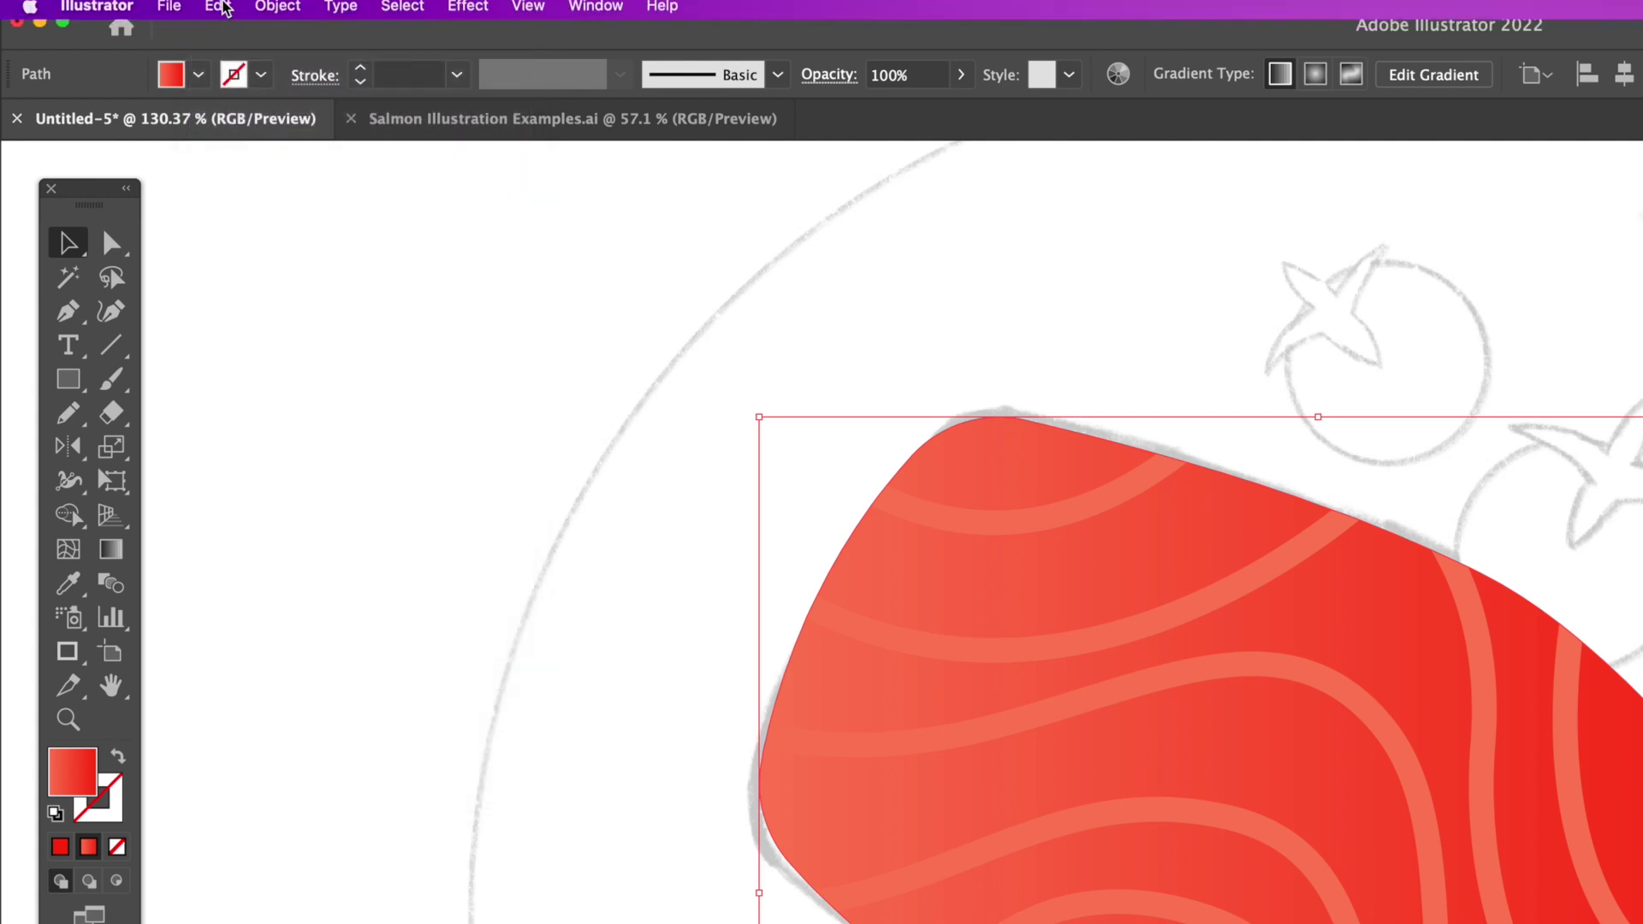
pyautogui.click(220, 12)
pyautogui.click(245, 185)
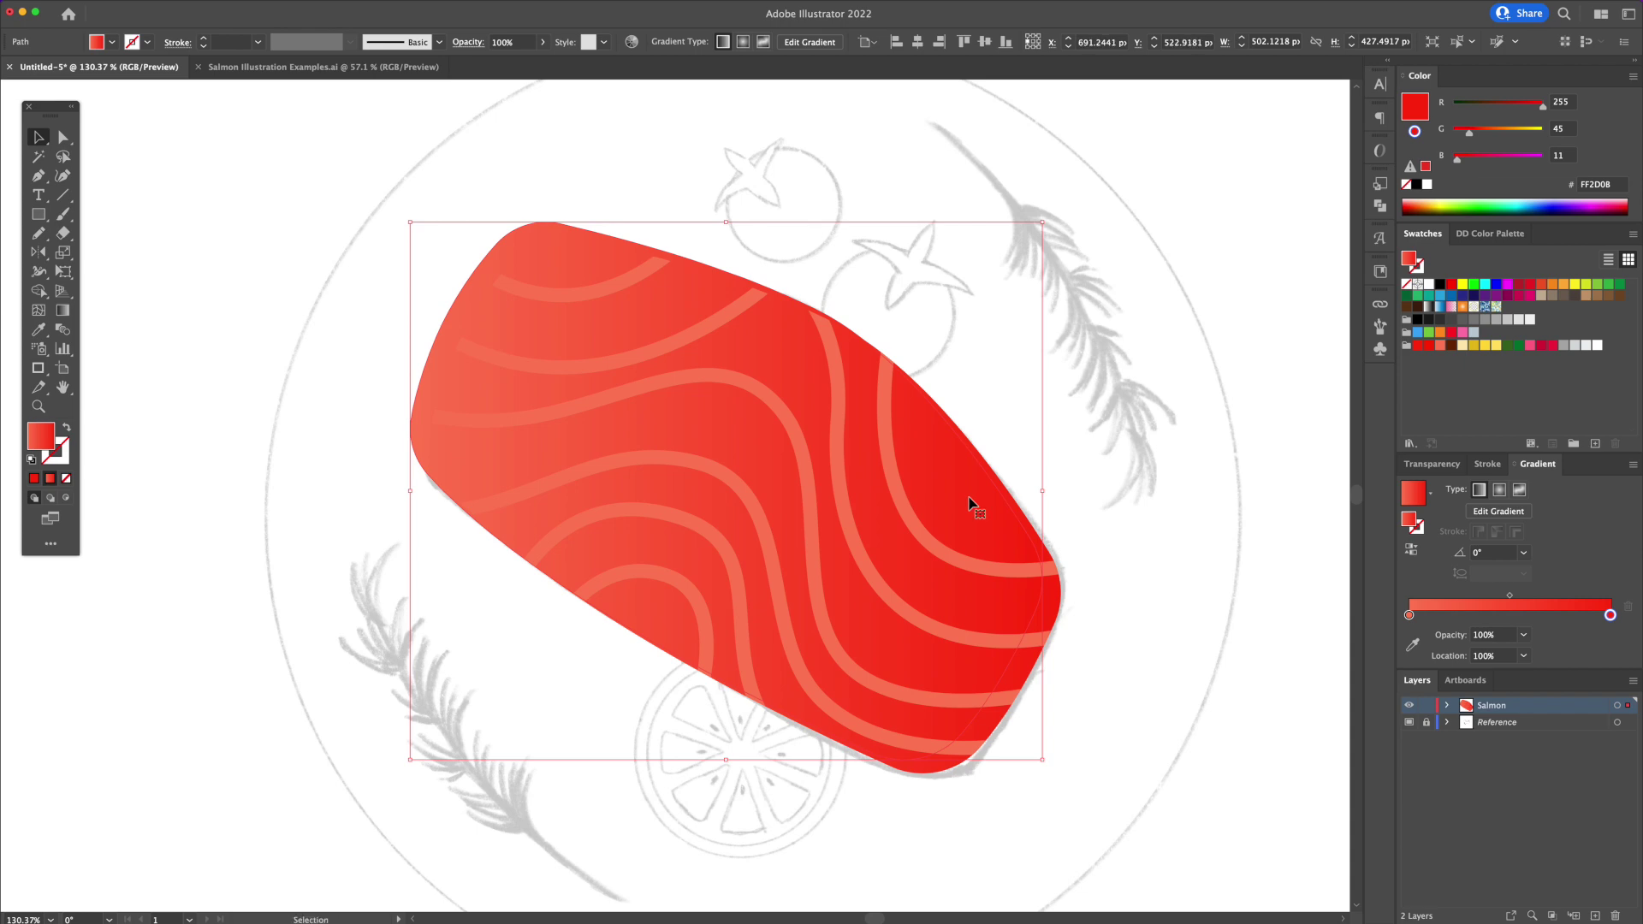
# - Offset the fillet copy up and to the left, and remove the area outside the original fillet with the Shape Builder
pyautogui.moveTo(970, 502)
pyautogui.mouseDown()
pyautogui.moveTo(950, 484)
pyautogui.moveTo(968, 445)
pyautogui.moveTo(980, 475)
pyautogui.mouseUp()
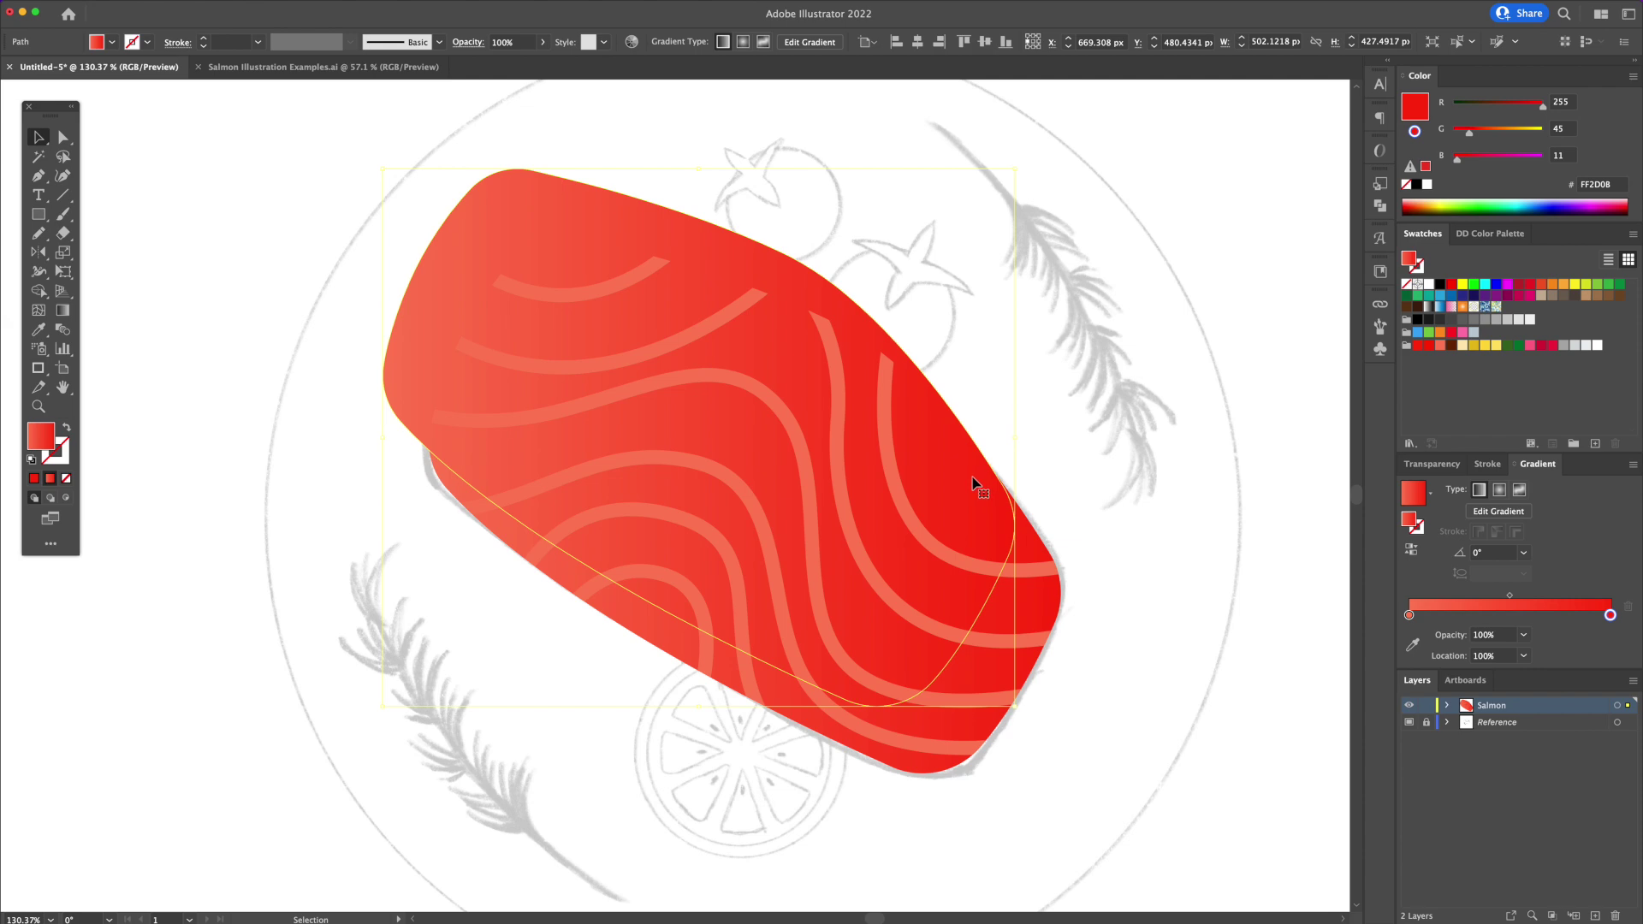
pyautogui.keyDown('shift'); pyautogui.click(1038, 602); pyautogui.keyUp('shift')
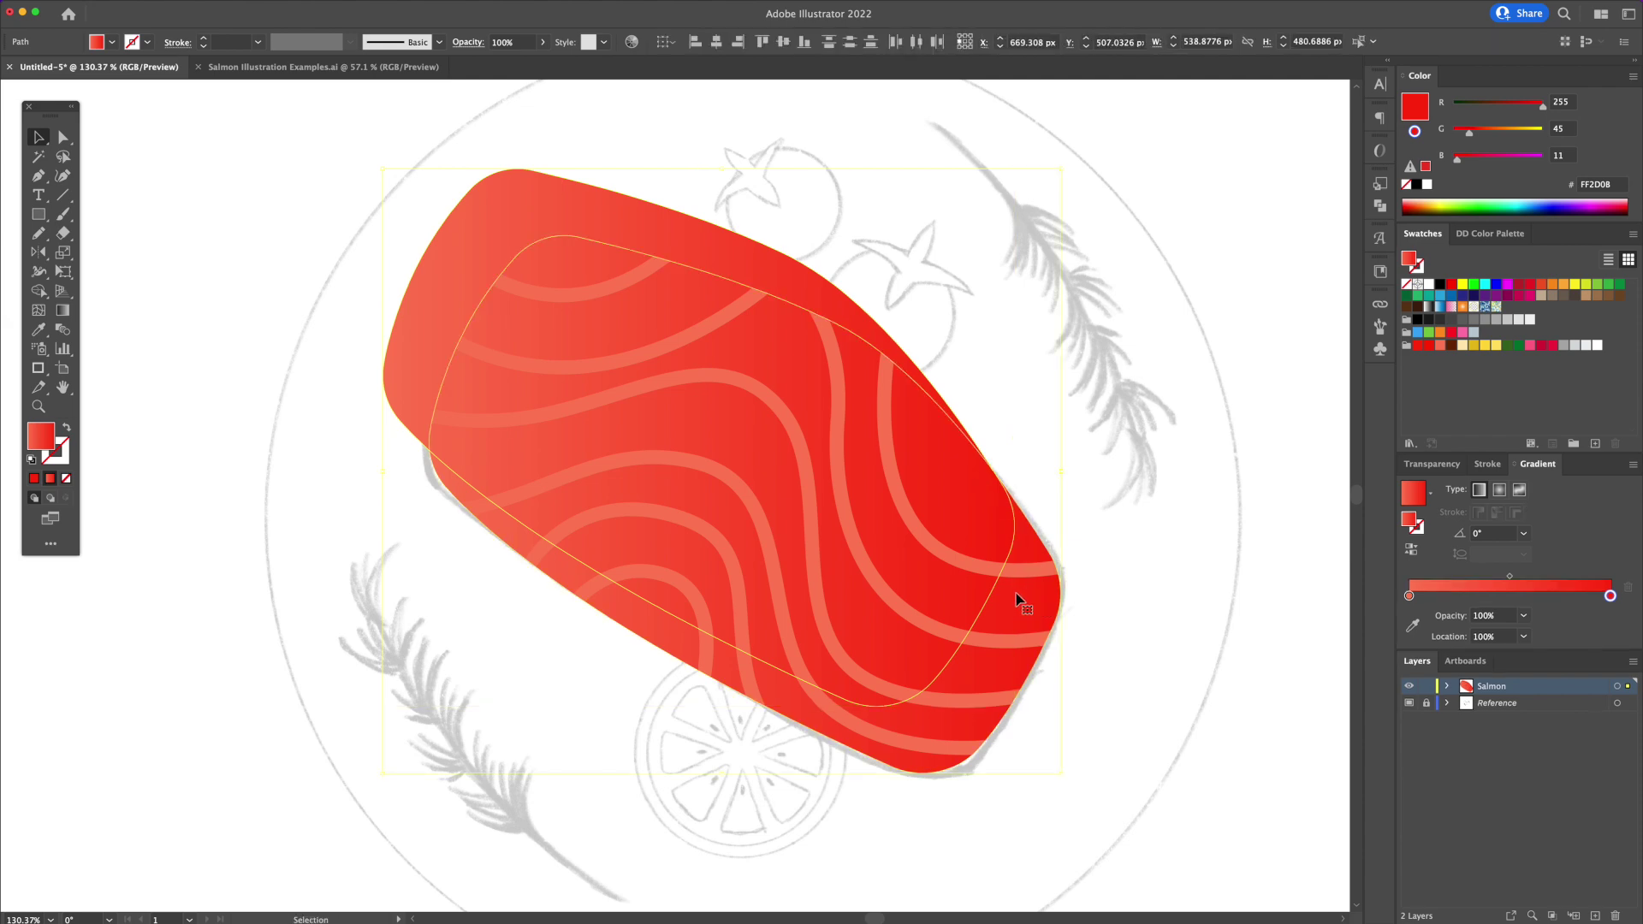
pyautogui.hotkey('shift', 'm')
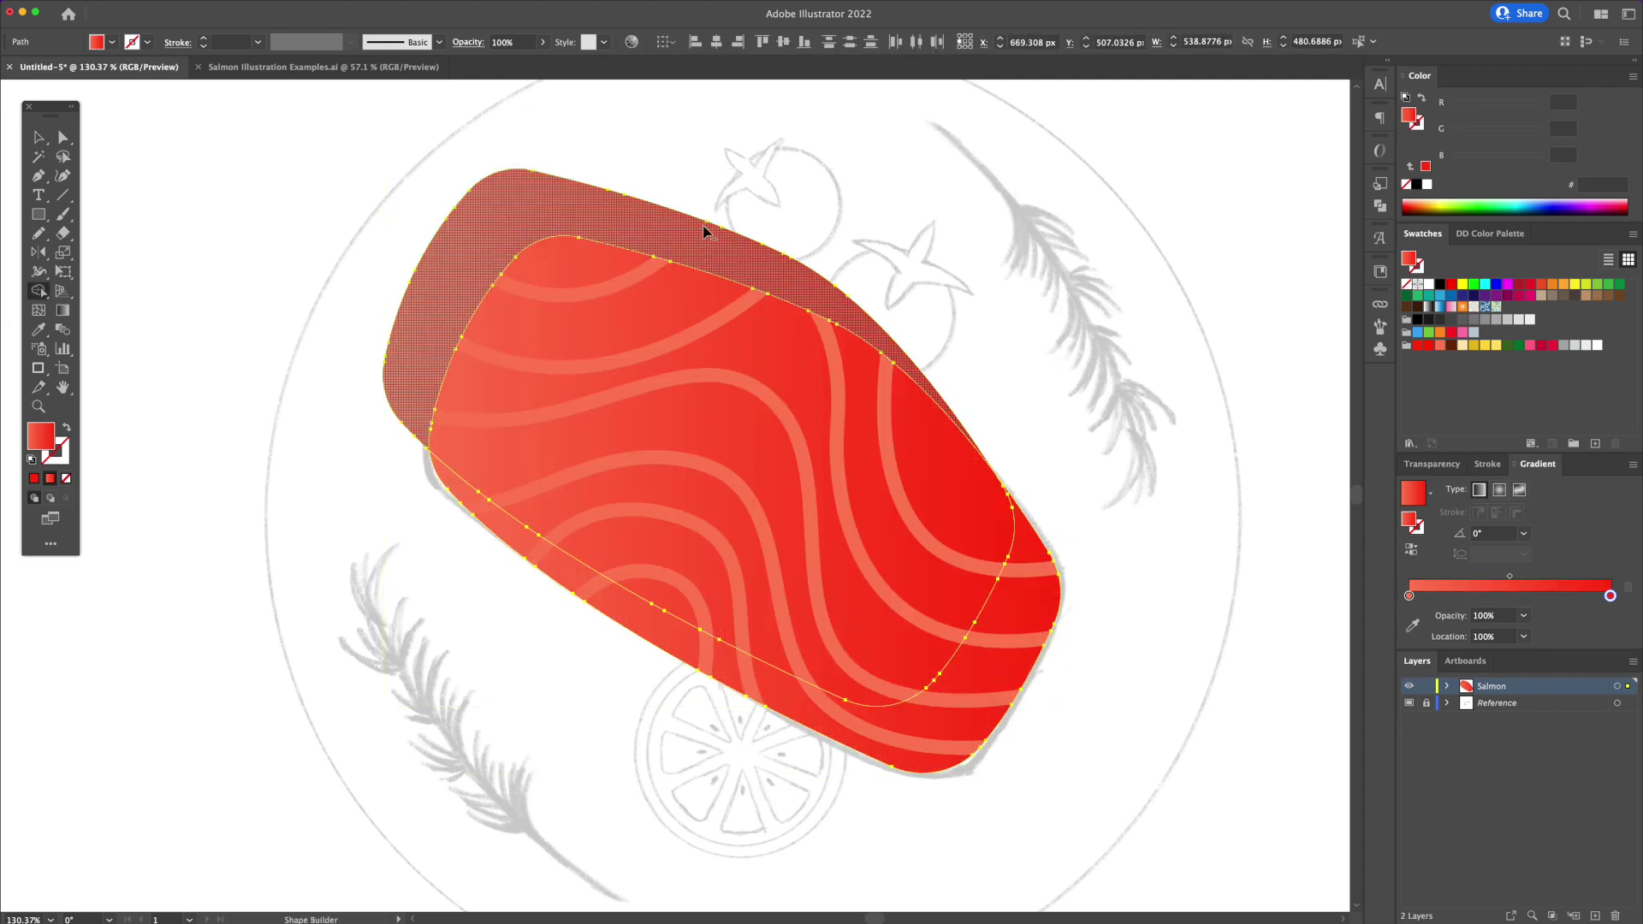
pyautogui.moveTo(704, 231)
pyautogui.mouseDown()
pyautogui.moveTo(696, 308)
pyautogui.moveTo(716, 339)
pyautogui.mouseUp()
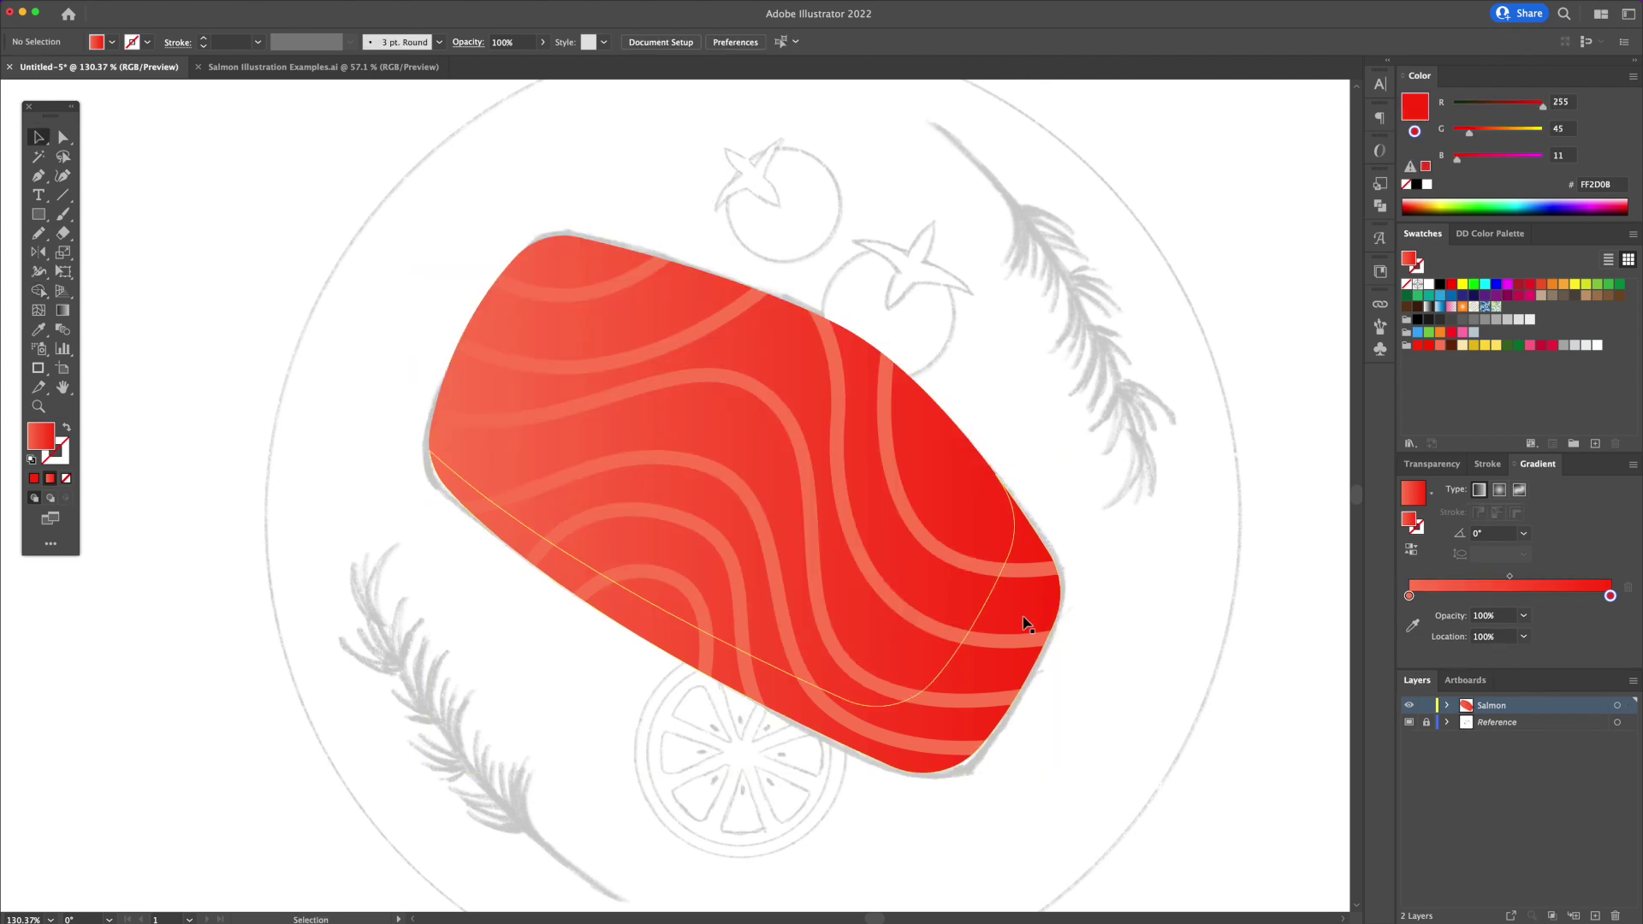
# - Fill the remaining crescent along the fillet's lower right edge with the solid red swatch
pyautogui.press('v')
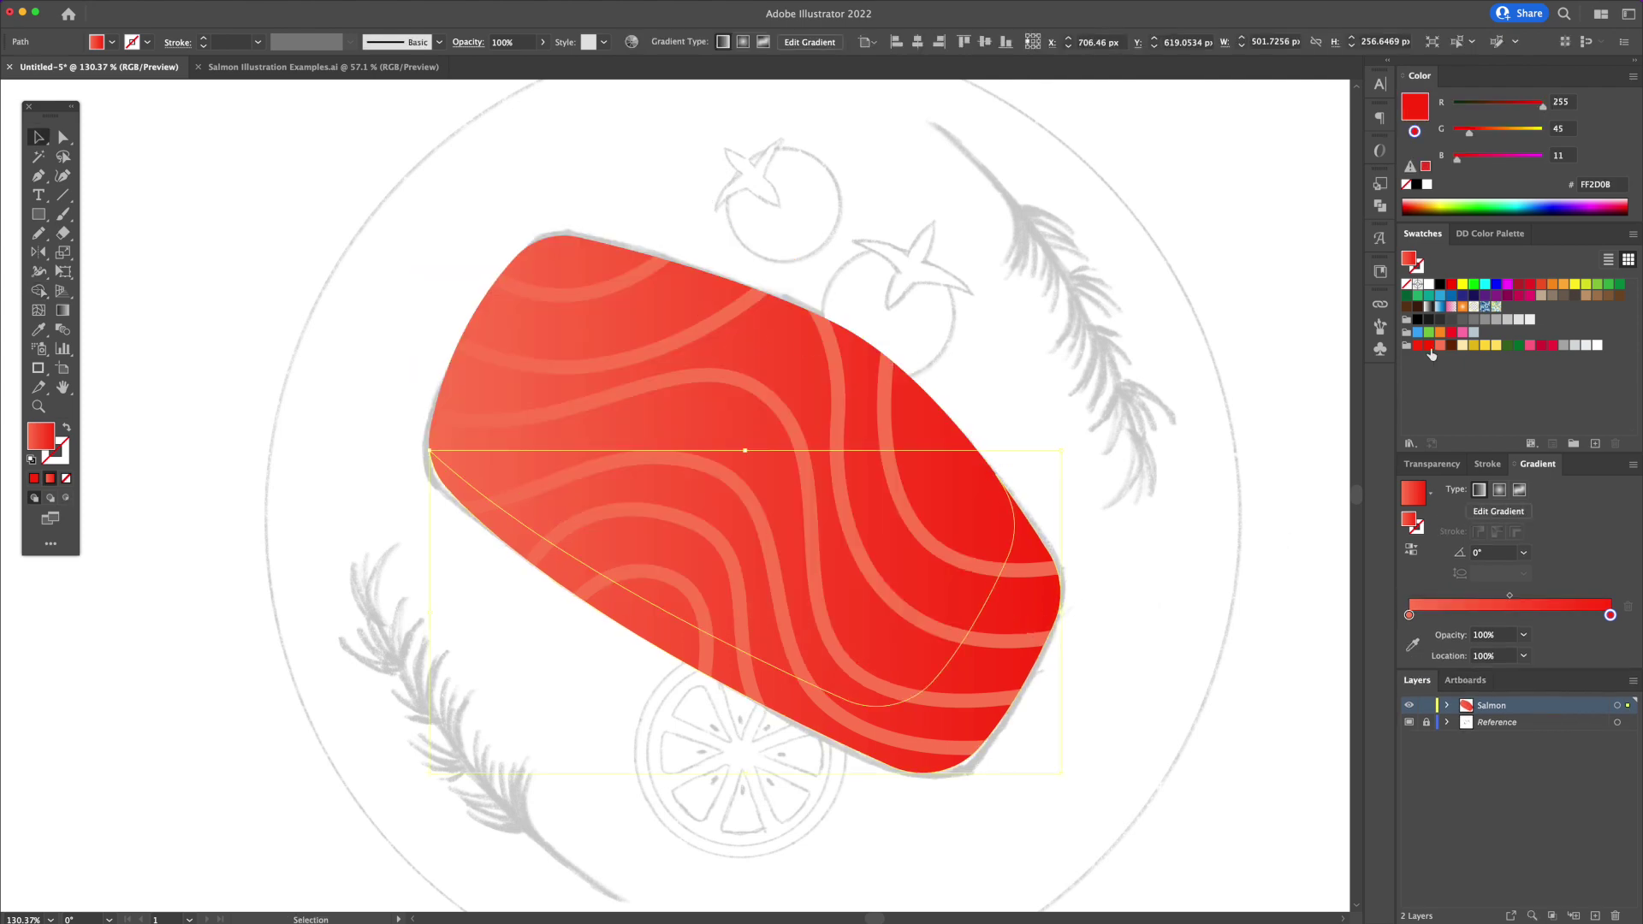
pyautogui.click(1428, 346)
pyautogui.click(1185, 404)
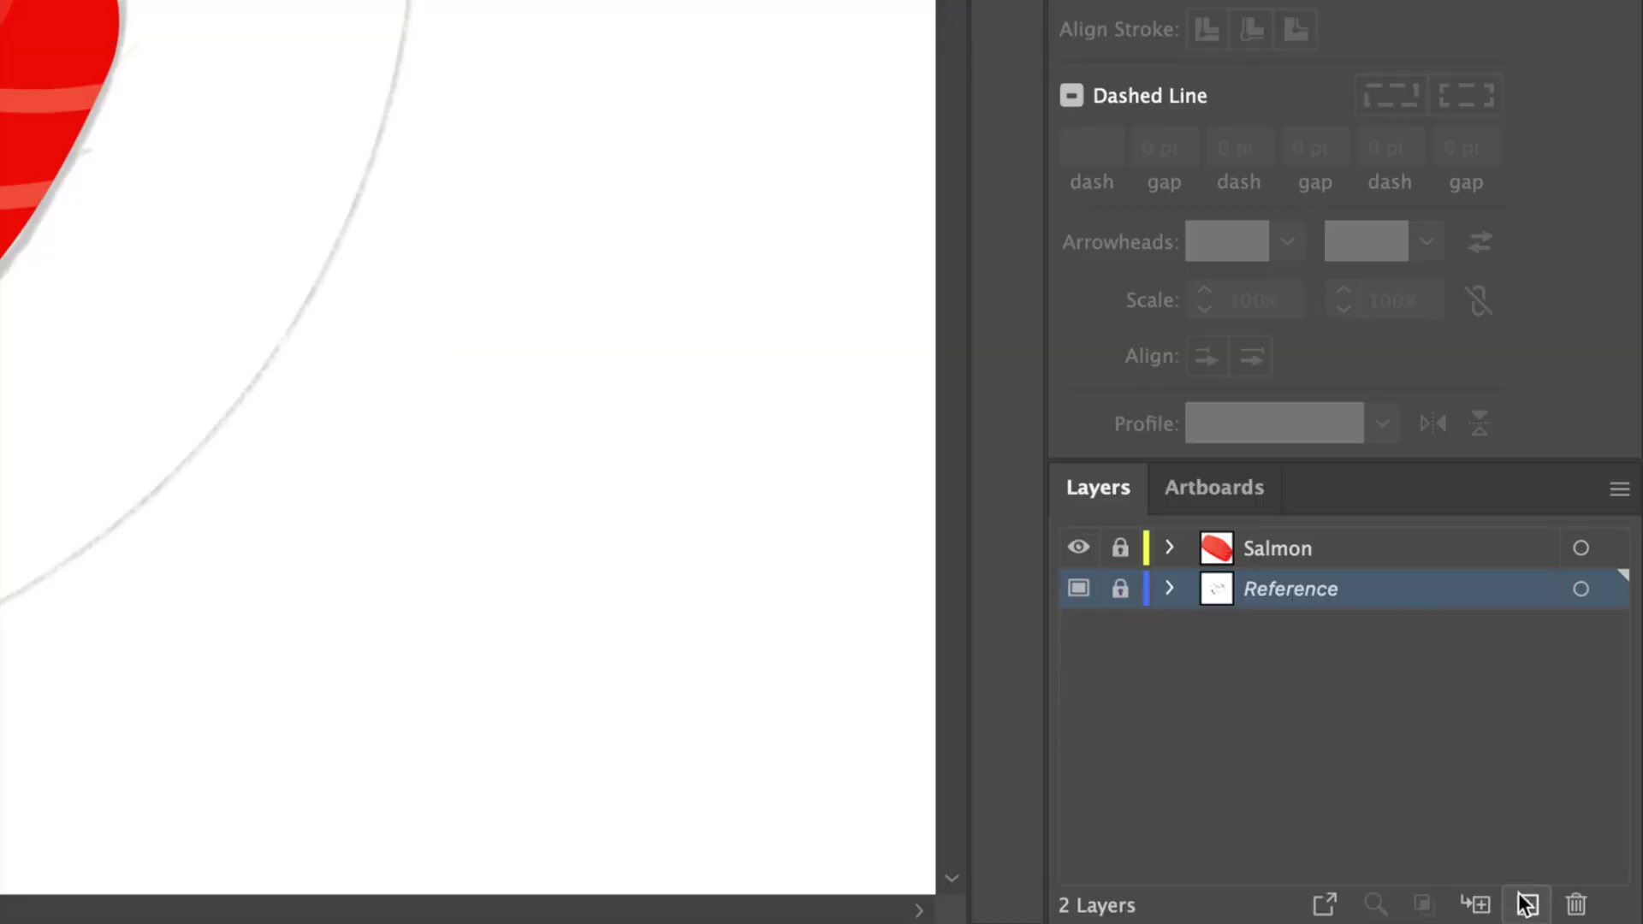
# - Create a new layer named Tomatos
pyautogui.click(1594, 916)
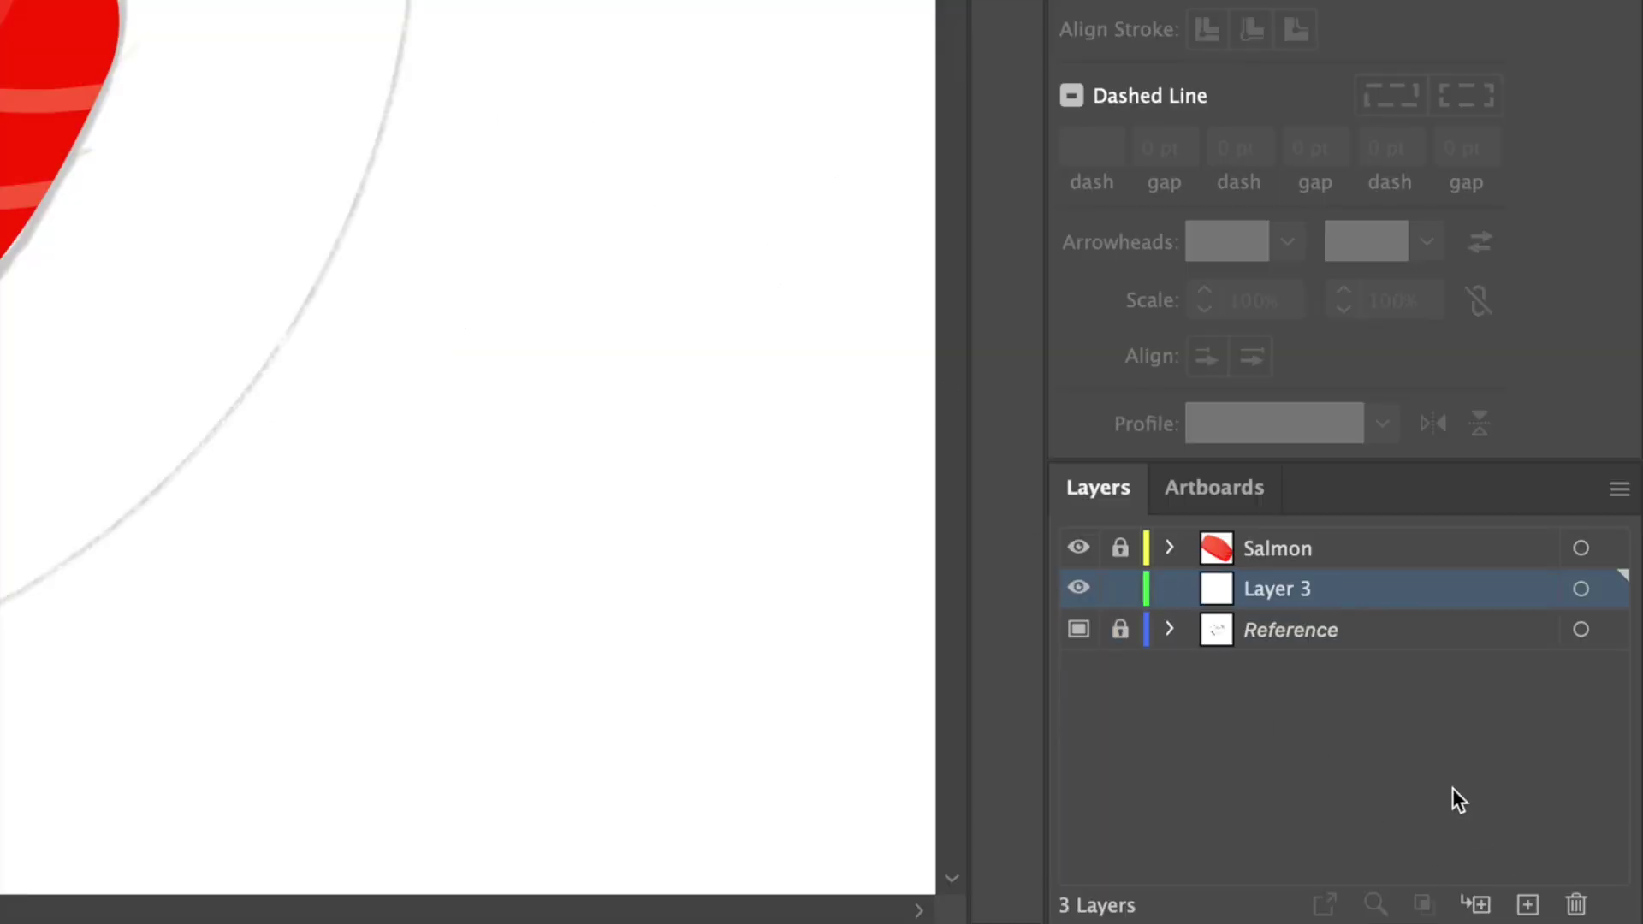
pyautogui.doubleClick(1276, 589)
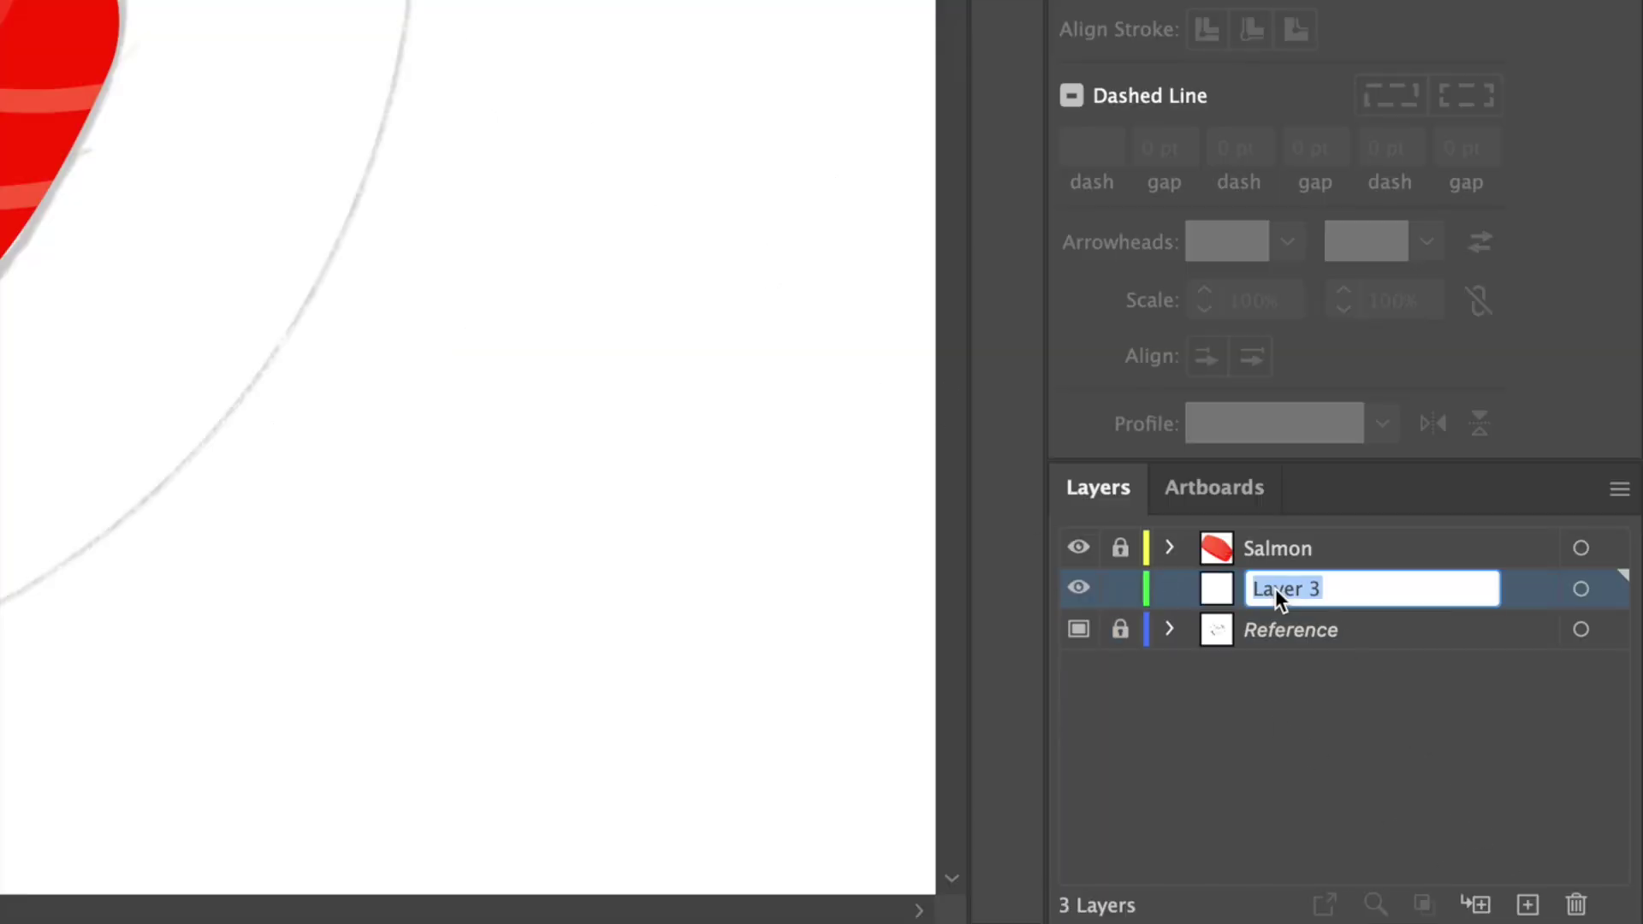
pyautogui.write('TOMA')
pyautogui.press('Return')
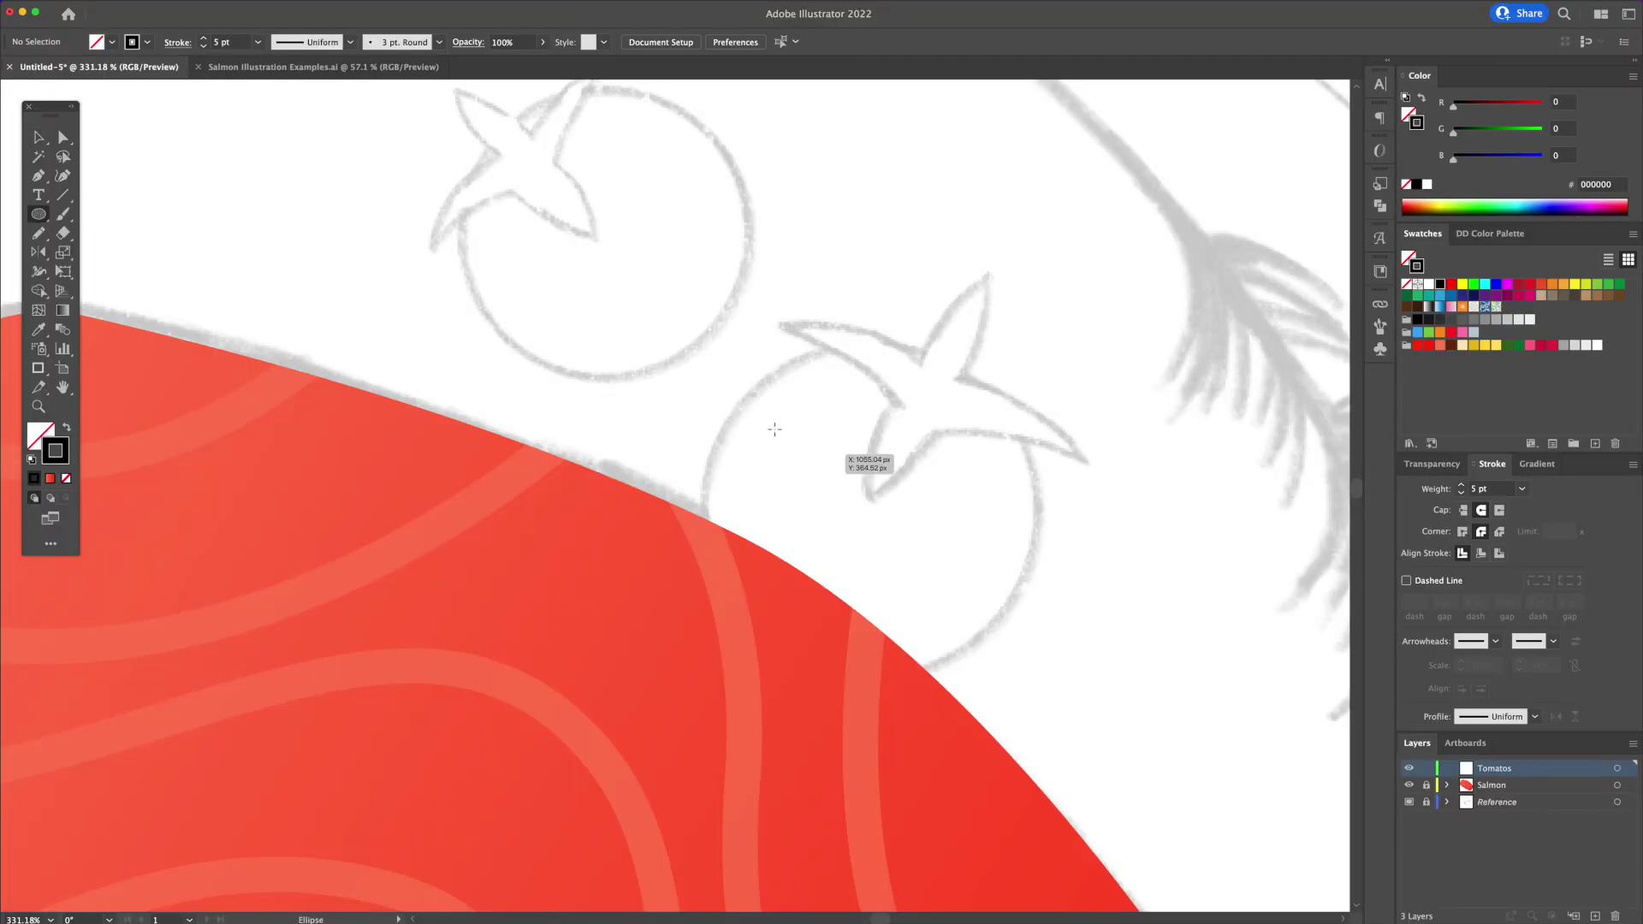
# - Draw a circle about 103 px in diameter over the lower tomato of the sketch
pyautogui.moveTo(762, 430); pyautogui.dragTo(998, 682)
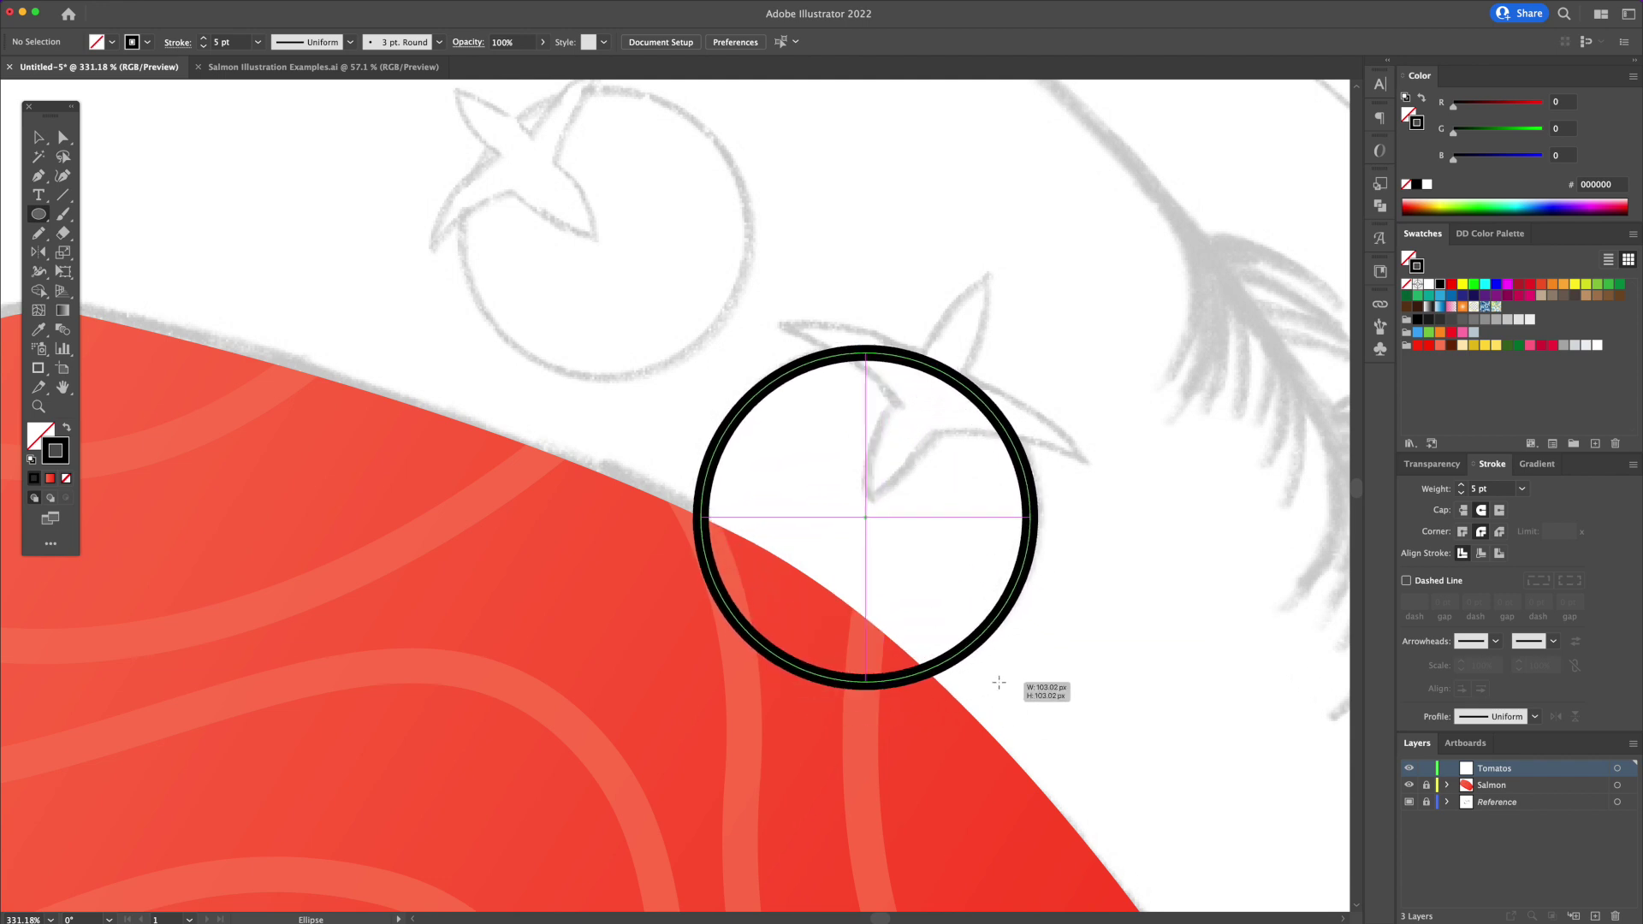
pyautogui.moveTo(999, 682); pyautogui.dragTo(999, 682)
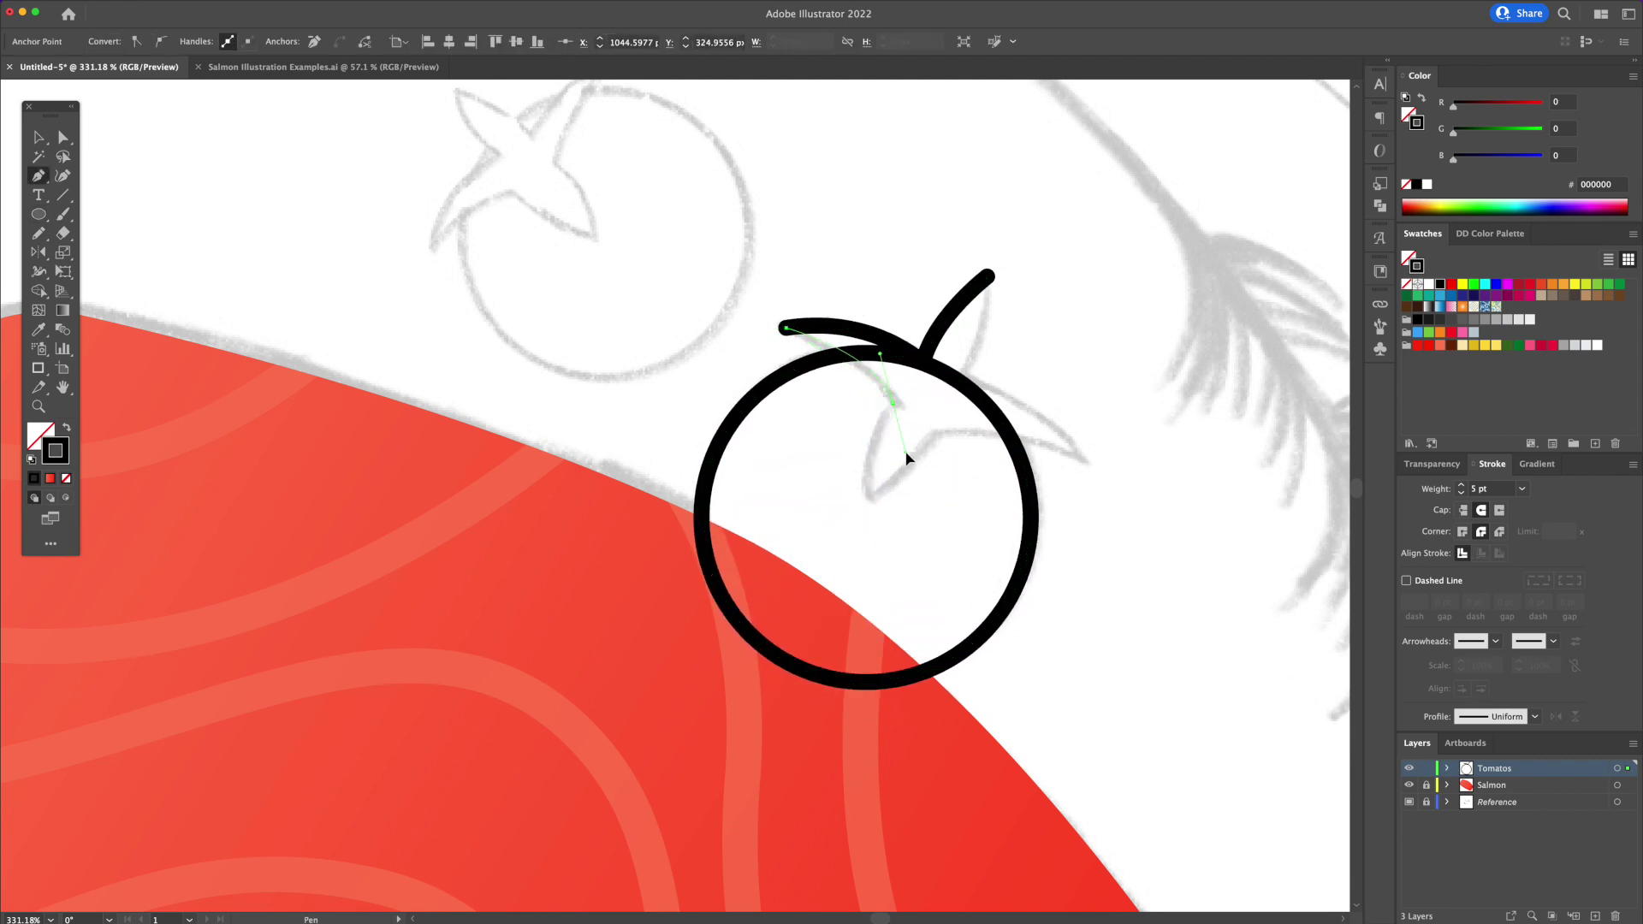
# - Trace the lower tomato's four-pointed leaf as a closed path with the Pen tool, following the sketch
pyautogui.moveTo(893, 404); pyautogui.dragTo(910, 433)
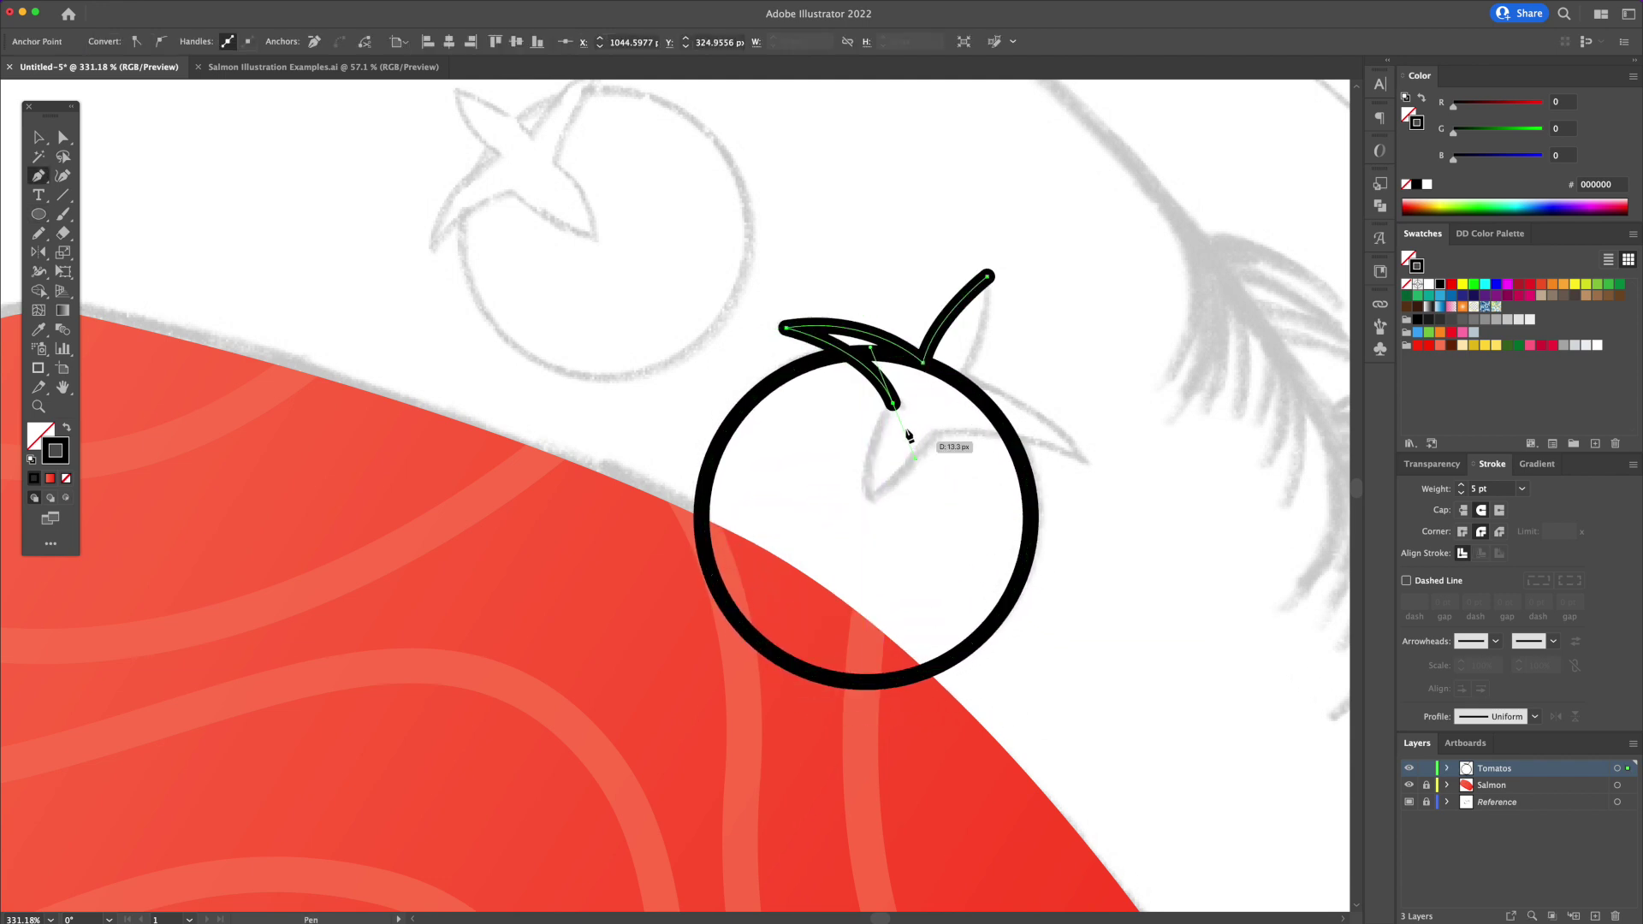
pyautogui.click(867, 499)
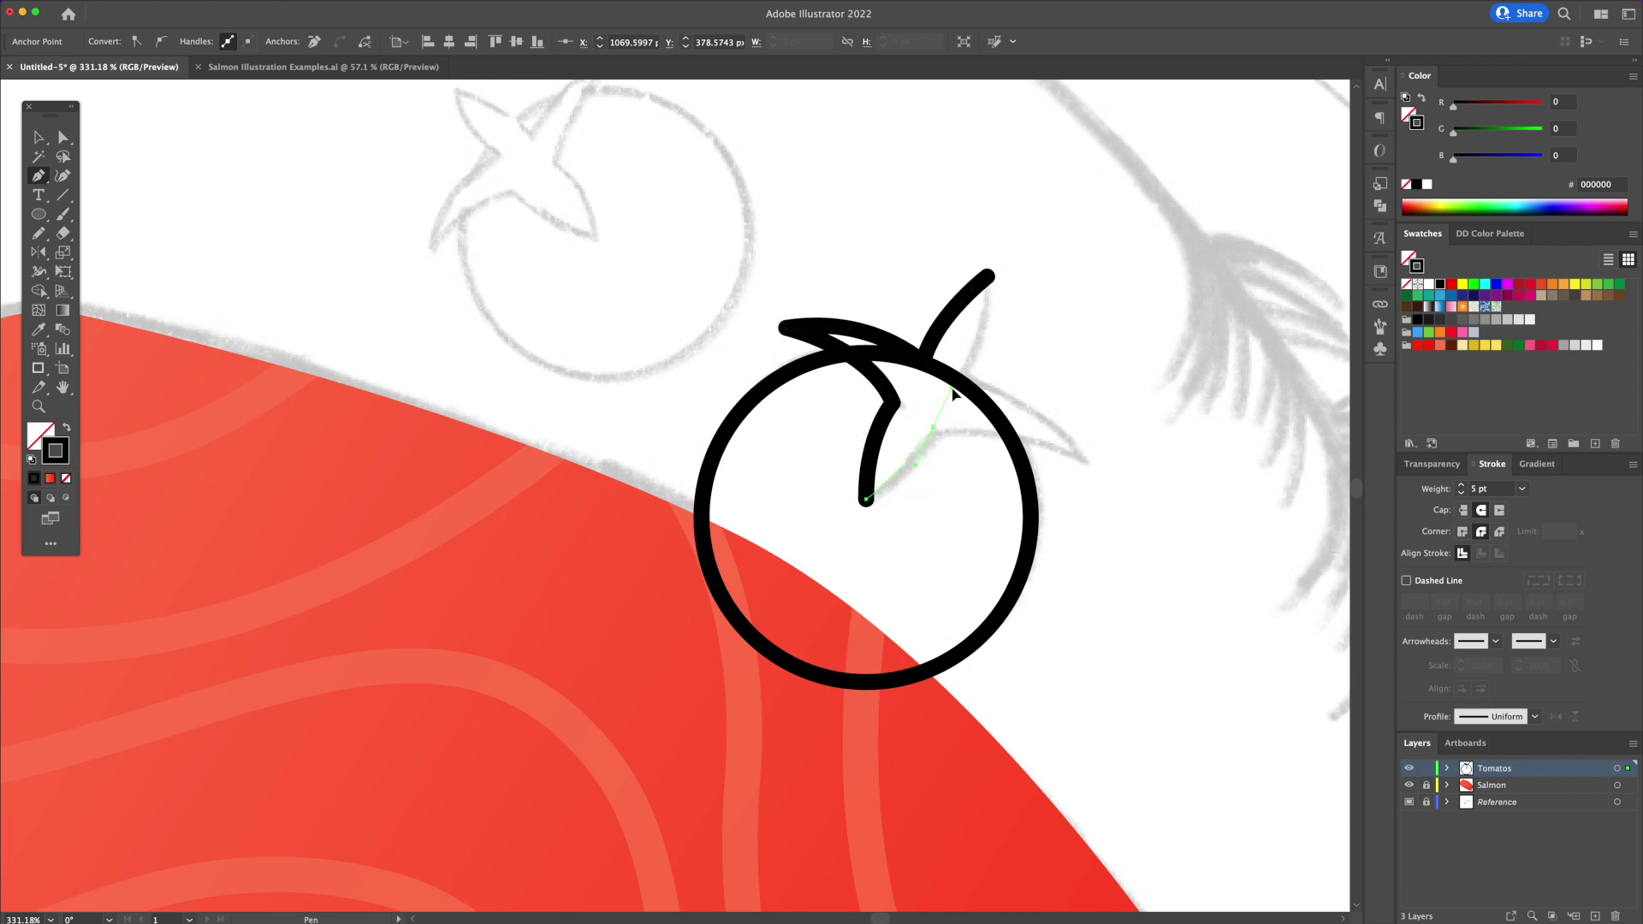
pyautogui.moveTo(953, 392); pyautogui.dragTo(953, 391)
pyautogui.click(933, 427)
pyautogui.moveTo(1080, 456); pyautogui.dragTo(1156, 497)
pyautogui.click(1080, 456)
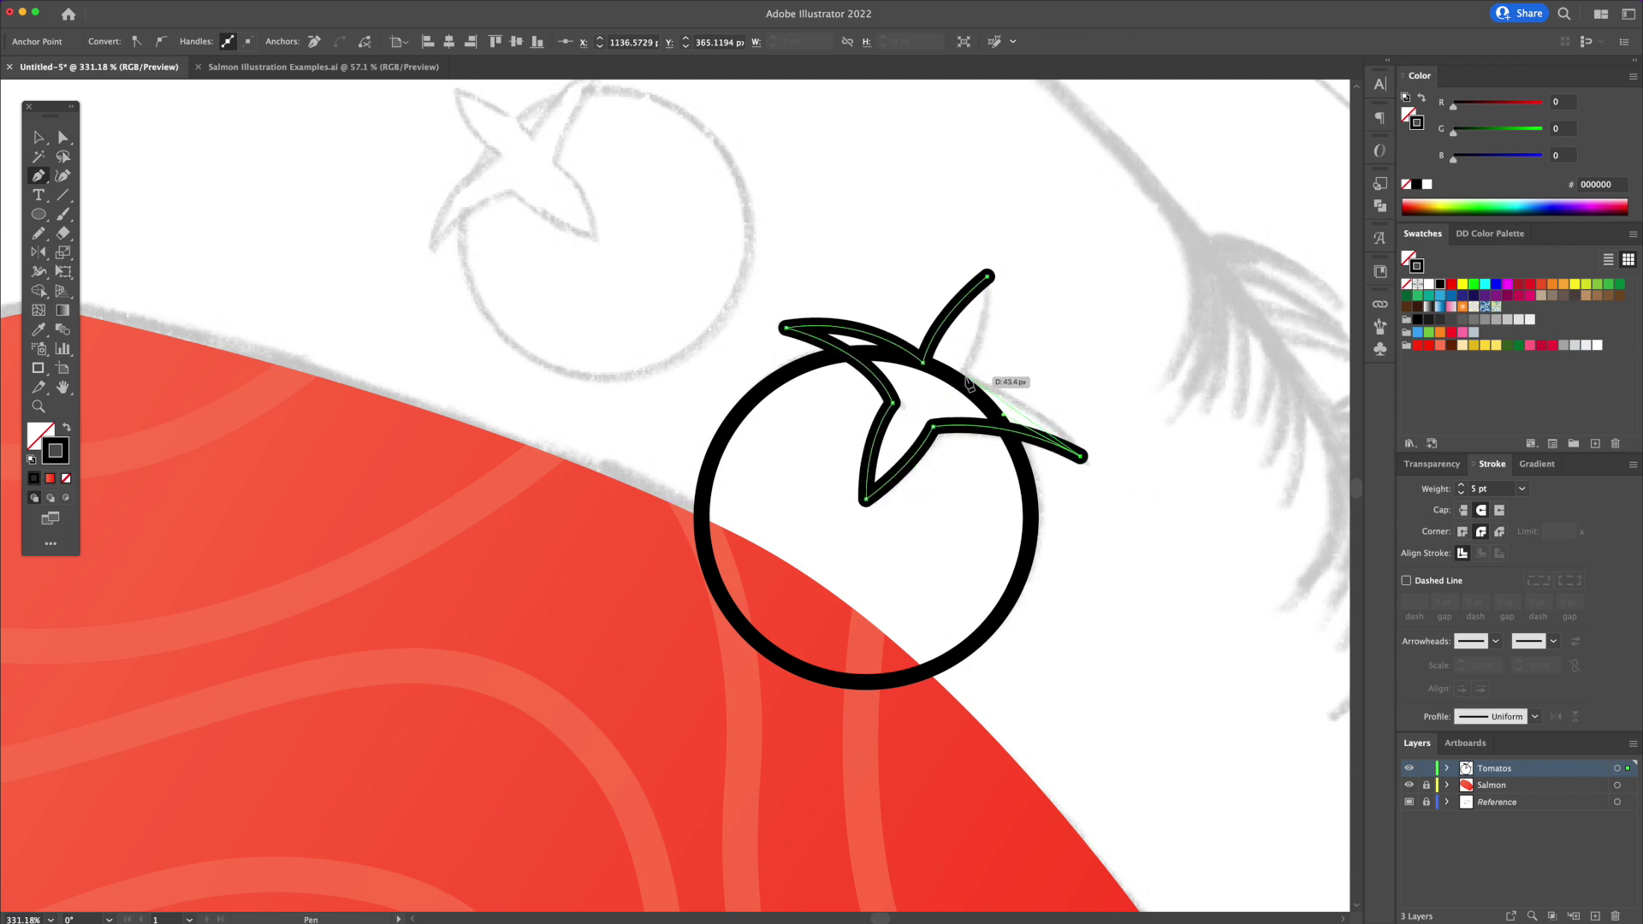
pyautogui.moveTo(960, 375); pyautogui.dragTo(1038, 388)
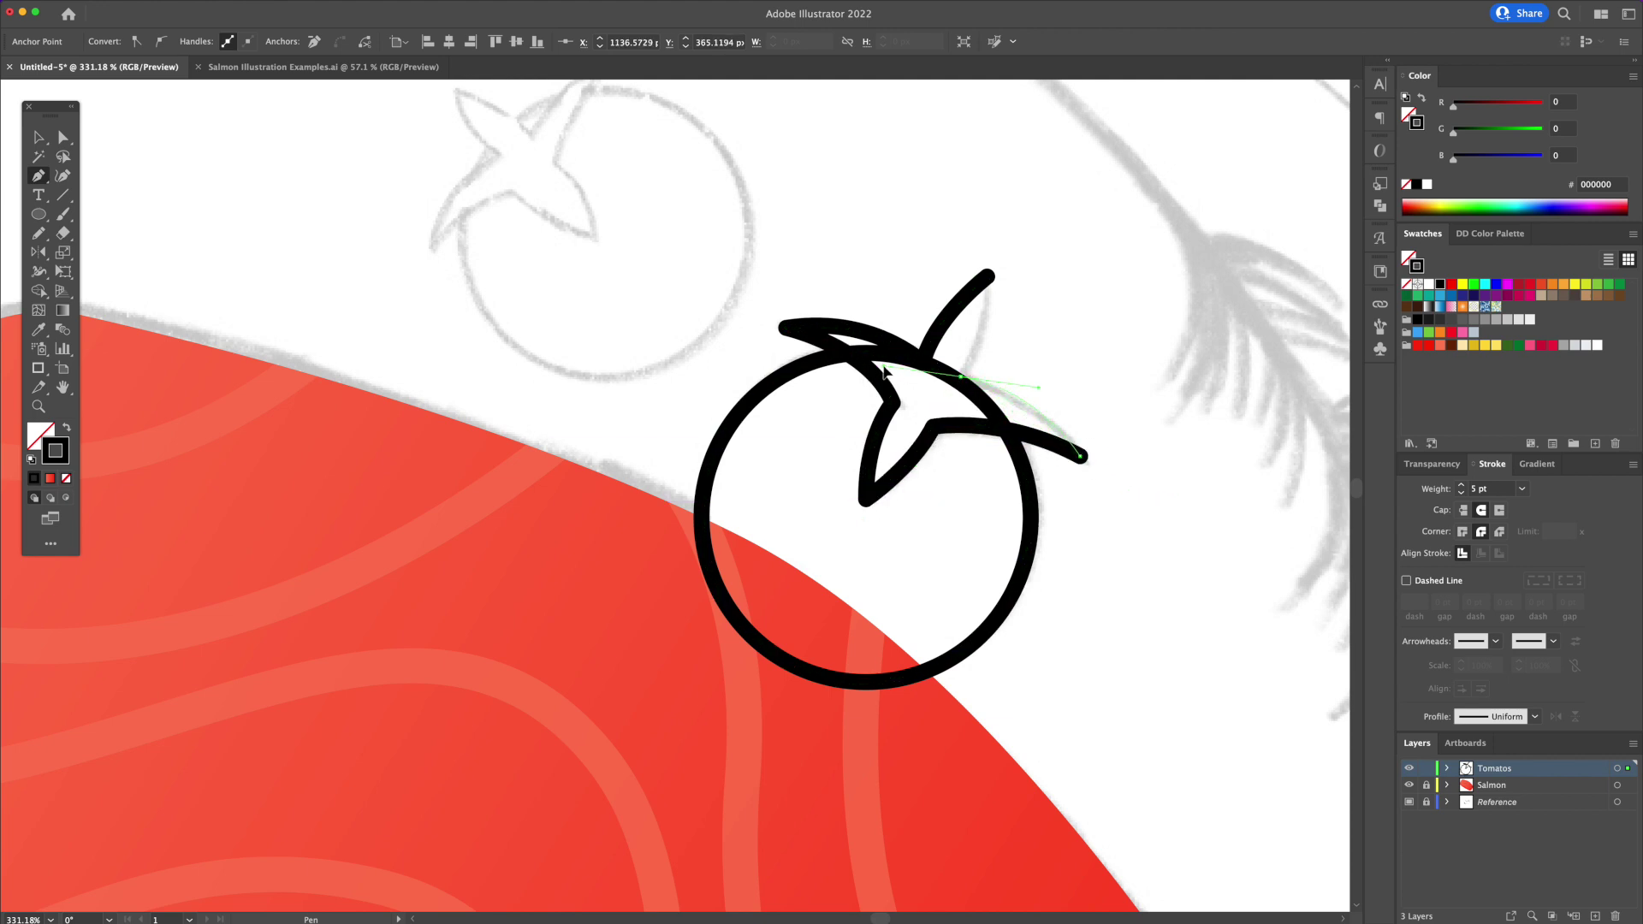
pyautogui.click(990, 276)
pyautogui.press('v')
pyautogui.click(1072, 360)
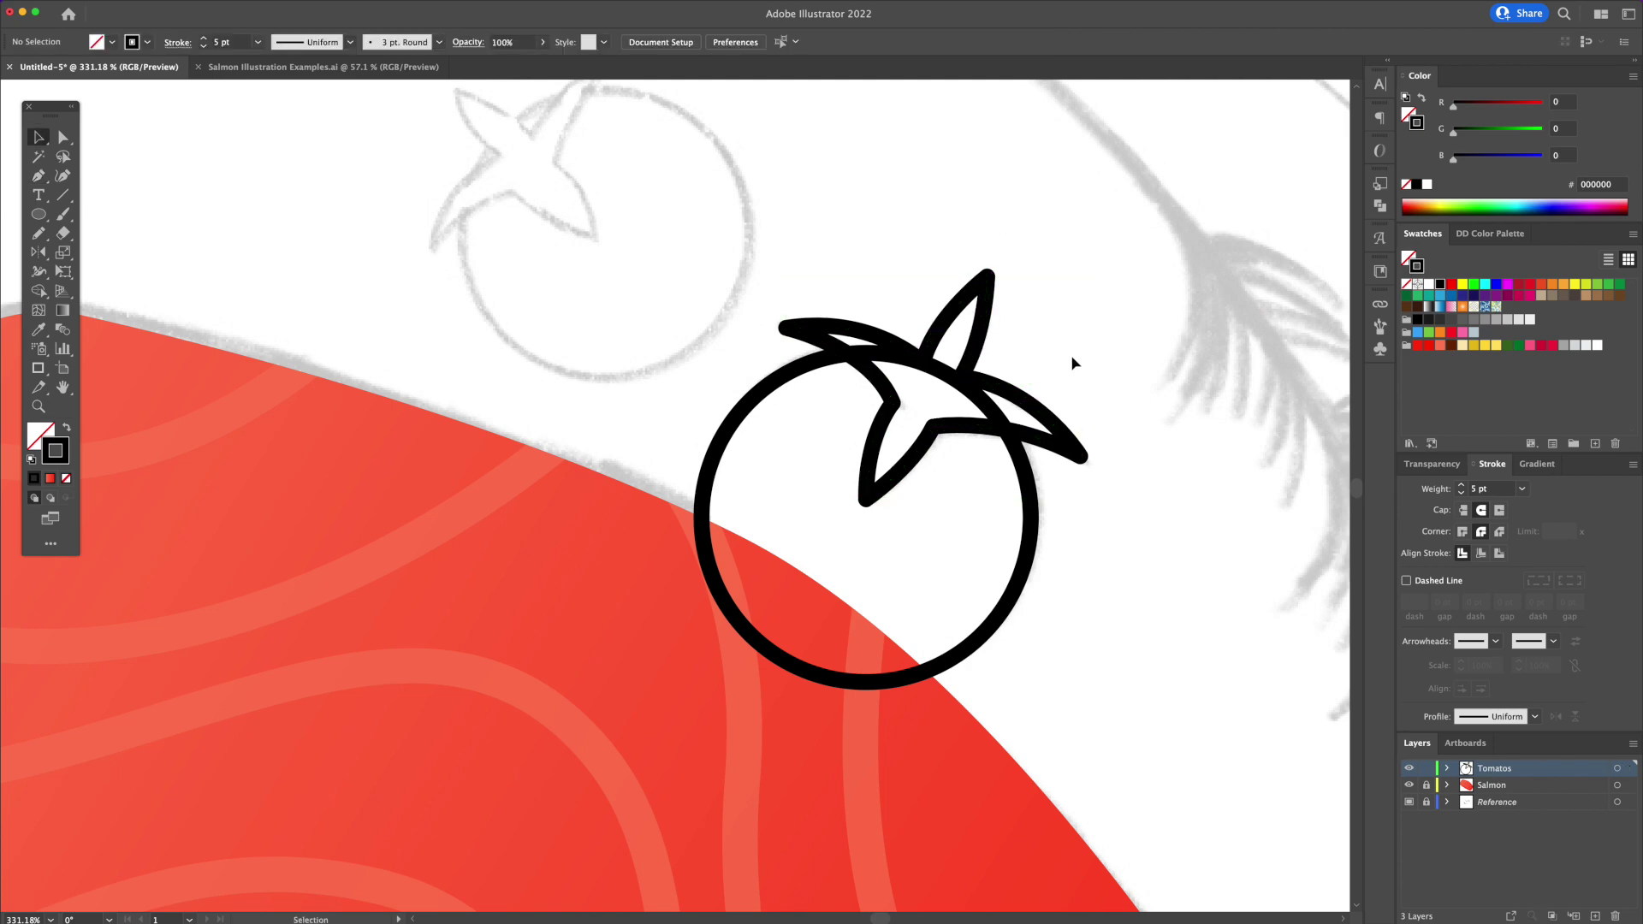
# - Swap the tomato leaf's stroke to a fill and color it with the green swatch, RGB 0, 119, 48
pyautogui.click(967, 364)
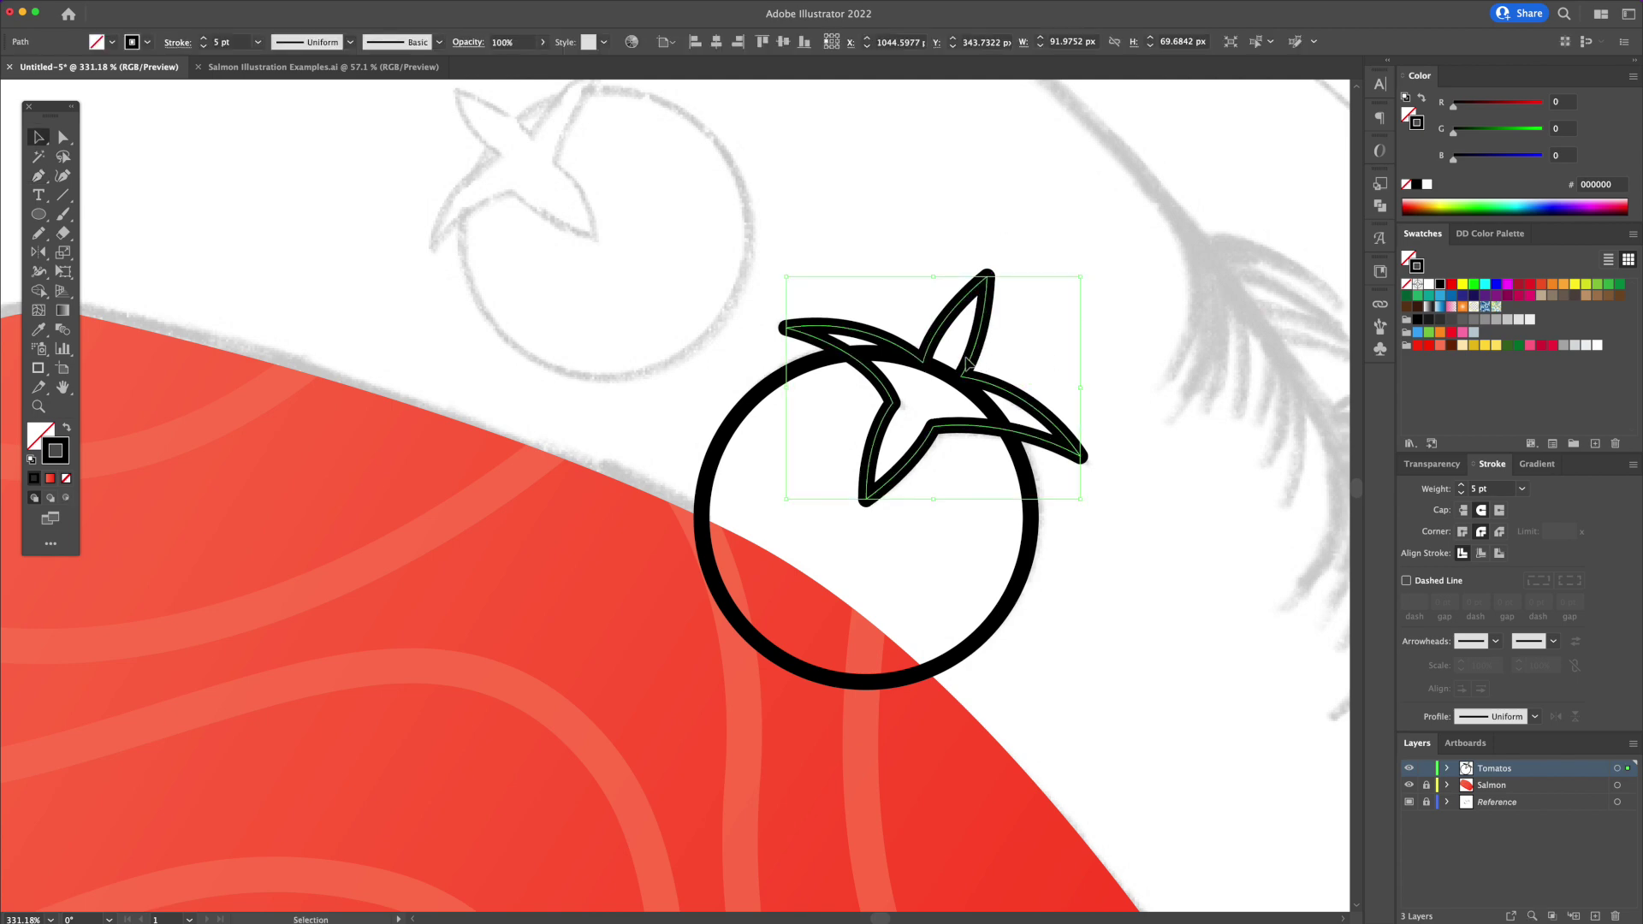
pyautogui.click(1422, 99)
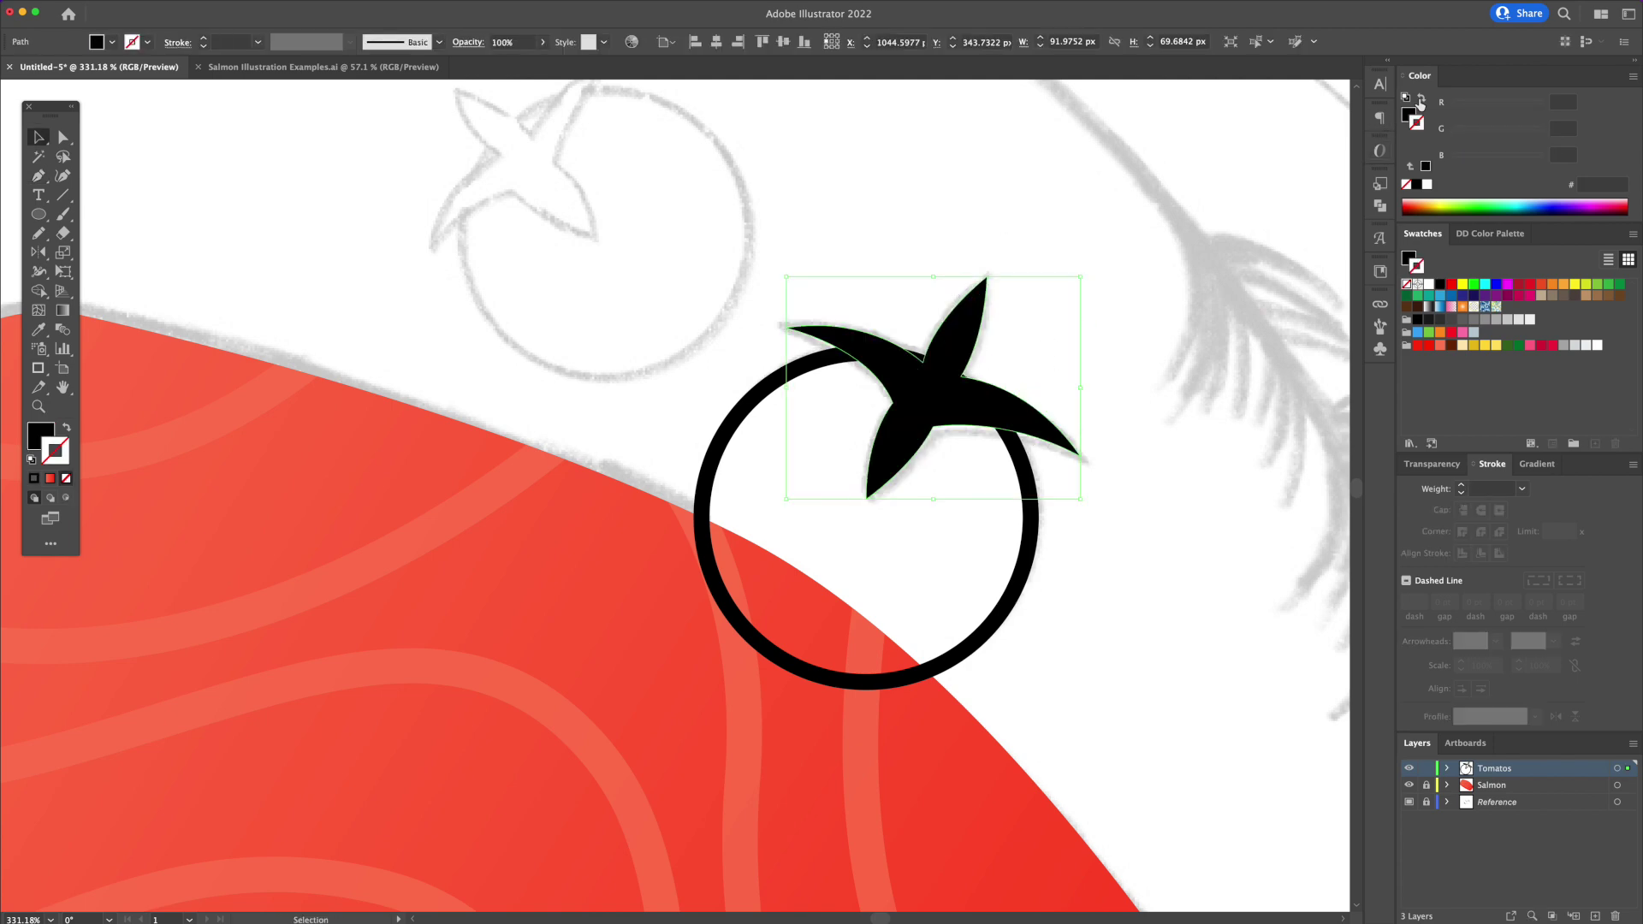
pyautogui.click(1518, 347)
pyautogui.click(1407, 184)
pyautogui.click(1408, 115)
pyautogui.click(1519, 346)
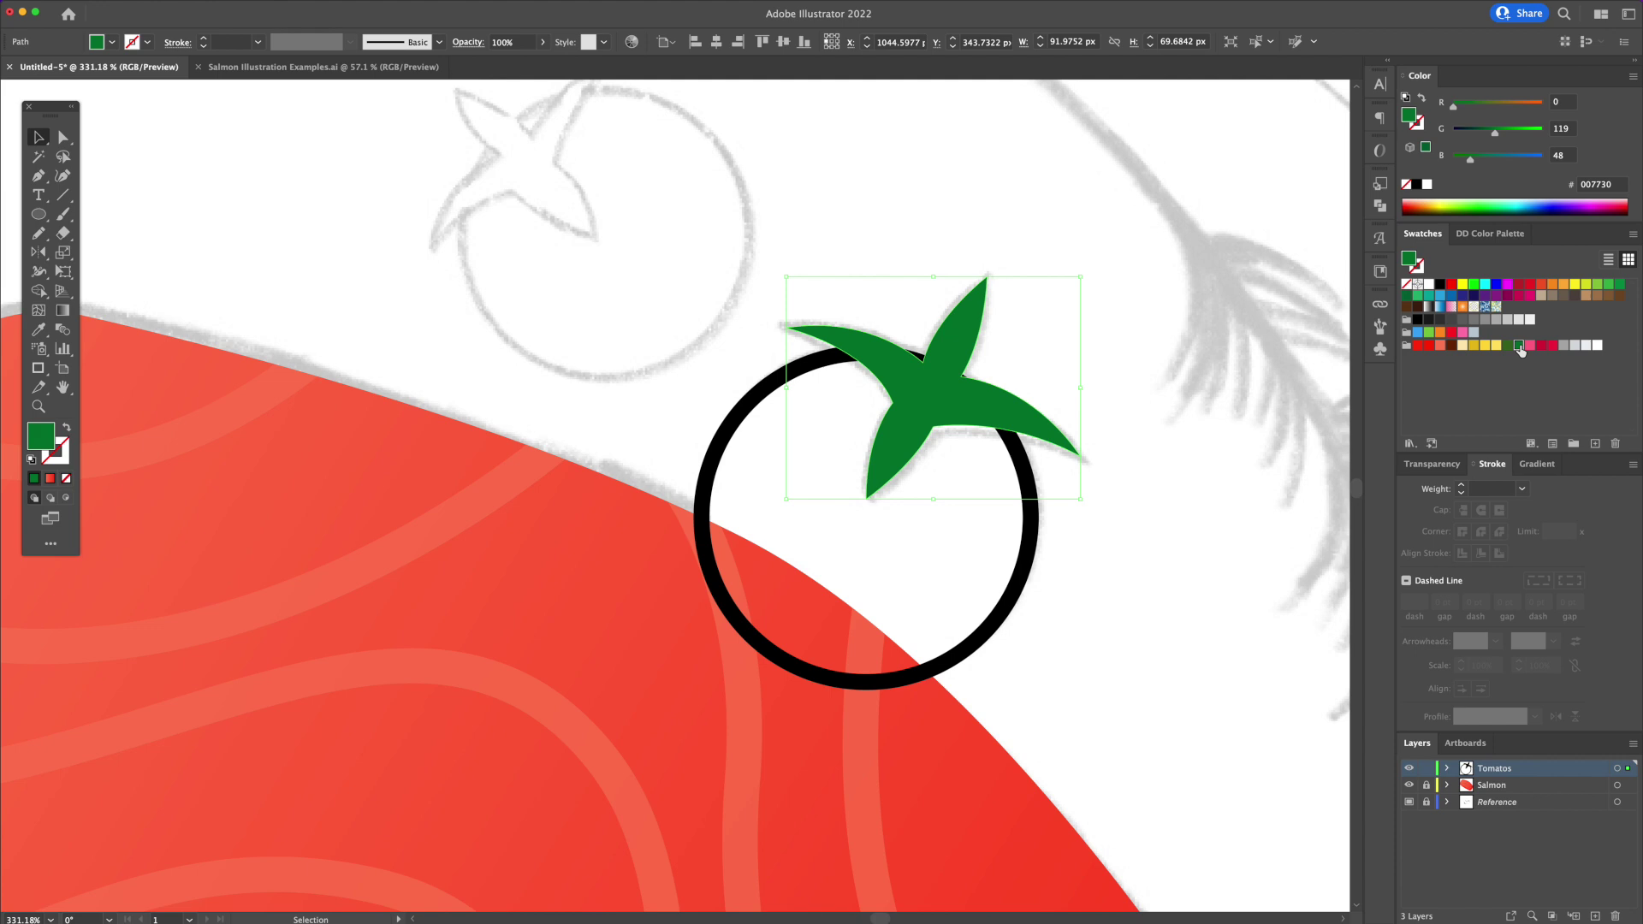
pyautogui.click(1233, 479)
# - Swap the tomato circle's stroke to a fill and color it with the crimson swatch, RGB 239, 32, 67
pyautogui.click(1038, 493)
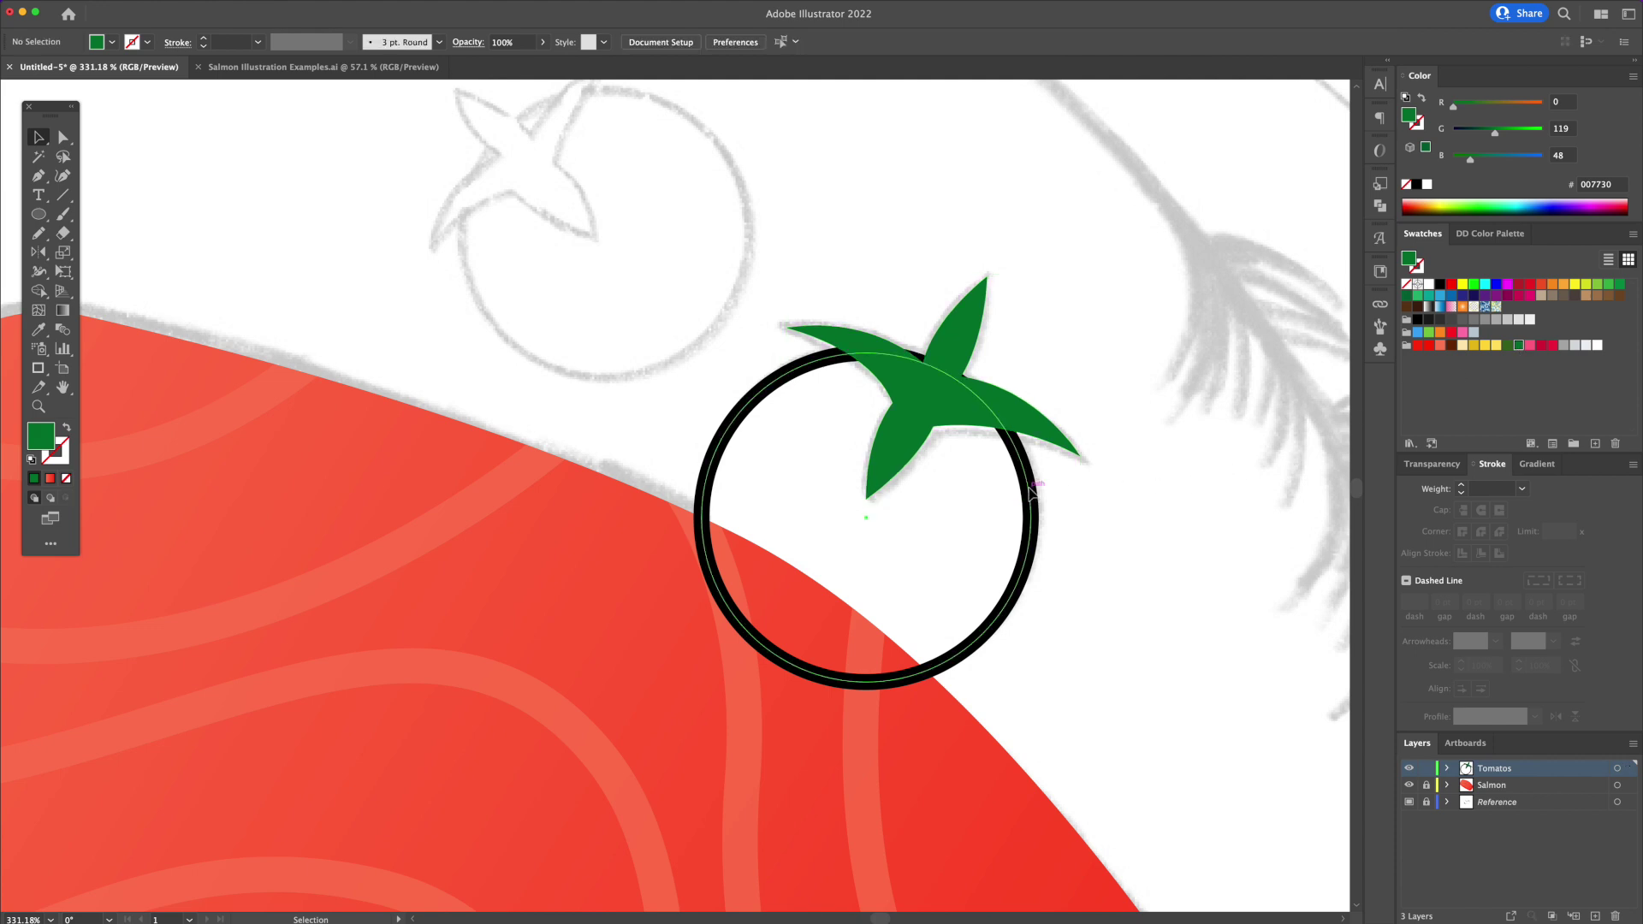
pyautogui.click(1420, 100)
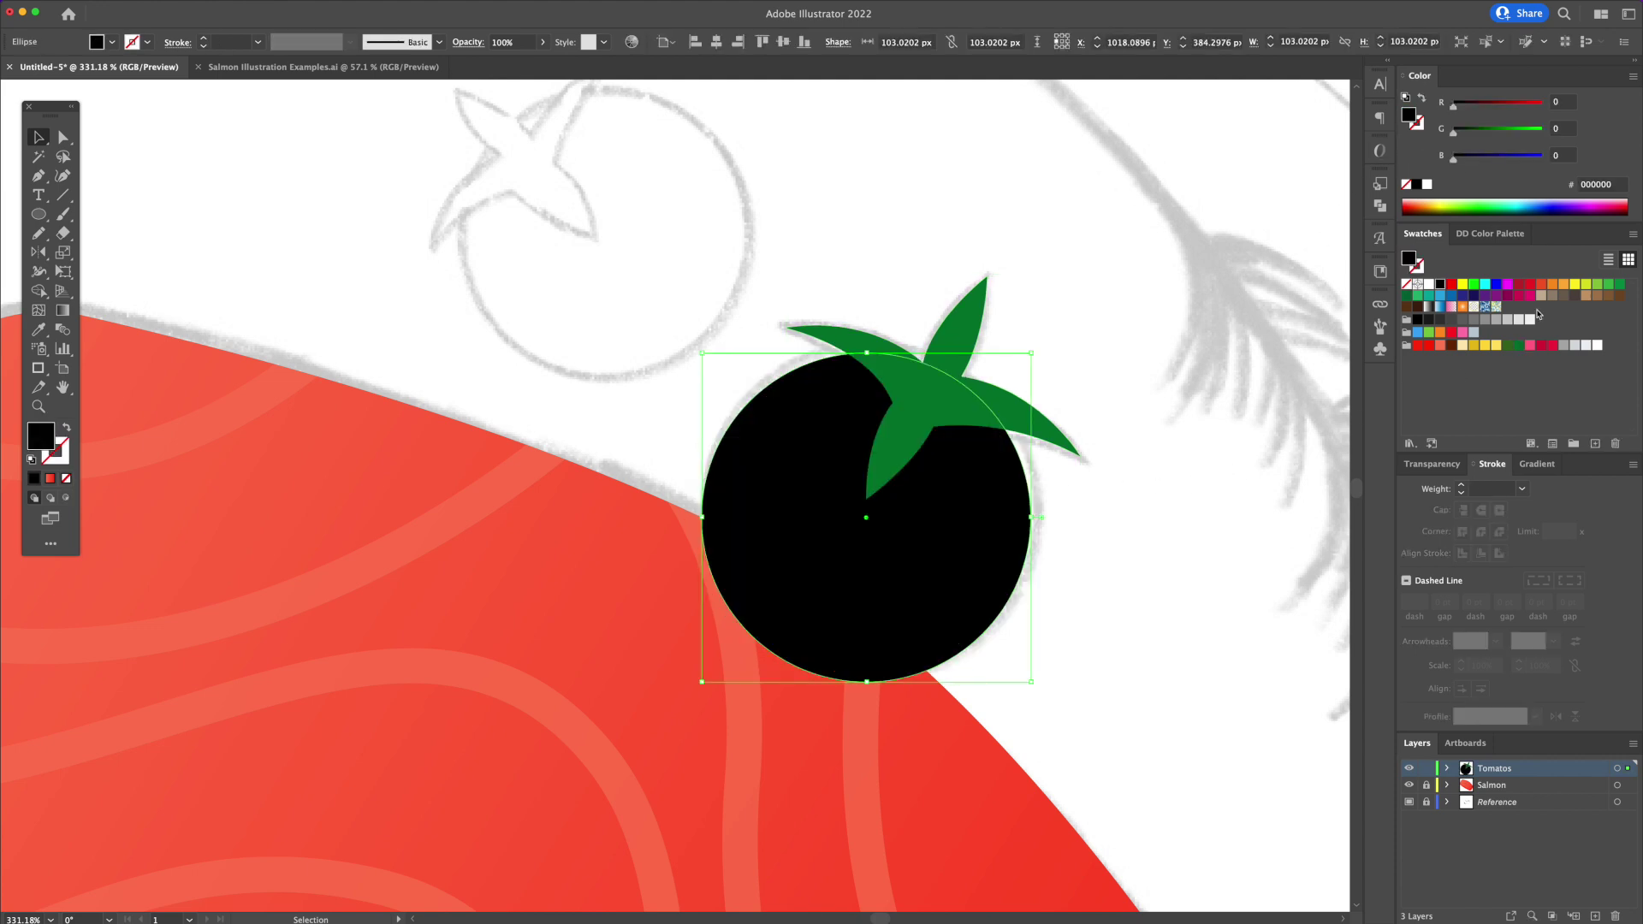
pyautogui.click(1552, 346)
pyautogui.click(1139, 572)
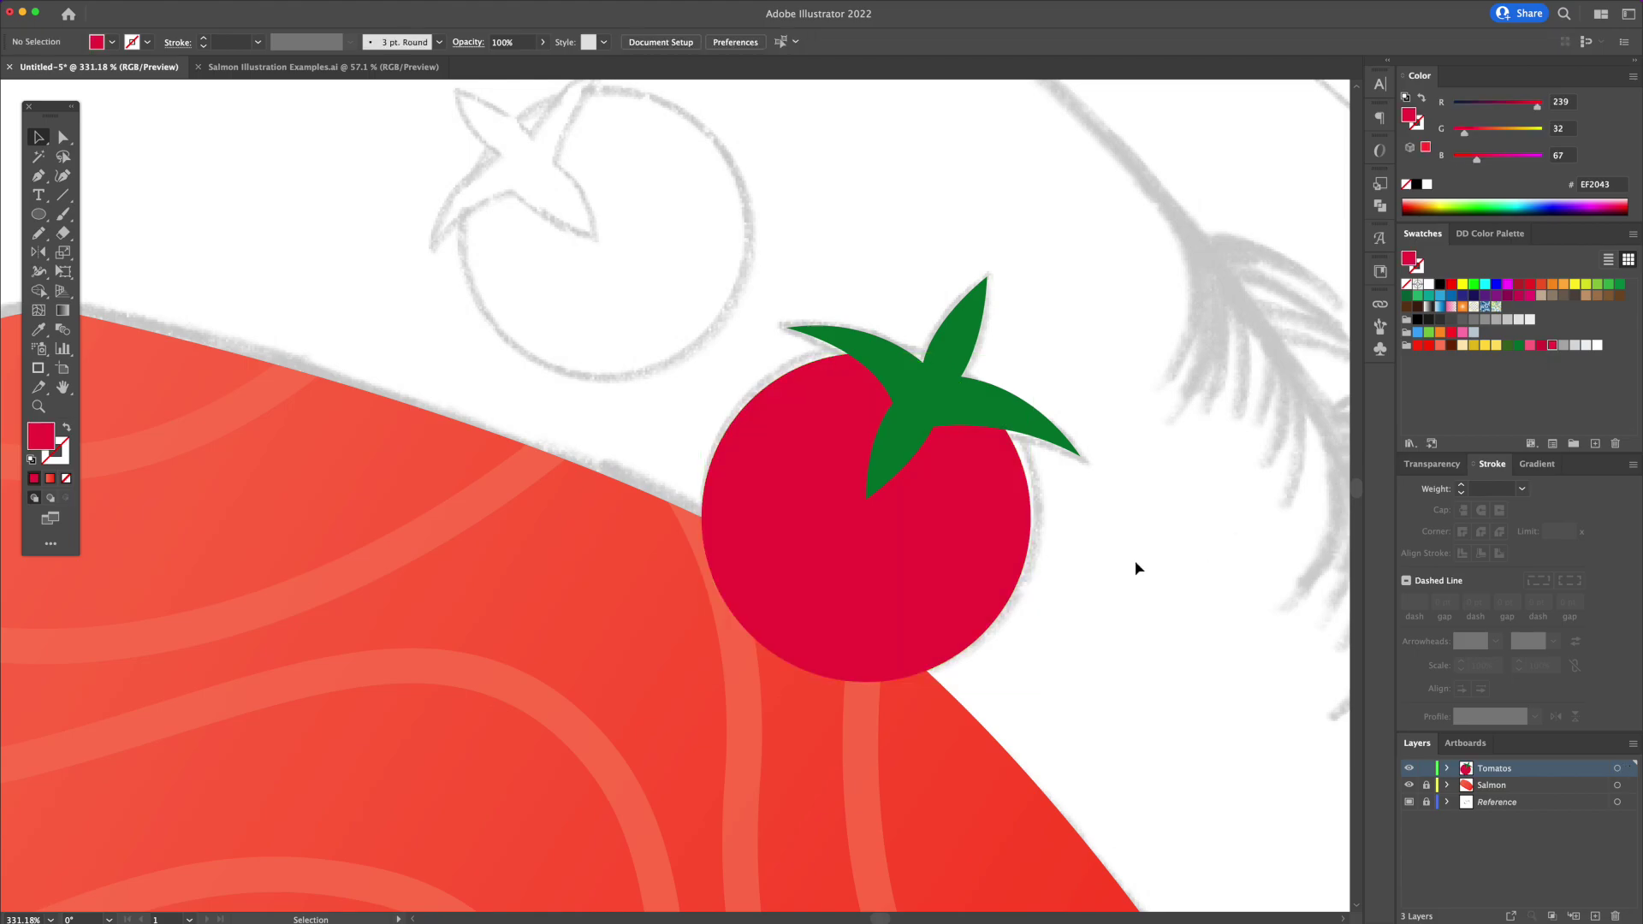
# - Apply a linear gradient to the tomato circle, with the pink swatch as start stop and the crimson swatch as end stop
pyautogui.click(912, 556)
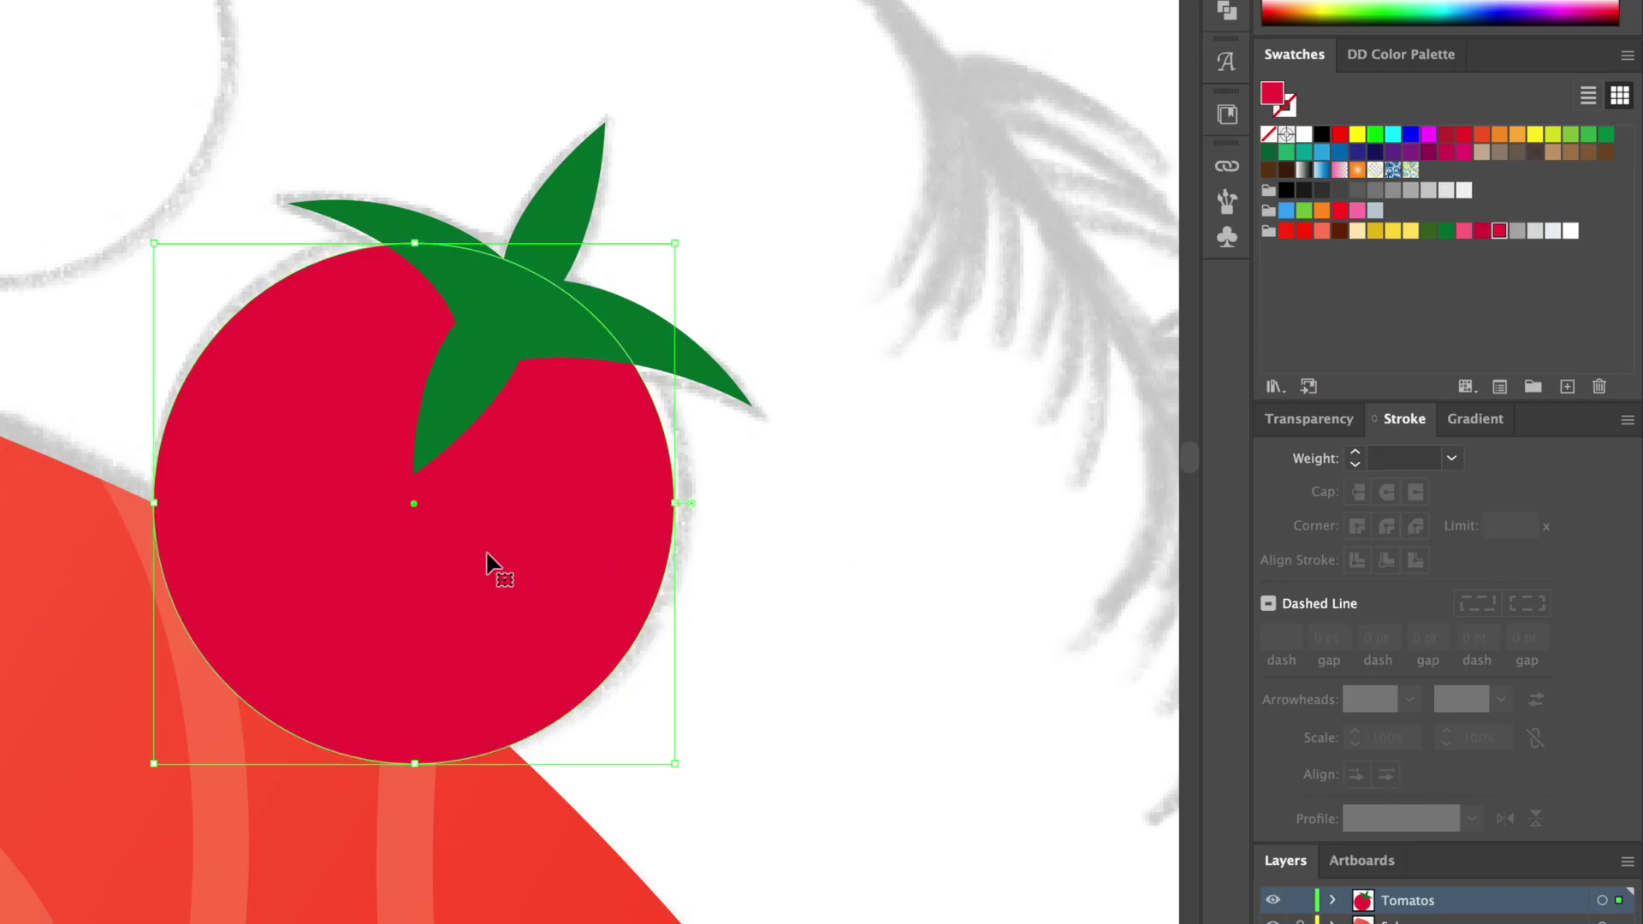
pyautogui.click(1465, 421)
pyautogui.click(1286, 476)
pyautogui.moveTo(1499, 232); pyautogui.dragTo(1271, 660)
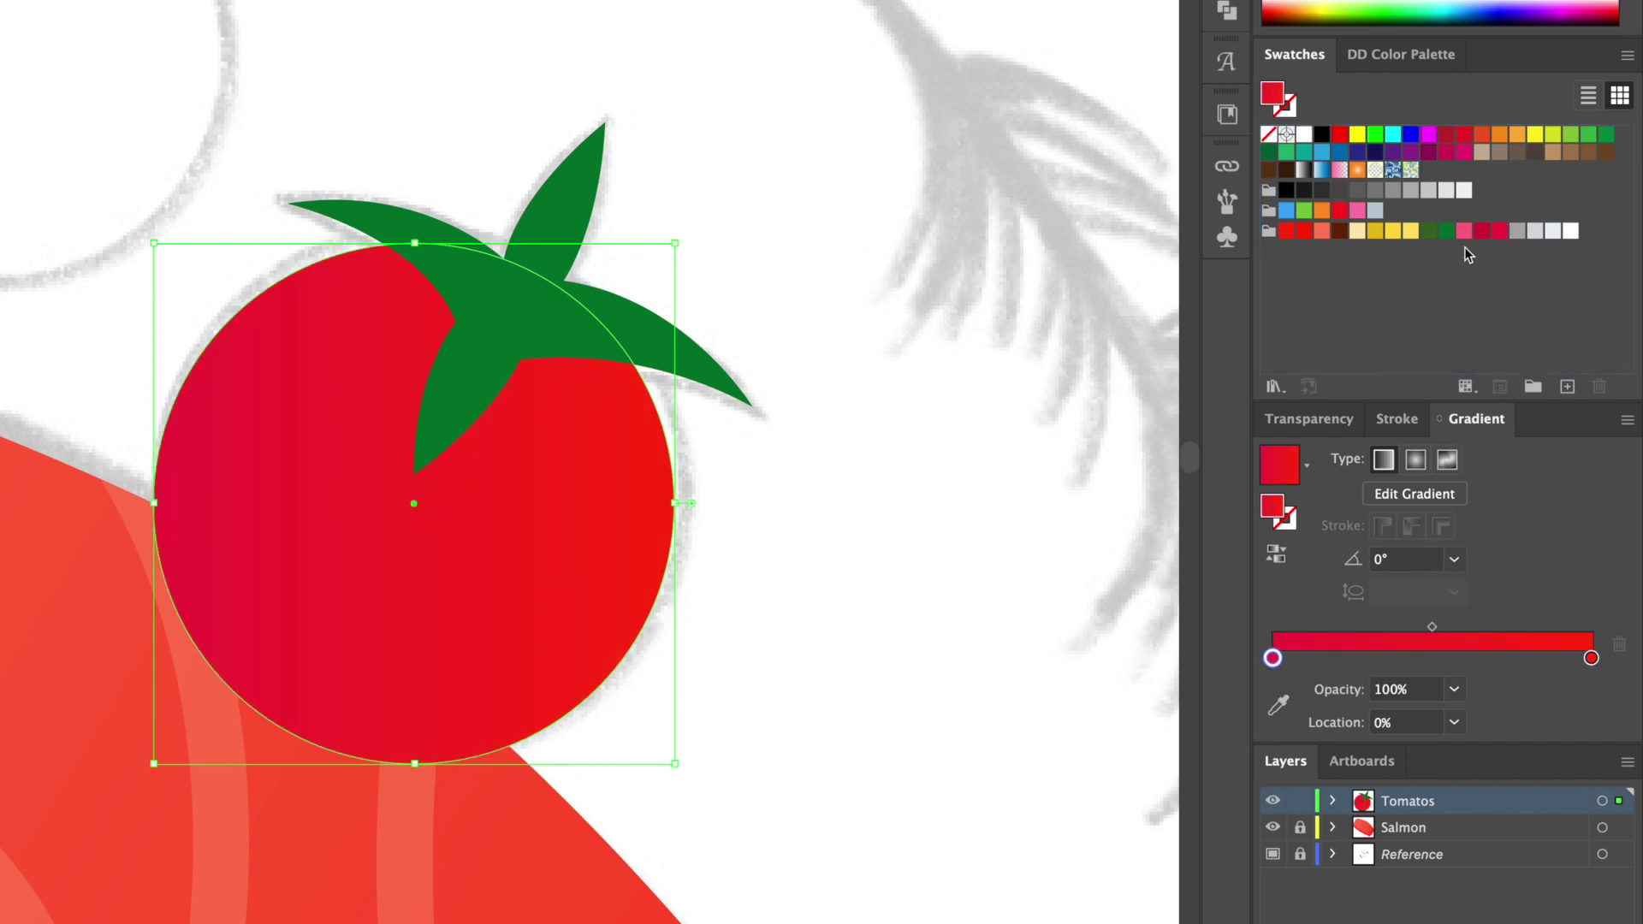
pyautogui.moveTo(1465, 233); pyautogui.dragTo(1273, 659)
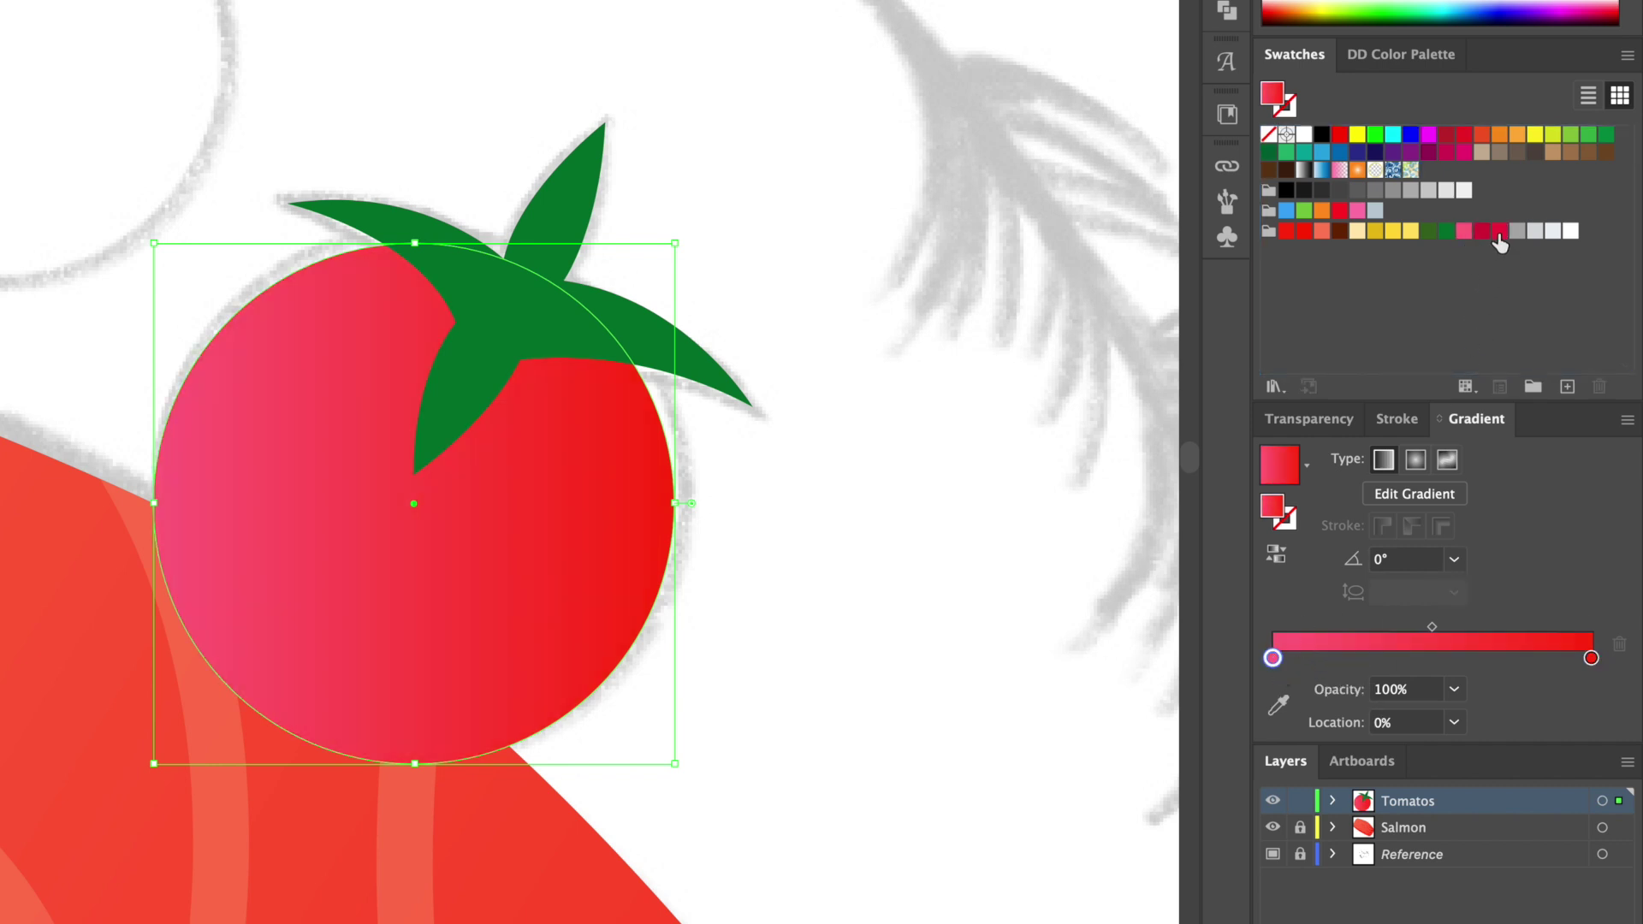
pyautogui.moveTo(1499, 244); pyautogui.dragTo(1594, 662)
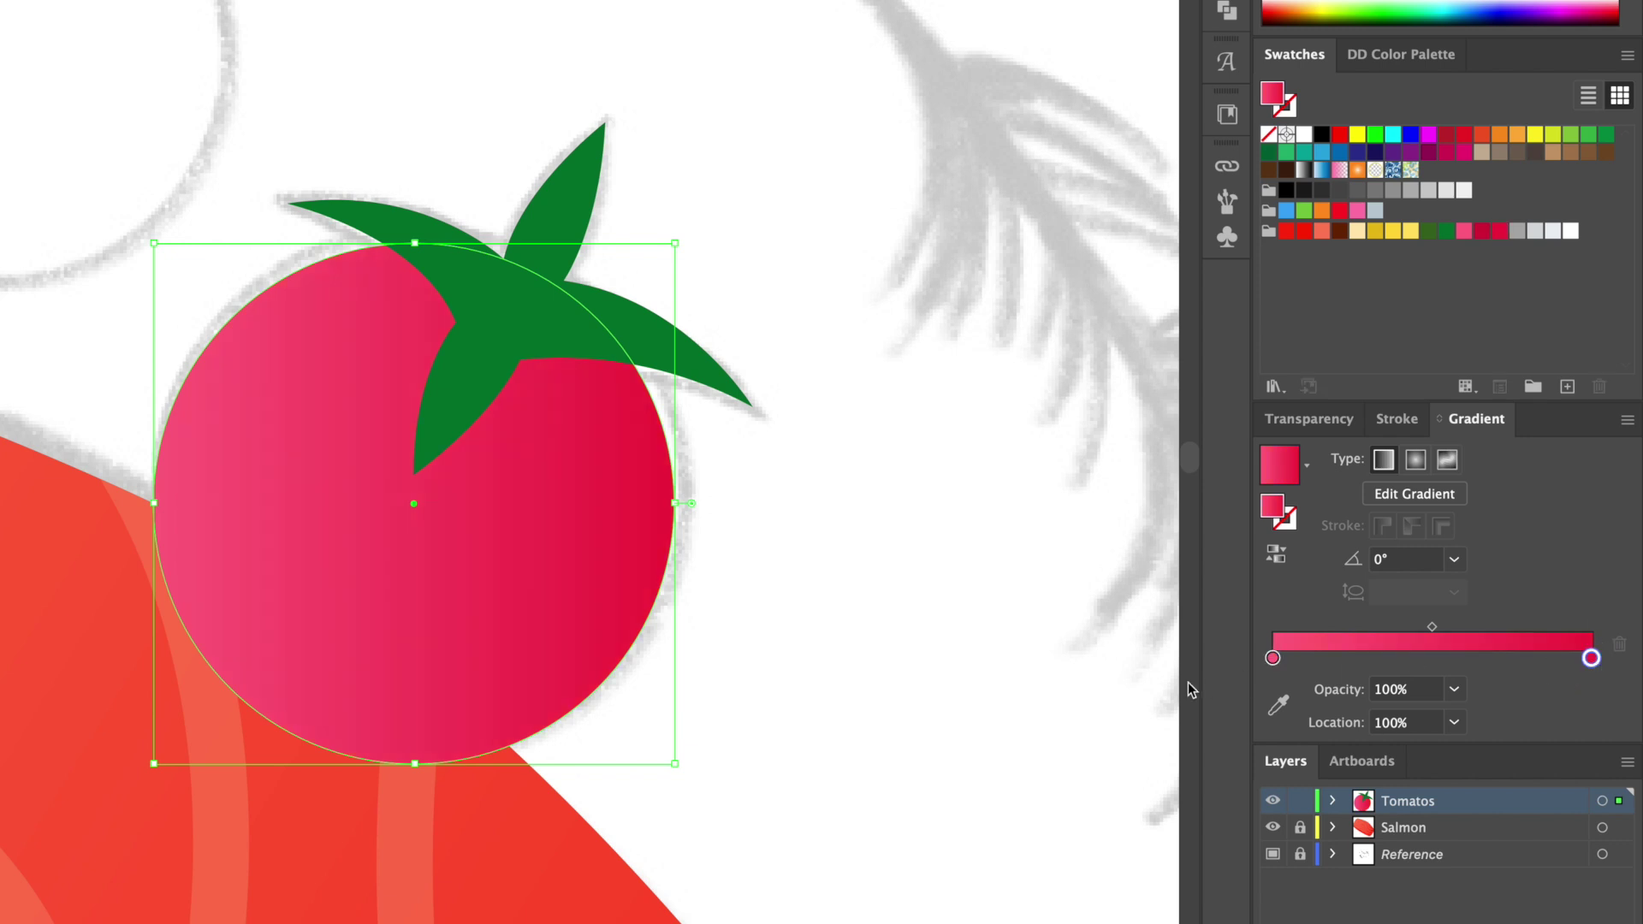
# - Make the tomato gradient radial and redraw it from beyond the circle's upper left edge toward the lower right of its center
pyautogui.press('g')
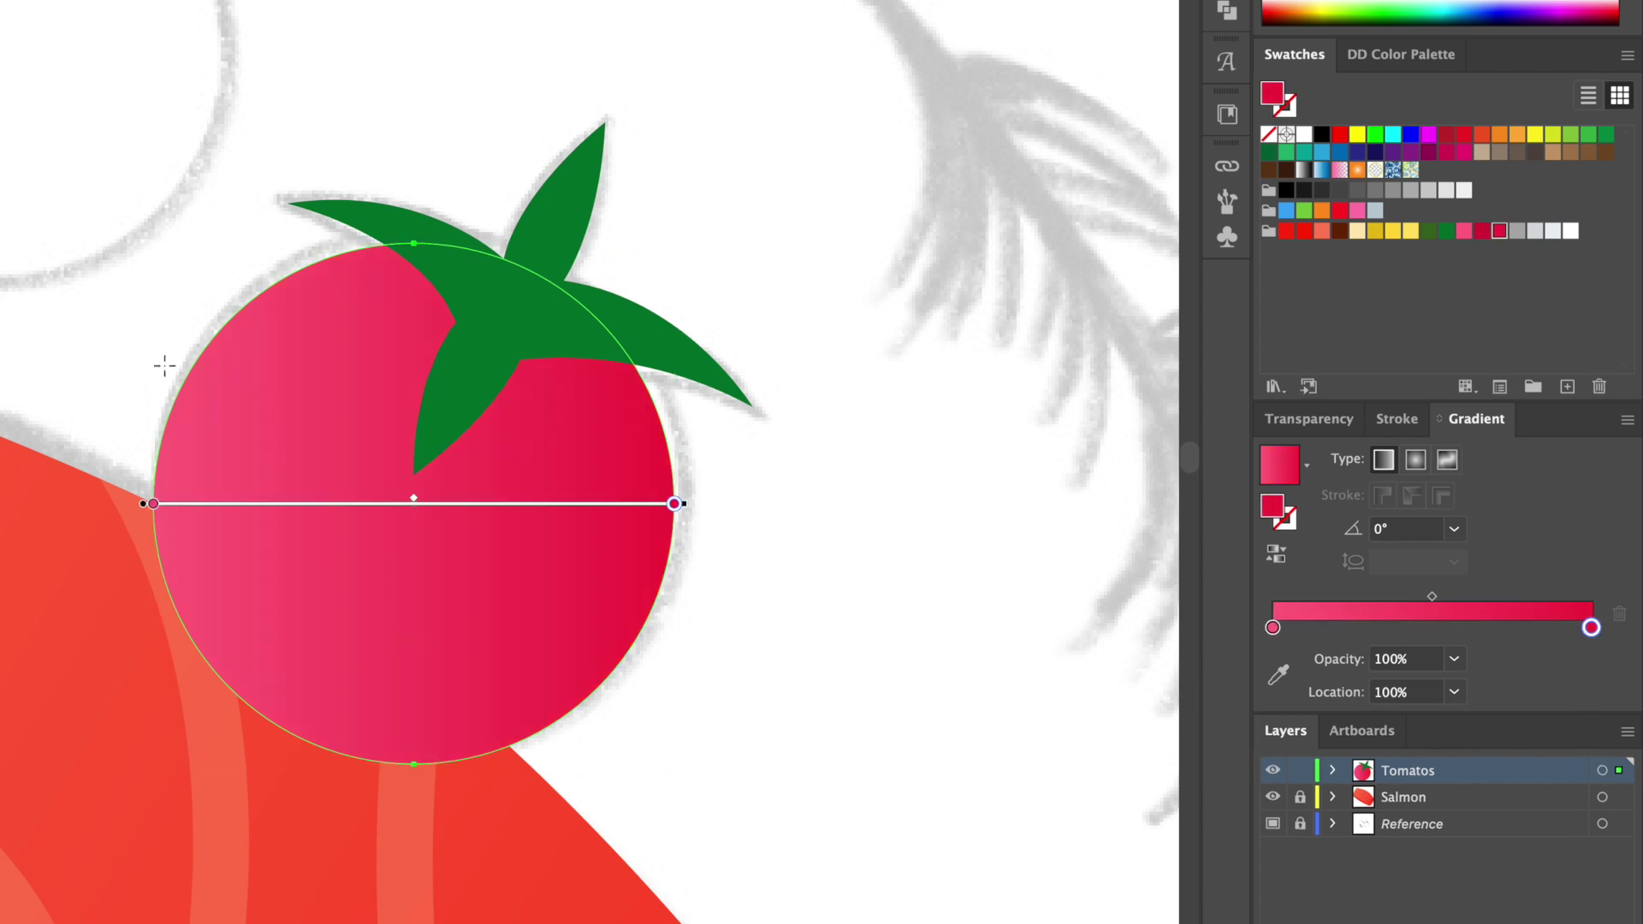
pyautogui.click(1417, 462)
pyautogui.moveTo(110, 323); pyautogui.dragTo(480, 576)
pyautogui.press('v')
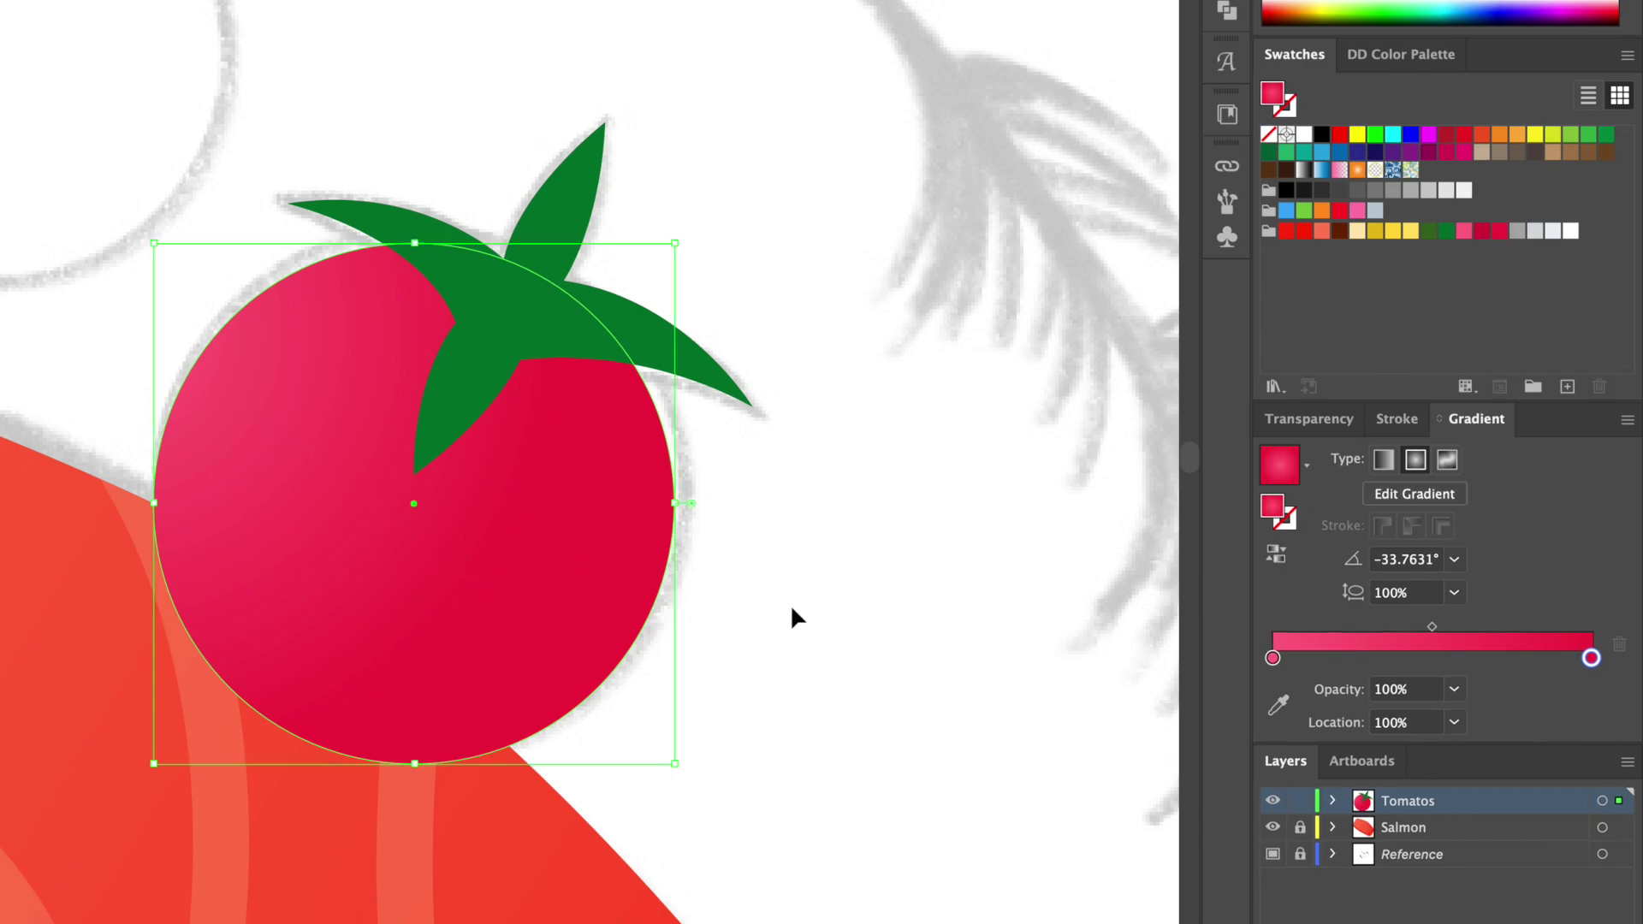
pyautogui.click(768, 602)
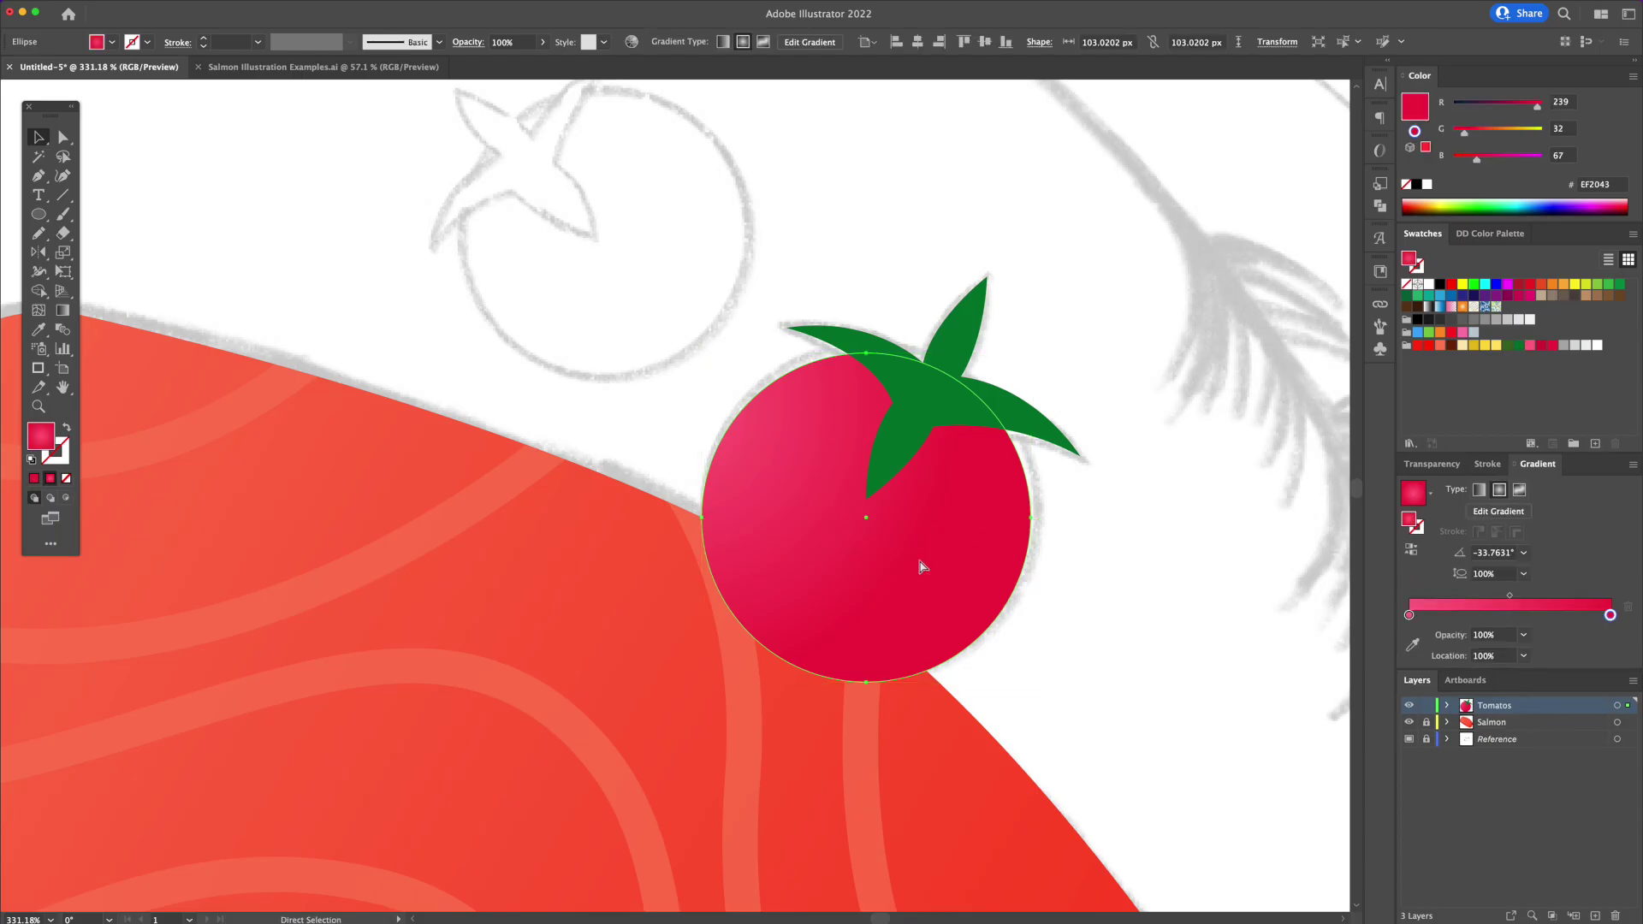
# - Duplicate the tomato circle offset toward its upper left and cut it with Shape Builder to leave a crescent along the lower right
pyautogui.click(539, 604)
pyautogui.moveTo(944, 583); pyautogui.dragTo(897, 554)
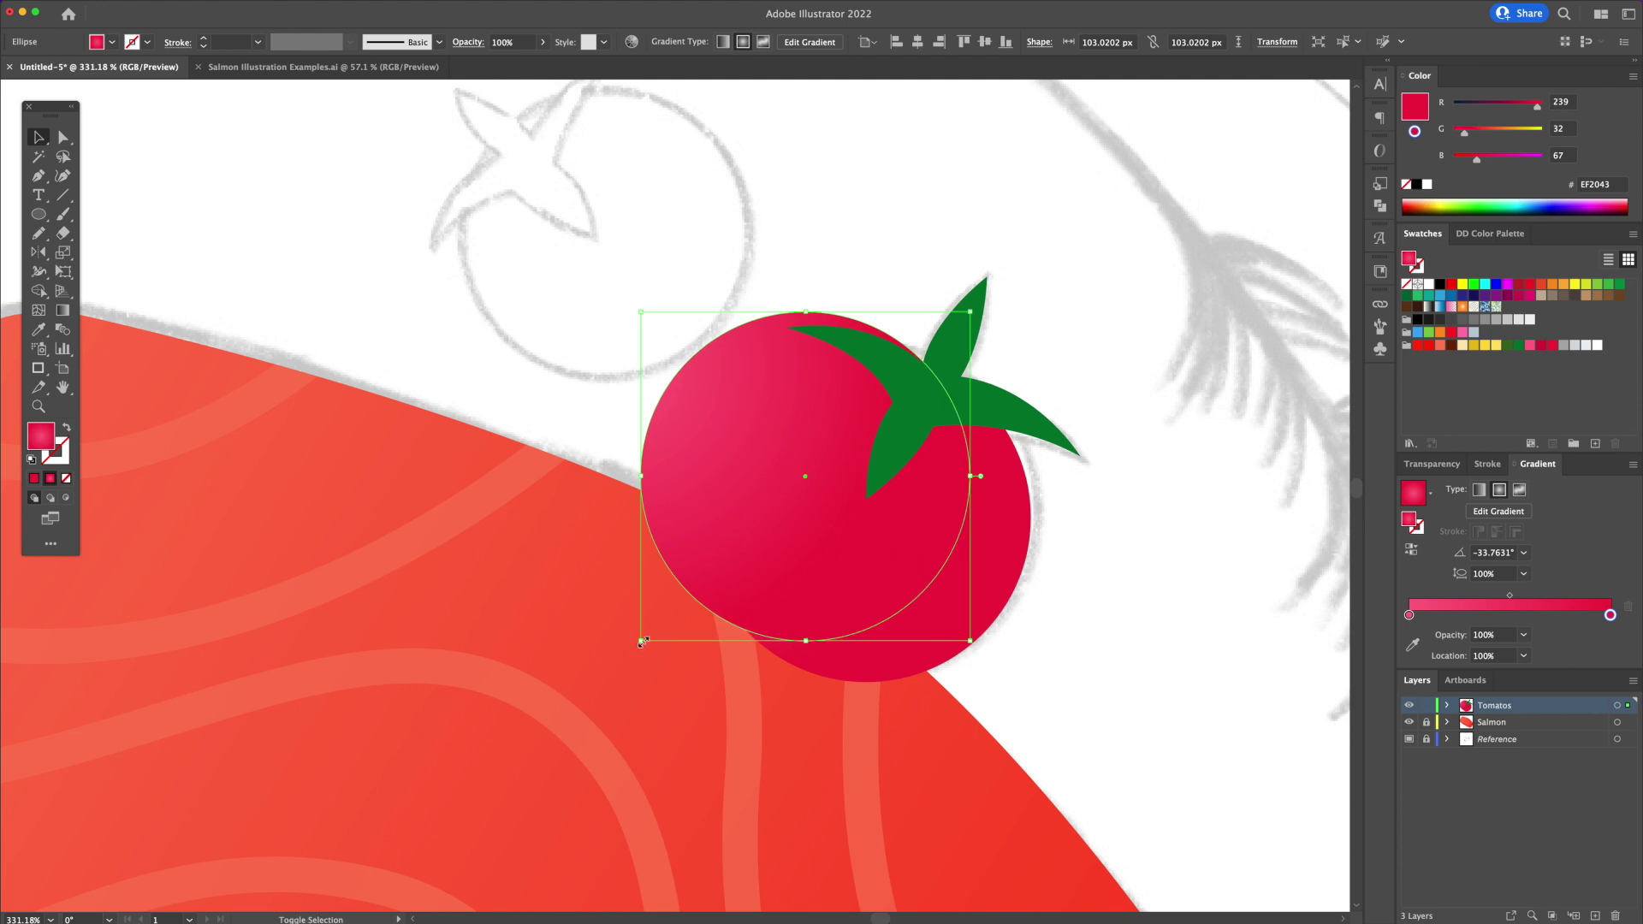
pyautogui.keyDown('shift'); pyautogui.click(720, 624); pyautogui.keyUp('shift')
pyautogui.hotkey('shift', 'm')
pyautogui.moveTo(833, 506); pyautogui.dragTo(725, 396)
pyautogui.press('v')
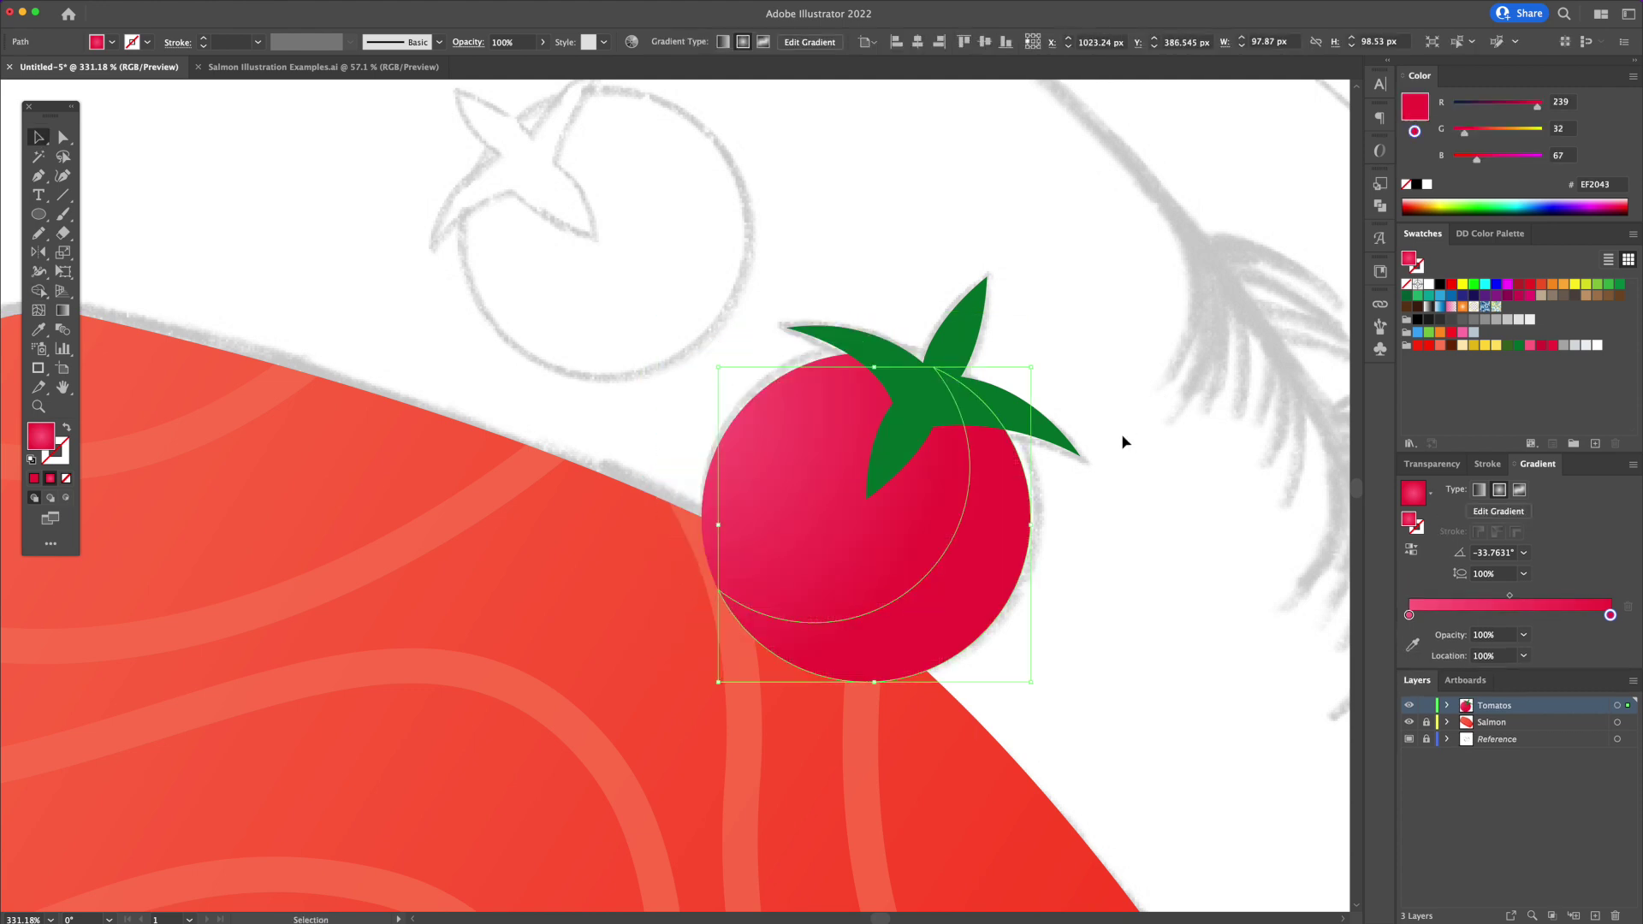
# - Color the crescent on the tomato's lower right with the darker crimson swatch, RGB 216, 18, 60
pyautogui.click(1125, 442)
pyautogui.click(1005, 520)
pyautogui.click(1542, 346)
pyautogui.click(1143, 552)
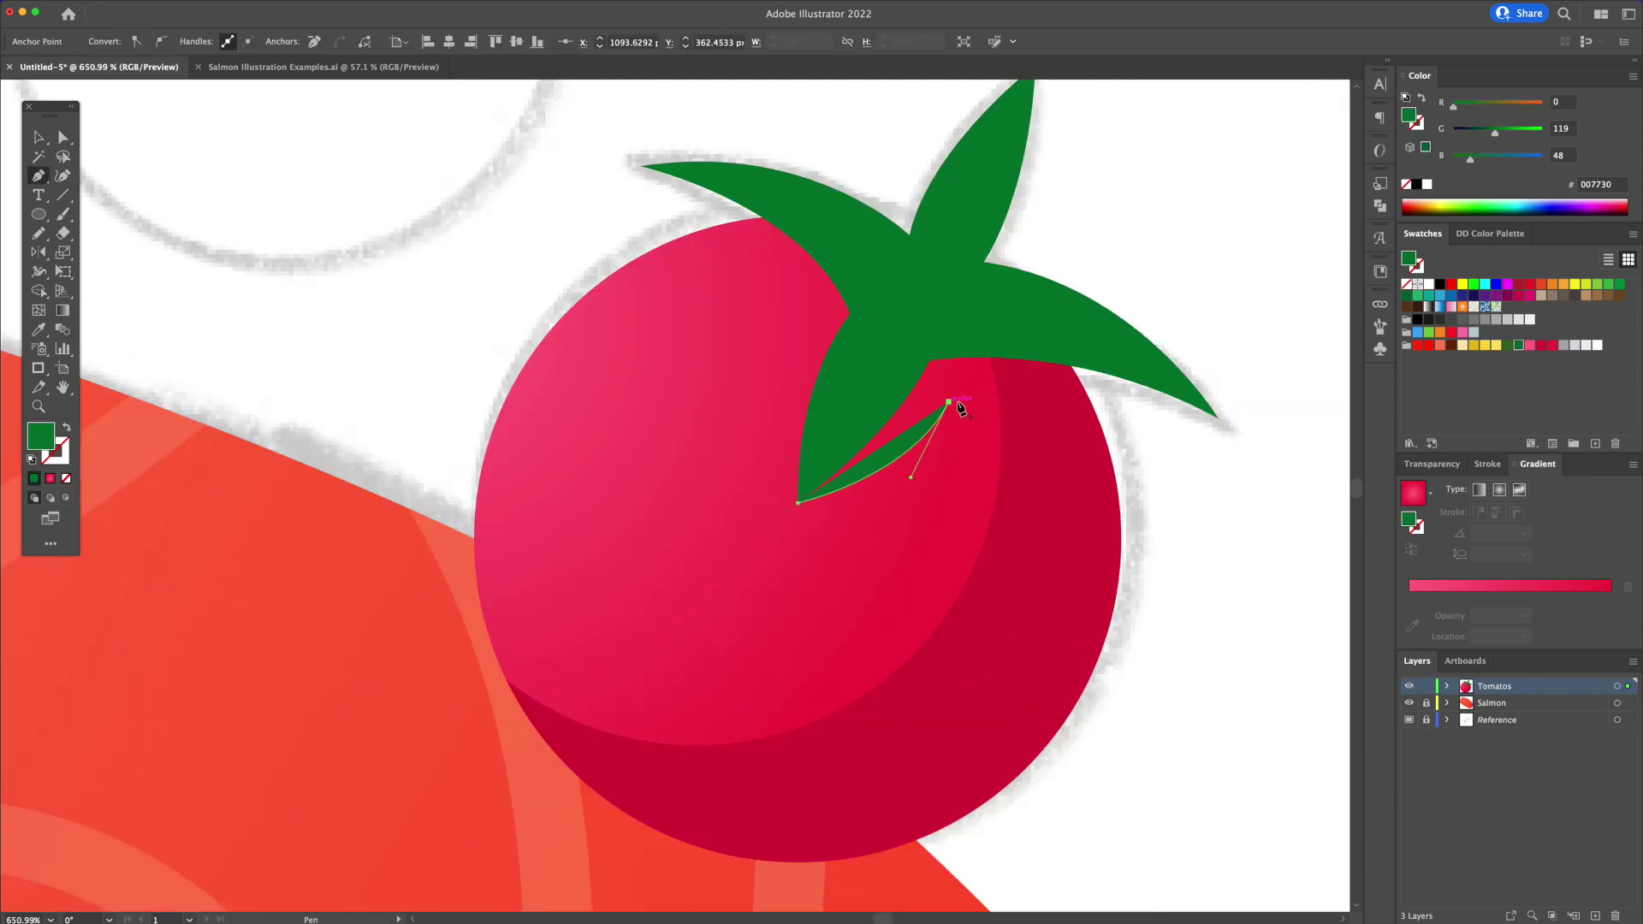
# - Draw a closed shadow shape with the Pen tool just below the leaf's lower edges, overlapping the leaf
pyautogui.moveTo(1046, 406)
pyautogui.mouseDown()
pyautogui.moveTo(1095, 426)
pyautogui.moveTo(1071, 411)
pyautogui.mouseUp()
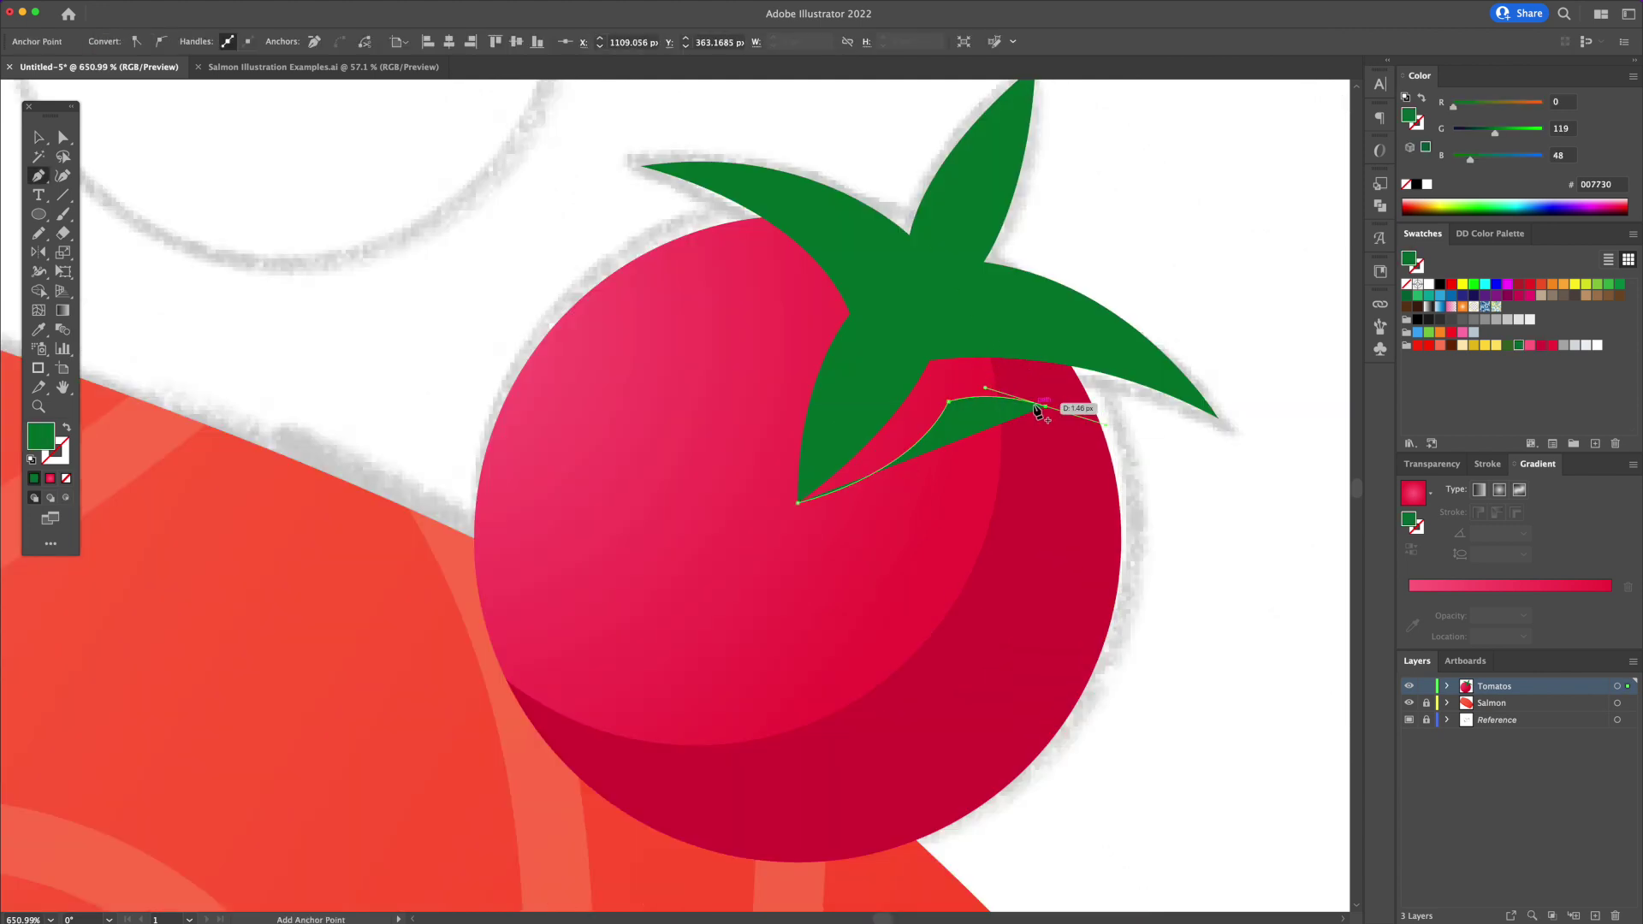
pyautogui.click(1046, 406)
pyautogui.click(1037, 325)
pyautogui.click(908, 332)
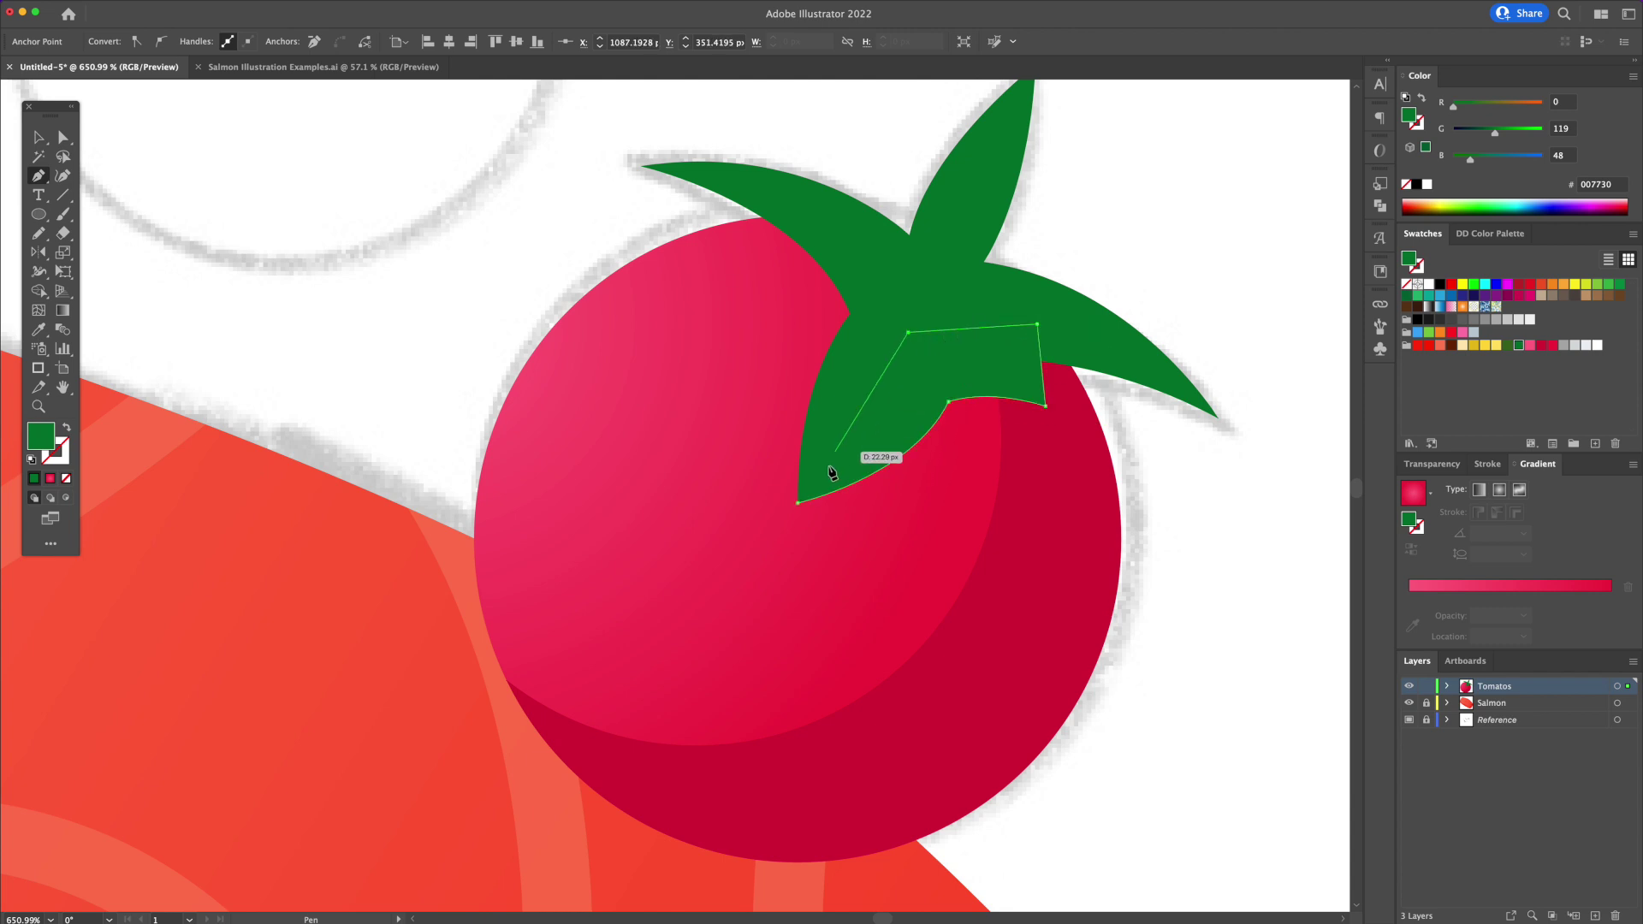
pyautogui.click(799, 503)
# - Fill the leaf shadow with the dark crimson sampled from the crescent and send it backward behind the leaf
pyautogui.press('i')
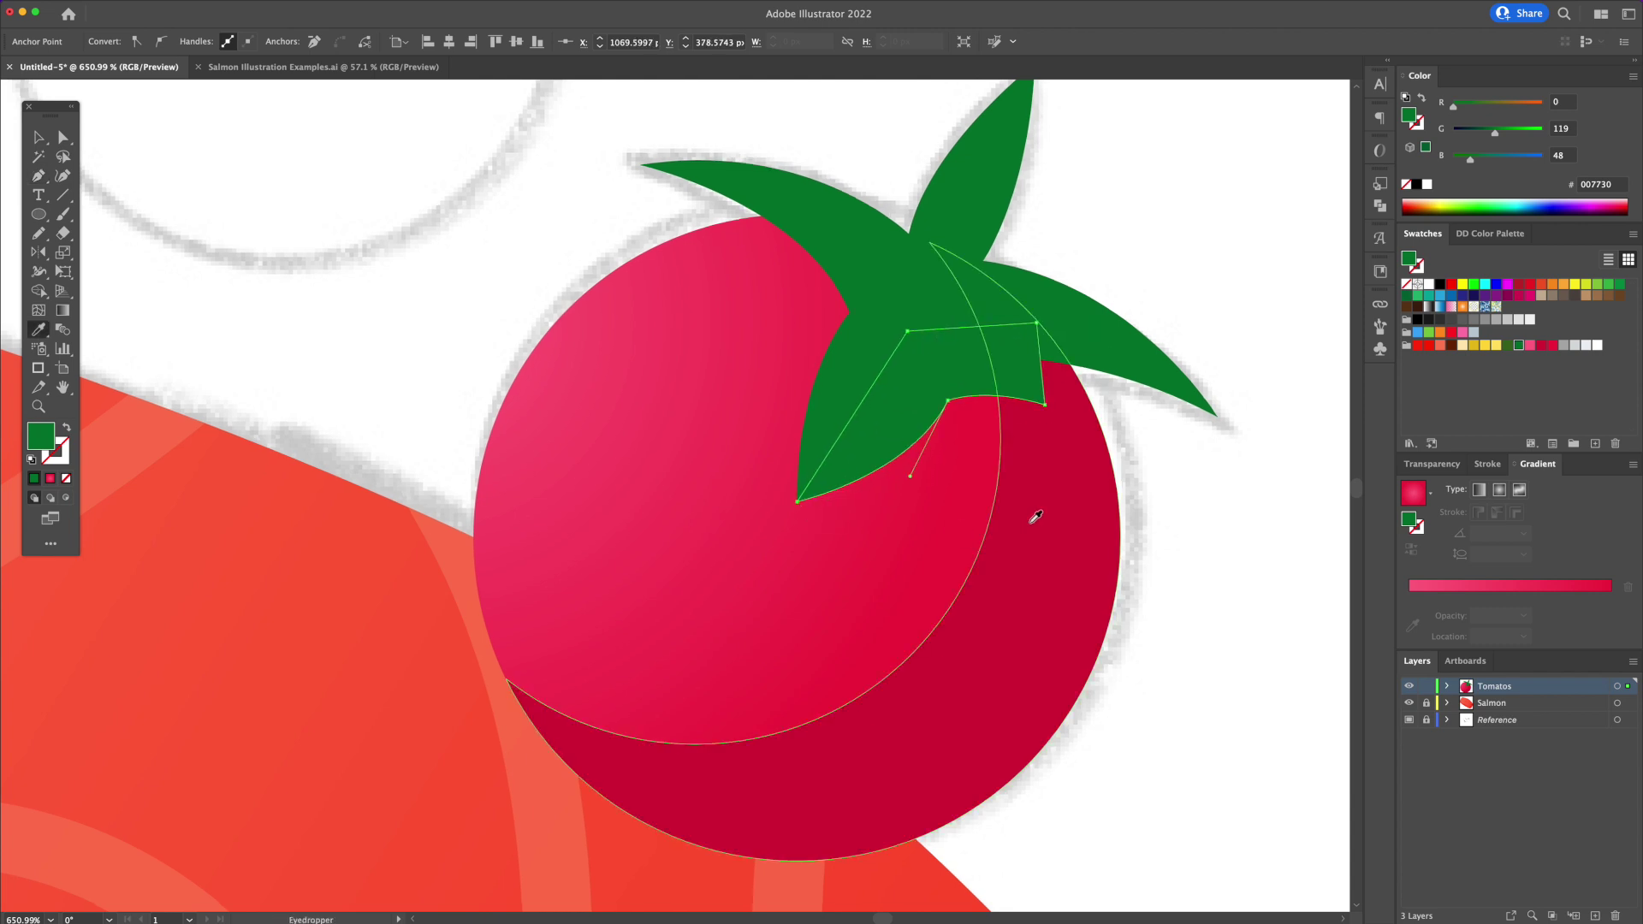
pyautogui.click(1035, 513)
pyautogui.press('v')
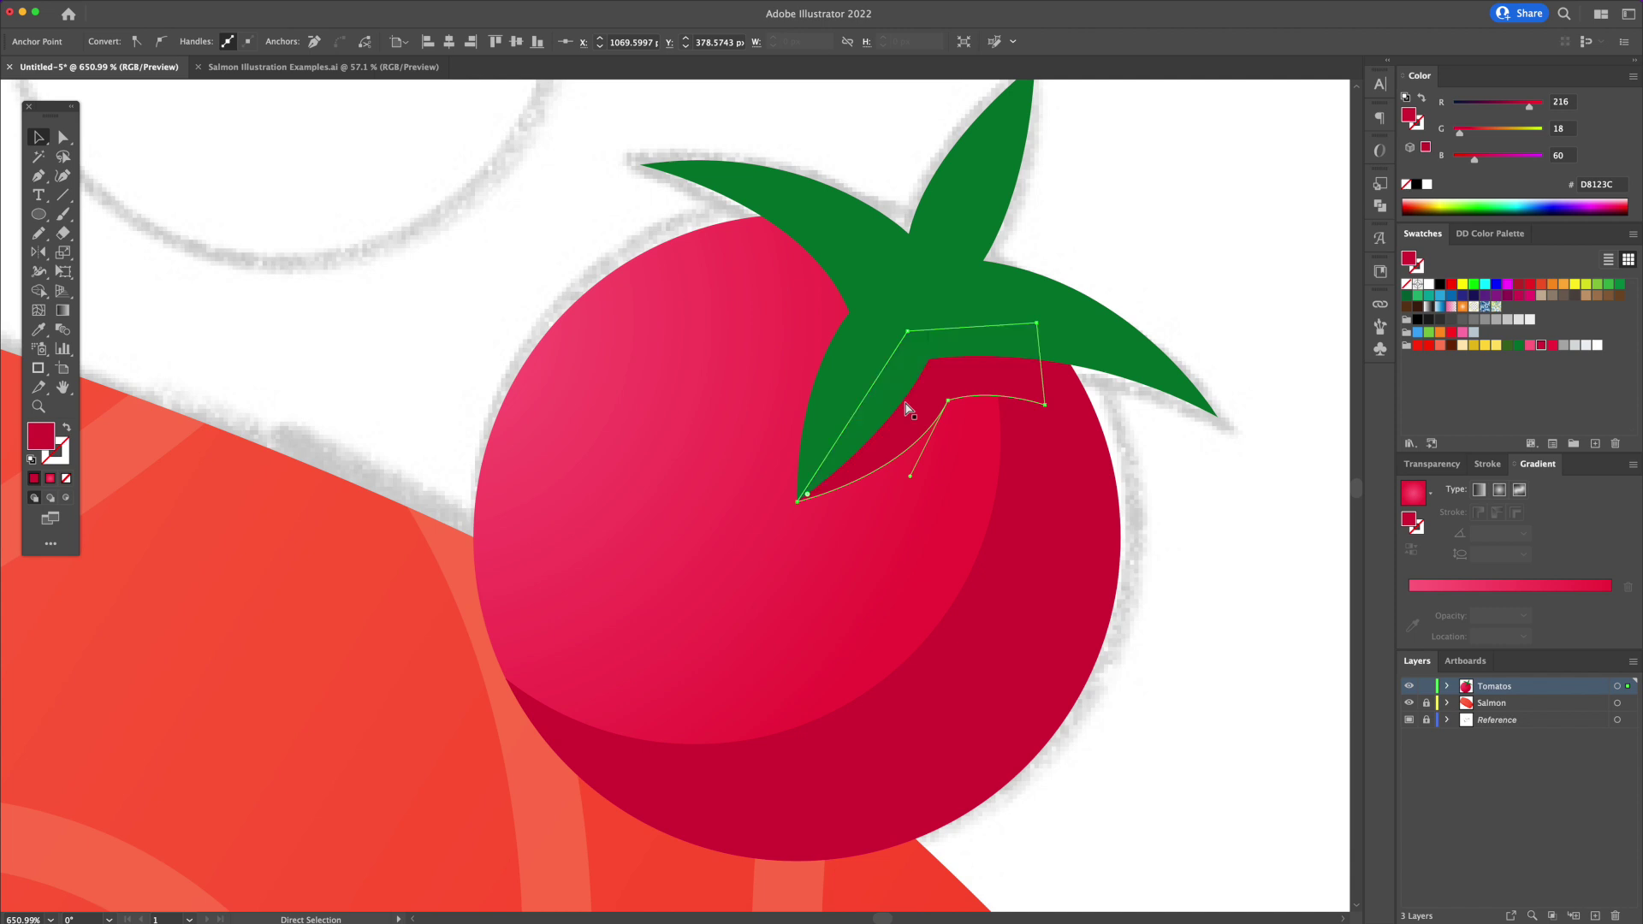
pyautogui.click(906, 404)
pyautogui.press('super+bracketleft')
pyautogui.click(1181, 467)
# - Draw a pink elliptical highlight on the tomato's upper left and tilt it to follow the curve
pyautogui.moveTo(1184, 469); pyautogui.dragTo(1088, 588)
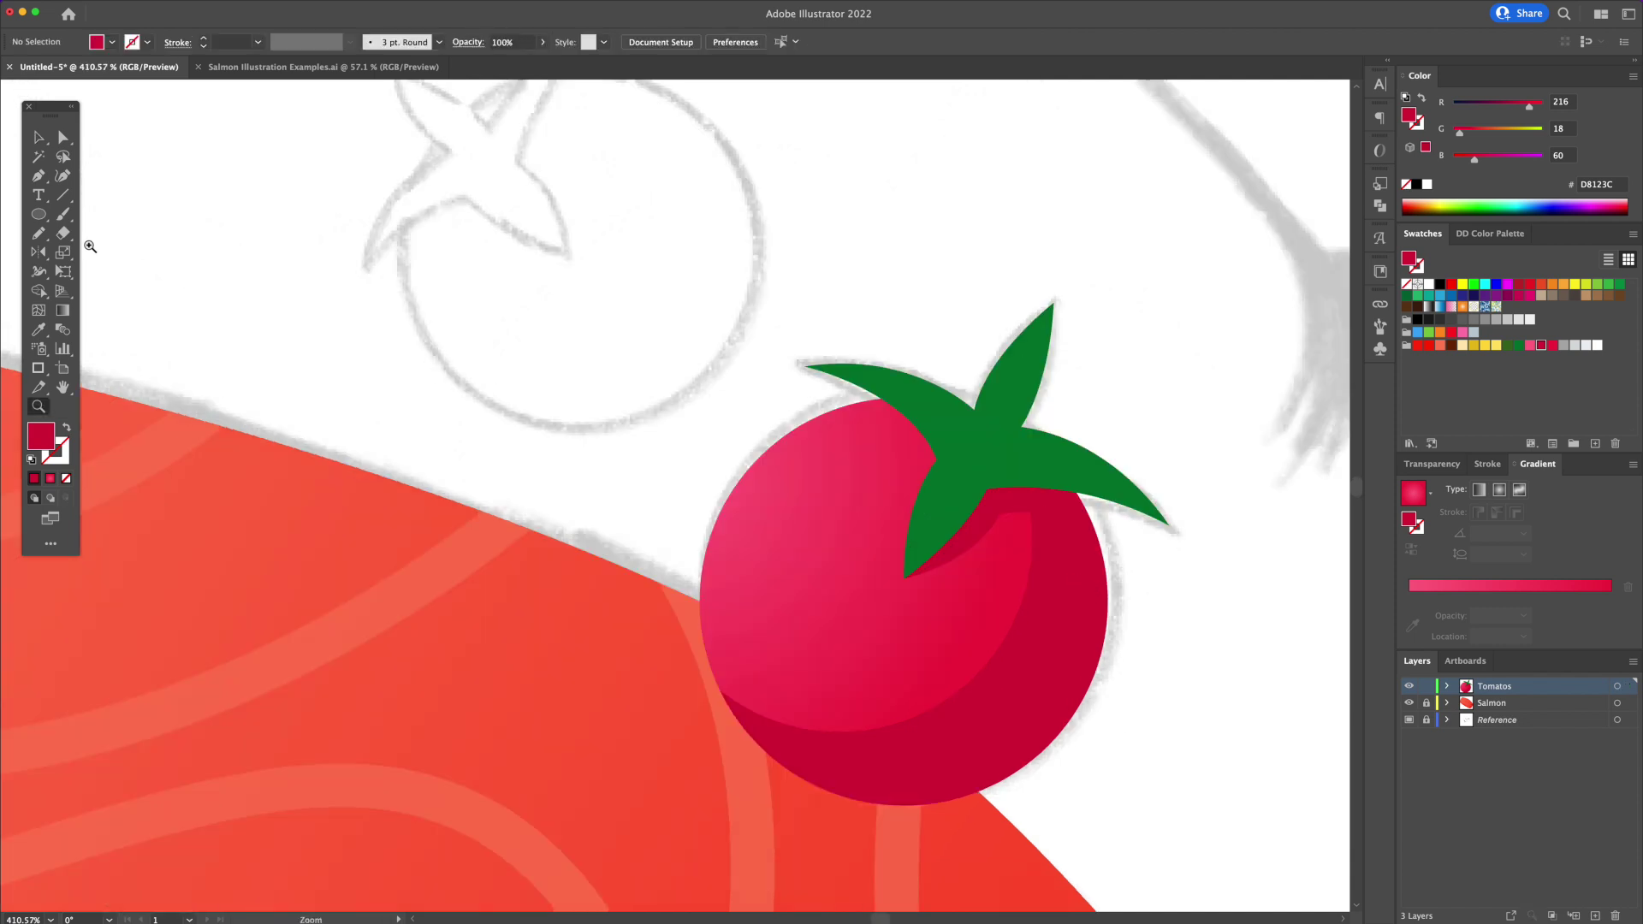
pyautogui.click(1530, 346)
pyautogui.moveTo(753, 519); pyautogui.dragTo(795, 666)
pyautogui.moveTo(807, 568)
pyautogui.mouseDown()
pyautogui.moveTo(838, 574)
pyautogui.moveTo(808, 492)
pyautogui.moveTo(819, 554)
pyautogui.moveTo(782, 548)
pyautogui.mouseUp()
pyautogui.press('v')
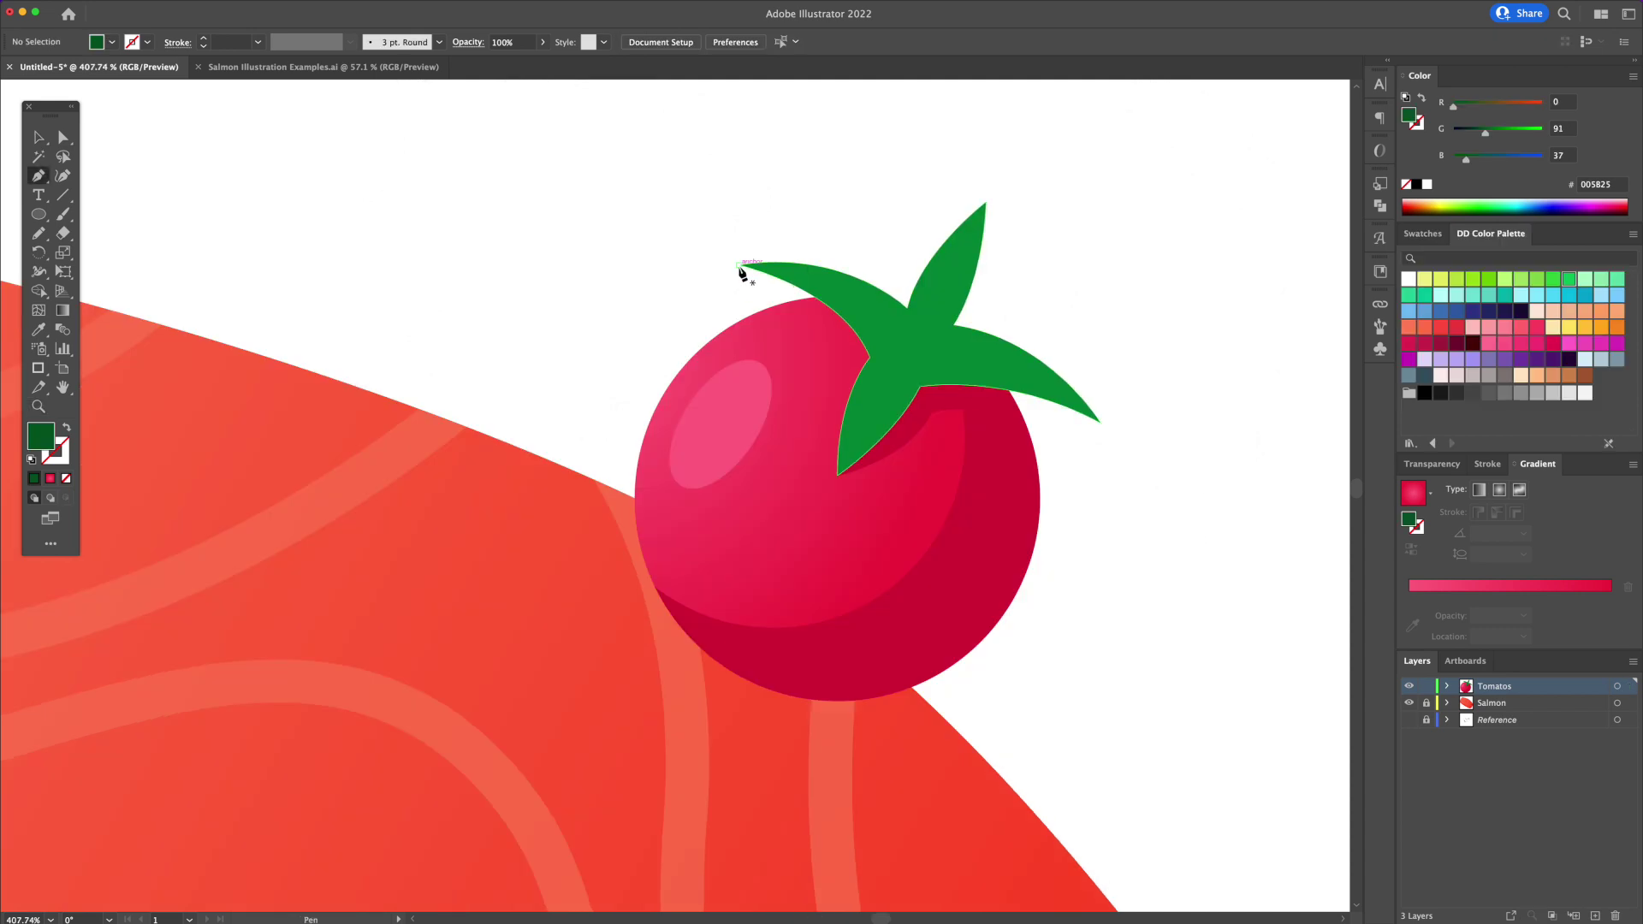
# - Draw a closed dark green Pen shape, RGB 0, 91, 37, over the lower edge of the tomato's left leaf
pyautogui.click(739, 266)
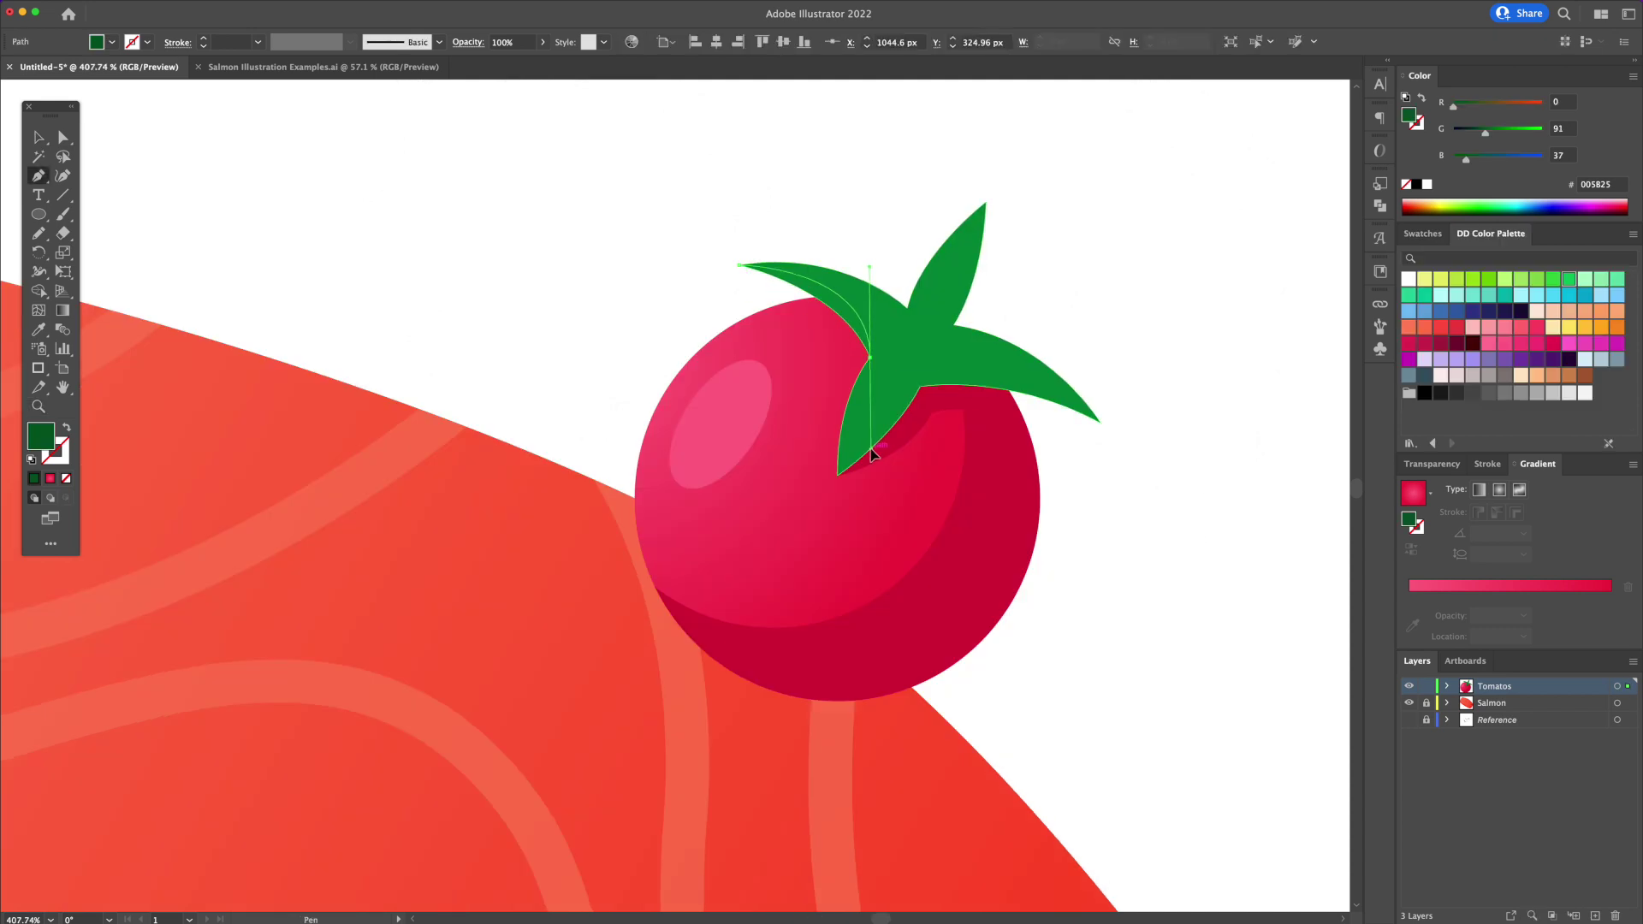
pyautogui.moveTo(867, 356); pyautogui.dragTo(871, 447)
pyautogui.click(869, 357)
pyautogui.click(778, 351)
pyautogui.click(718, 311)
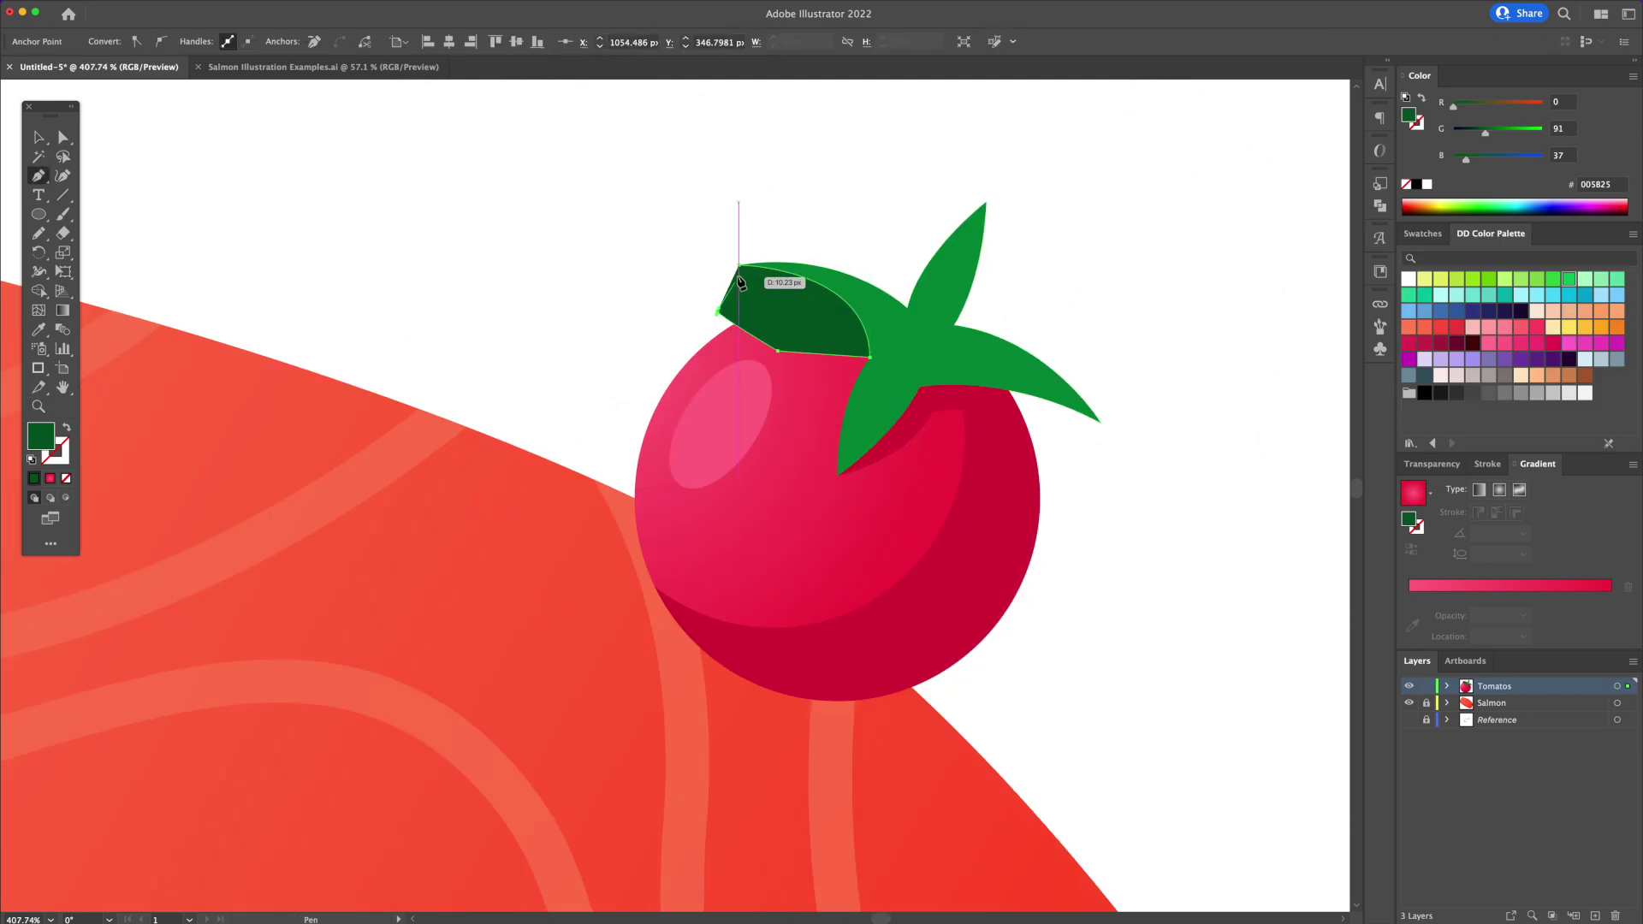
pyautogui.click(740, 265)
# - Trim the dark green shape to the left leaf with Shape Builder, removing the part outside the leaf
pyautogui.press('v')
pyautogui.keyDown('shift'); pyautogui.click(921, 337); pyautogui.keyUp('shift')
pyautogui.hotkey('shift', 'm')
pyautogui.keyDown('alt'); pyautogui.click(798, 321); pyautogui.keyUp('alt')
pyautogui.press('v')
pyautogui.click(1085, 300)
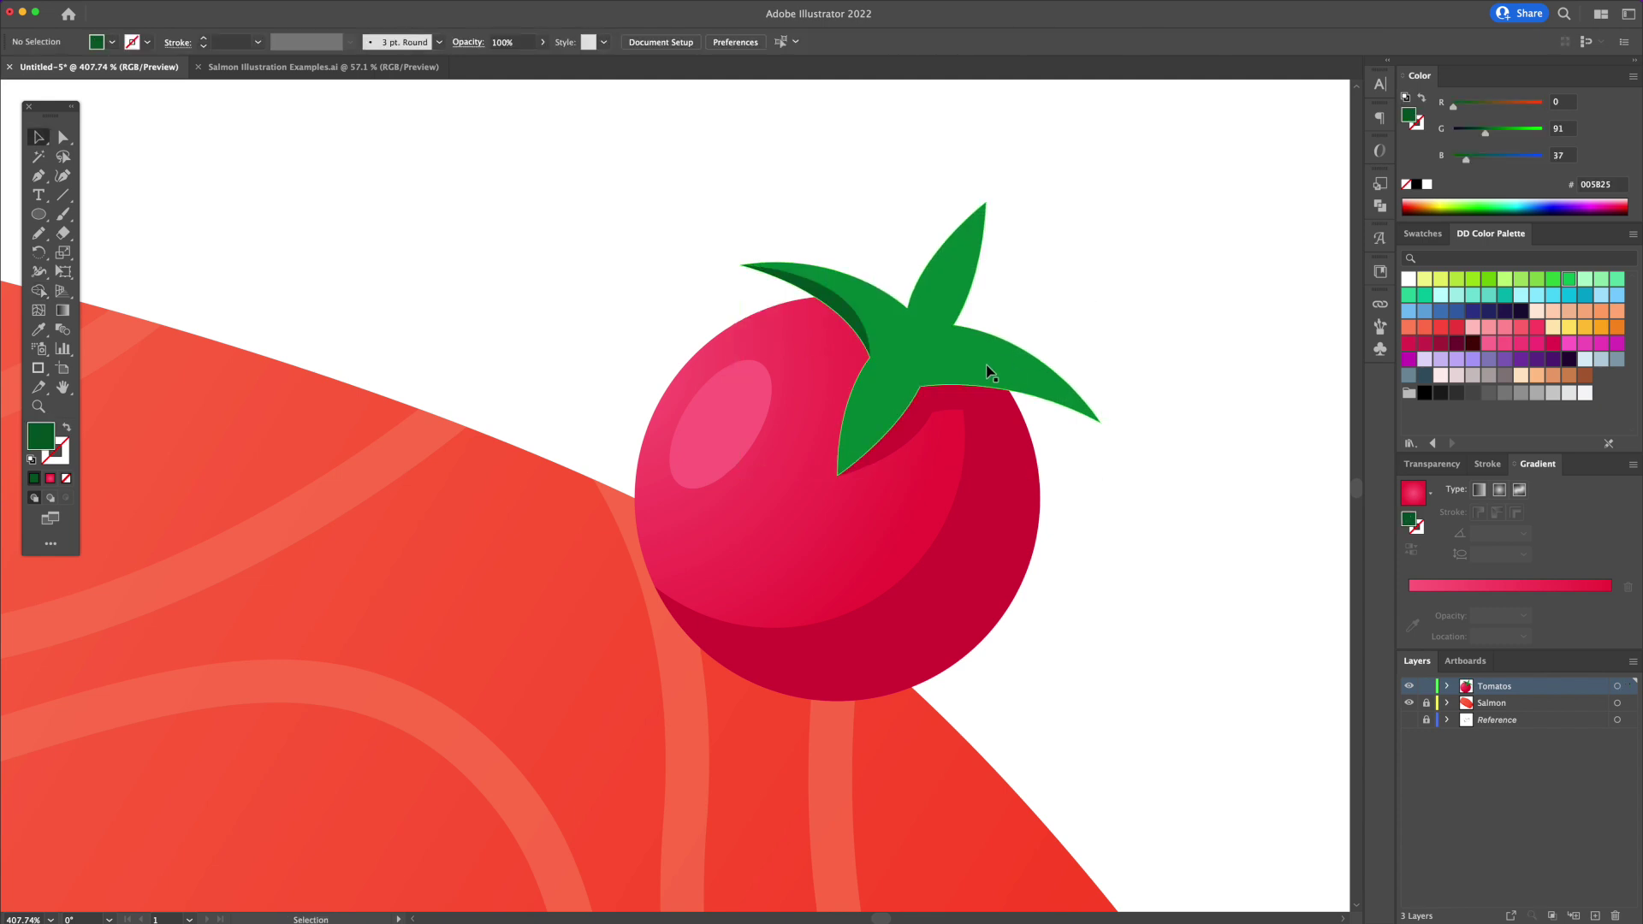
# - Draw a closed dark green Pen shape over the lower edge of the right leaf, from its base to its tip
pyautogui.press('p')
pyautogui.click(920, 387)
pyautogui.moveTo(1101, 422); pyautogui.dragTo(1210, 529)
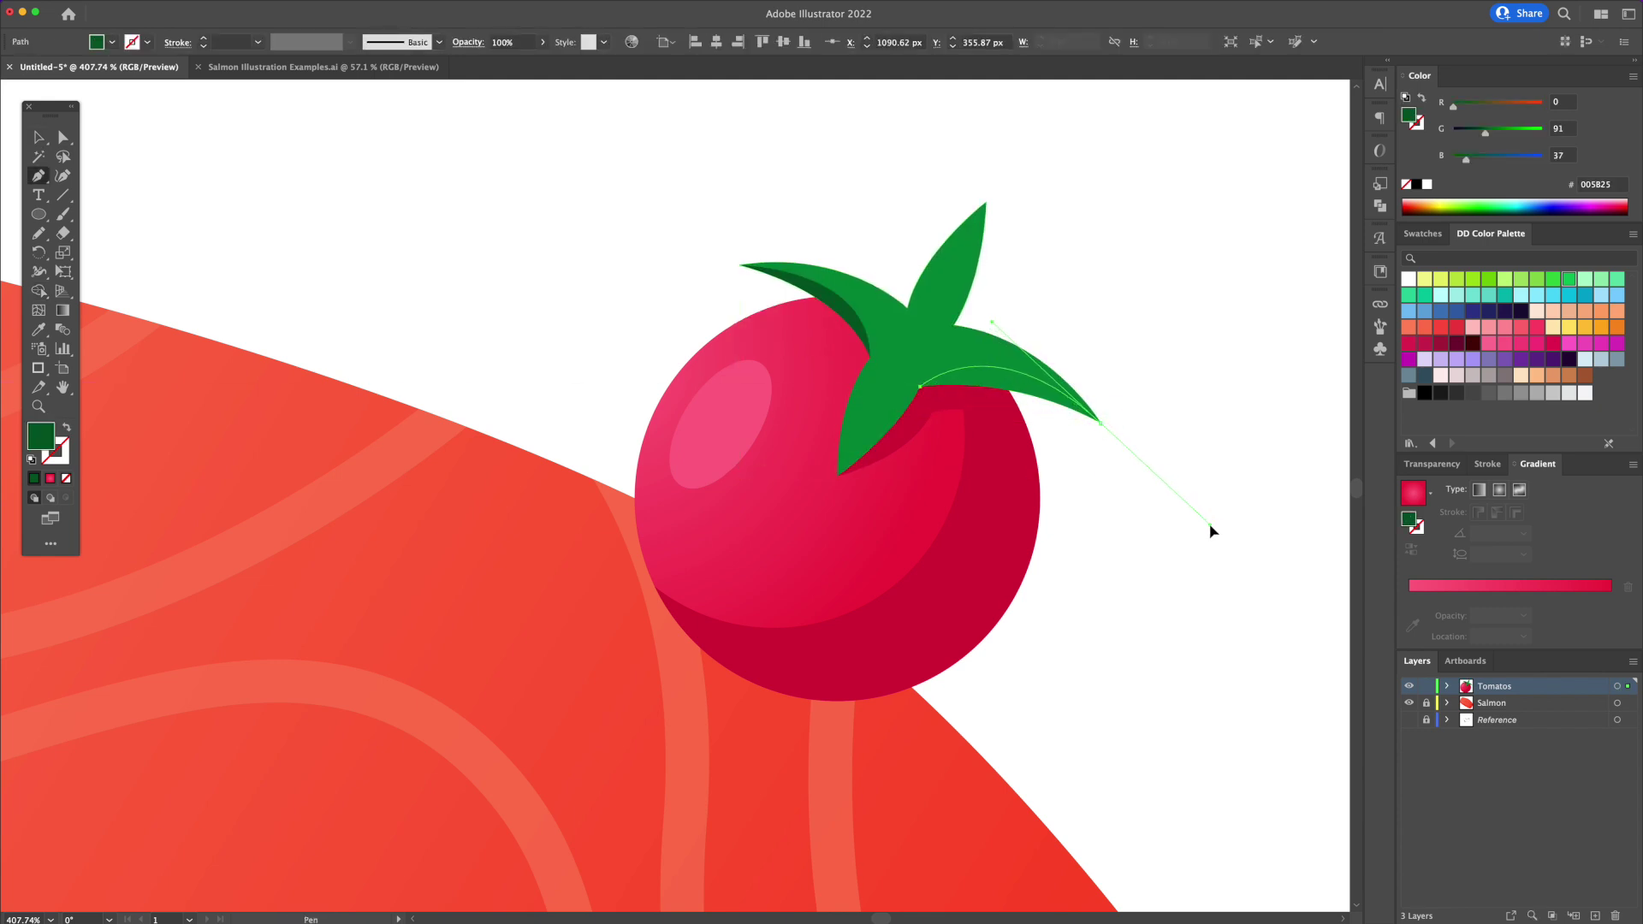
pyautogui.keyDown('alt'); pyautogui.click(1099, 422); pyautogui.keyUp('alt')
pyautogui.click(1084, 441)
pyautogui.click(960, 441)
pyautogui.click(920, 387)
# - Remove the part of the dark green shape outside the right leaf with Shape Builder
pyautogui.keyDown('shift'); pyautogui.keyDown('super'); pyautogui.click(897, 389); pyautogui.keyUp('super'); pyautogui.keyUp('shift')
pyautogui.hotkey('shift', 'm')
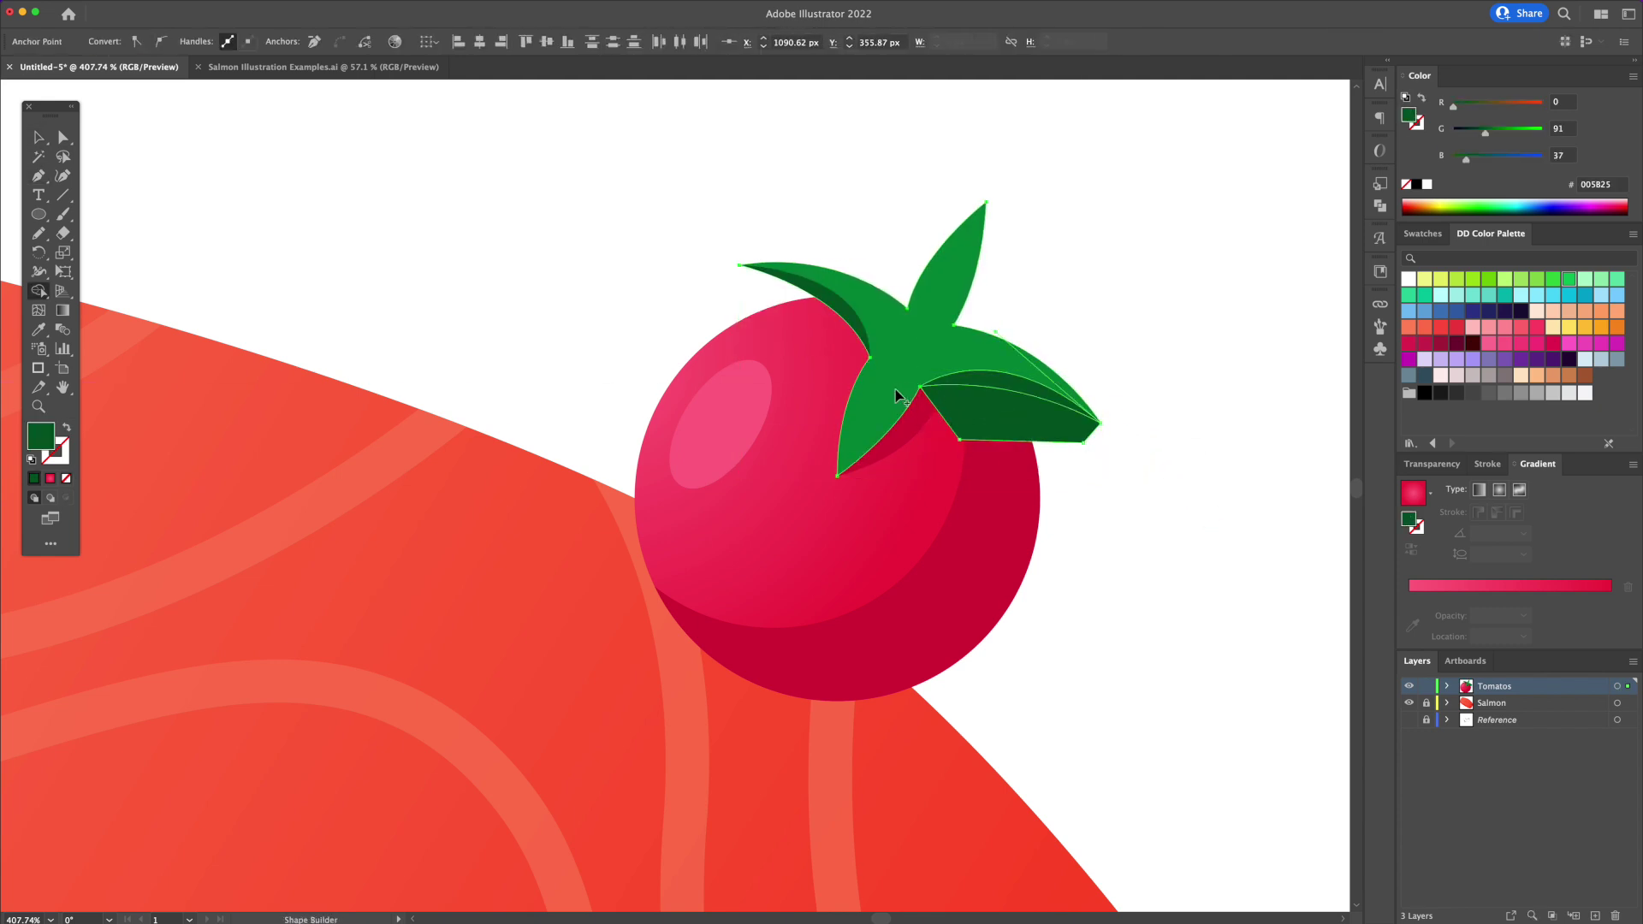
pyautogui.keyDown('alt'); pyautogui.click(1010, 423); pyautogui.keyUp('alt')
pyautogui.keyDown('super'); pyautogui.click(1154, 356); pyautogui.keyUp('super')
# - Duplicate the tomato onto the second sketched tomato and rotate the copy to match the sketch
pyautogui.moveTo(1100, 345); pyautogui.dragTo(857, 301)
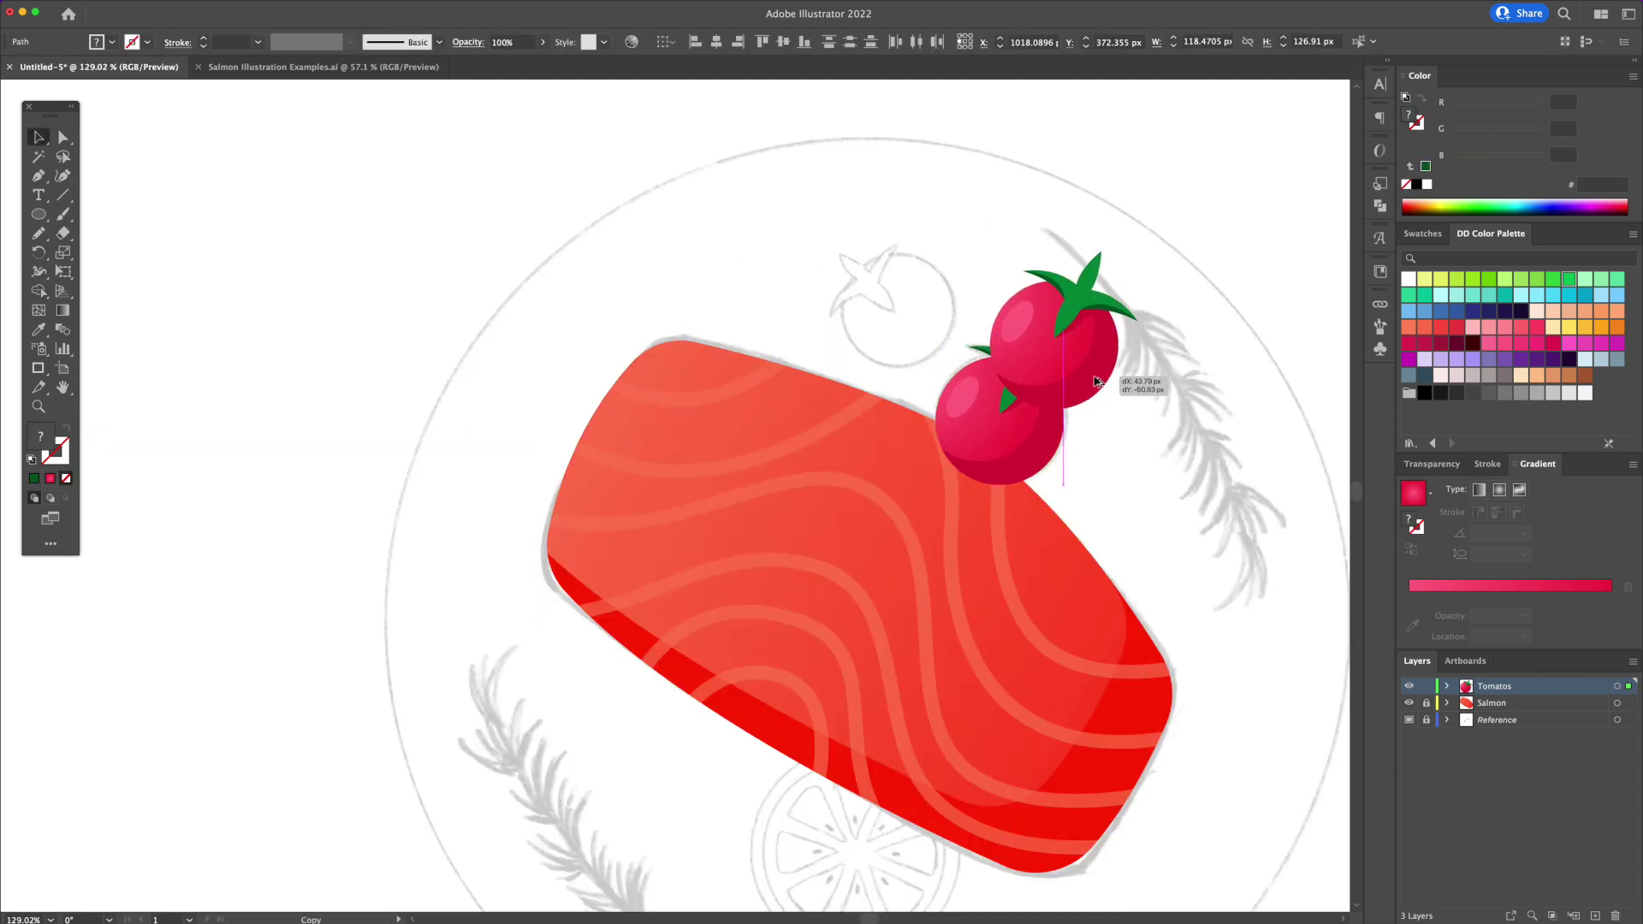
pyautogui.moveTo(979, 210); pyautogui.dragTo(929, 291)
pyautogui.click(1263, 343)
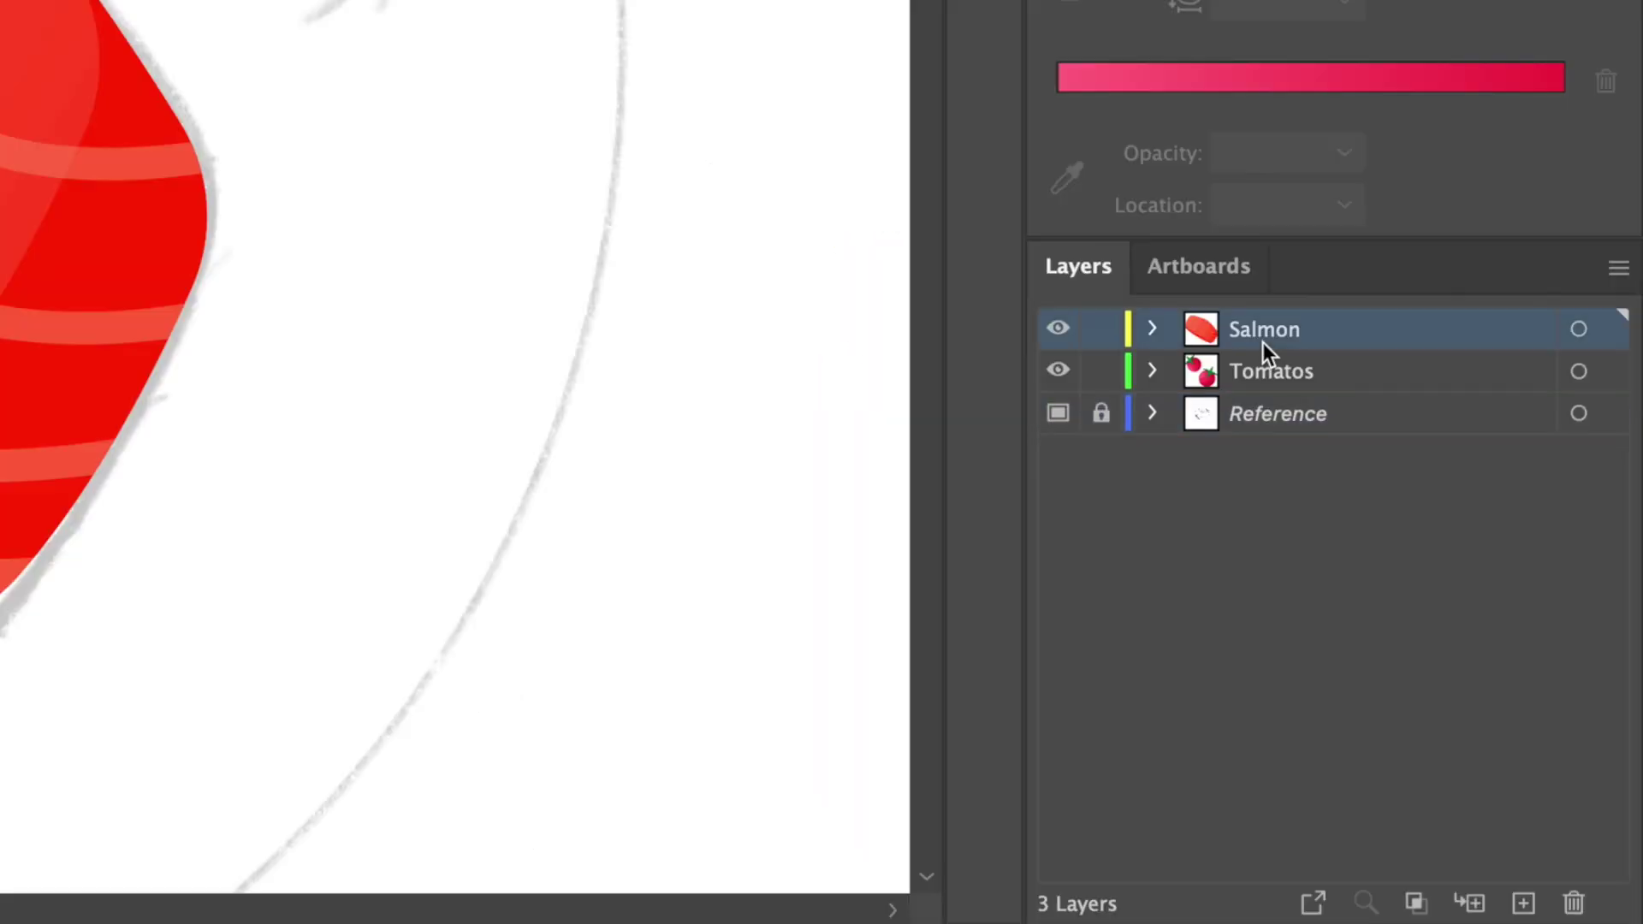
# - Add a layer named "Lemon 1" above the Salmon layer and lock the Salmon and Tomatos layers
pyautogui.click(1524, 903)
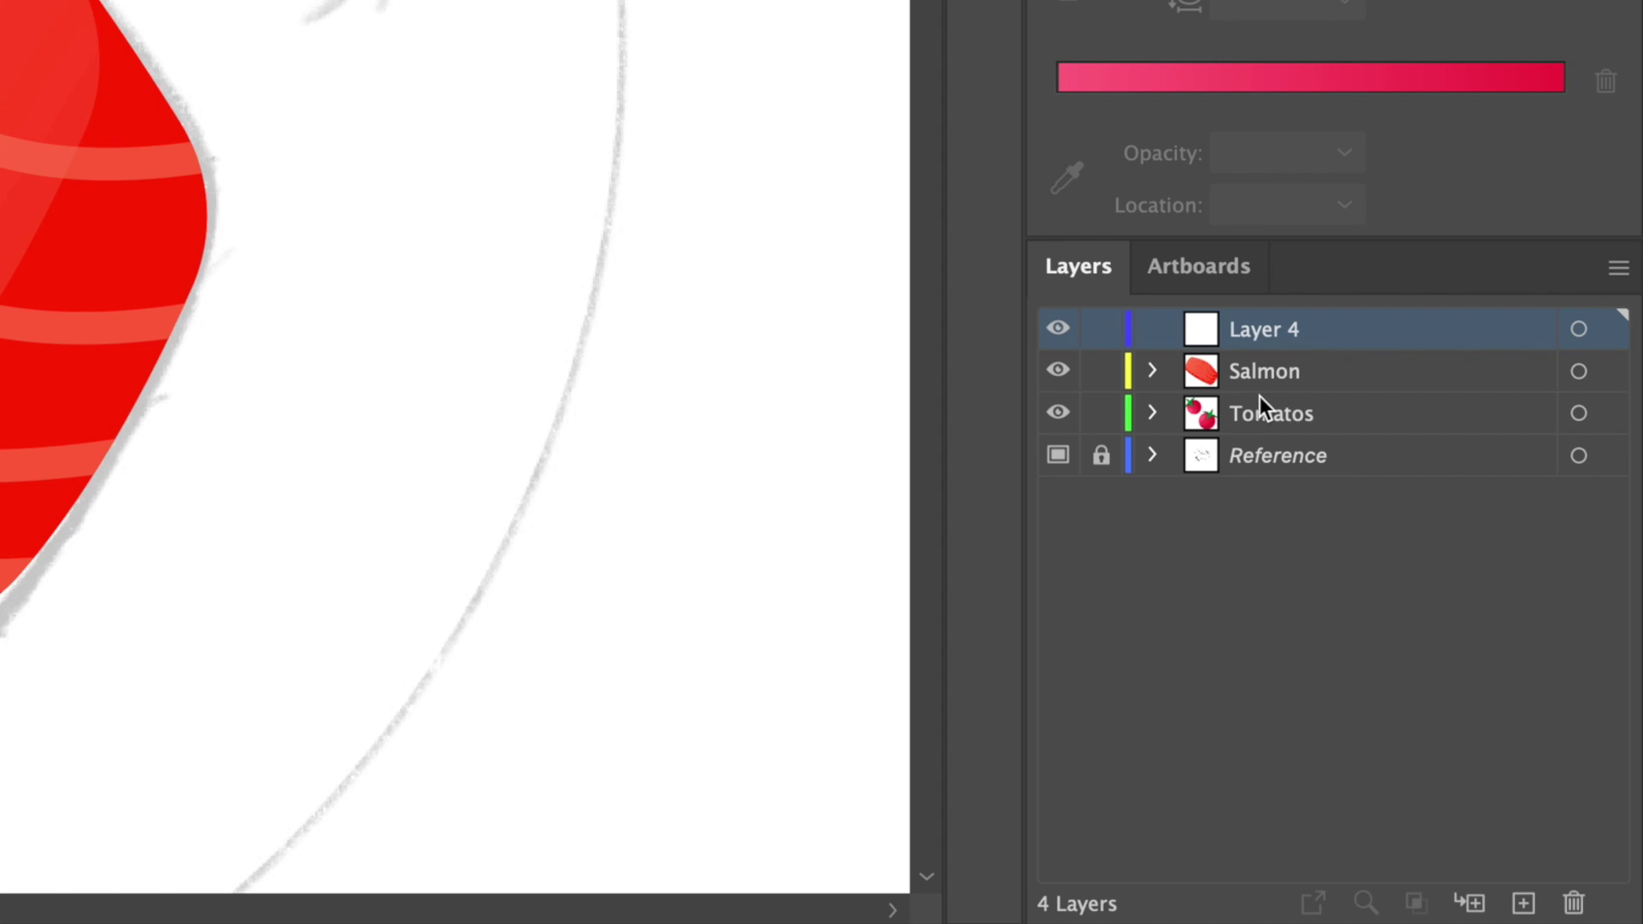
pyautogui.doubleClick(1271, 336)
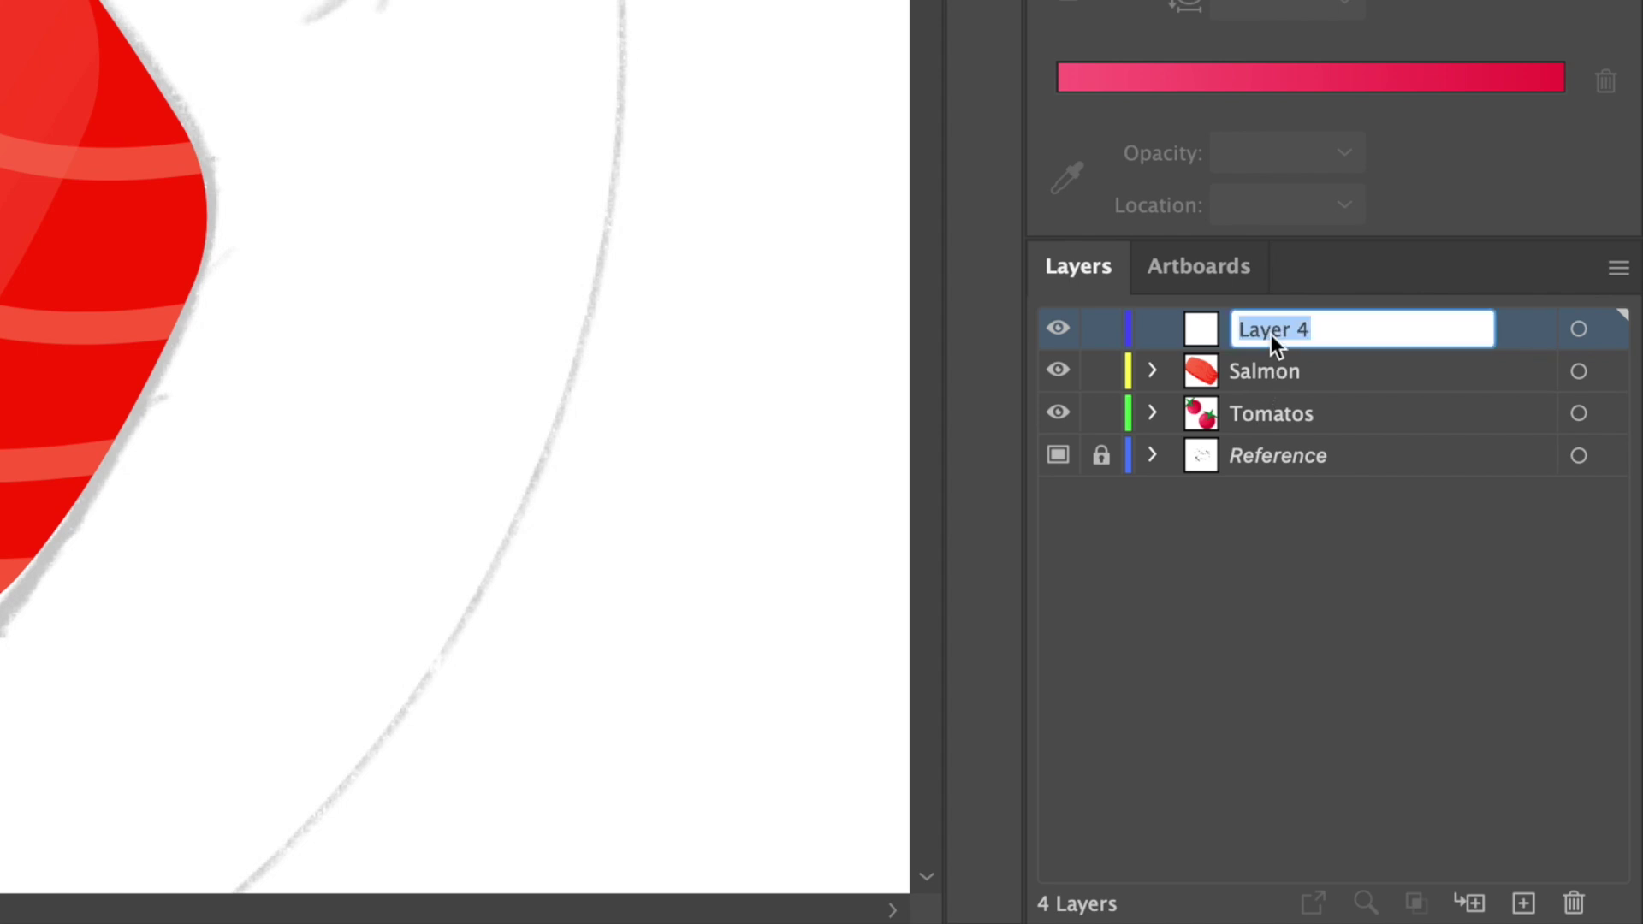
pyautogui.write('Lemon 1')
pyautogui.press('Return')
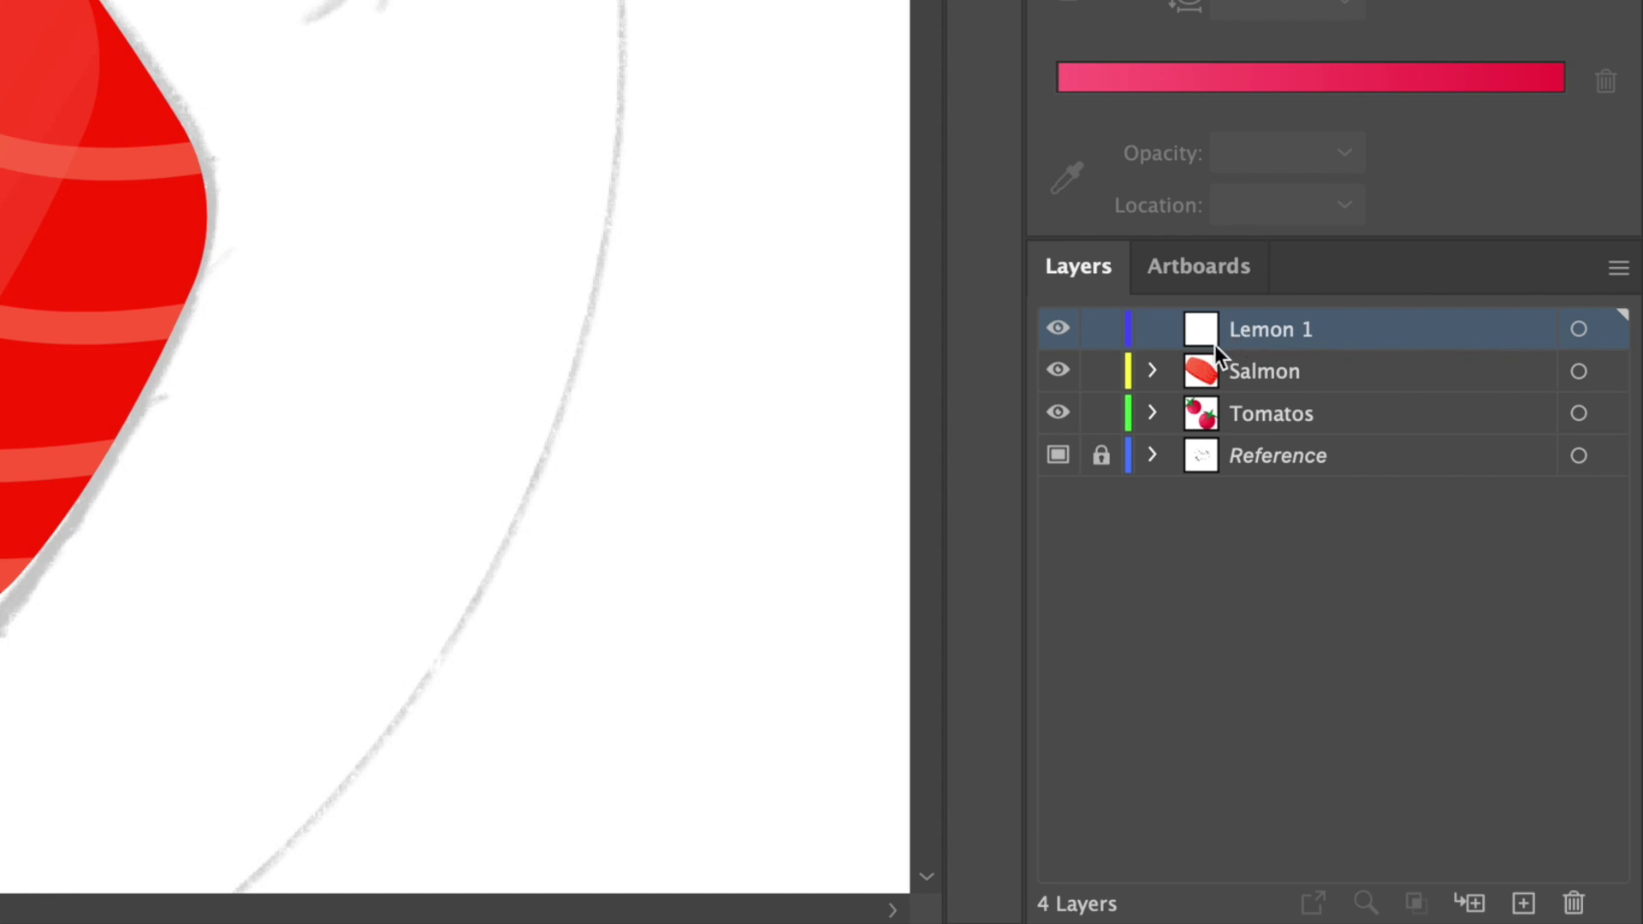
pyautogui.click(1102, 372)
# - Draw a circle about 215 px wide around the sketched lemon and add a concentric copy about 191 px wide inside it
pyautogui.moveTo(790, 510); pyautogui.dragTo(1043, 743)
pyautogui.press('v')
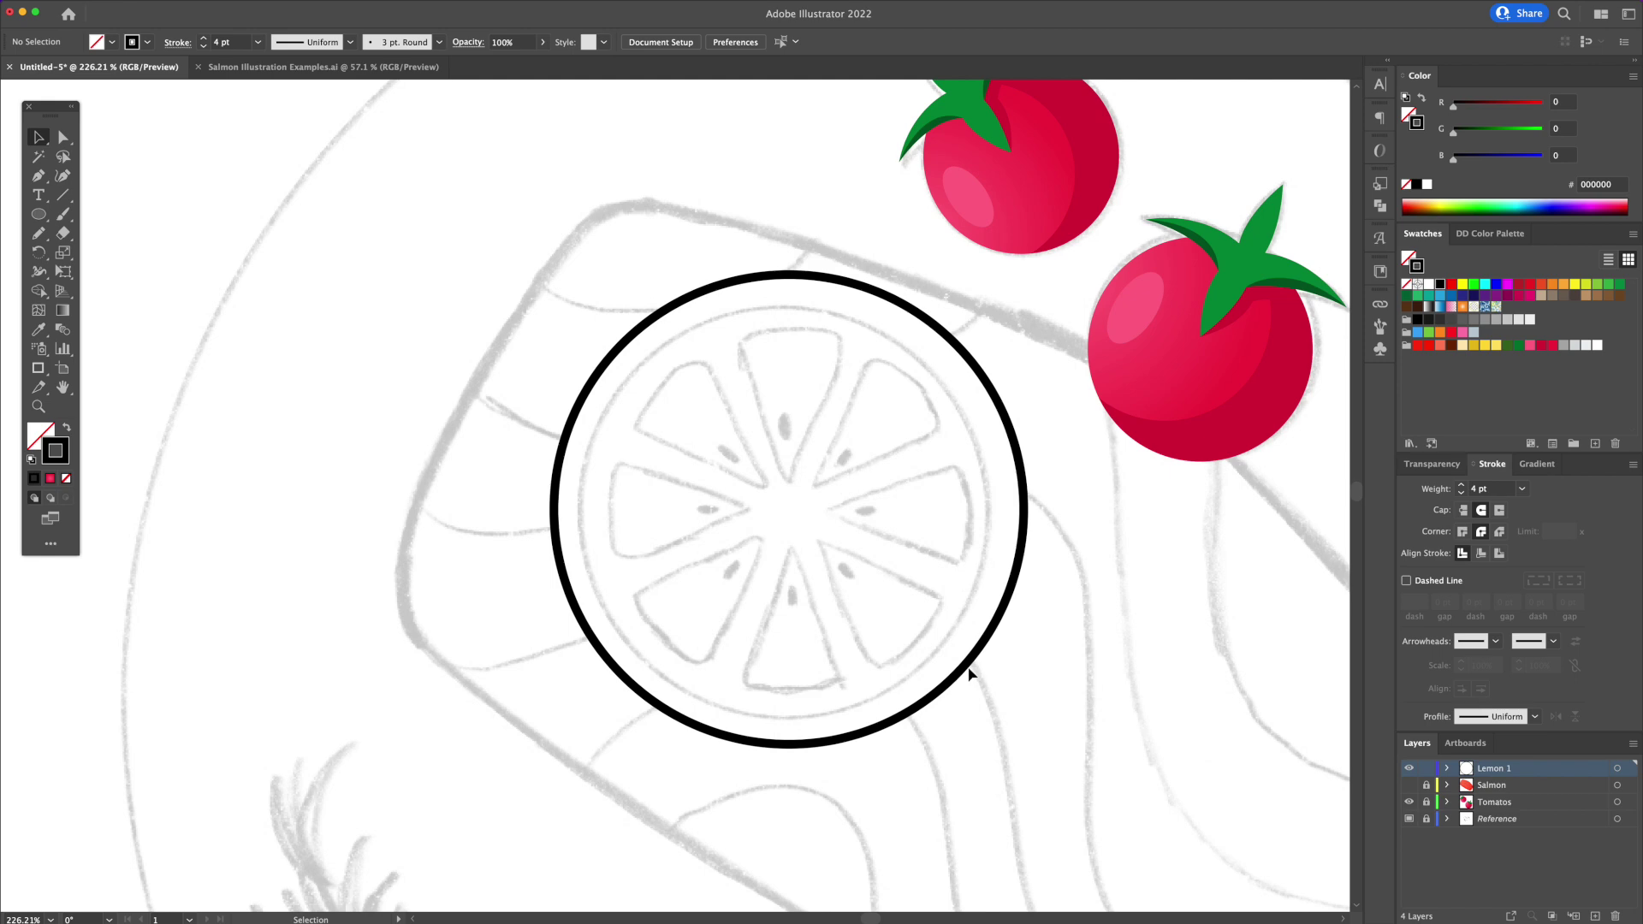
pyautogui.moveTo(1026, 275); pyautogui.dragTo(999, 302)
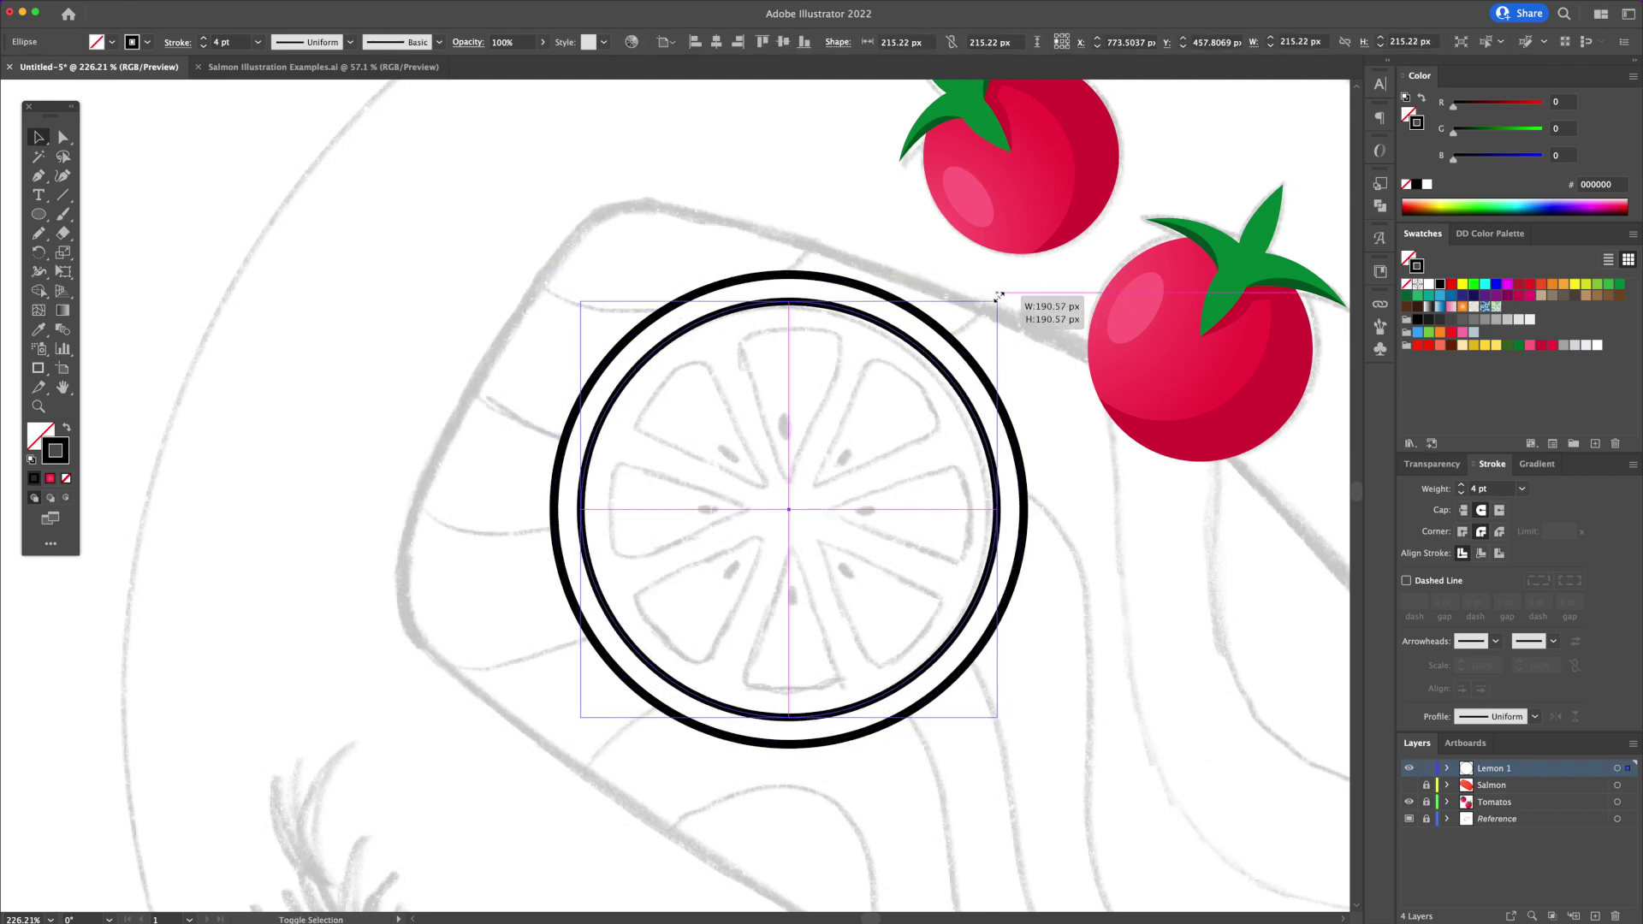
pyautogui.click(1137, 377)
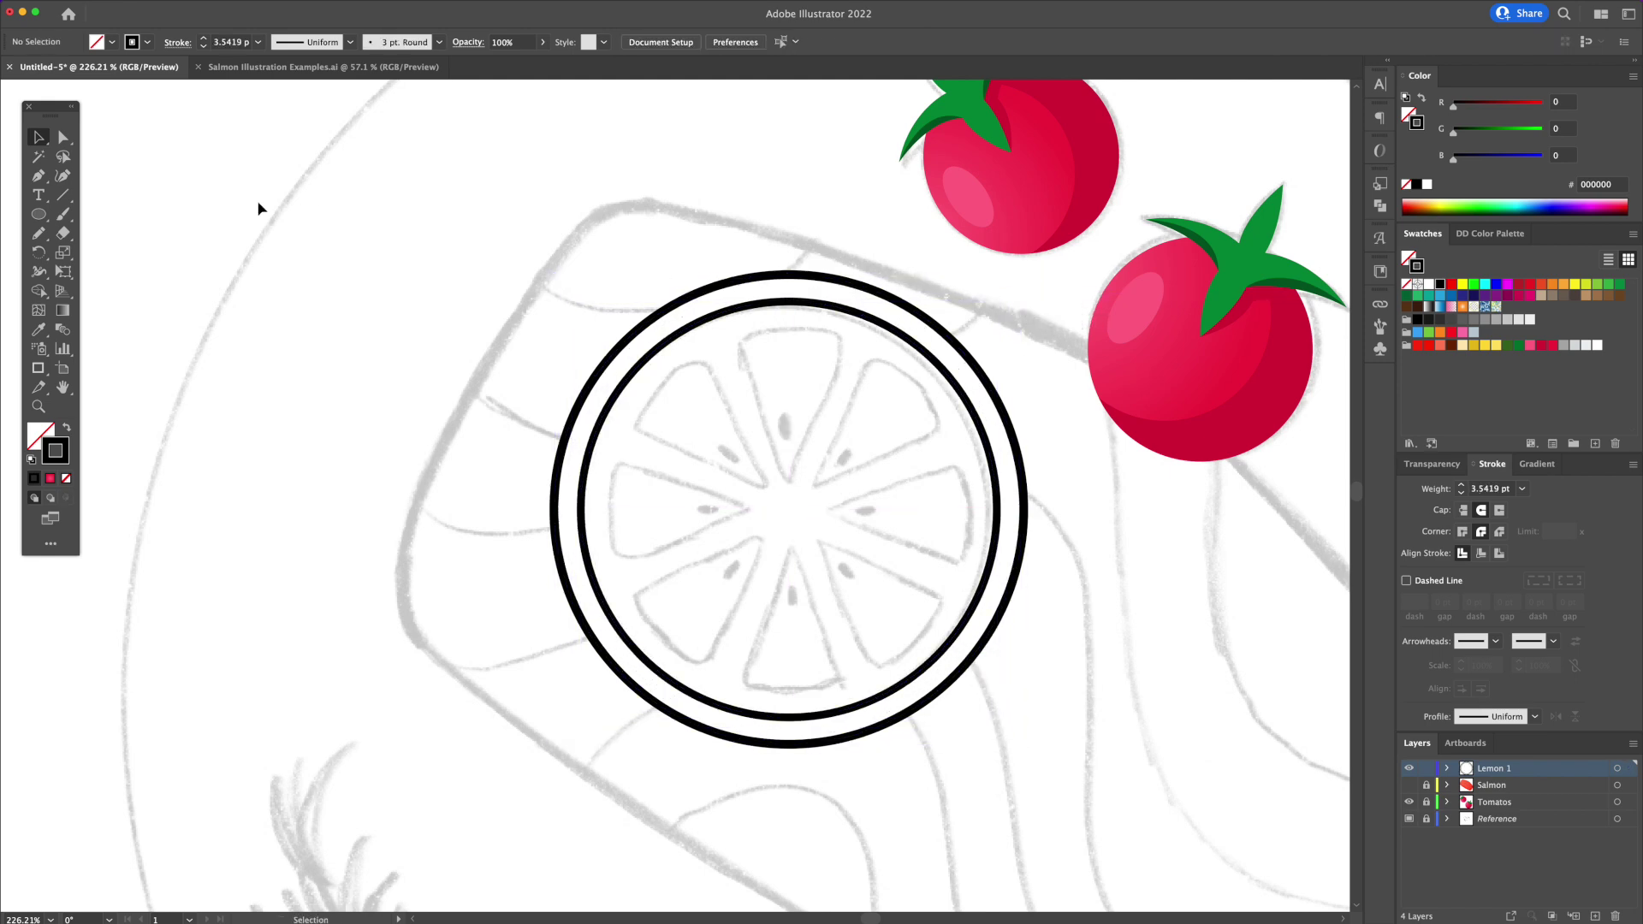
# - Create a 3-sided polygon with a 50 px radius at the lemon's center
pyautogui.click(45, 216)
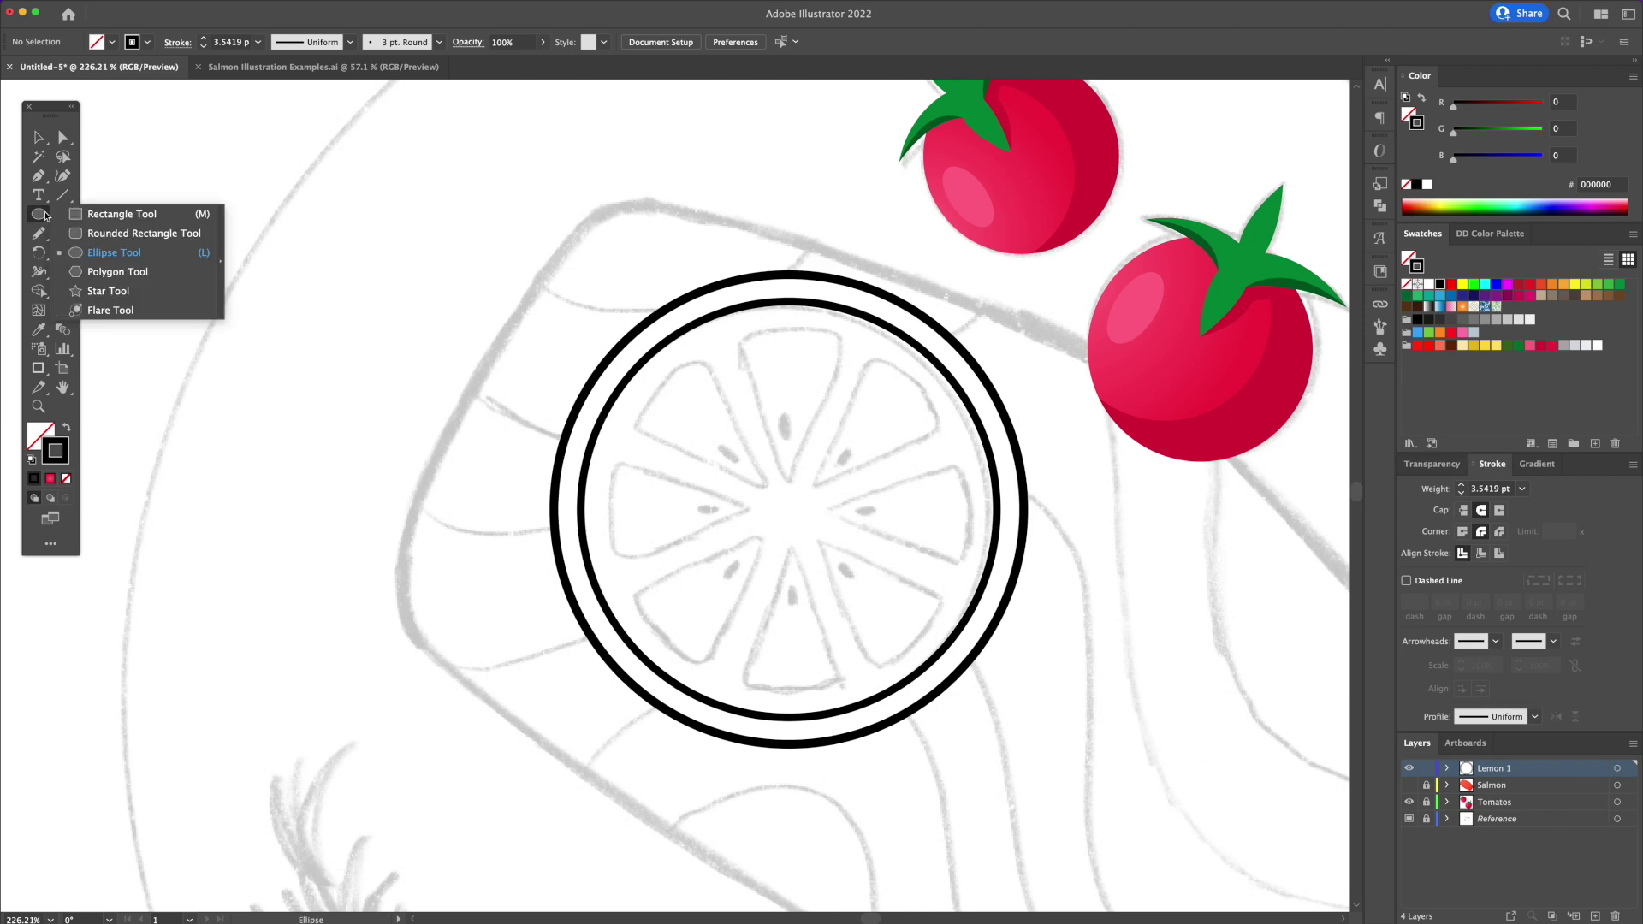
pyautogui.click(100, 272)
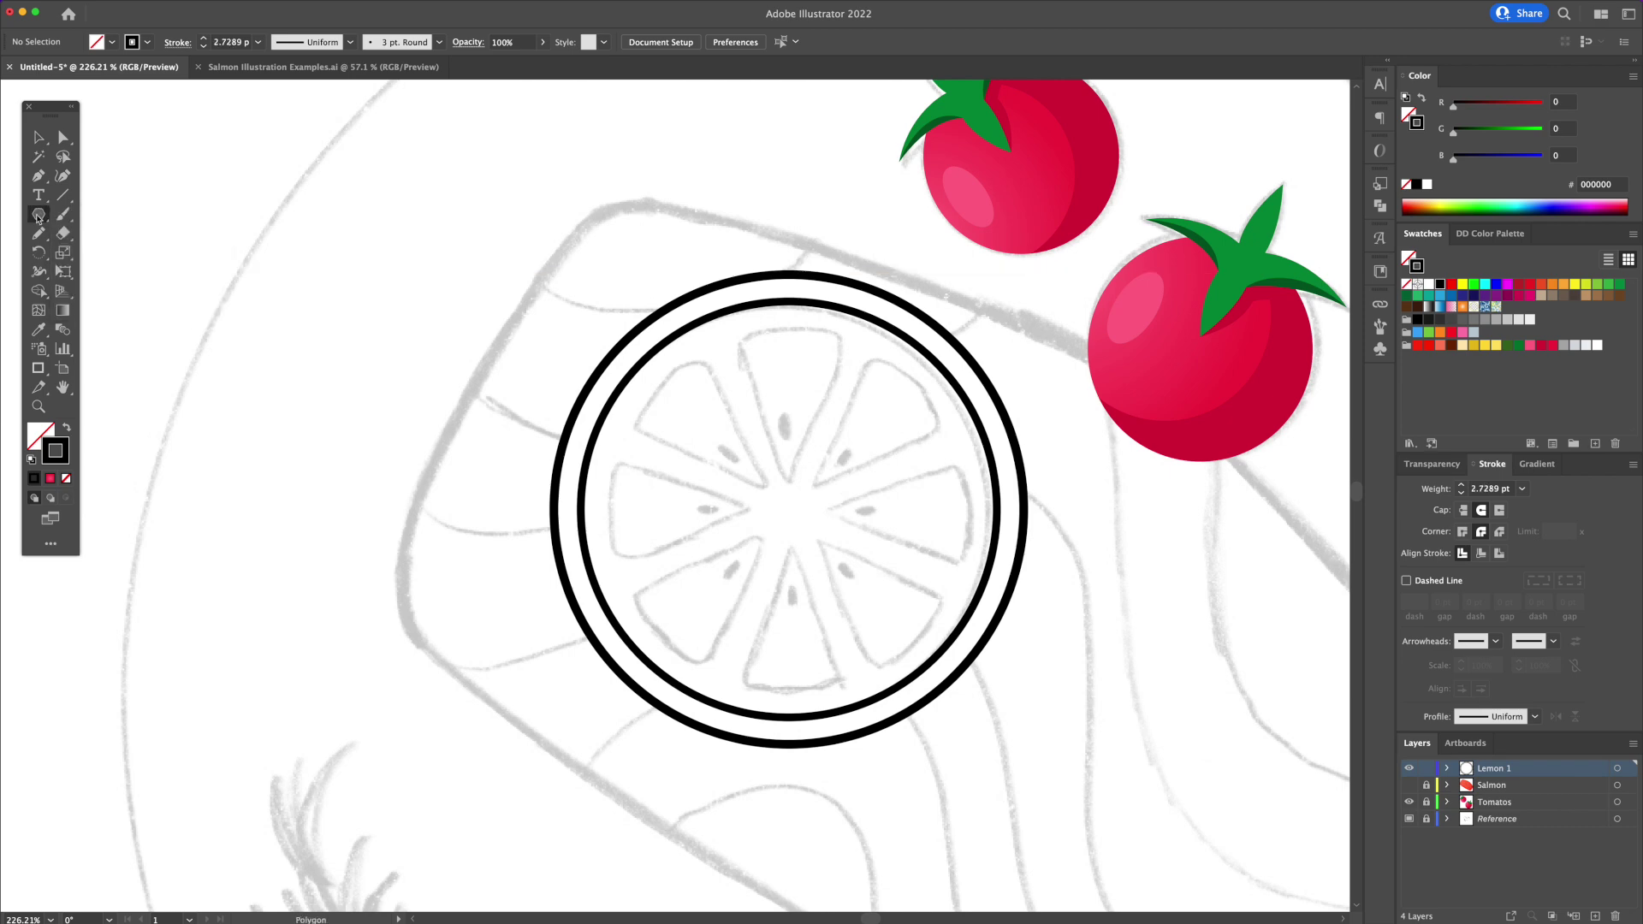
pyautogui.click(40, 218)
pyautogui.click(103, 279)
pyautogui.click(788, 494)
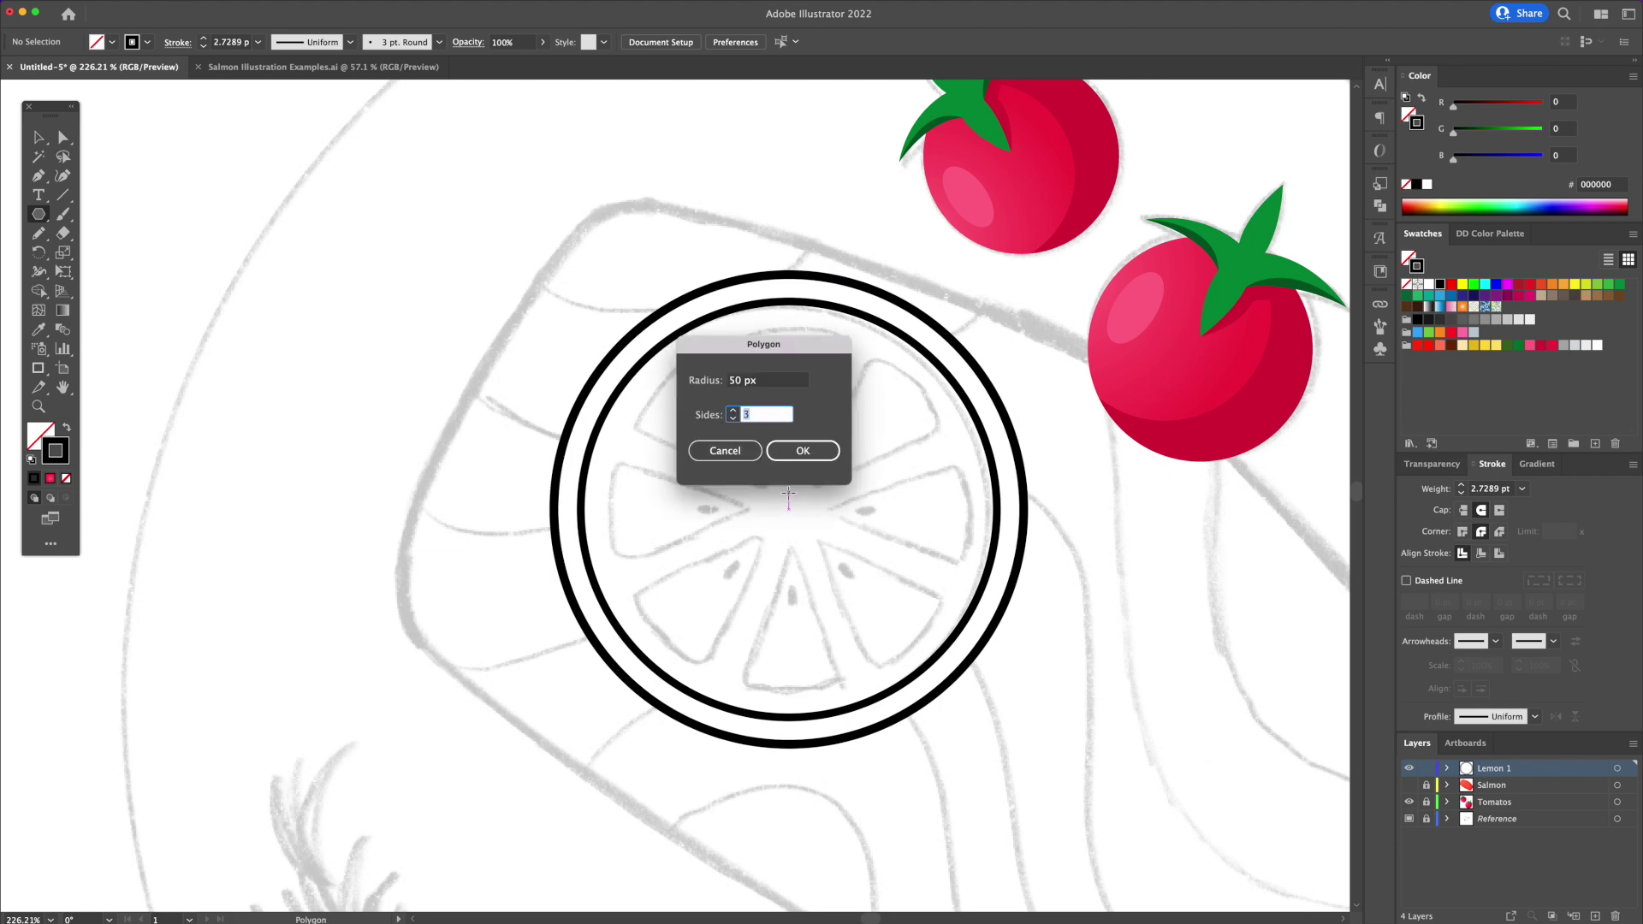
pyautogui.press('Return')
# - Rotate the triangle to point downward and move it over the sketched top segment with its tip near the center
pyautogui.press('r')
pyautogui.moveTo(864, 376); pyautogui.dragTo(777, 560)
pyautogui.press('v')
pyautogui.moveTo(814, 507); pyautogui.dragTo(814, 448)
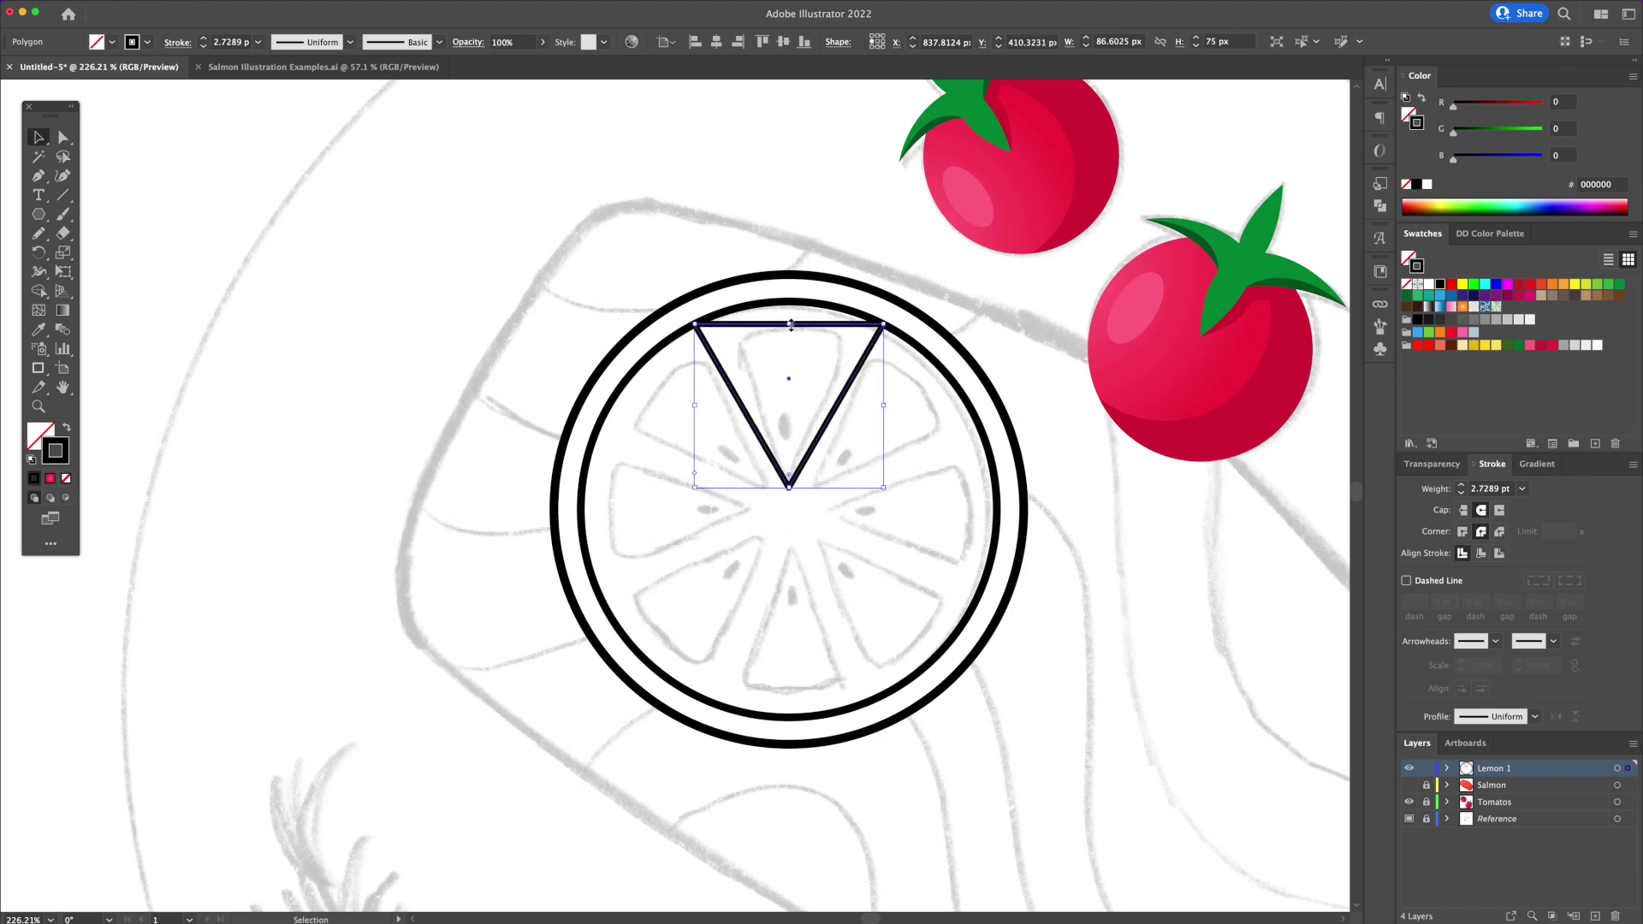
# - Resize the triangle to about 60 × 85 px over the top segment and set the lemon outlines to a 3 pt stroke
pyautogui.moveTo(791, 325); pyautogui.dragTo(789, 302)
pyautogui.moveTo(883, 395); pyautogui.dragTo(857, 396)
pyautogui.click(928, 404)
pyautogui.click(971, 412)
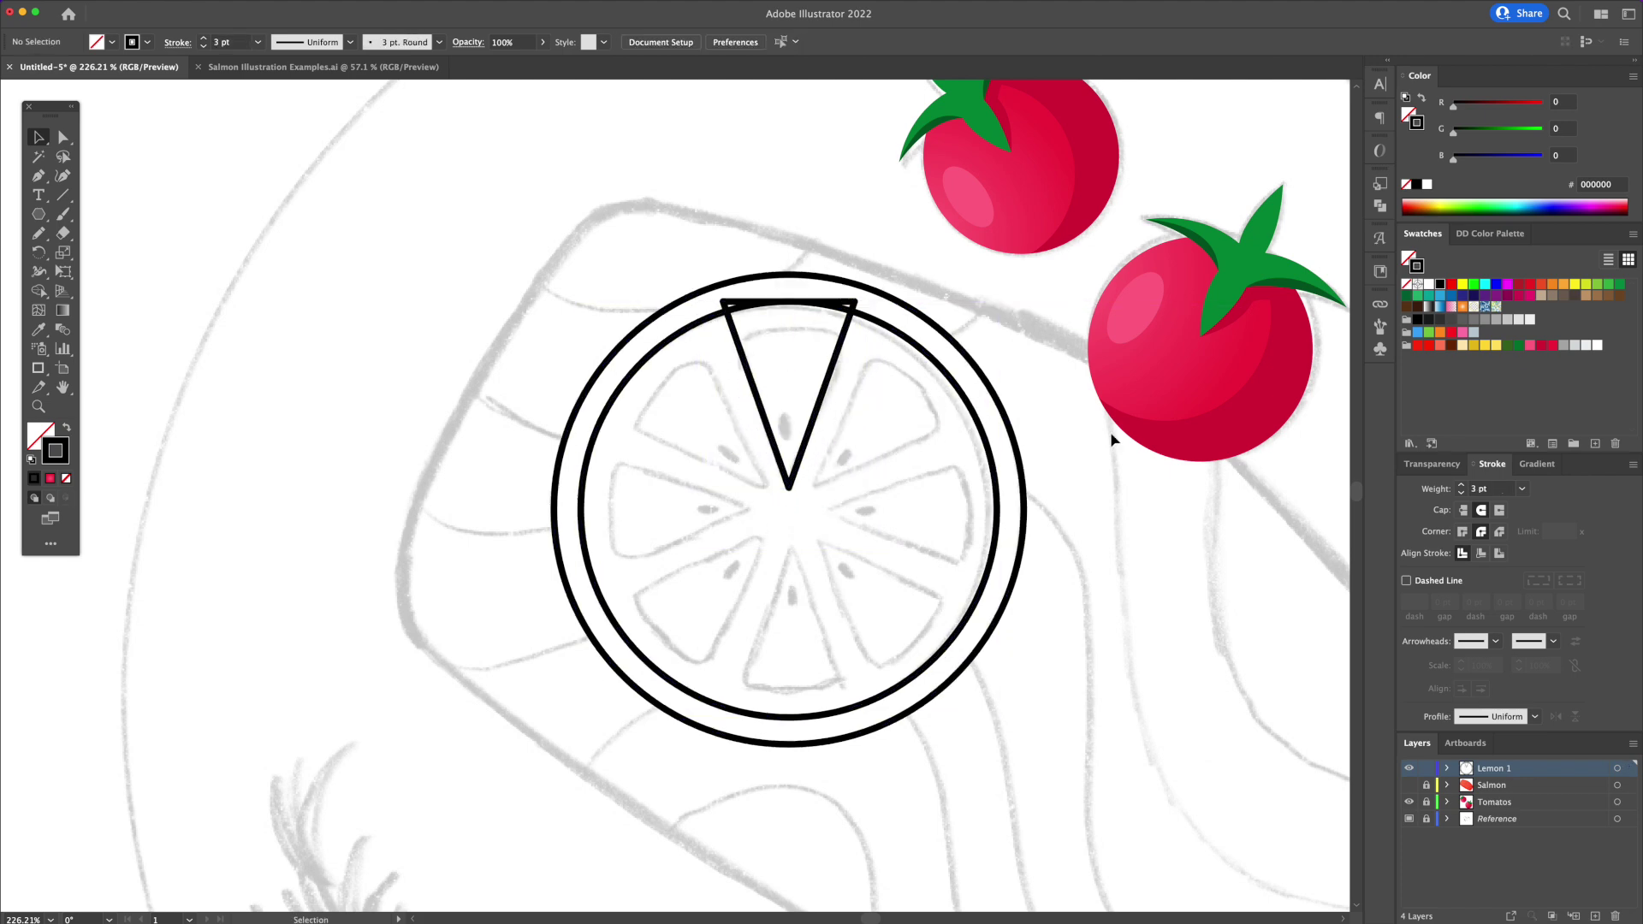
# - Make a smaller concentric copy of the lemon's inner circle, about 170 px wide
pyautogui.click(827, 398)
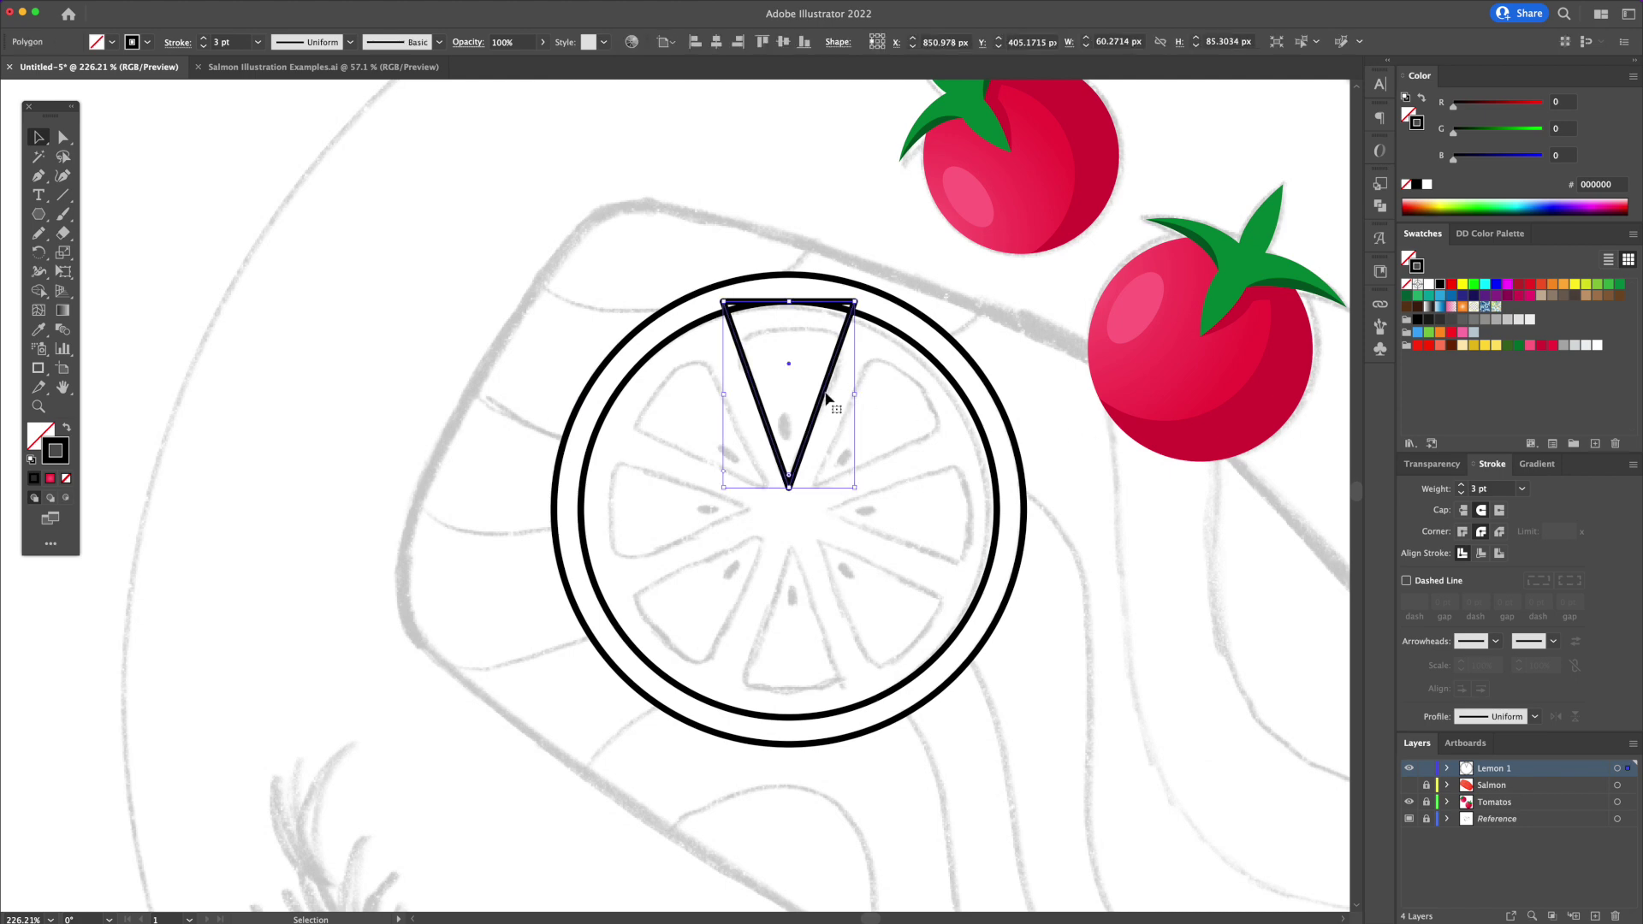
pyautogui.click(942, 367)
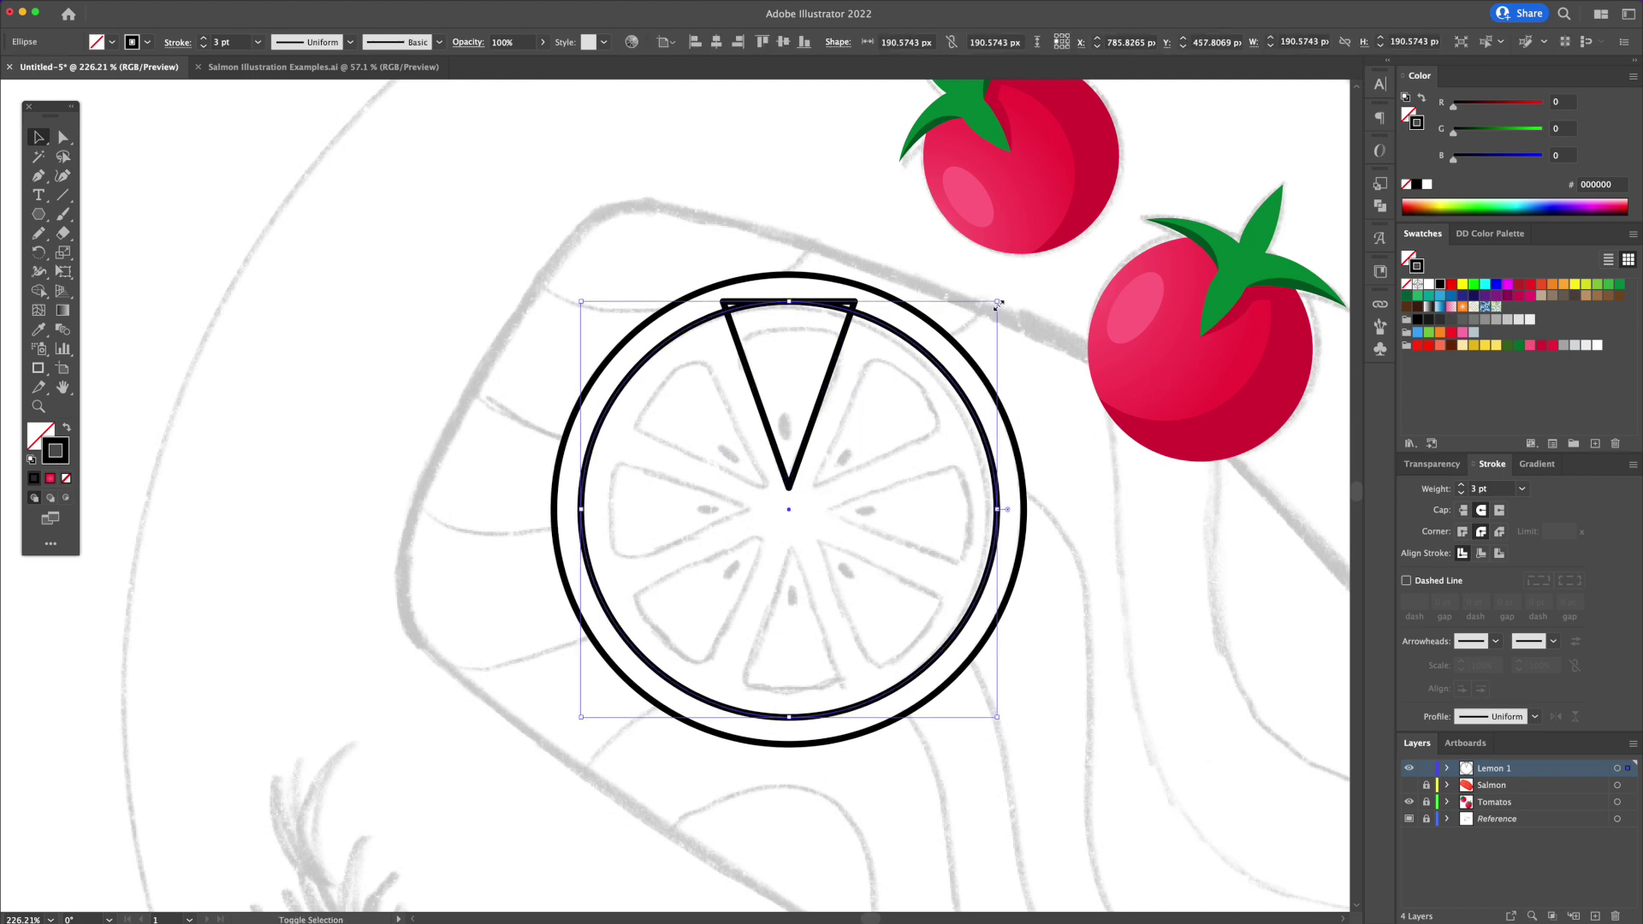
pyautogui.moveTo(998, 303); pyautogui.dragTo(975, 322)
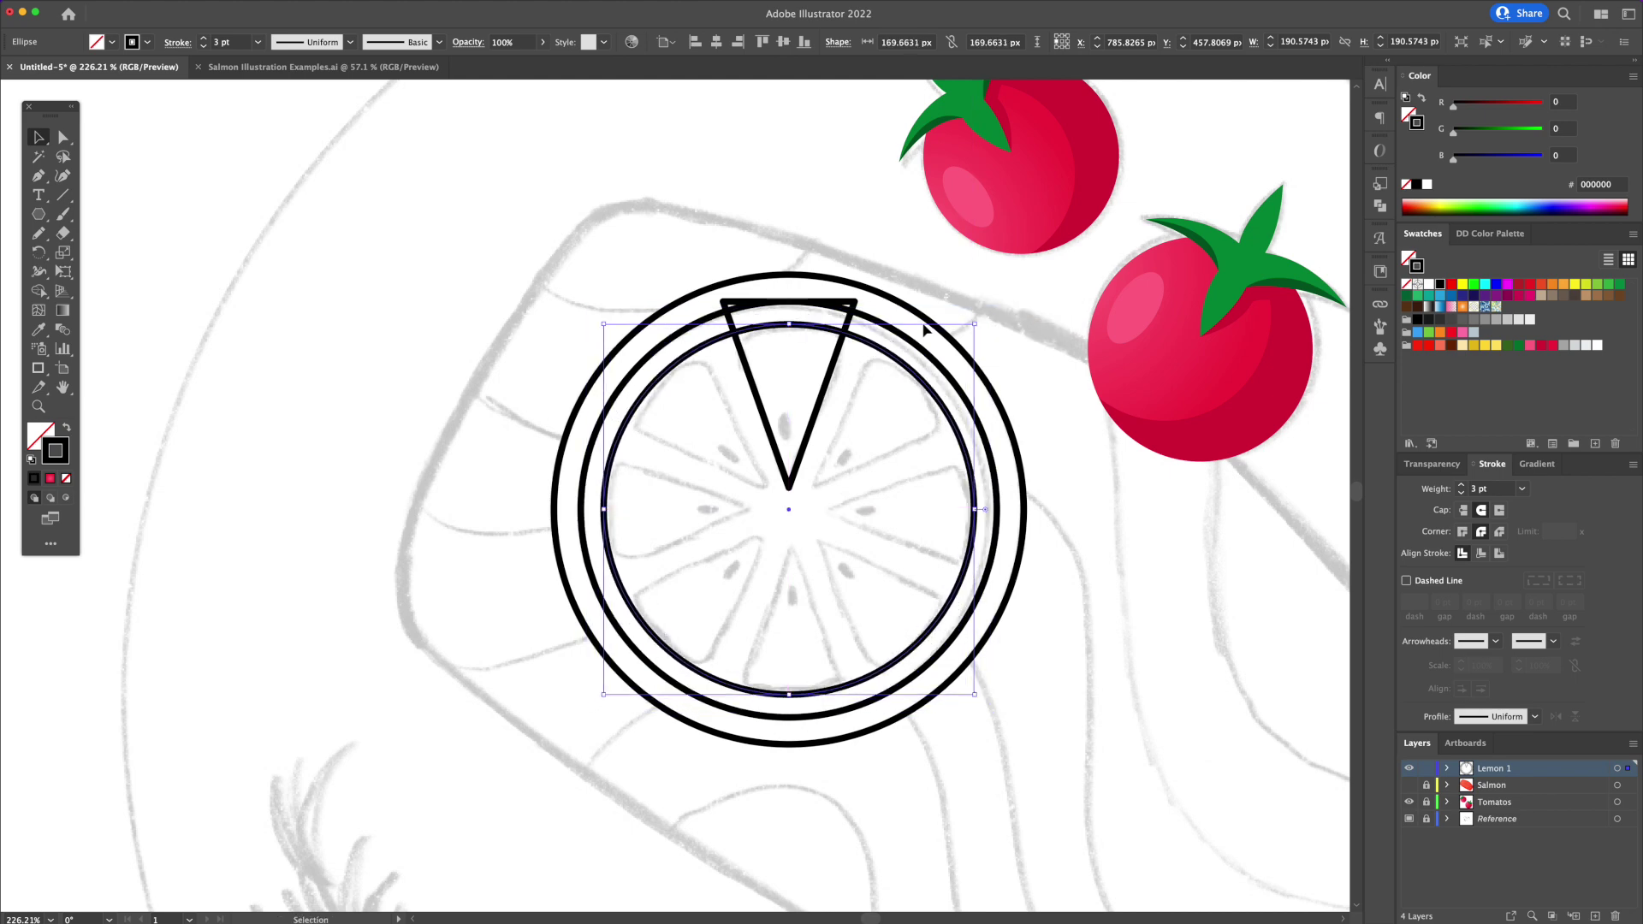
pyautogui.keyDown('shift'); pyautogui.click(854, 328); pyautogui.keyUp('shift')
pyautogui.click(1105, 343)
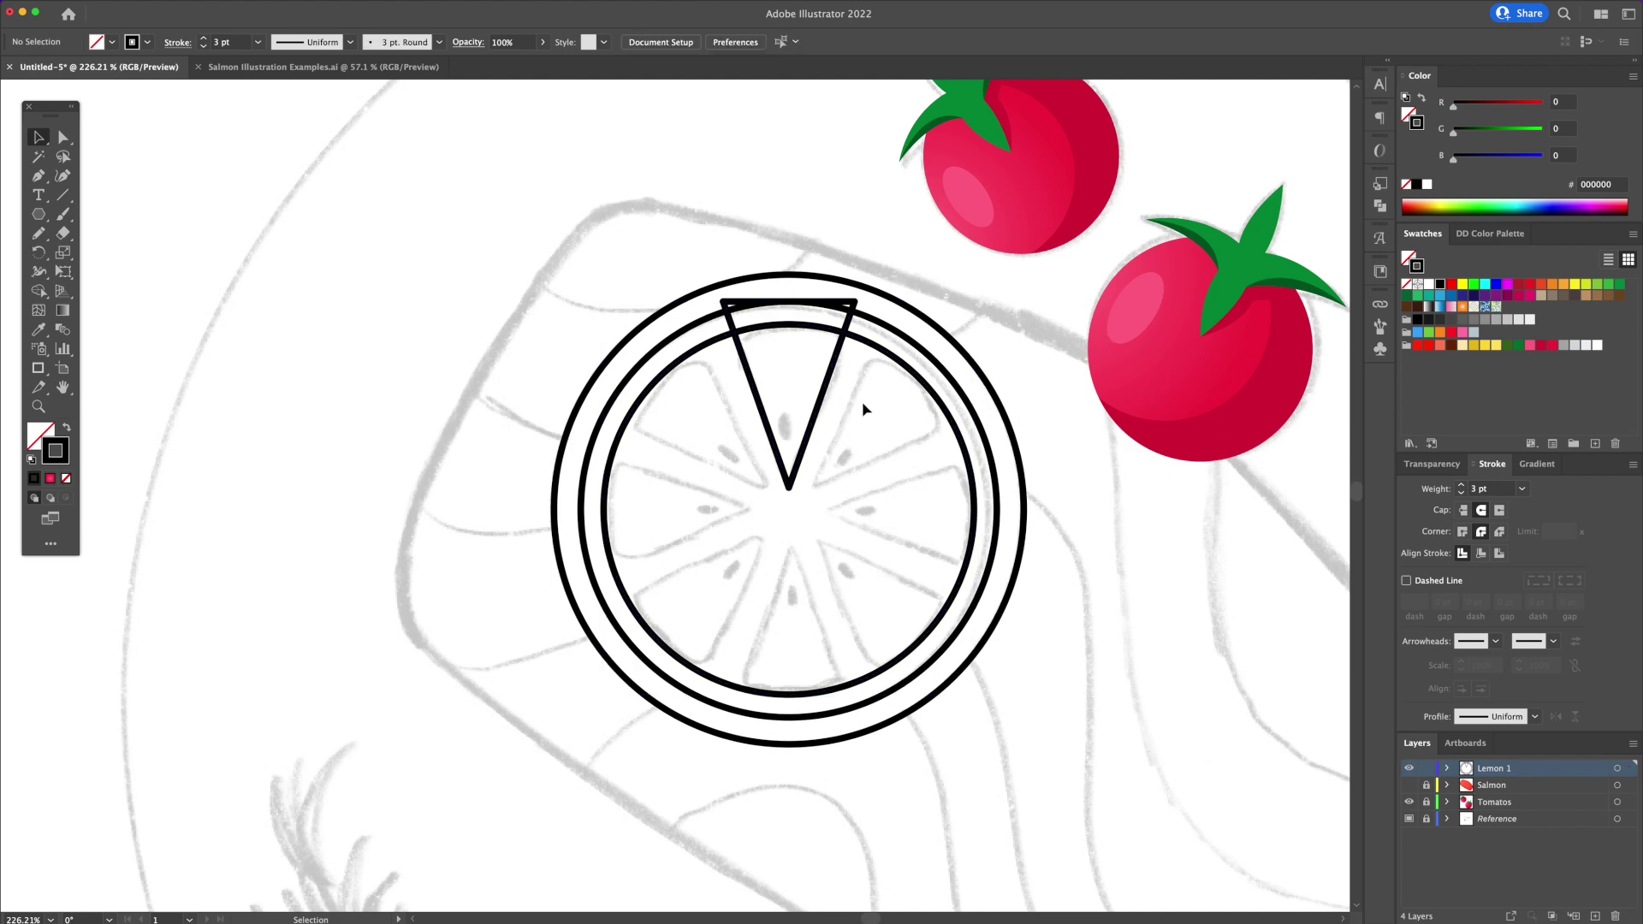
# - Round the triangle's bottom corner slightly at the lemon's center
pyautogui.click(818, 409)
pyautogui.press('a')
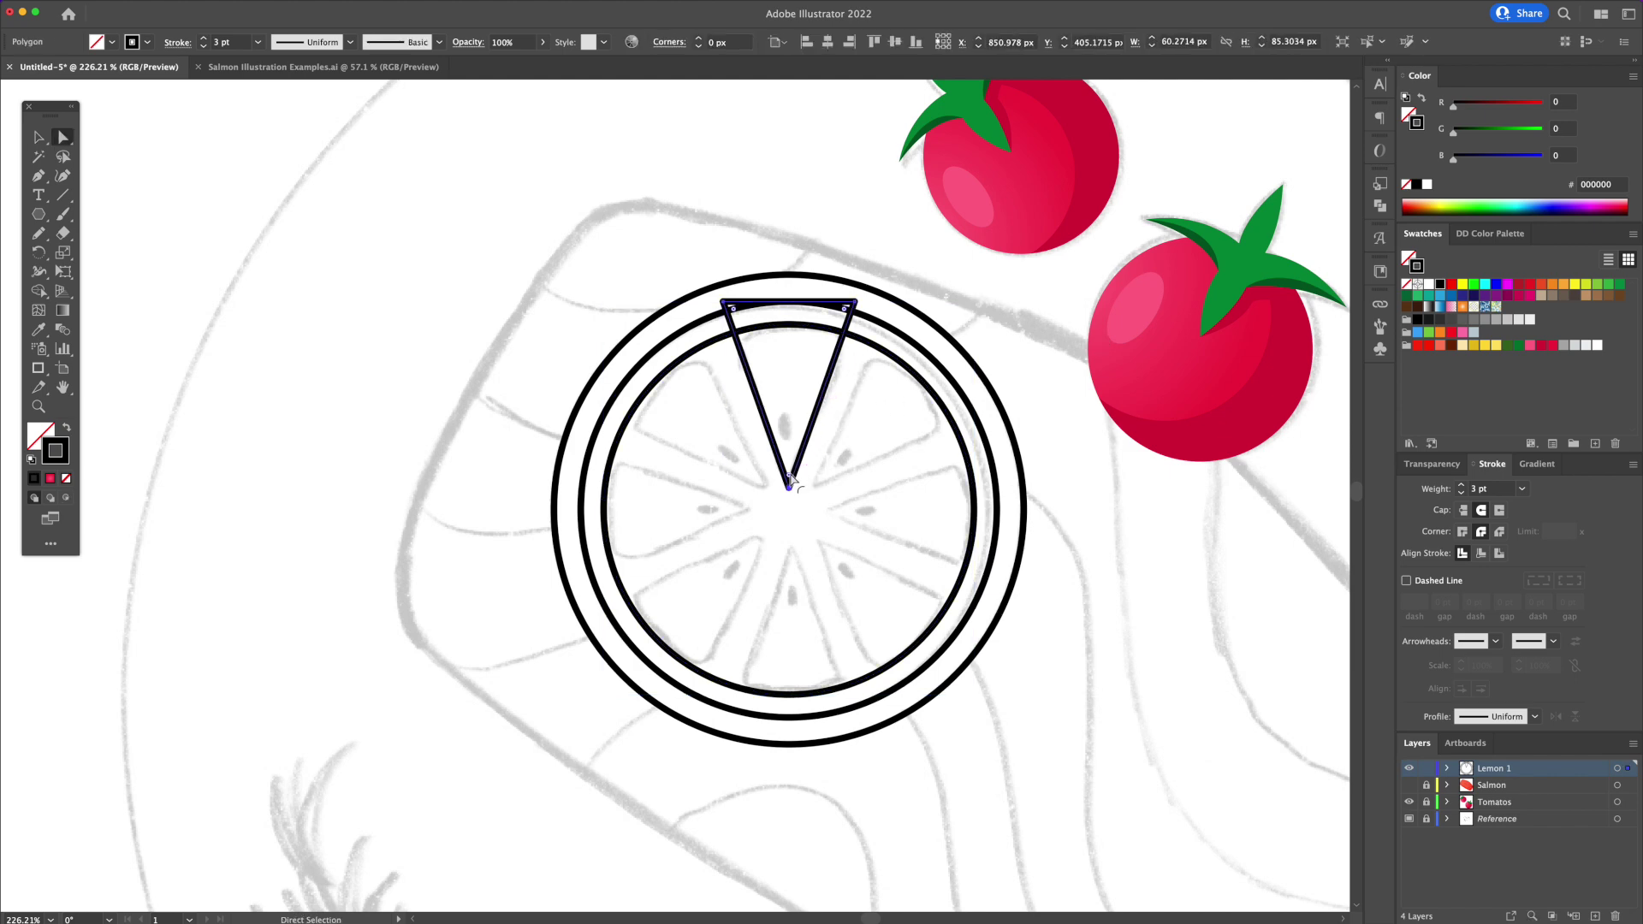
pyautogui.moveTo(789, 476); pyautogui.dragTo(795, 463)
pyautogui.press('v')
pyautogui.click(859, 449)
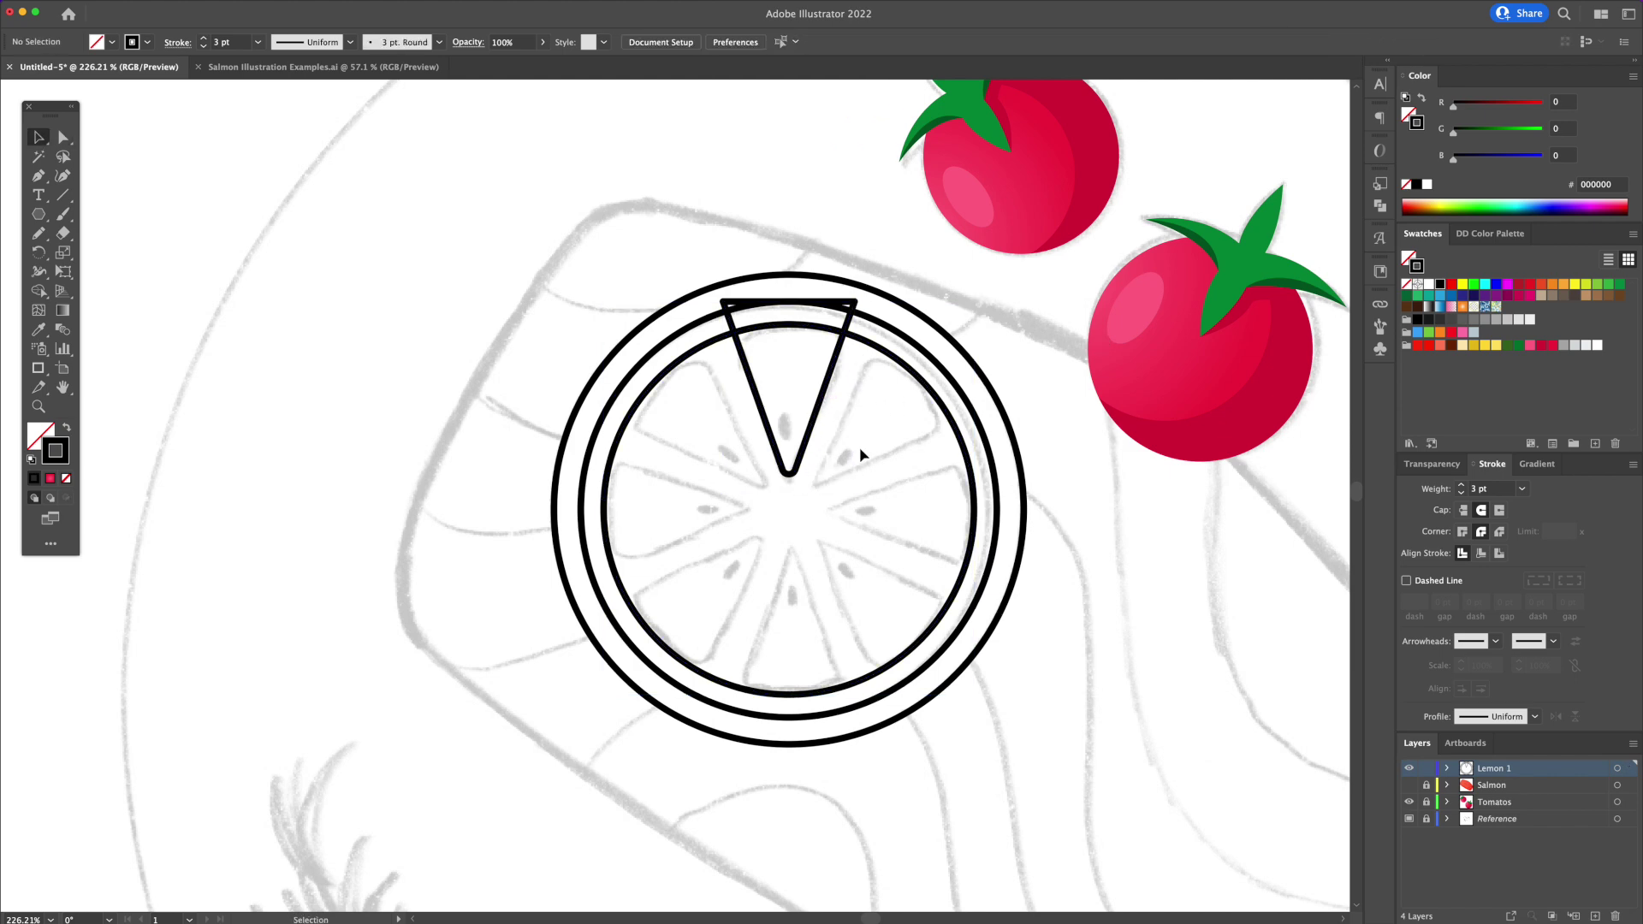
# - Cut the triangle with the smallest circle using Shape Builder, keeping only the lemon segment, and round its outer corners
pyautogui.click(899, 364)
pyautogui.keyDown('shift'); pyautogui.click(835, 366); pyautogui.keyUp('shift')
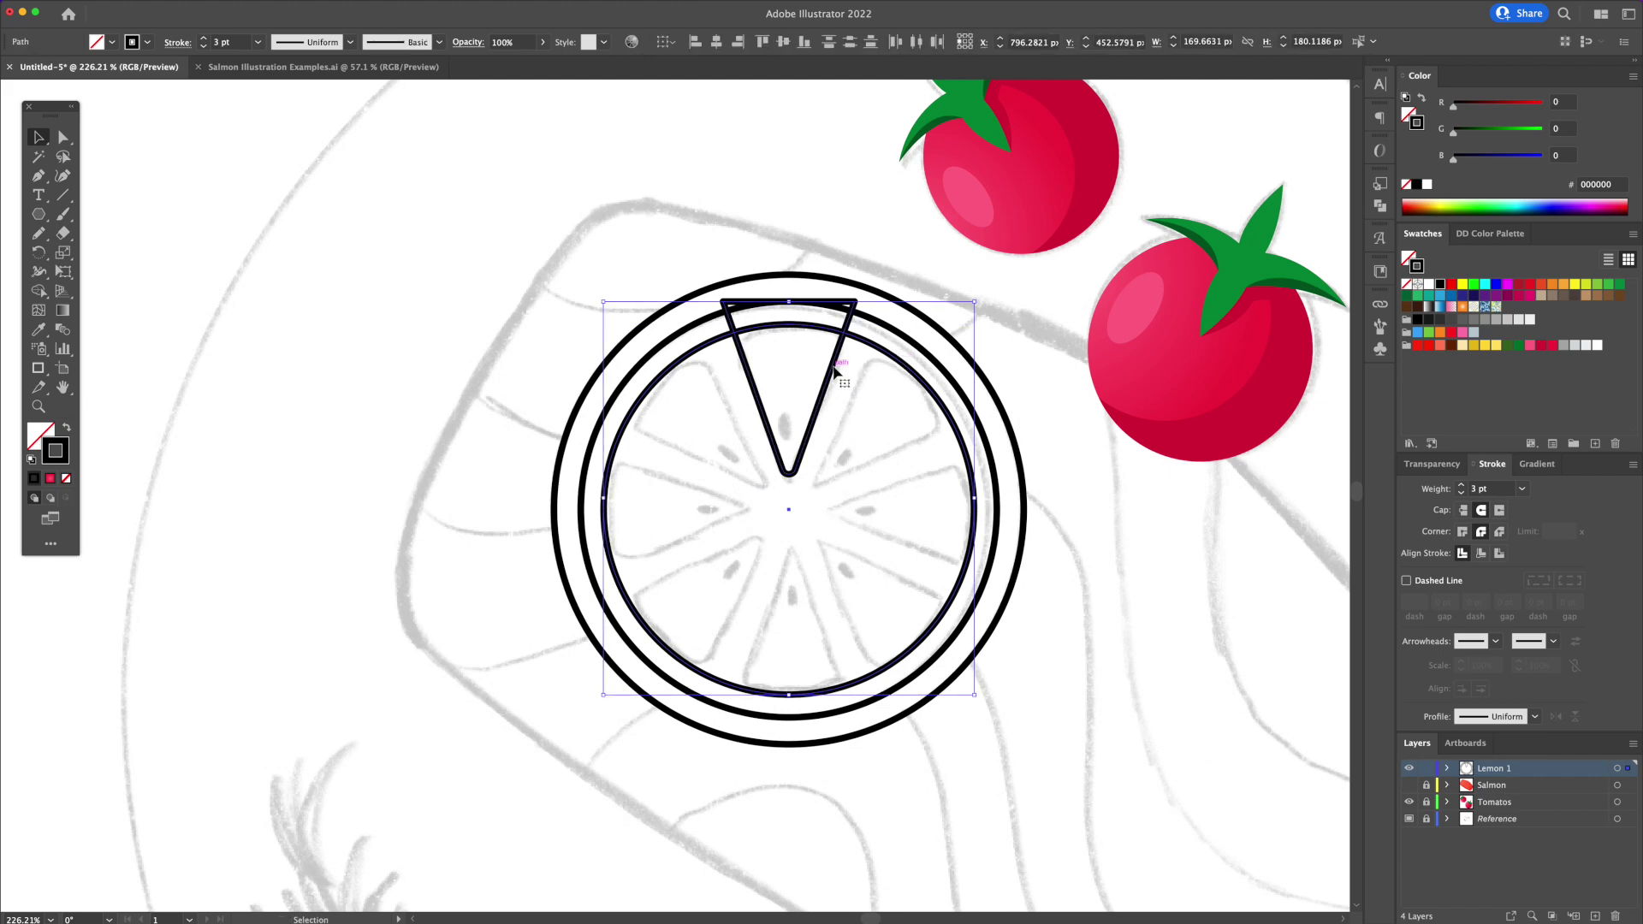
pyautogui.hotkey('shift', 'm')
pyautogui.keyDown('alt'); pyautogui.click(788, 311); pyautogui.keyUp('alt')
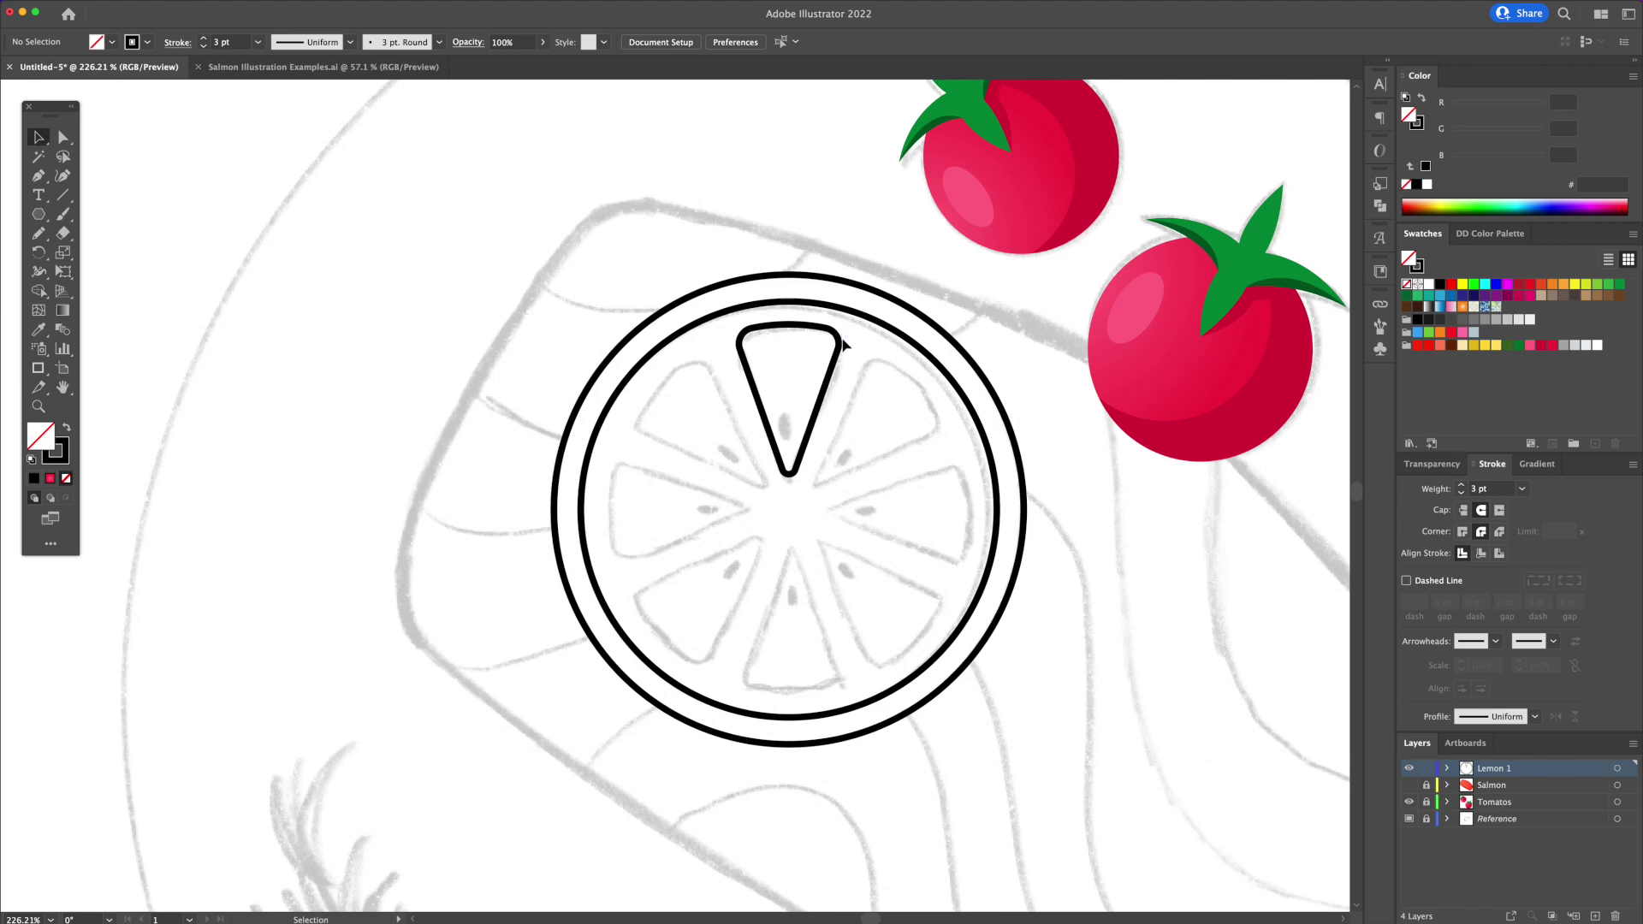
pyautogui.moveTo(839, 344); pyautogui.dragTo(781, 340)
pyautogui.press('super+z')
pyautogui.click(904, 481)
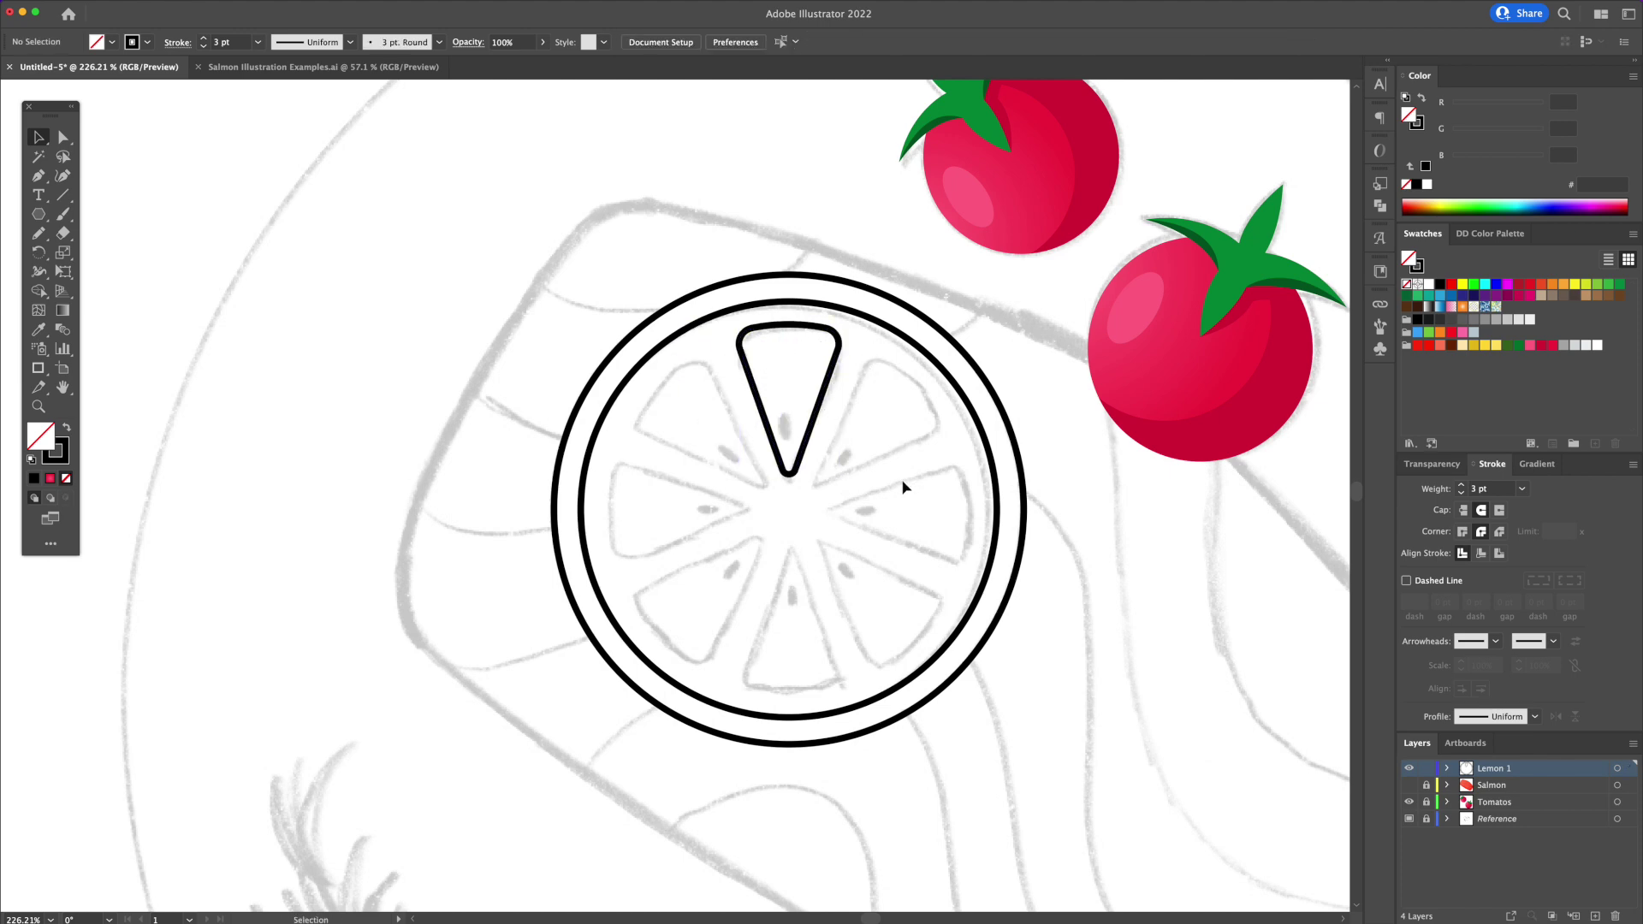
# - Make a copy of the lemon segment rotated 45° about the lemon's center
pyautogui.click(805, 448)
pyautogui.press('r')
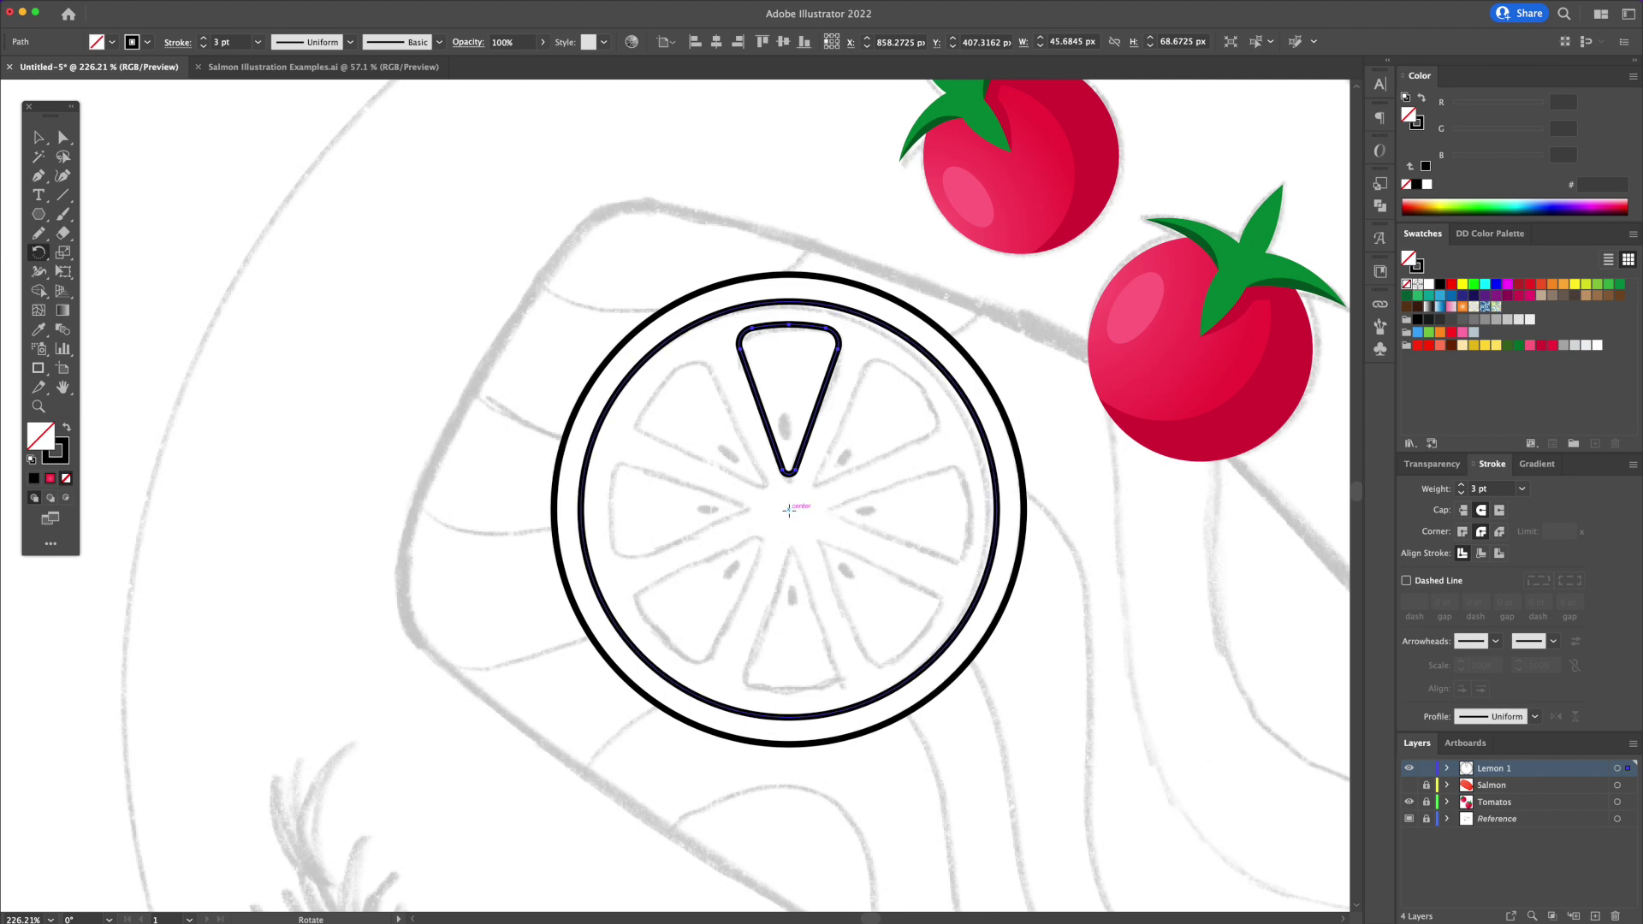
pyautogui.keyDown('alt'); pyautogui.click(789, 511); pyautogui.keyUp('alt')
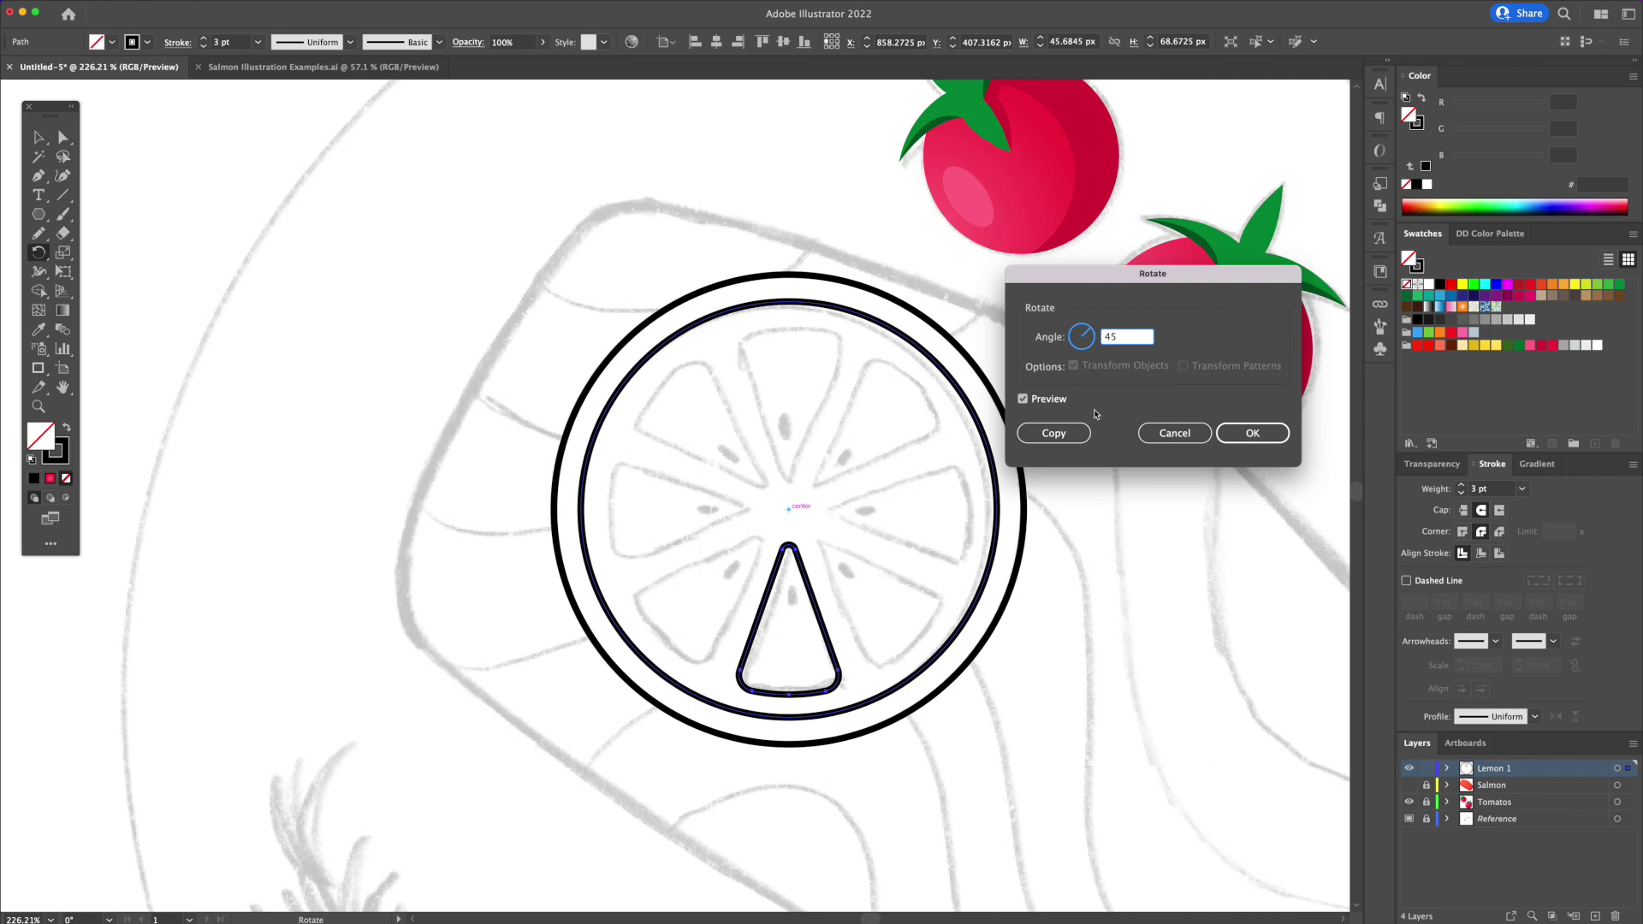
pyautogui.click(1054, 434)
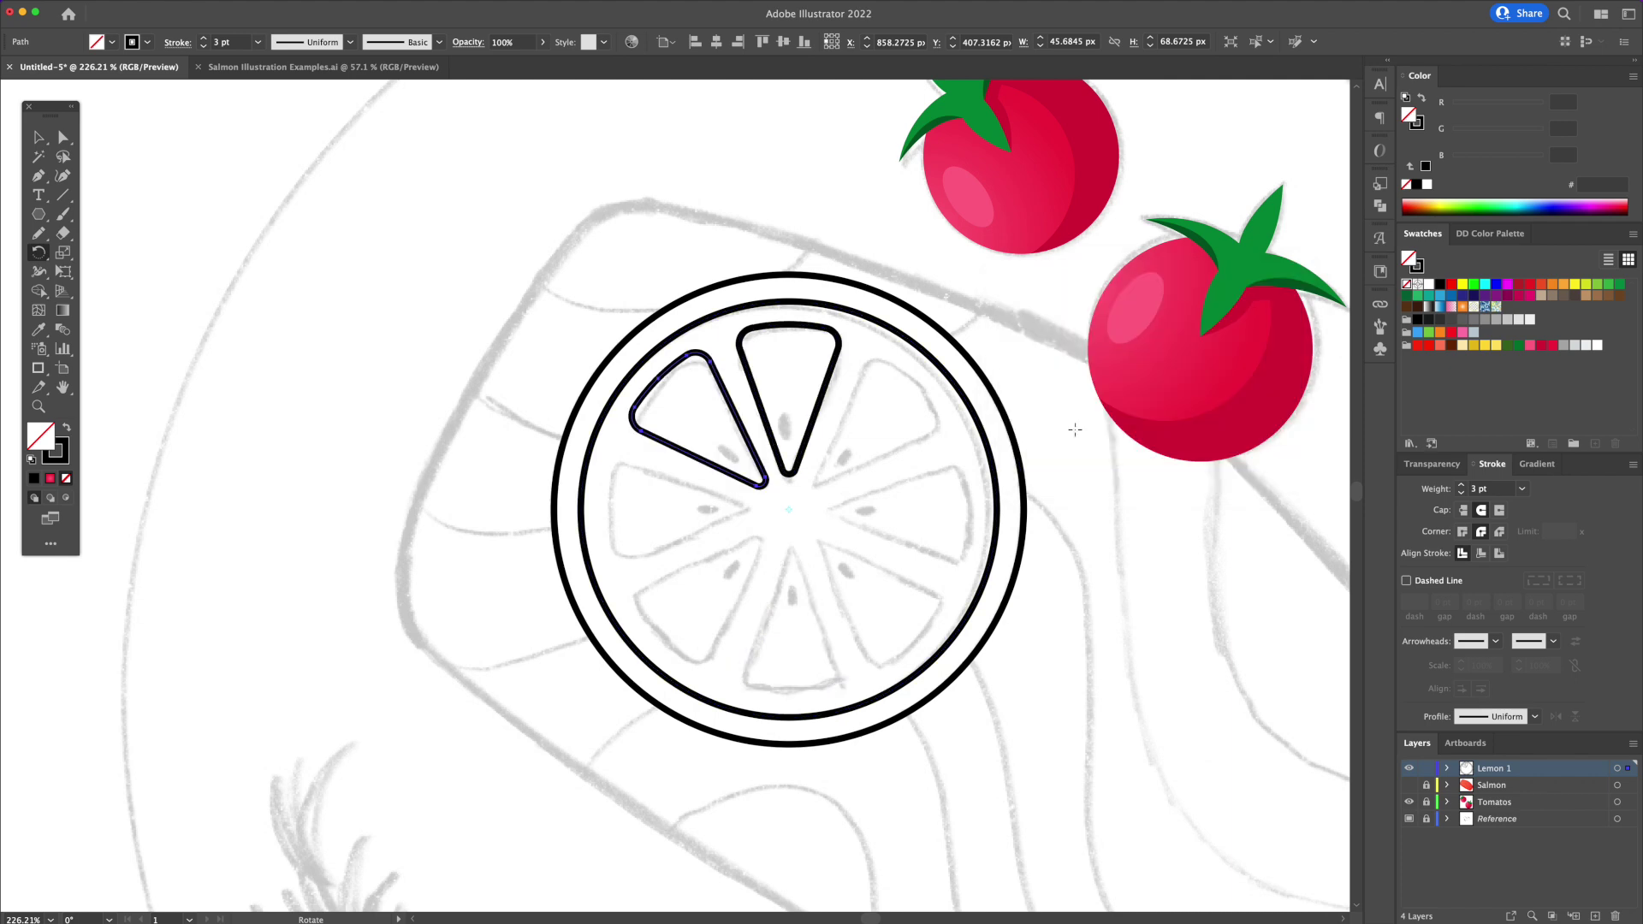
# - Repeat the rotated segment copy until eight segments form a full ring around the lemon's center
pyautogui.press('super+d')
pyautogui.press('super+d')
pyautogui.press('super+d')
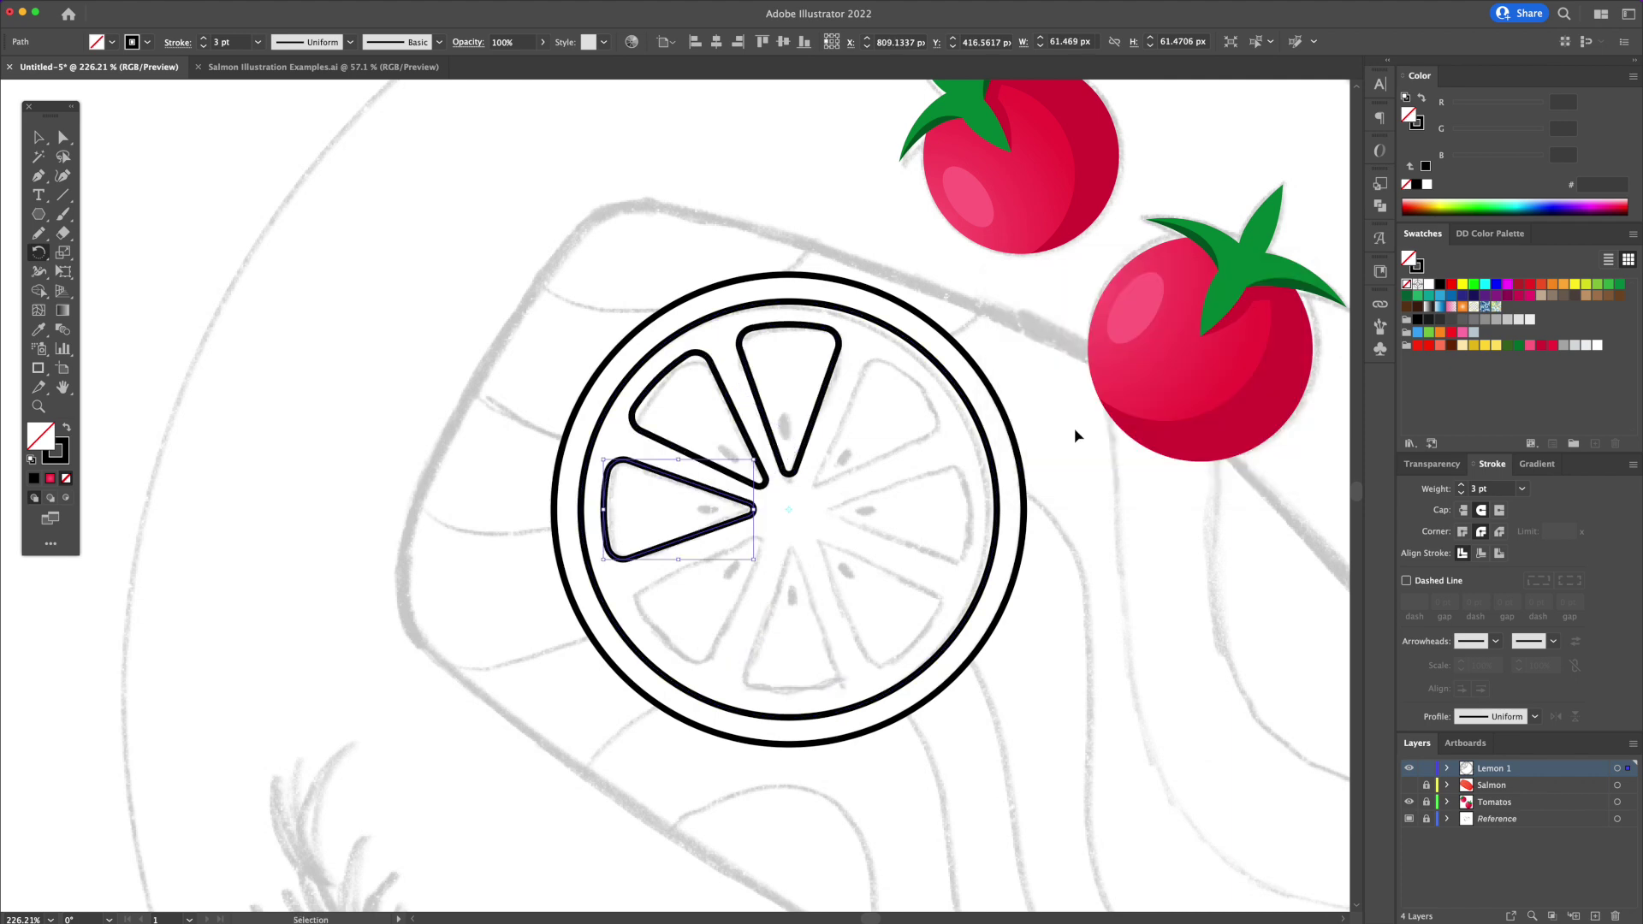
pyautogui.press('super+d')
pyautogui.press('super+d')
pyautogui.press('super+d')
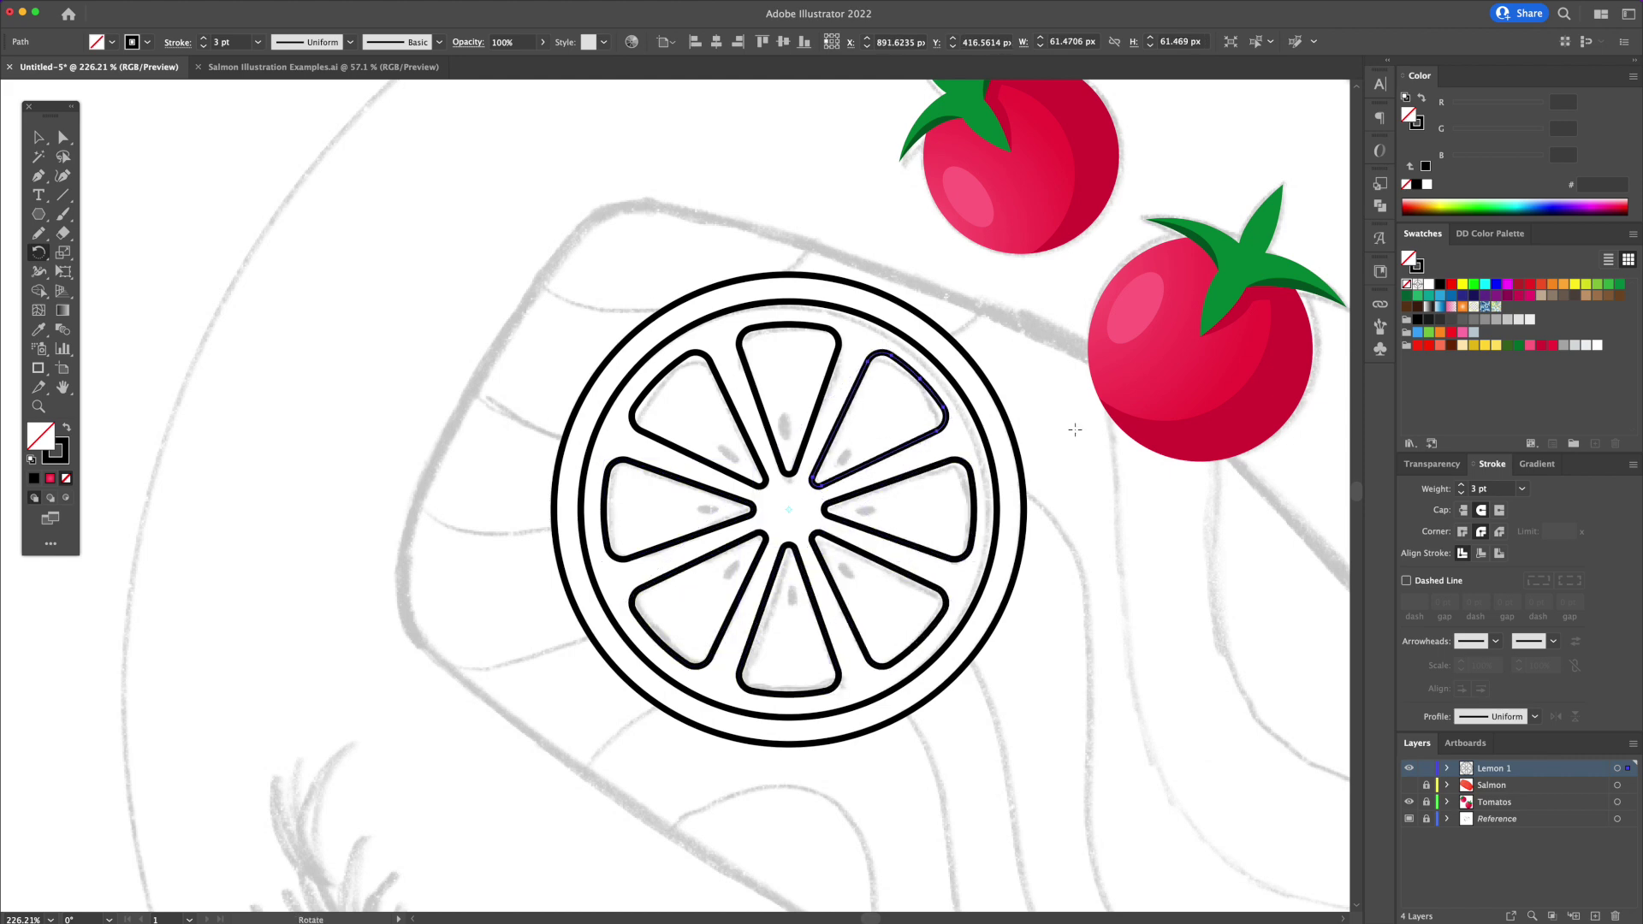
pyautogui.press('v')
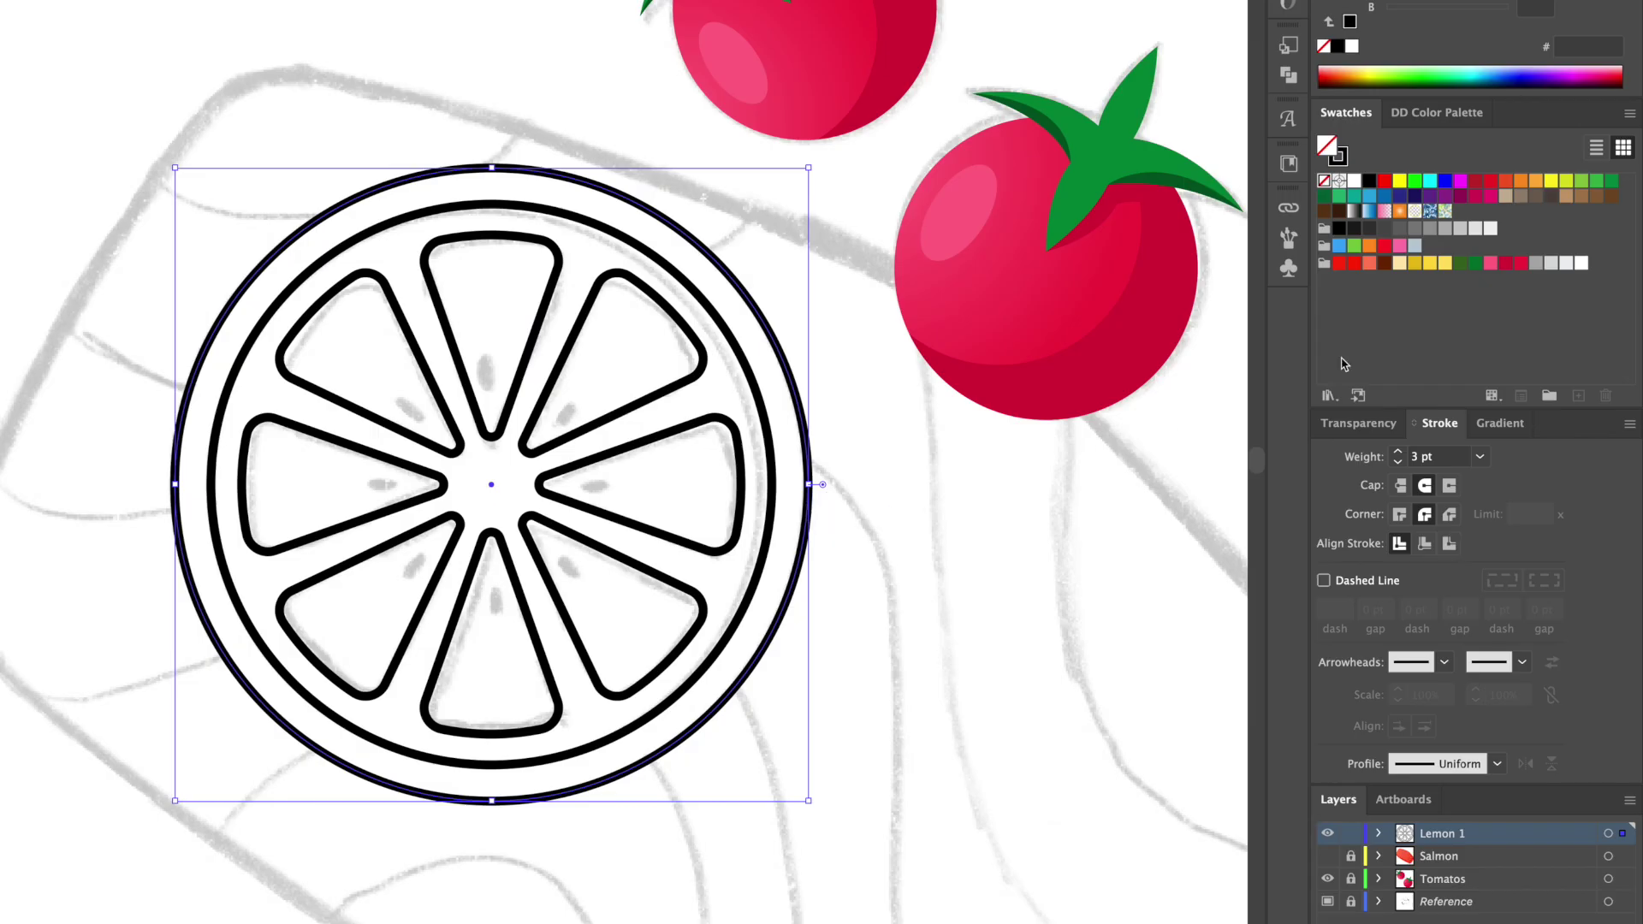
# - Fill the lemon's outer circle and all eight segments yellow and the inner circle pale cream
pyautogui.click(1430, 265)
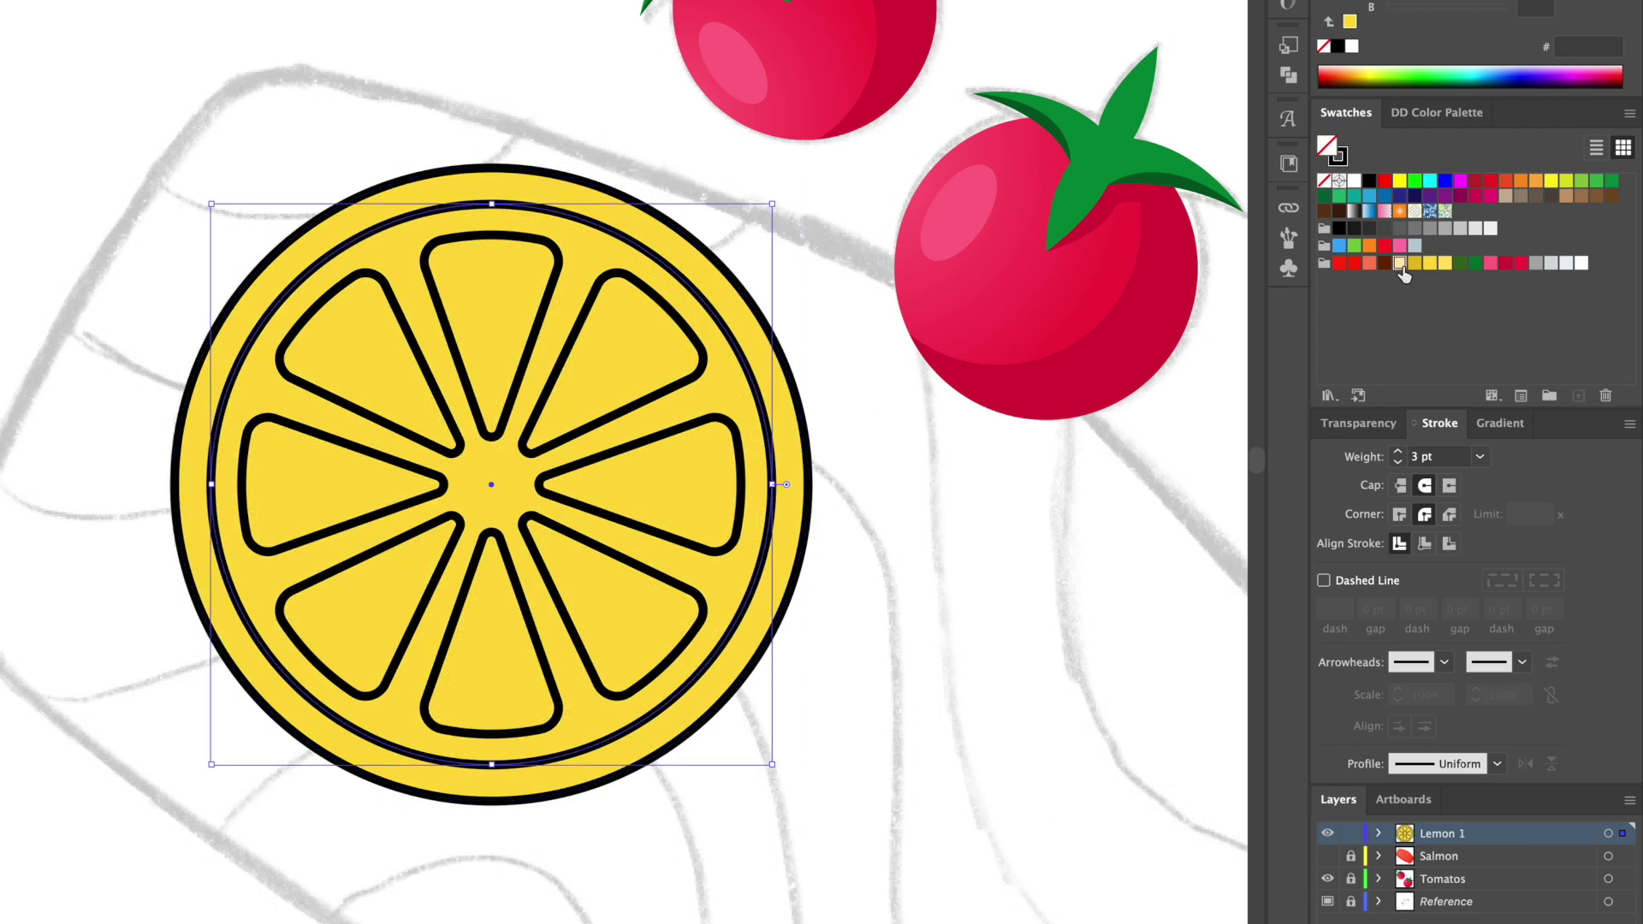
pyautogui.click(1400, 262)
pyautogui.click(739, 453)
pyautogui.keyDown('shift'); pyautogui.click(695, 373); pyautogui.keyUp('shift')
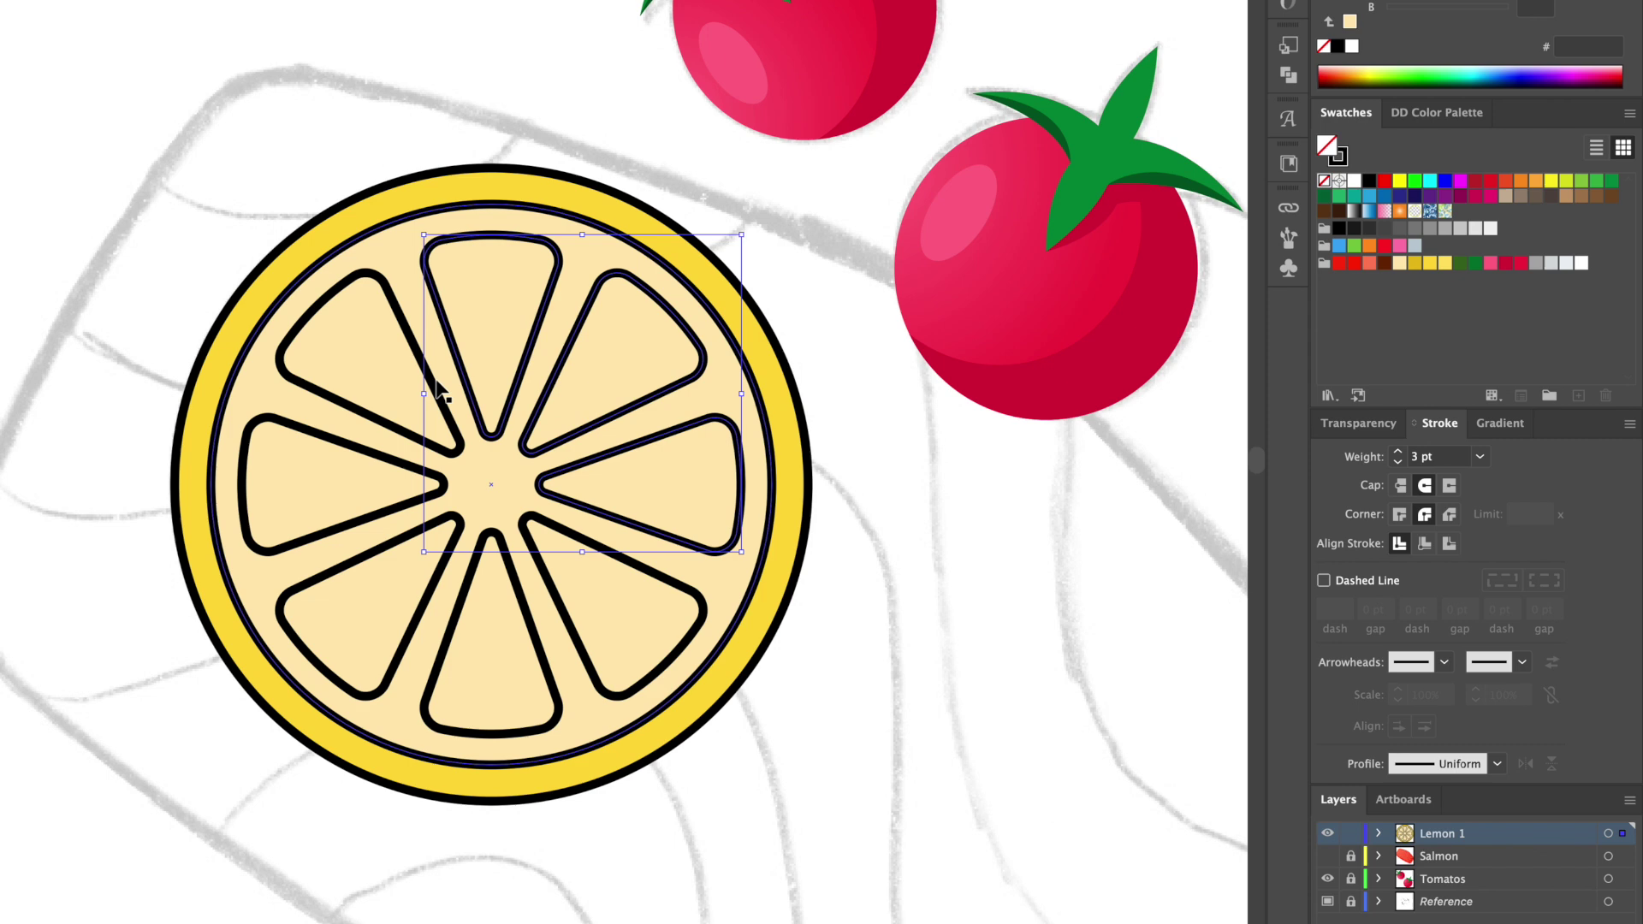
pyautogui.keyDown('shift'); pyautogui.click(436, 385); pyautogui.keyUp('shift')
pyautogui.keyDown('shift'); pyautogui.click(425, 474); pyautogui.keyUp('shift')
pyautogui.keyDown('shift'); pyautogui.click(414, 537); pyautogui.keyUp('shift')
pyautogui.keyDown('shift'); pyautogui.click(507, 551); pyautogui.keyUp('shift')
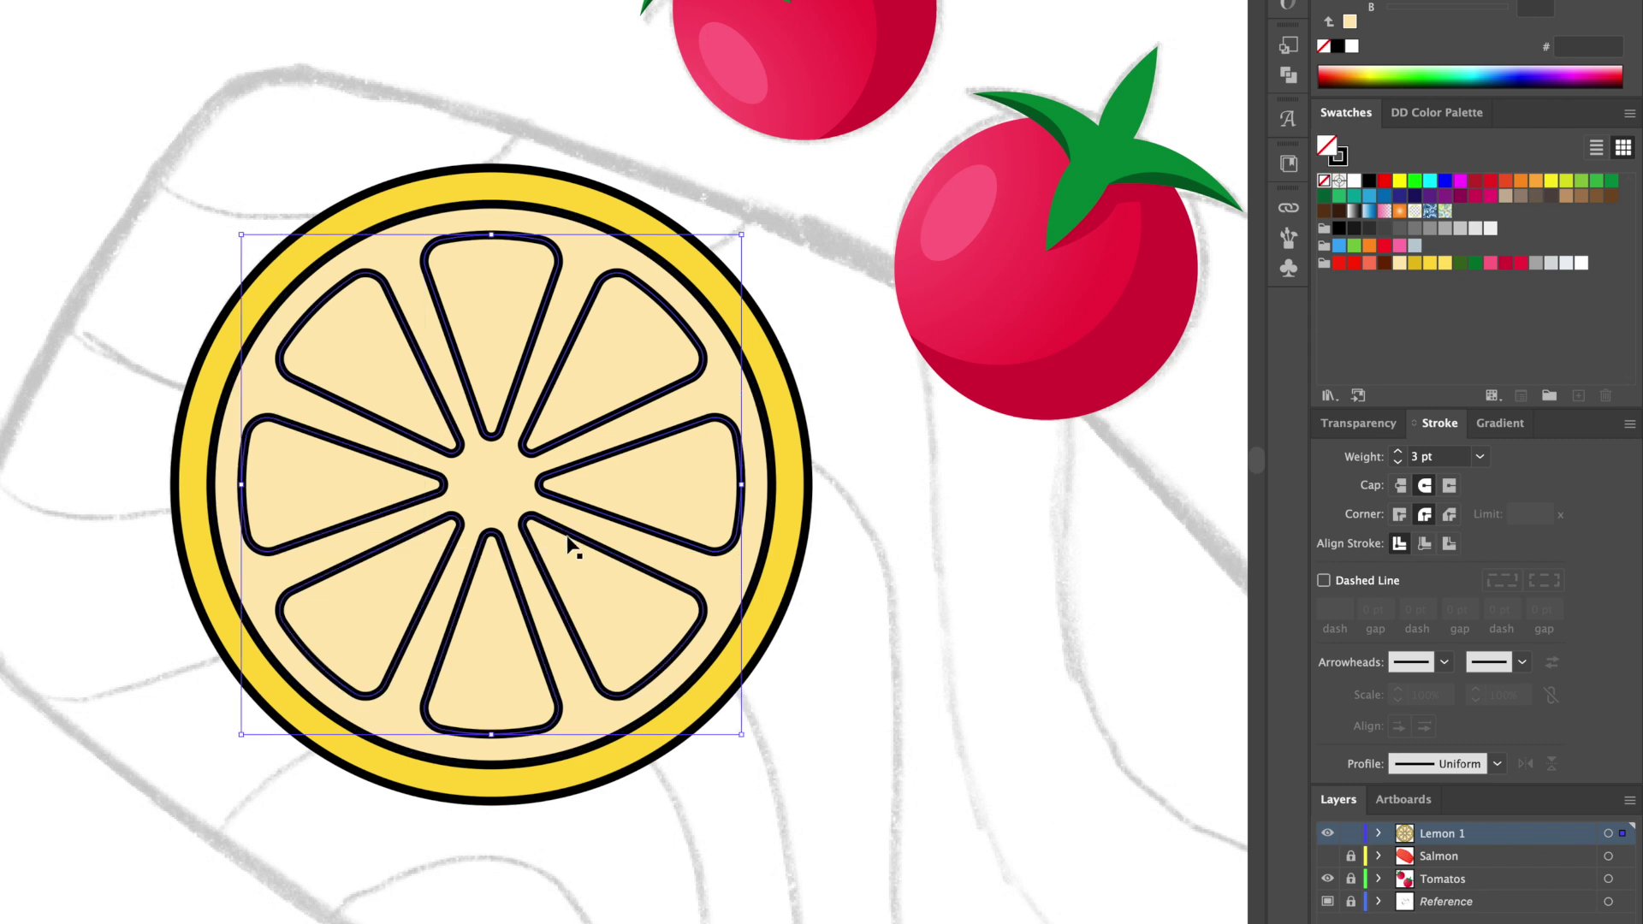
pyautogui.click(1429, 263)
# - Remove the black stroke from all the lemon shapes
pyautogui.click(675, 673)
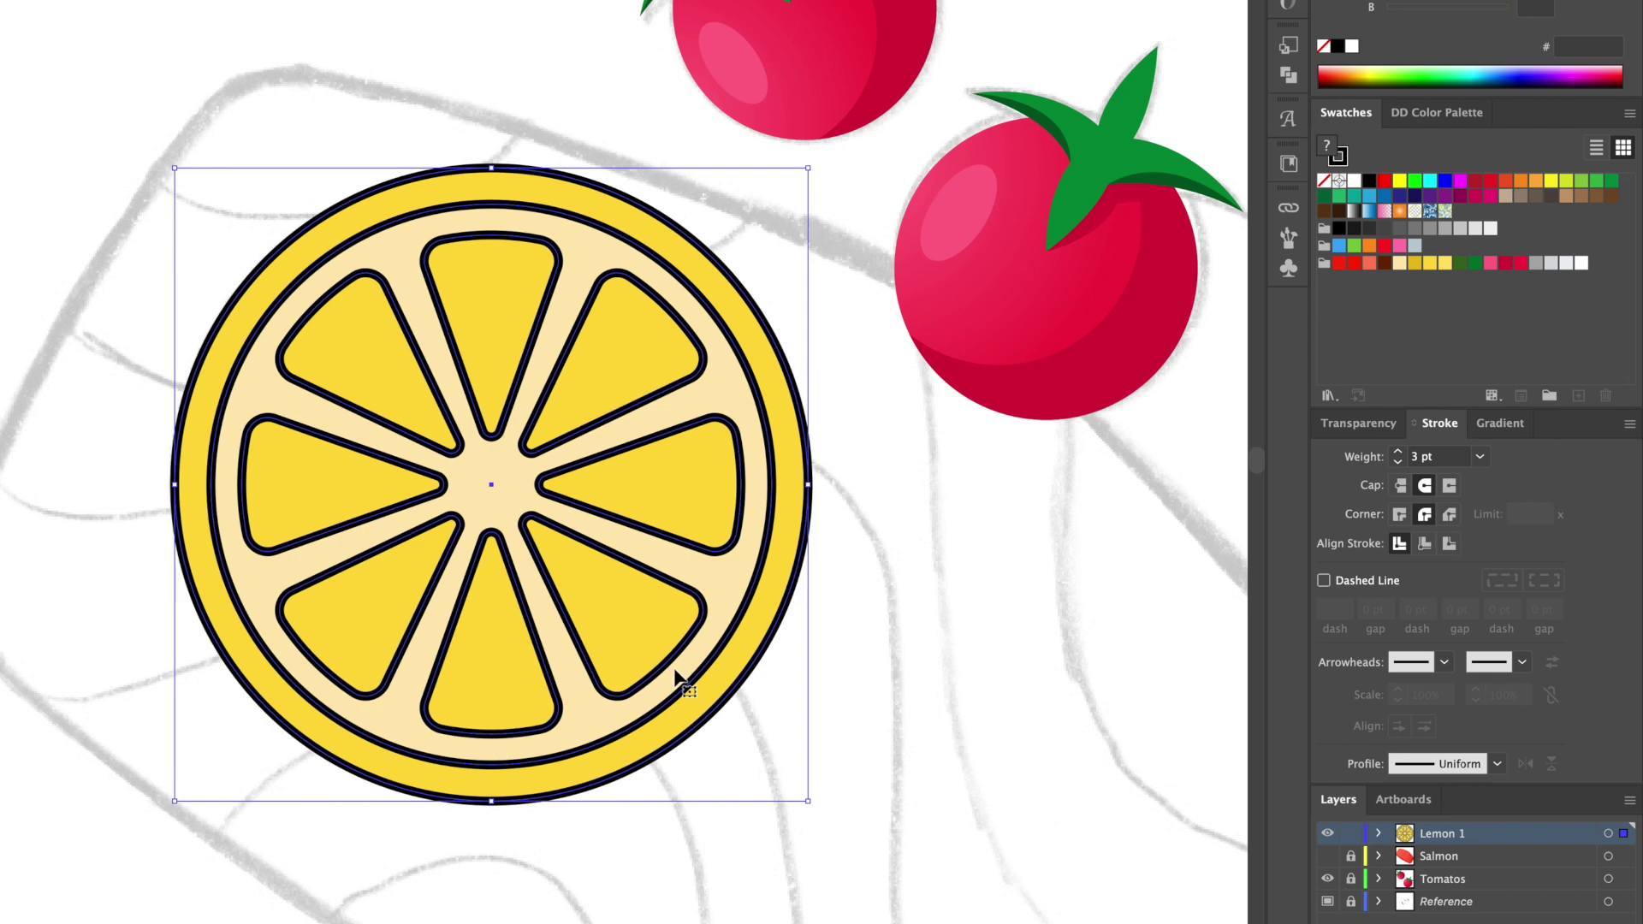
pyautogui.click(1324, 46)
pyautogui.click(998, 329)
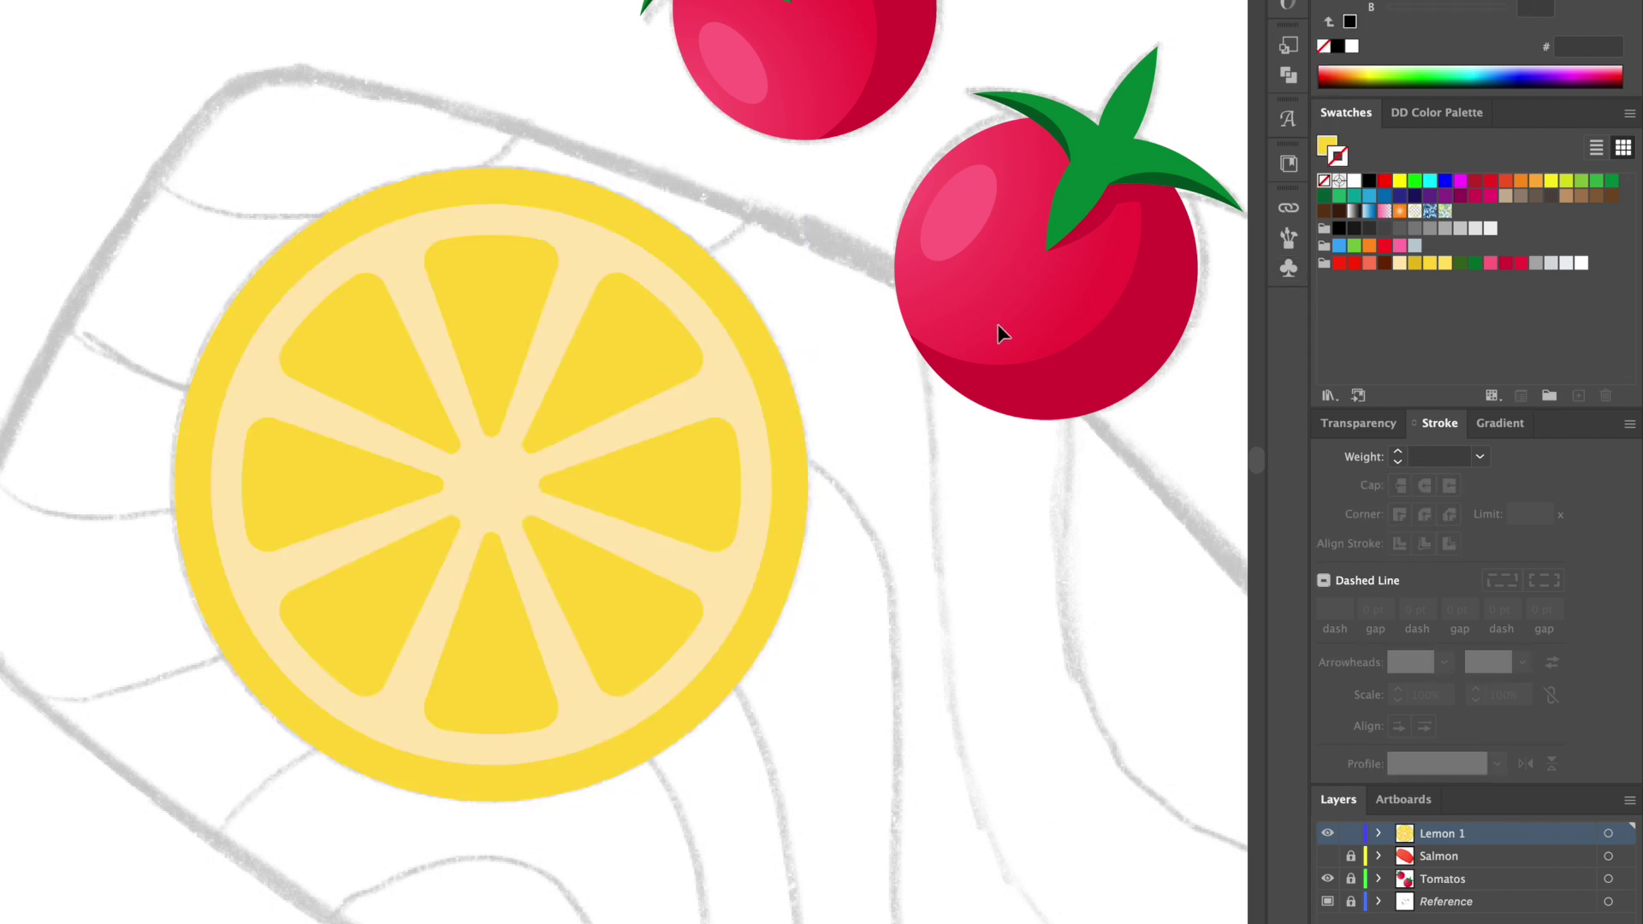
# - Fill the lemon's outer circle with a radial gradient from light yellow (FFE266) to dark yellow (E5BD17)
pyautogui.click(1014, 546)
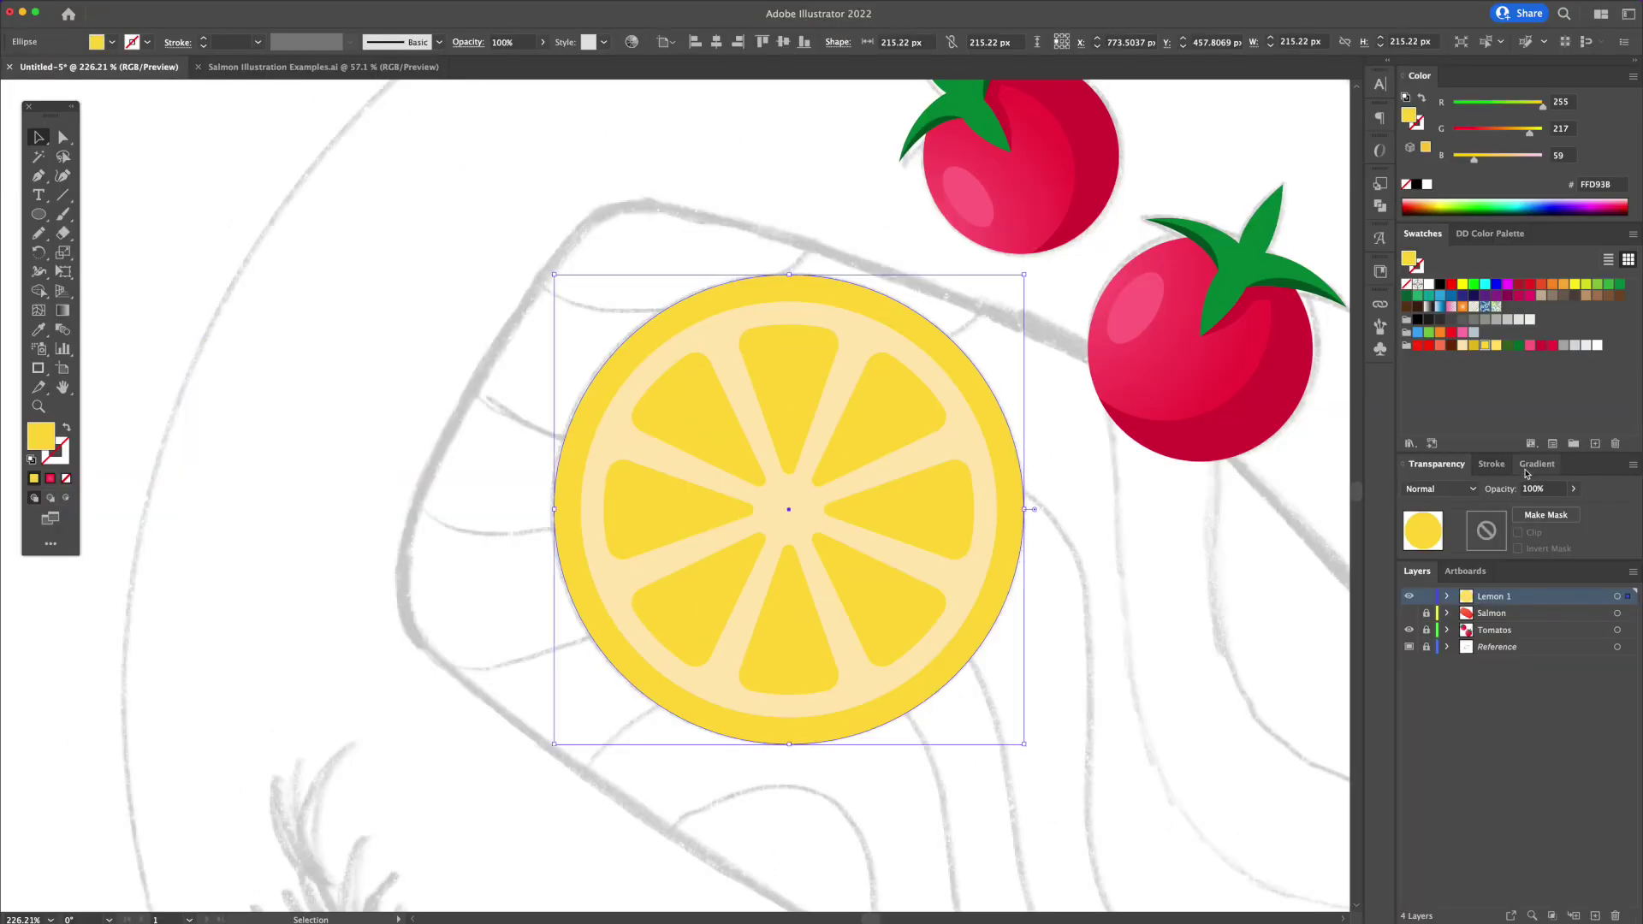
pyautogui.click(1532, 465)
pyautogui.click(1417, 495)
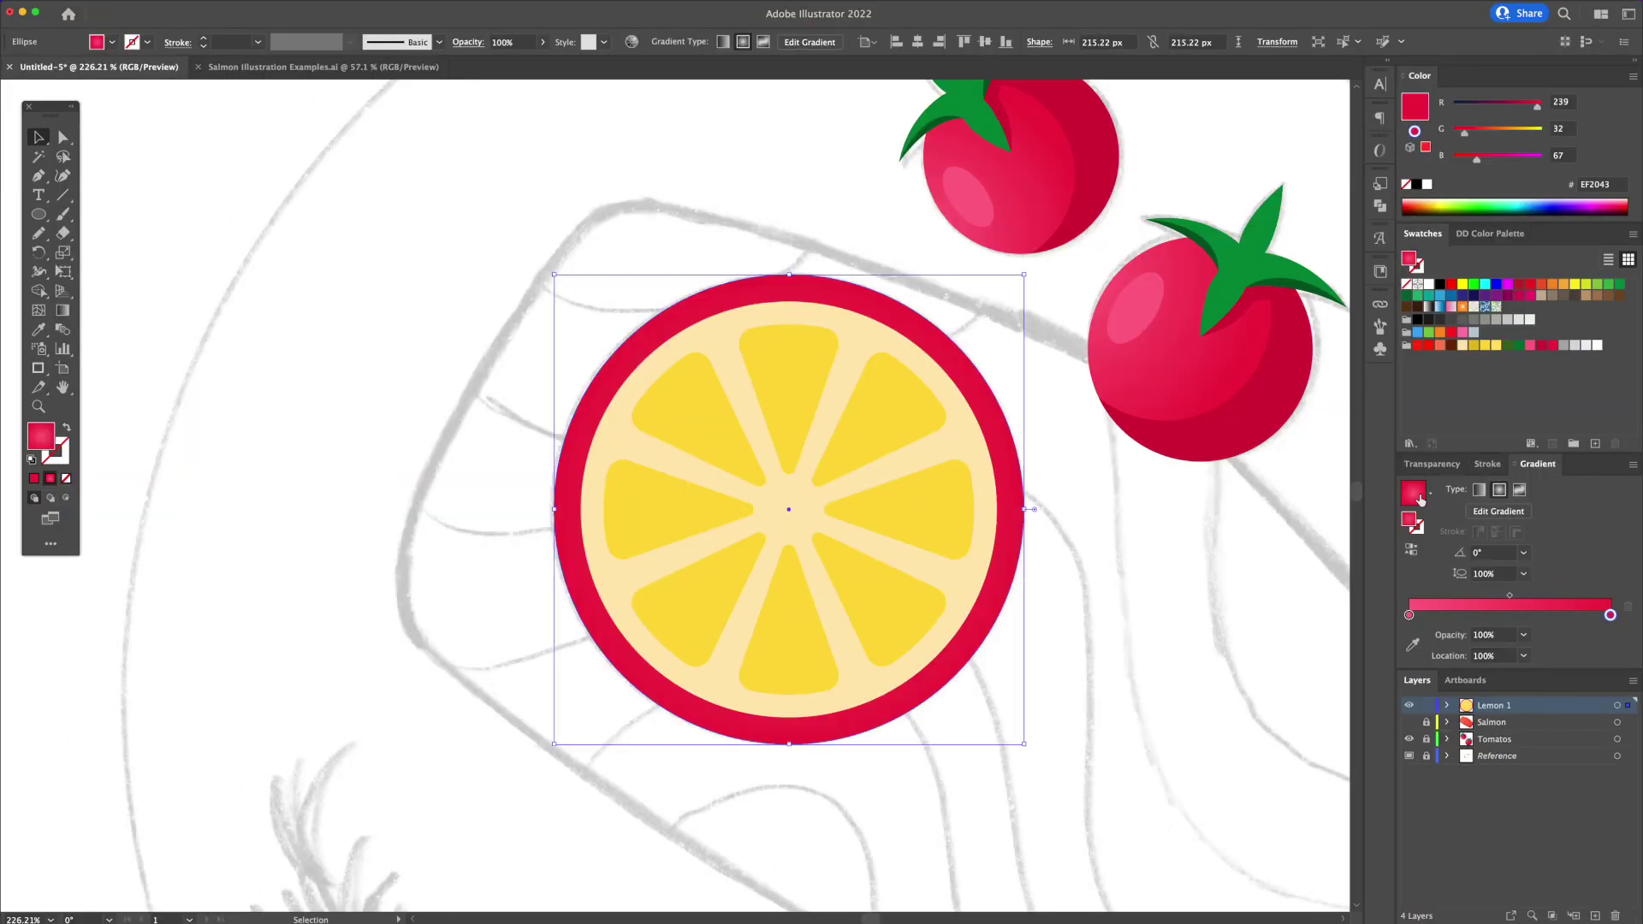
pyautogui.click(1409, 615)
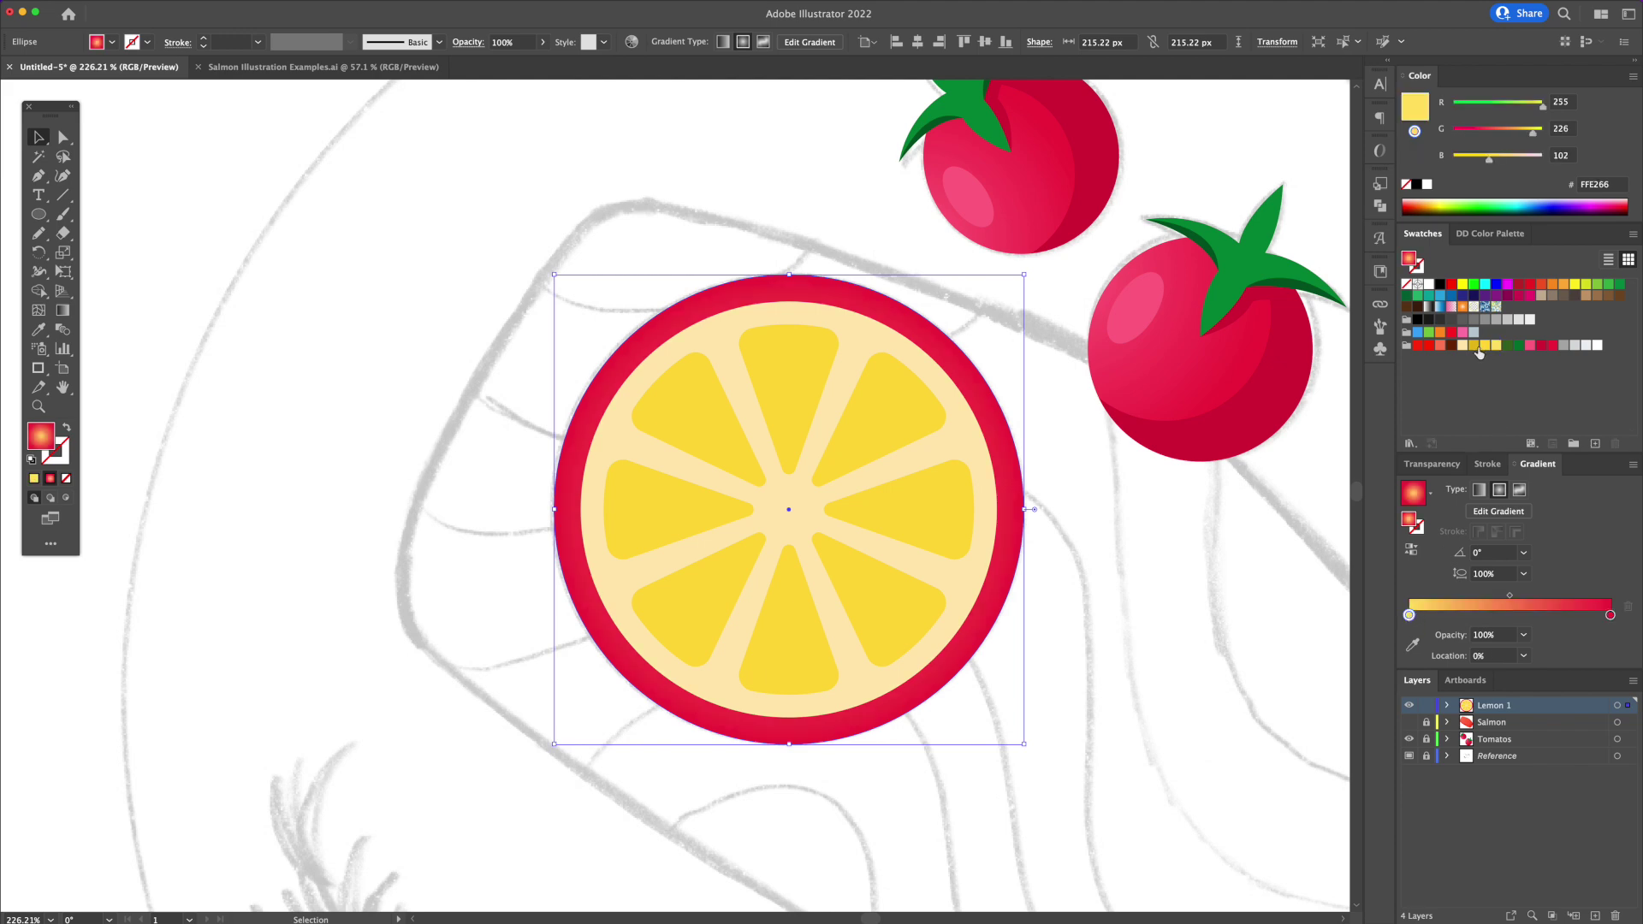
pyautogui.moveTo(1480, 352); pyautogui.dragTo(1612, 618)
# - Redirect the outer circle's gradient diagonally, from light at its upper left to dark at its lower right
pyautogui.press('g')
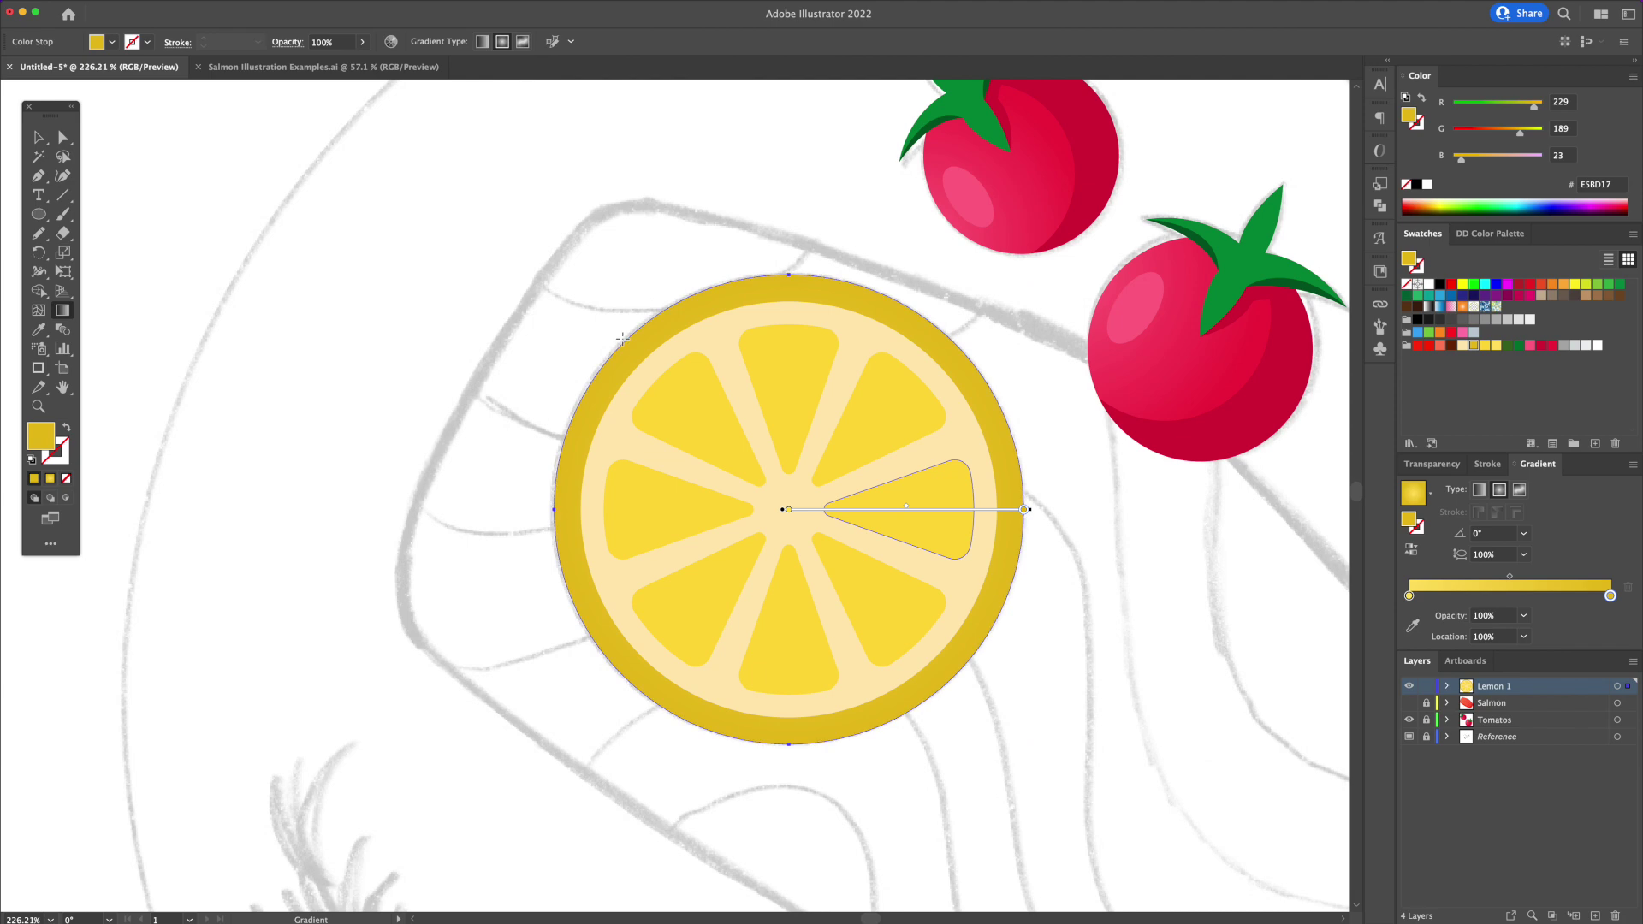
pyautogui.moveTo(609, 331); pyautogui.dragTo(946, 624)
pyautogui.press('v')
pyautogui.click(1100, 689)
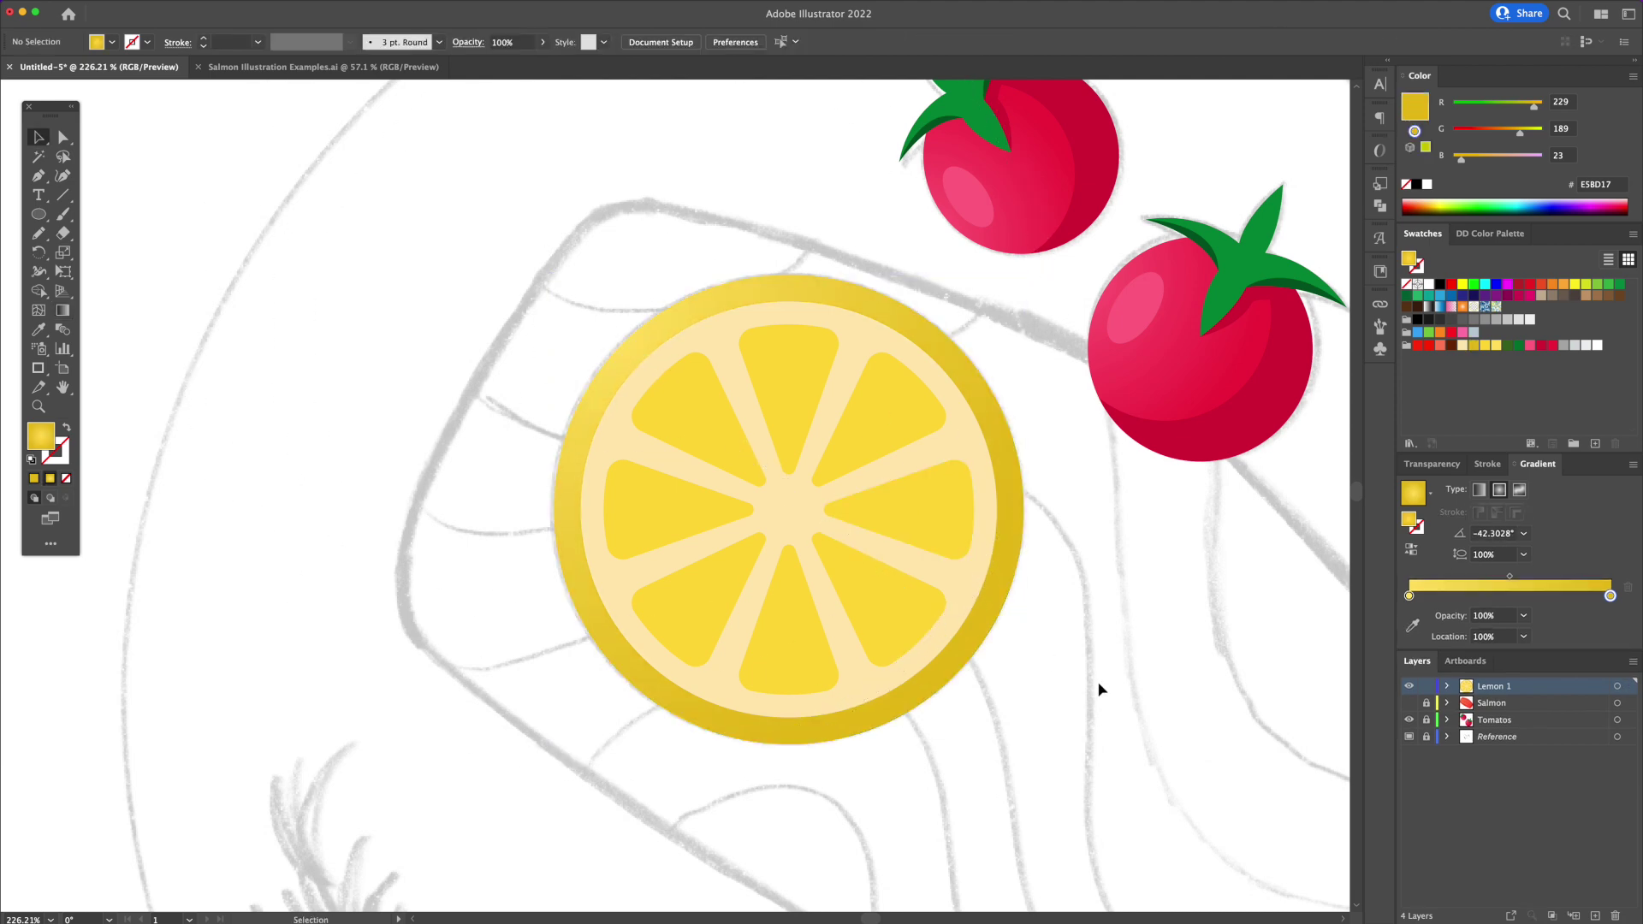
# - Fill the lemon's inner circle with a radial gradient from white (FFFFFF) to cream (FFE9B3)
pyautogui.click(793, 420)
pyautogui.click(983, 459)
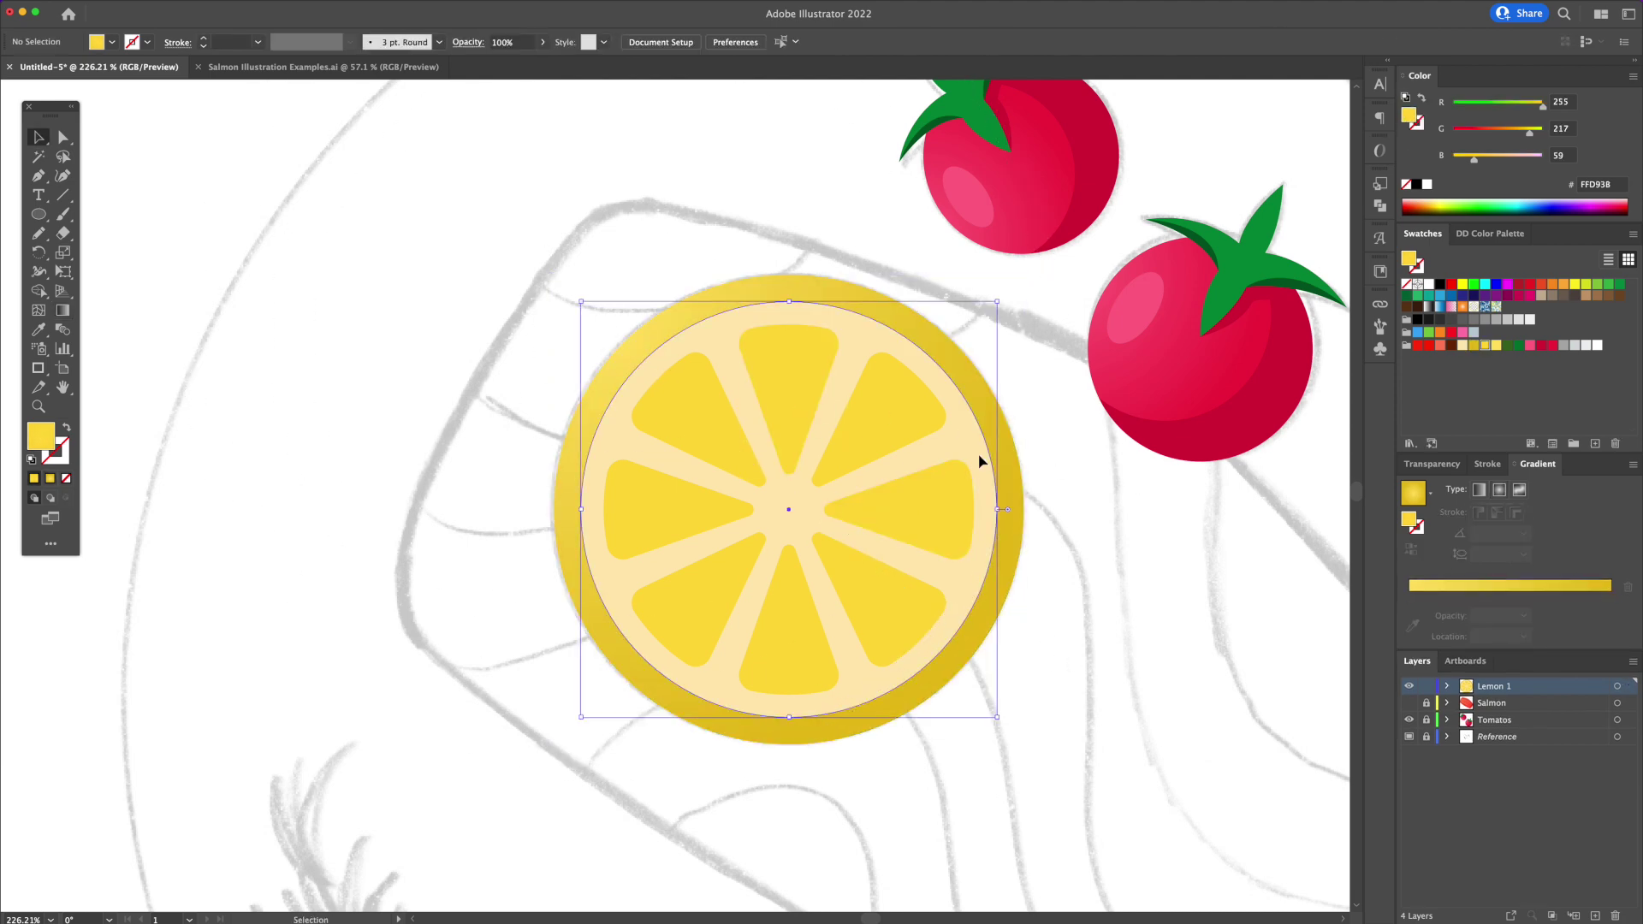
pyautogui.click(1408, 501)
pyautogui.moveTo(1465, 351); pyautogui.dragTo(1611, 618)
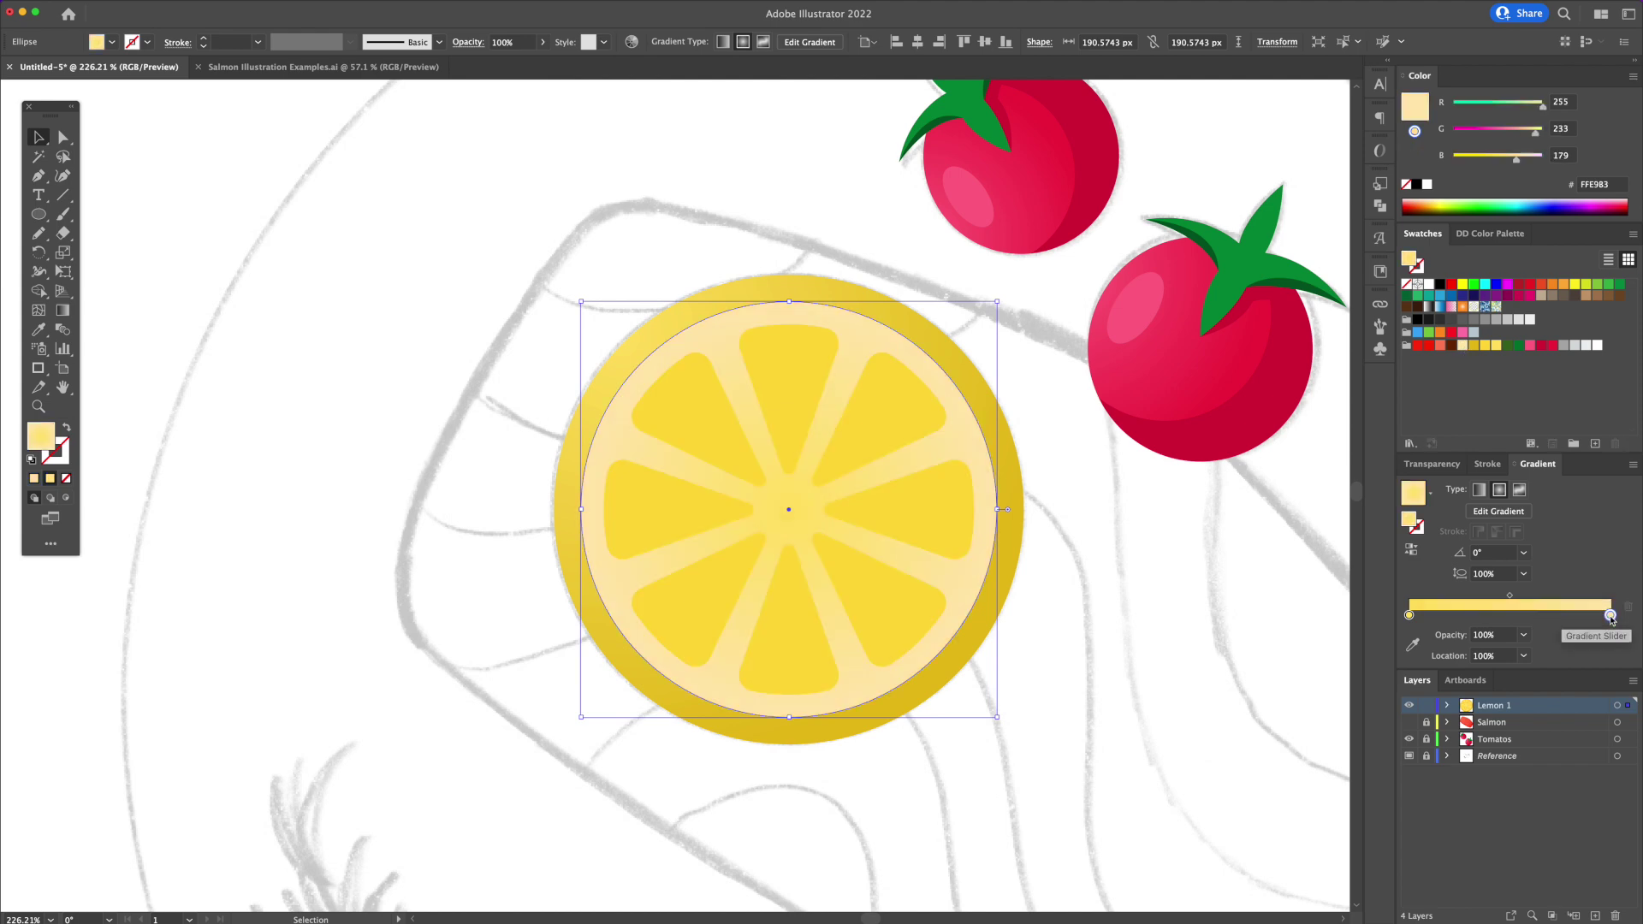
pyautogui.moveTo(1411, 617); pyautogui.dragTo(1410, 615)
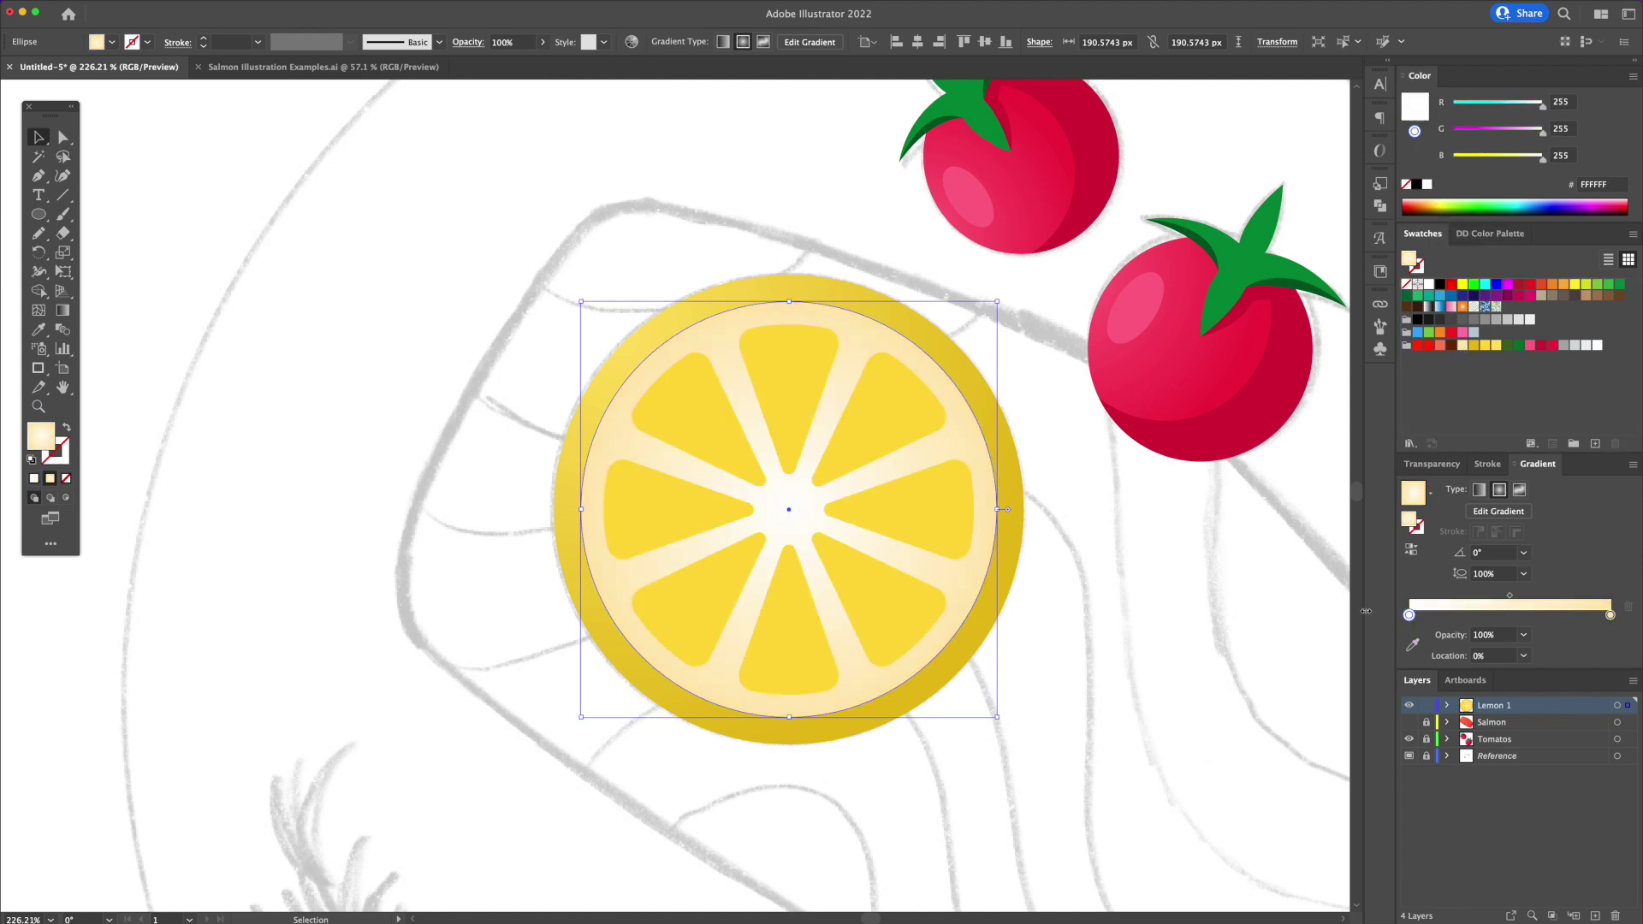
# - Redirect the inner circle's gradient diagonally, starting white beyond its upper-left edge and ending in the lower-right segment
pyautogui.press('g')
pyautogui.moveTo(599, 317); pyautogui.dragTo(921, 616)
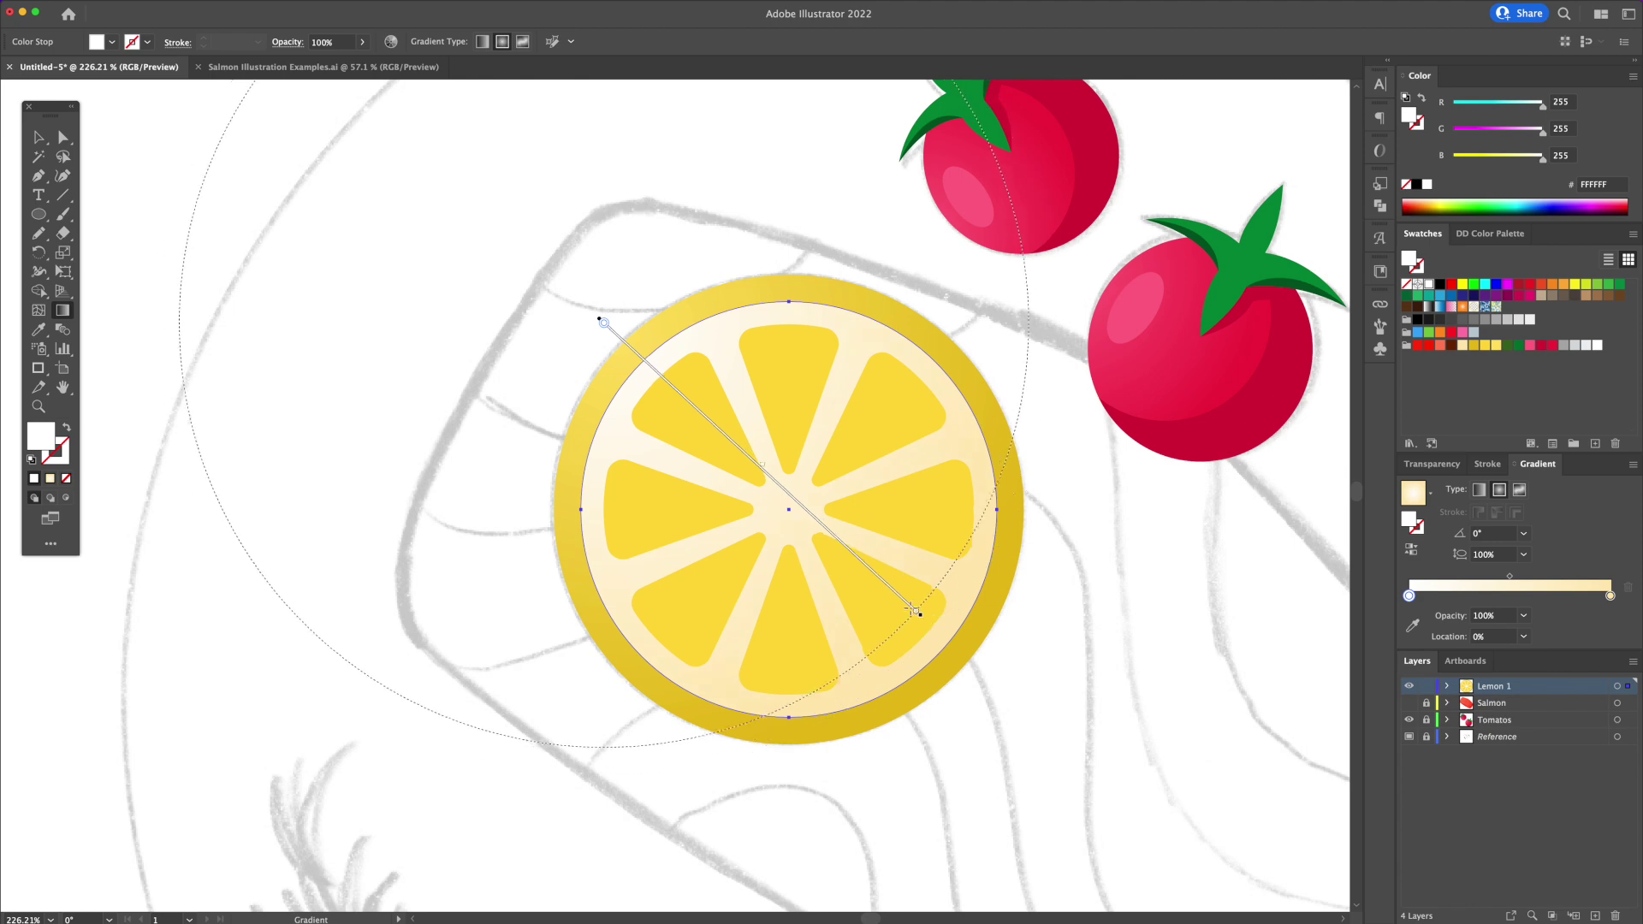
pyautogui.press('v')
pyautogui.click(1114, 632)
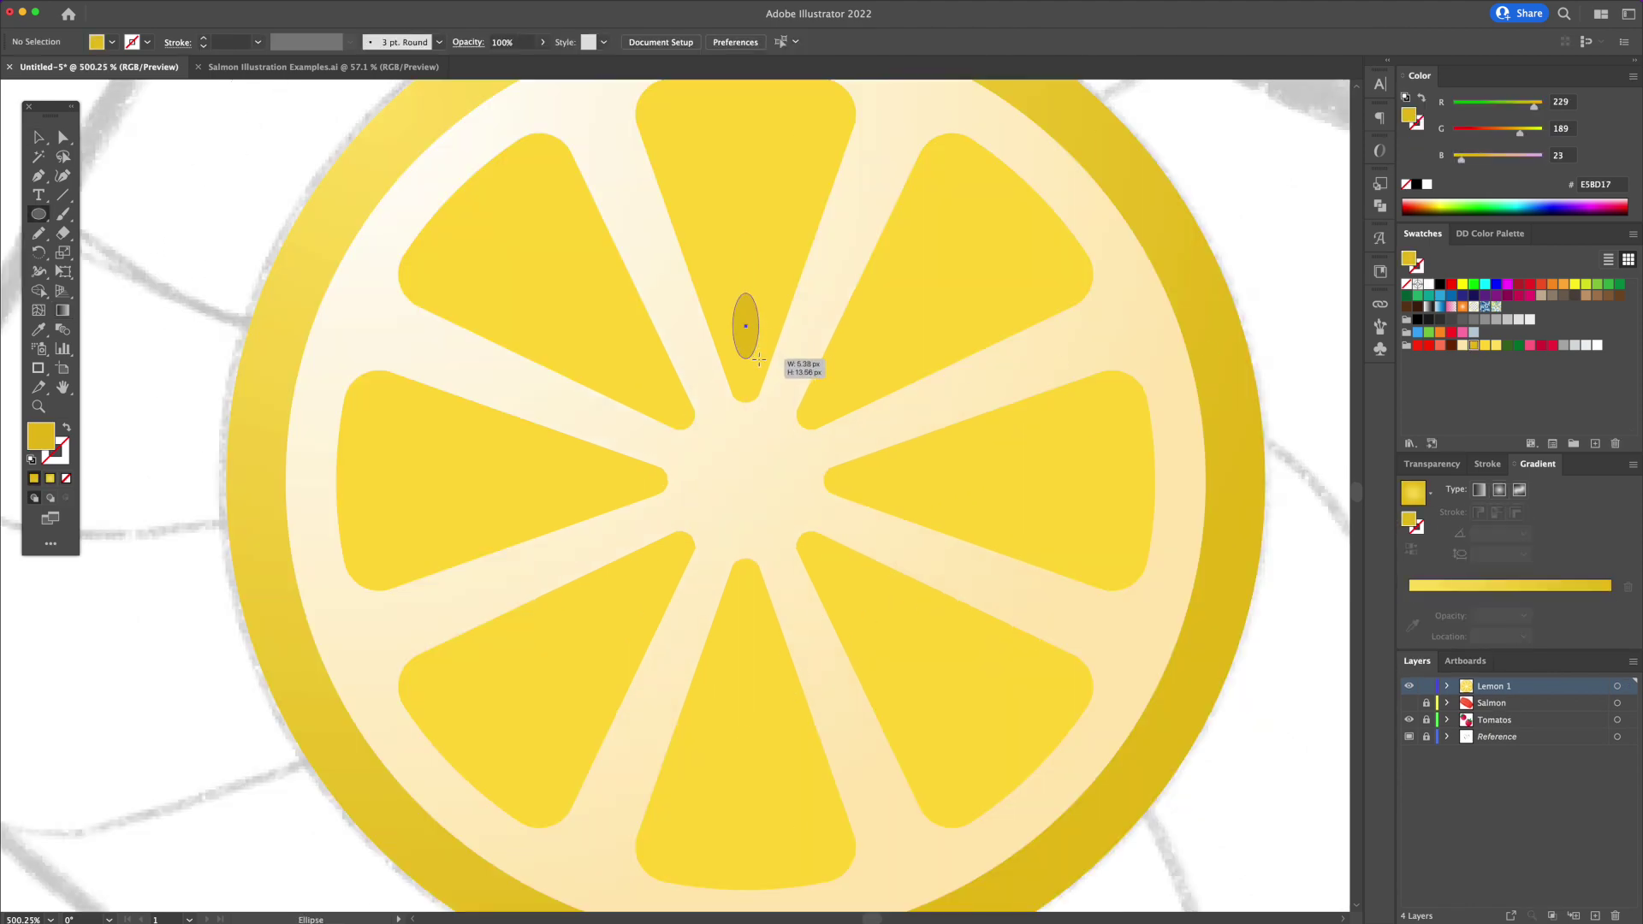
# - Draw a dark yellow oval seed about 6 × 13 px in the top segment and copy it rotated 45° about the lemon's center
pyautogui.moveTo(760, 357); pyautogui.dragTo(760, 358)
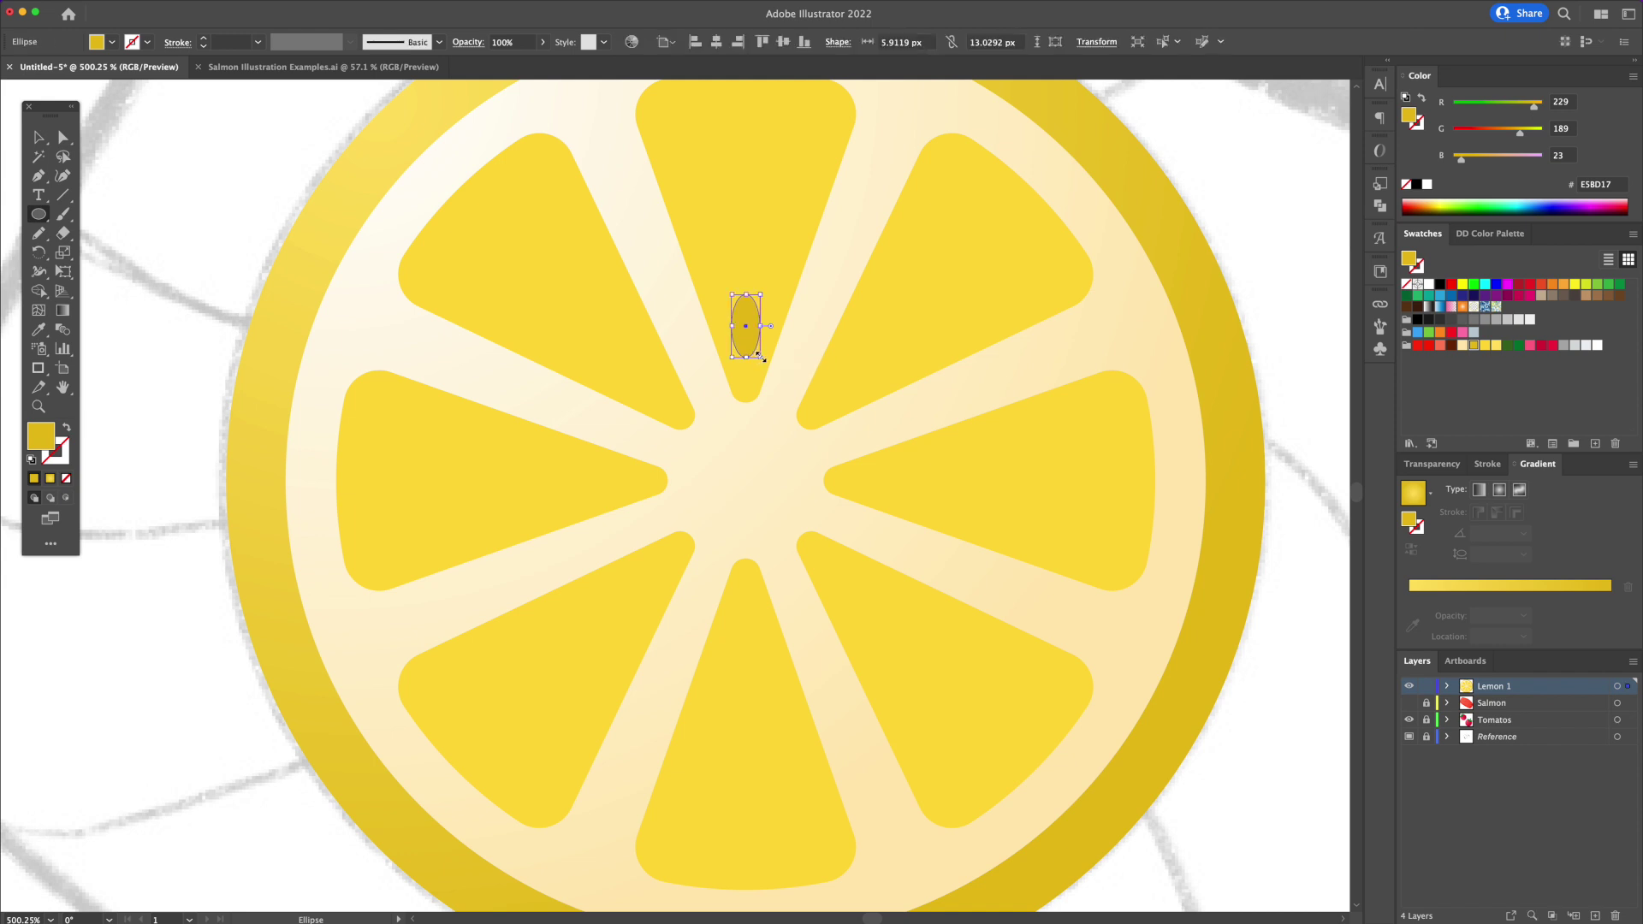
pyautogui.press('r')
pyautogui.keyDown('alt'); pyautogui.click(746, 481); pyautogui.keyUp('alt')
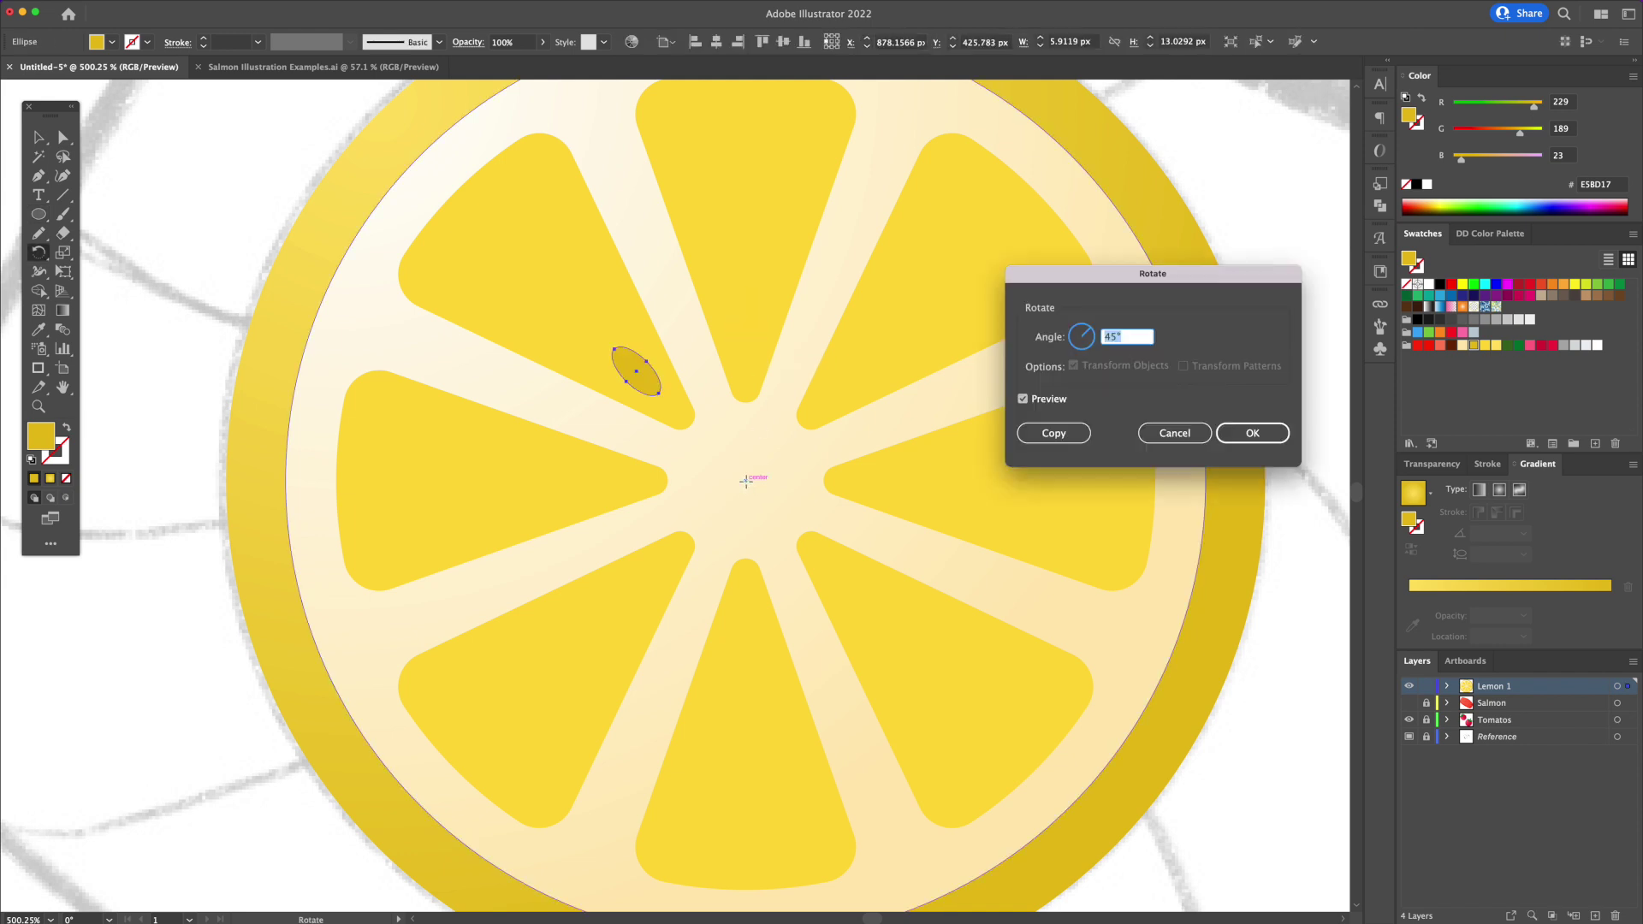
pyautogui.click(1070, 438)
# - Repeat the rotated seed copy until every lemon segment has one seed
pyautogui.press('super+d')
pyautogui.press('super+d')
pyautogui.press('super+d')
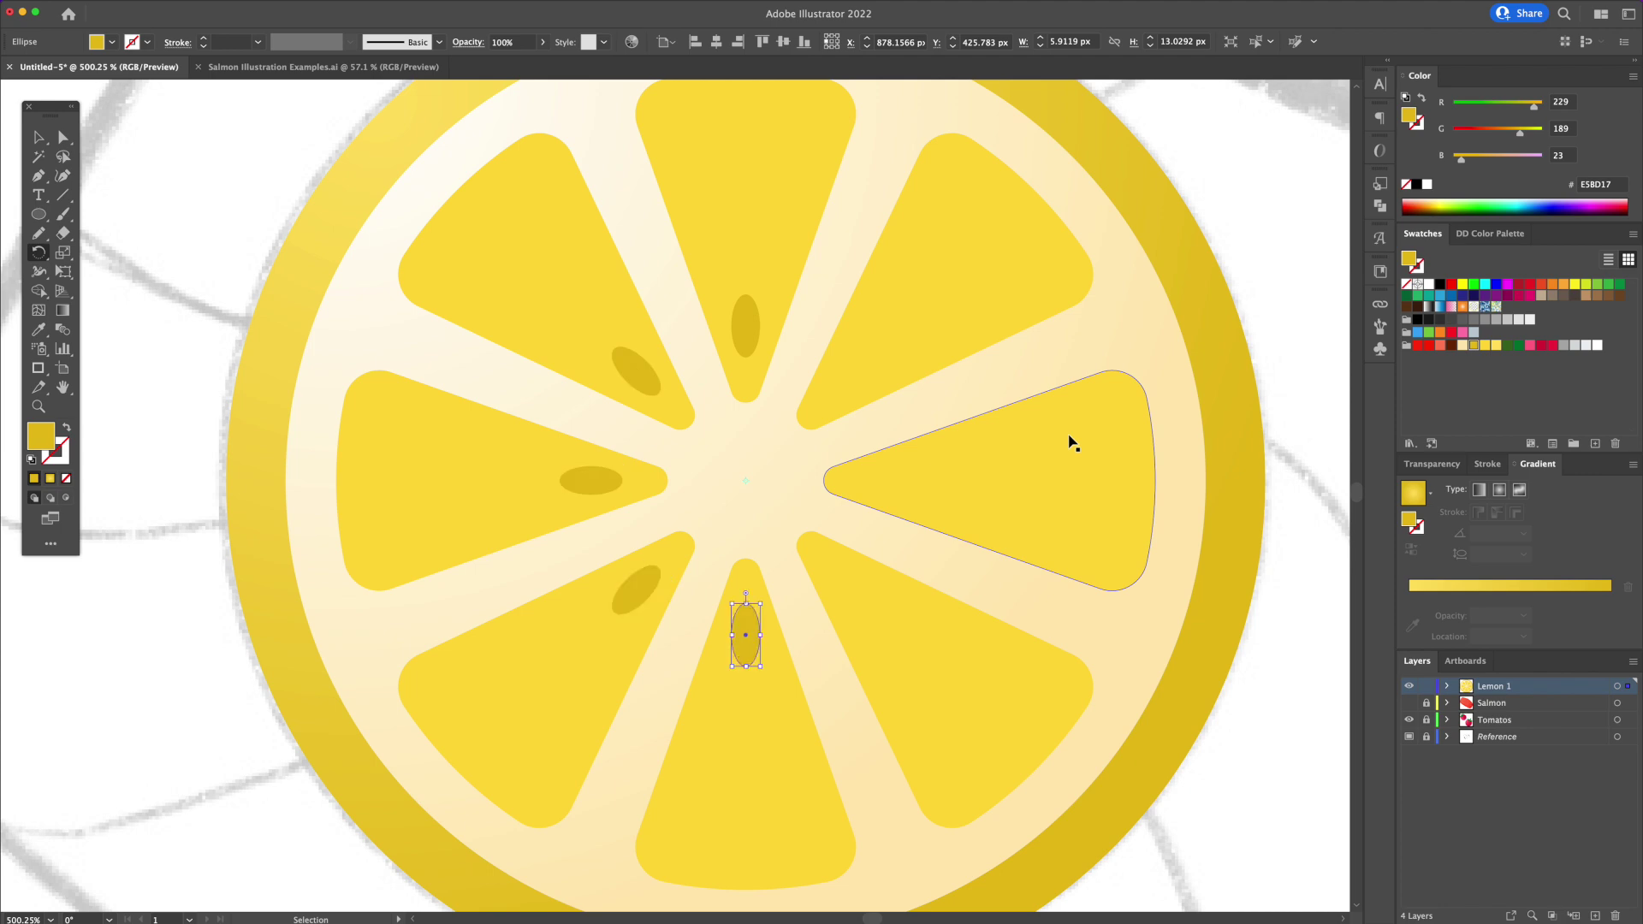
pyautogui.press('super+d')
pyautogui.press('super+d')
pyautogui.press('super+d')
pyautogui.press('v')
pyautogui.click(220, 249)
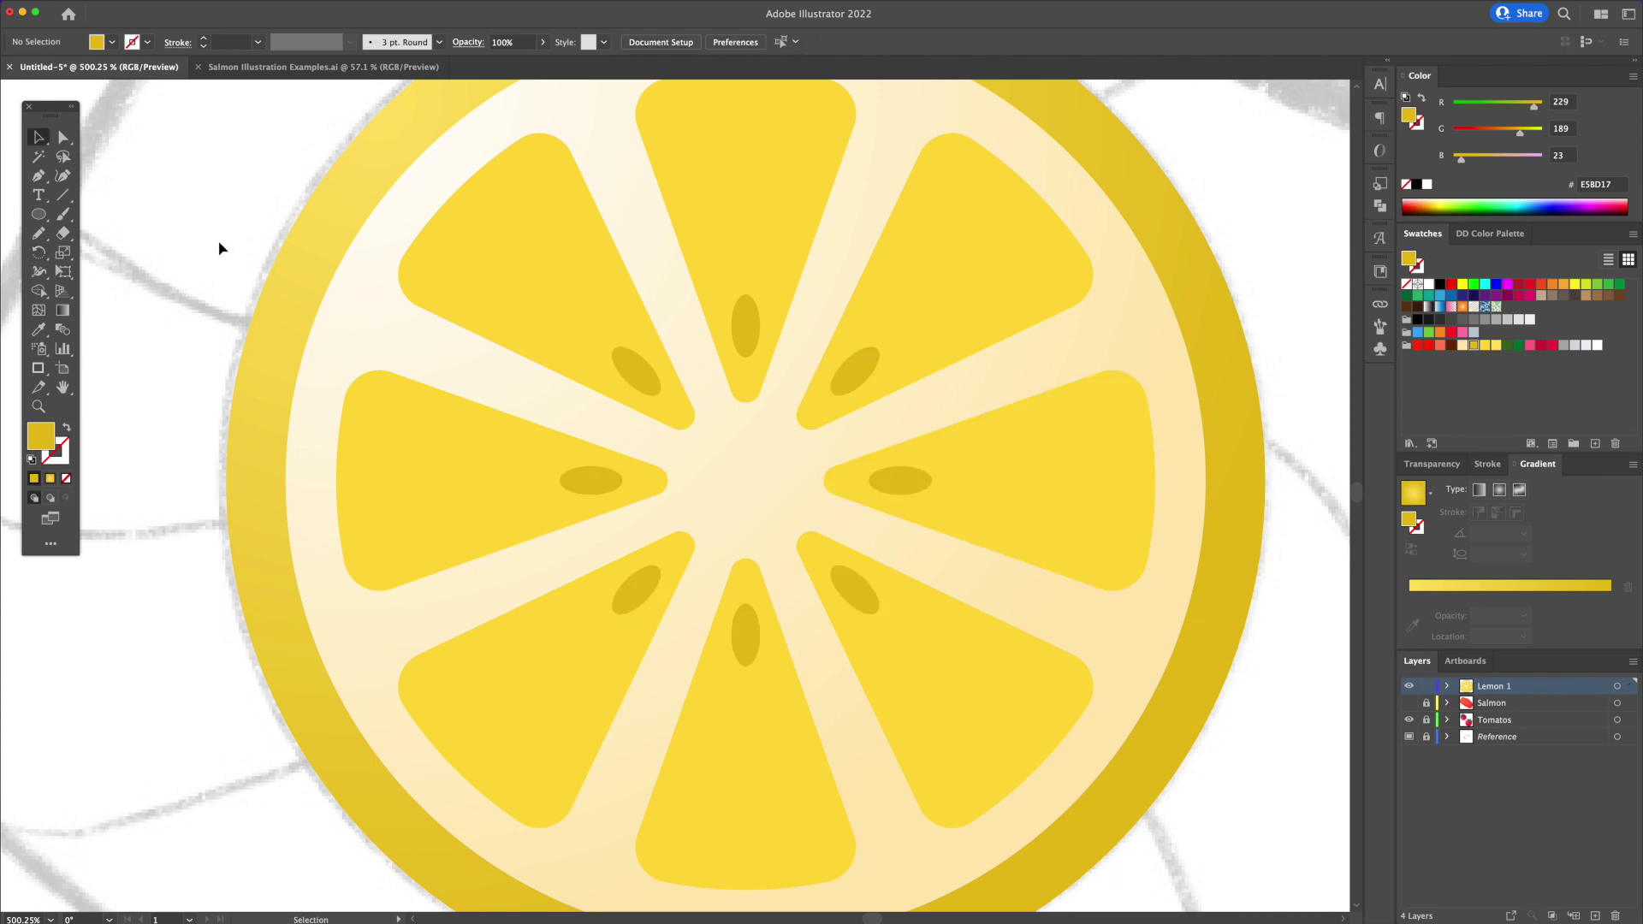
# - Duplicate the whole lemon slice below the salmon sketch and scale the copy down slightly
pyautogui.press('super+0')
pyautogui.click(733, 374)
pyautogui.moveTo(734, 374); pyautogui.dragTo(841, 802)
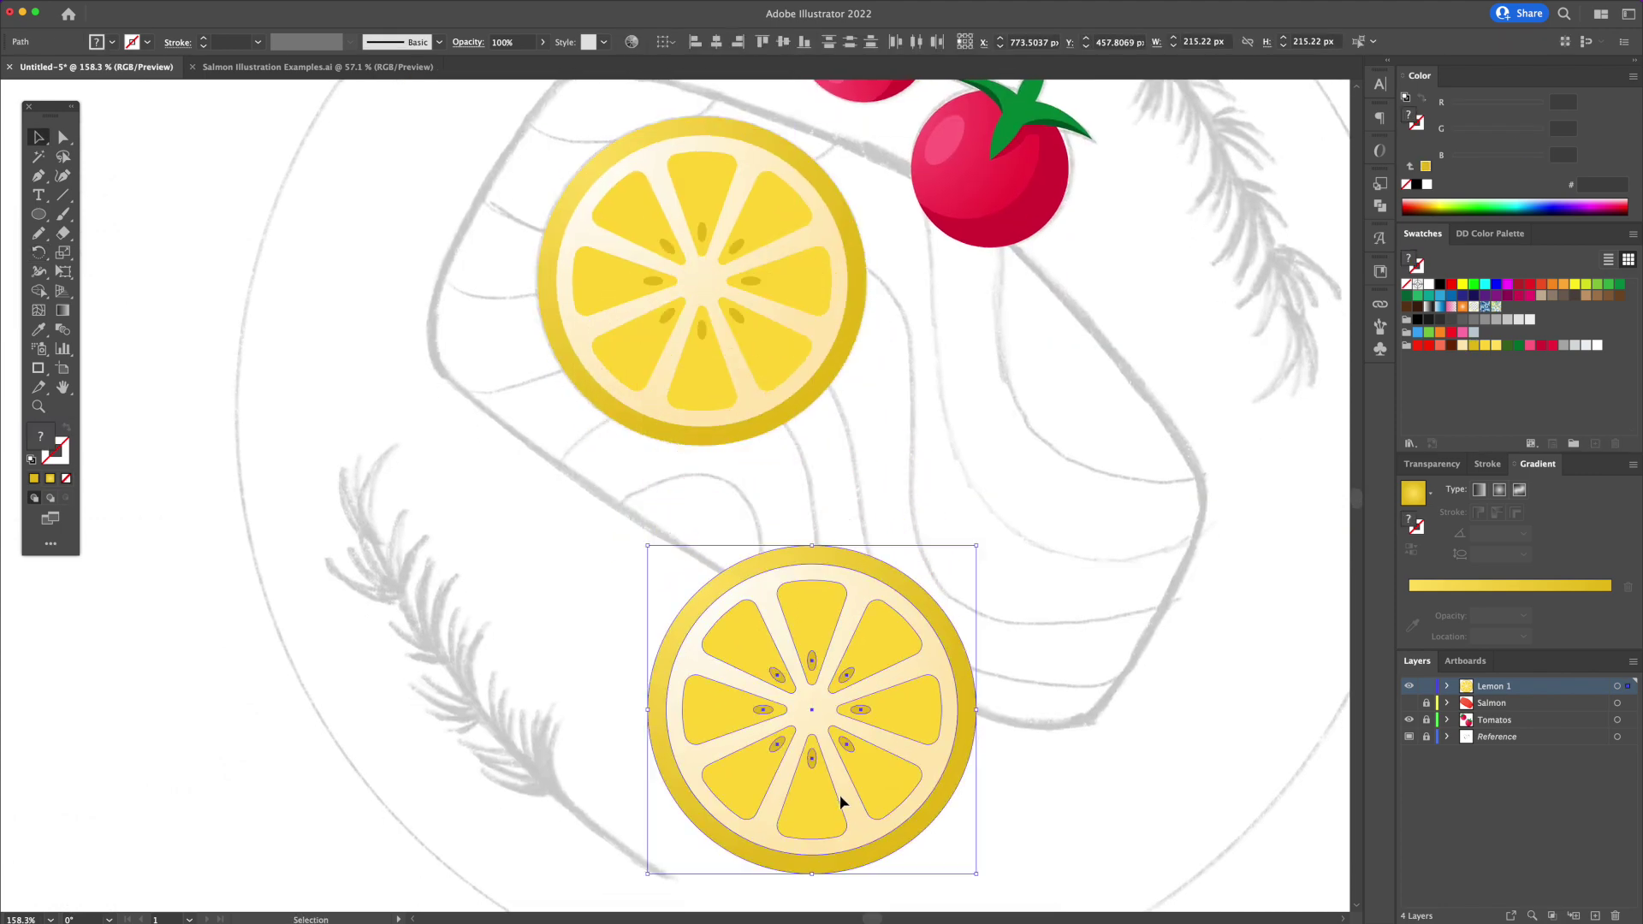
pyautogui.moveTo(980, 548); pyautogui.dragTo(939, 573)
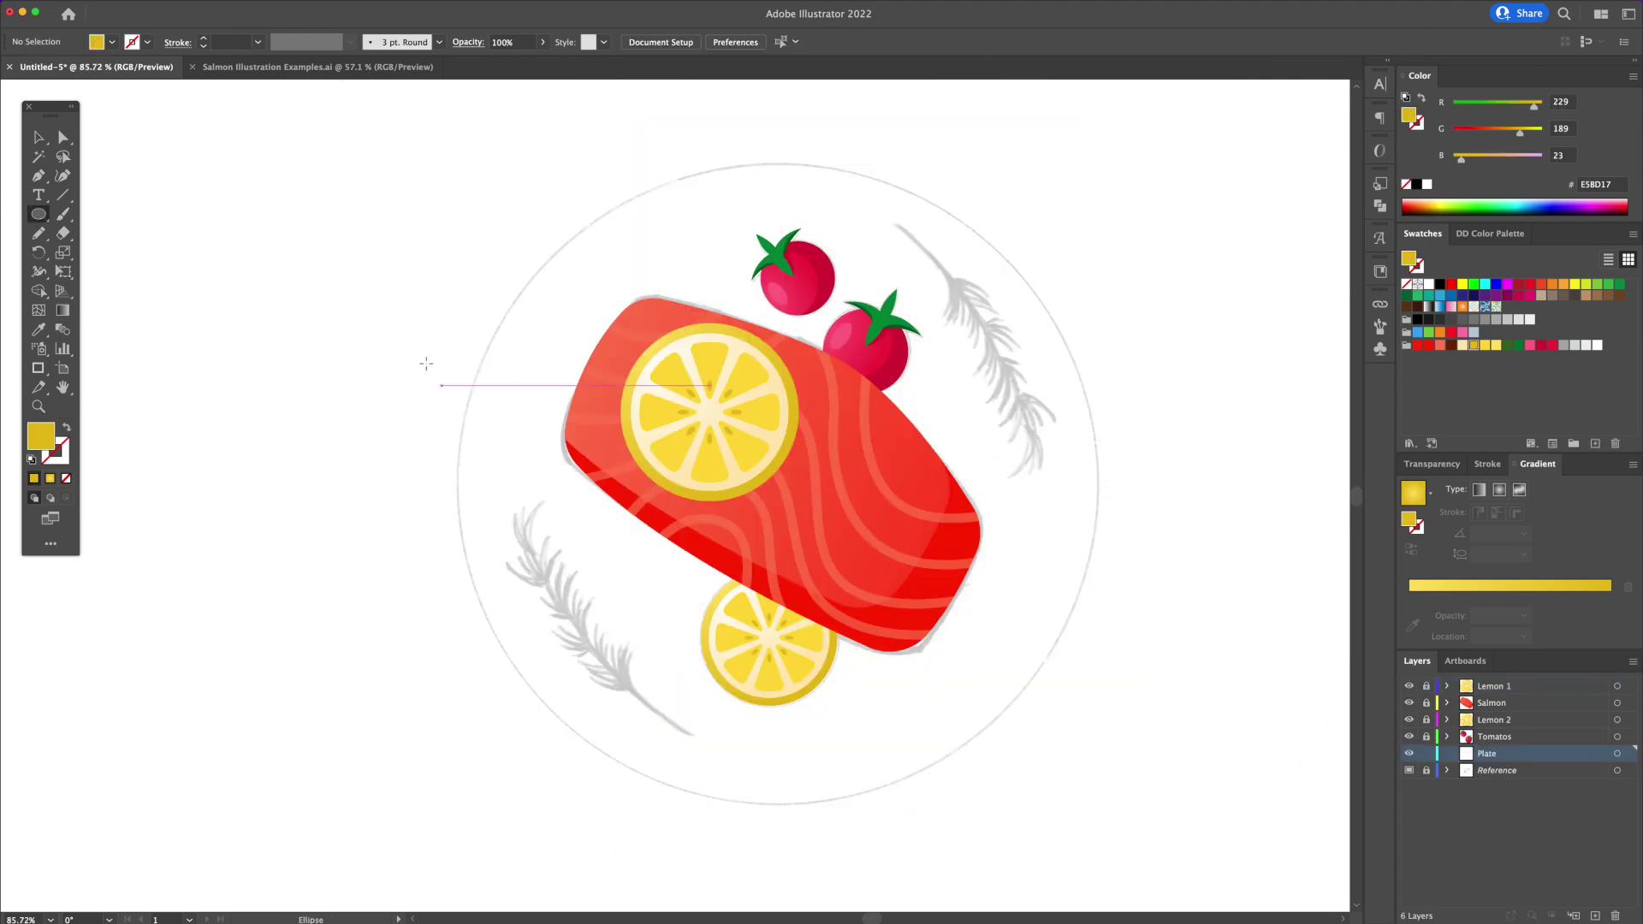
# - Draw a plate circle about 776 px wide around the food, with no fill and a gray (ADADAD) stroke
pyautogui.moveTo(776, 479)
pyautogui.mouseDown()
pyautogui.moveTo(1144, 675)
pyautogui.moveTo(1081, 655)
pyautogui.mouseUp()
pyautogui.press('v')
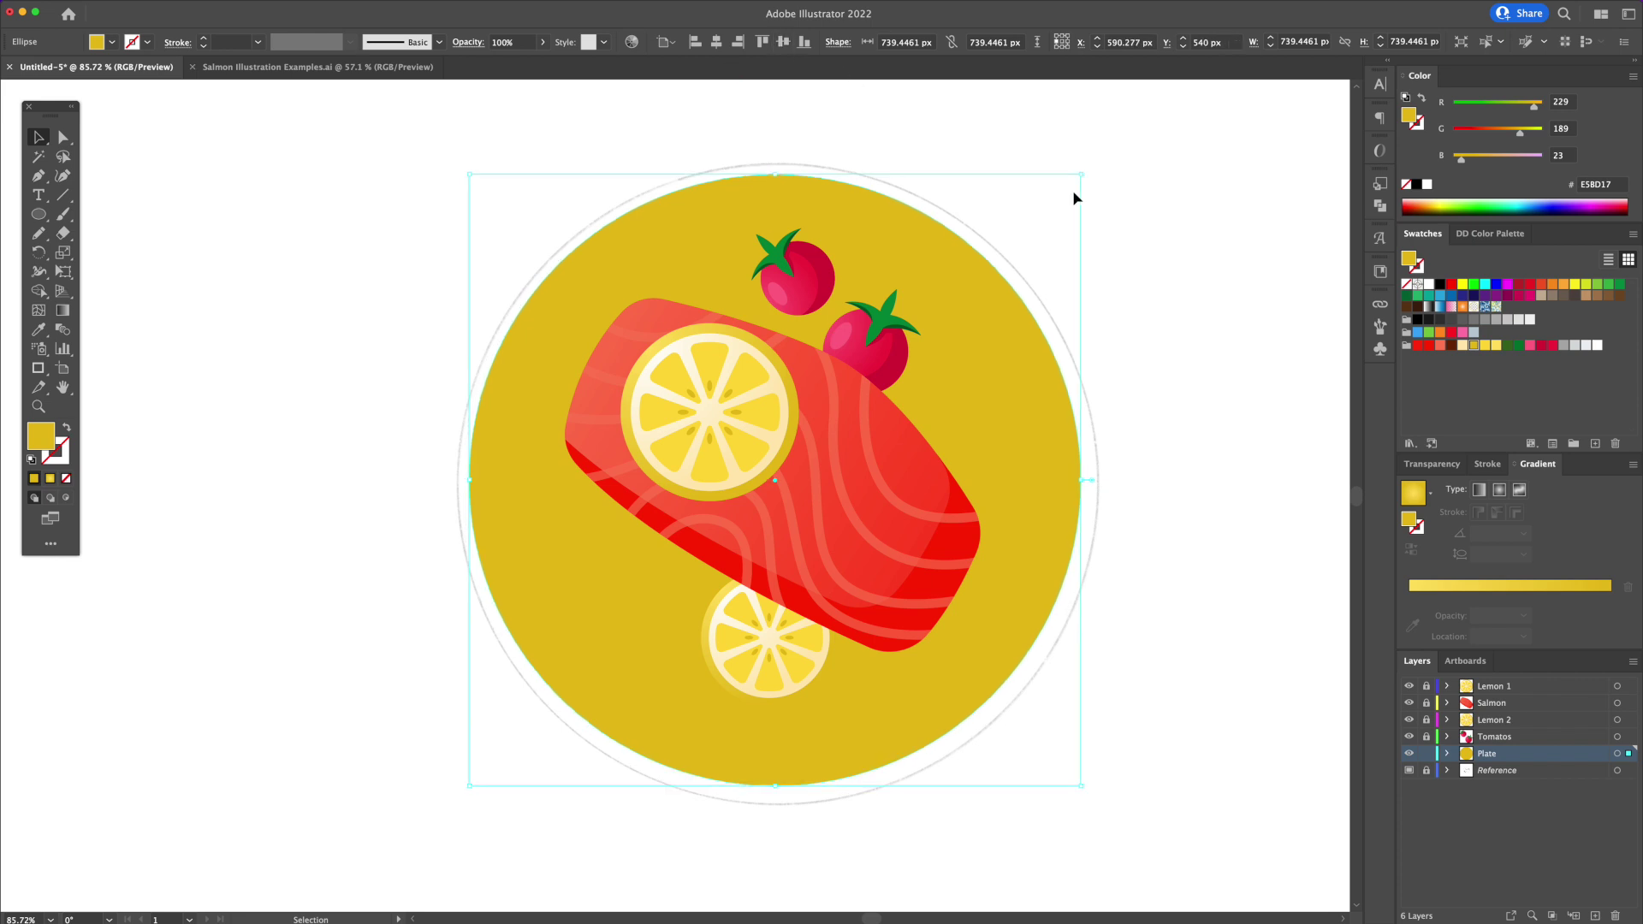
pyautogui.moveTo(1082, 175); pyautogui.dragTo(1097, 159)
pyautogui.hotkey('shift', 'x')
pyautogui.click(1564, 346)
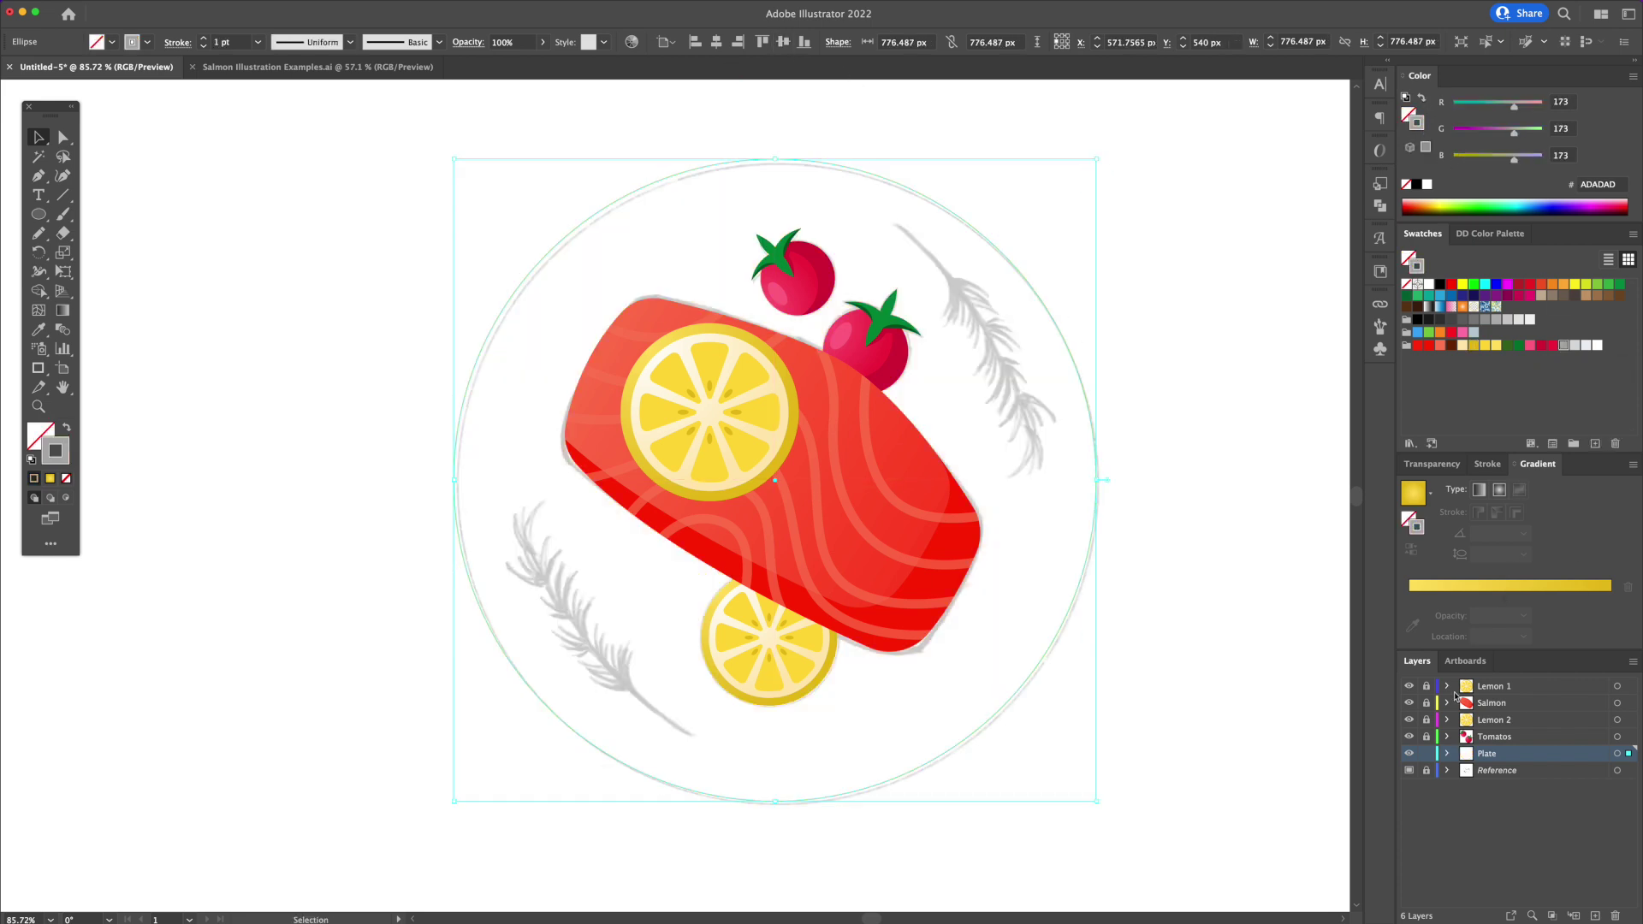
# - Hide the Reference layer and set the plate circle's stroke weight to 6 pt
pyautogui.click(1410, 771)
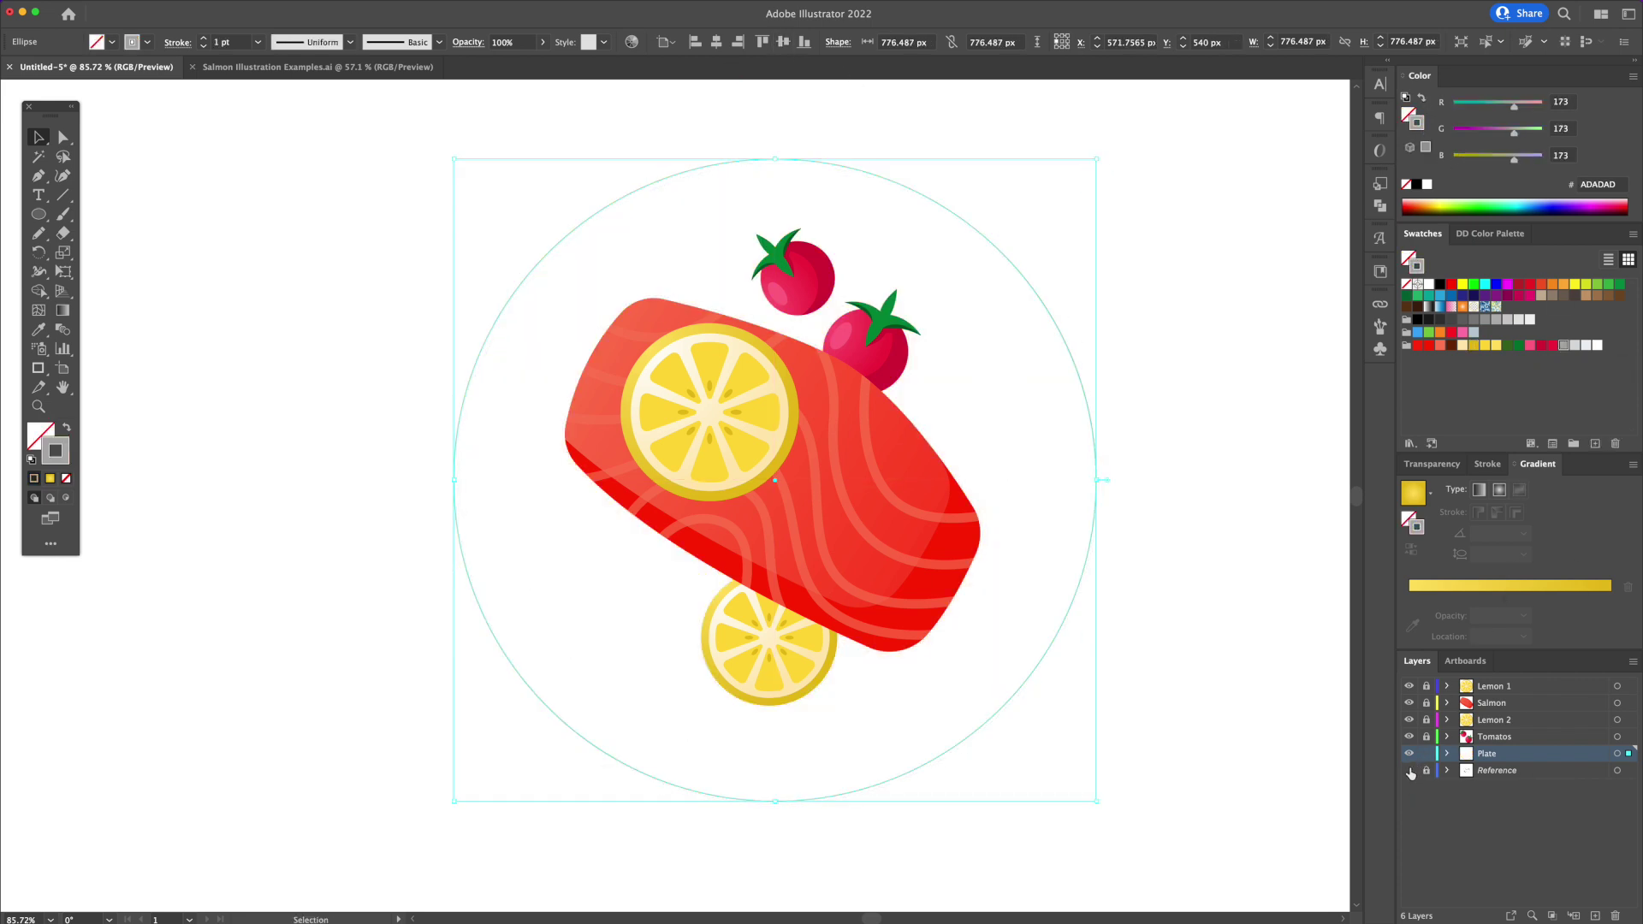
pyautogui.click(1487, 464)
pyautogui.click(1462, 486)
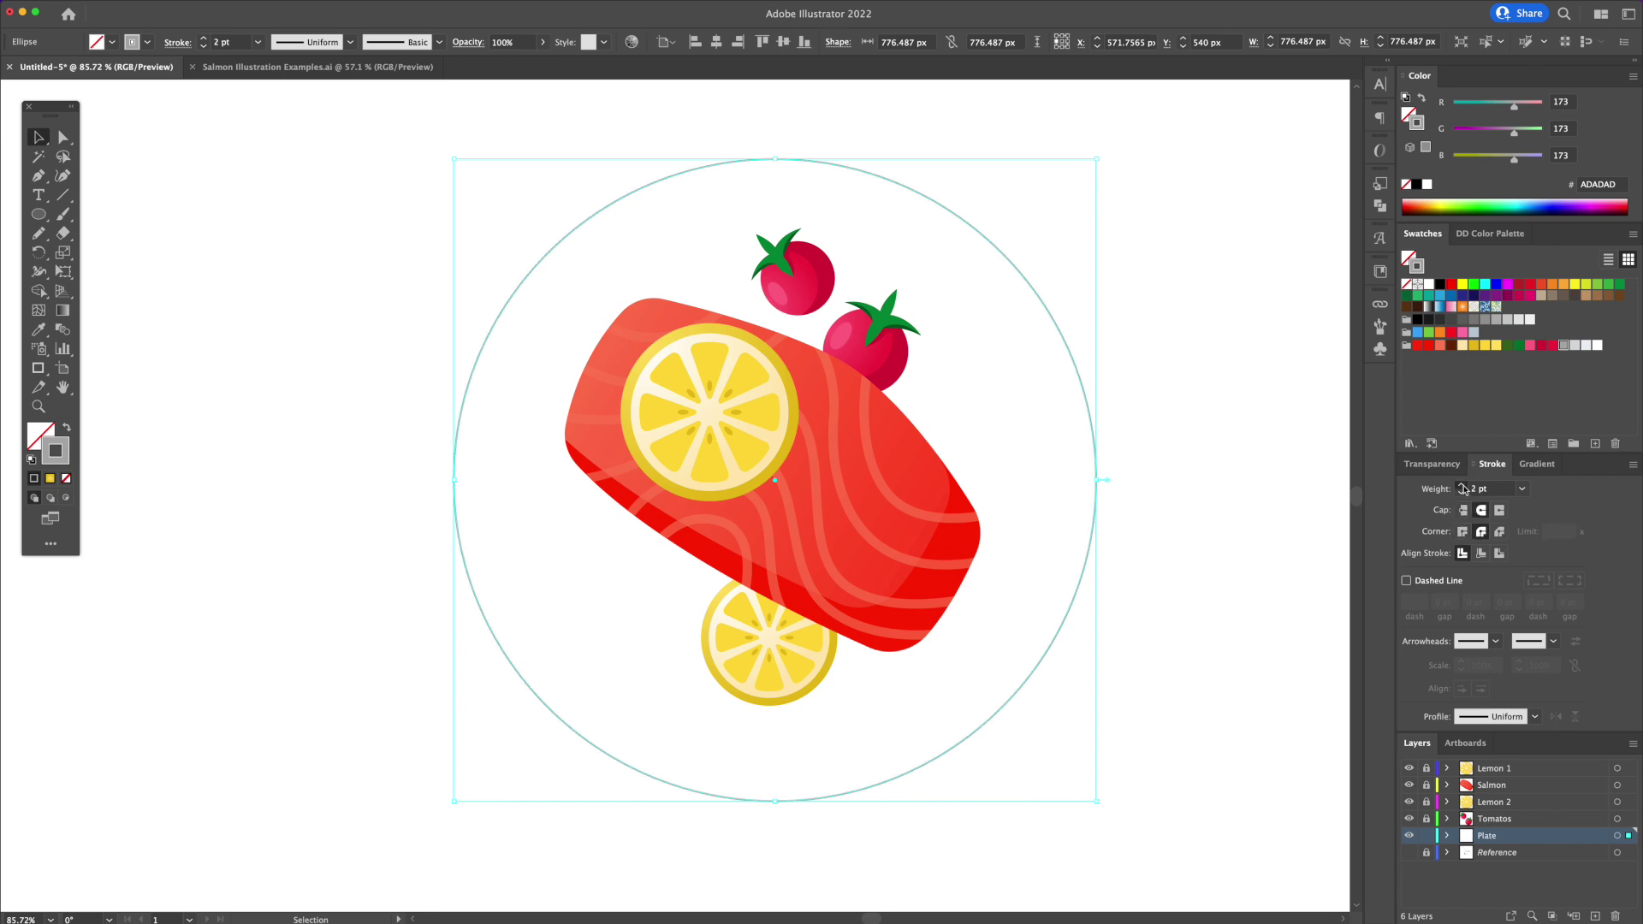
pyautogui.click(1462, 485)
pyautogui.click(1462, 485)
pyautogui.click(1462, 486)
pyautogui.click(1462, 485)
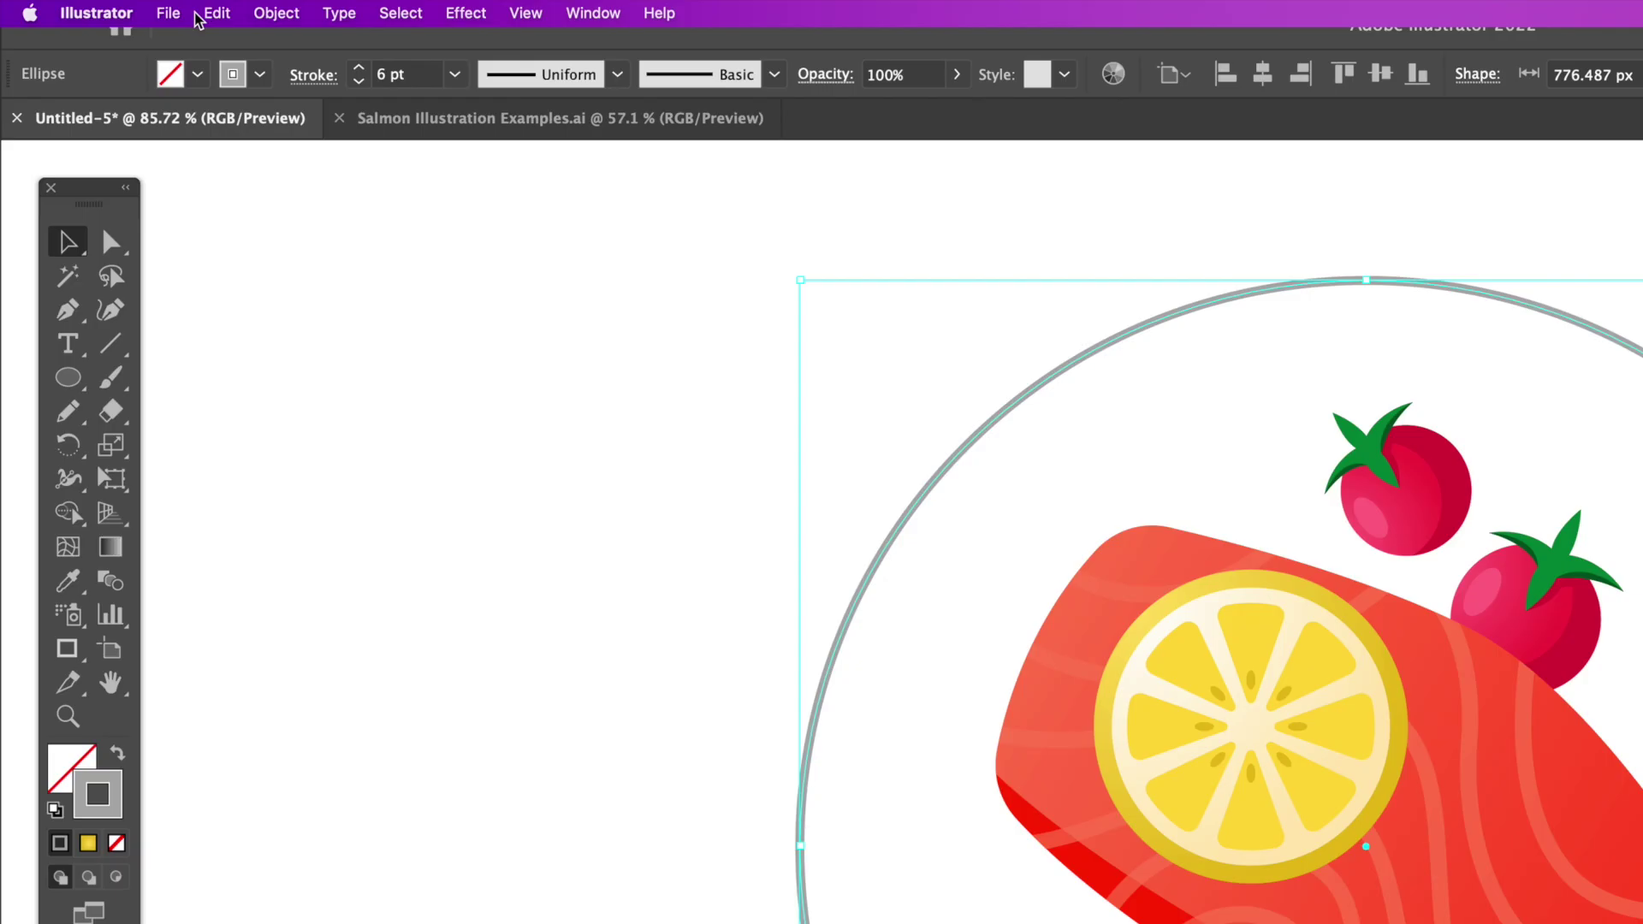
# - Copy the plate circle and paste the copy directly behind the original
pyautogui.click(124, 7)
pyautogui.click(133, 76)
pyautogui.click(218, 13)
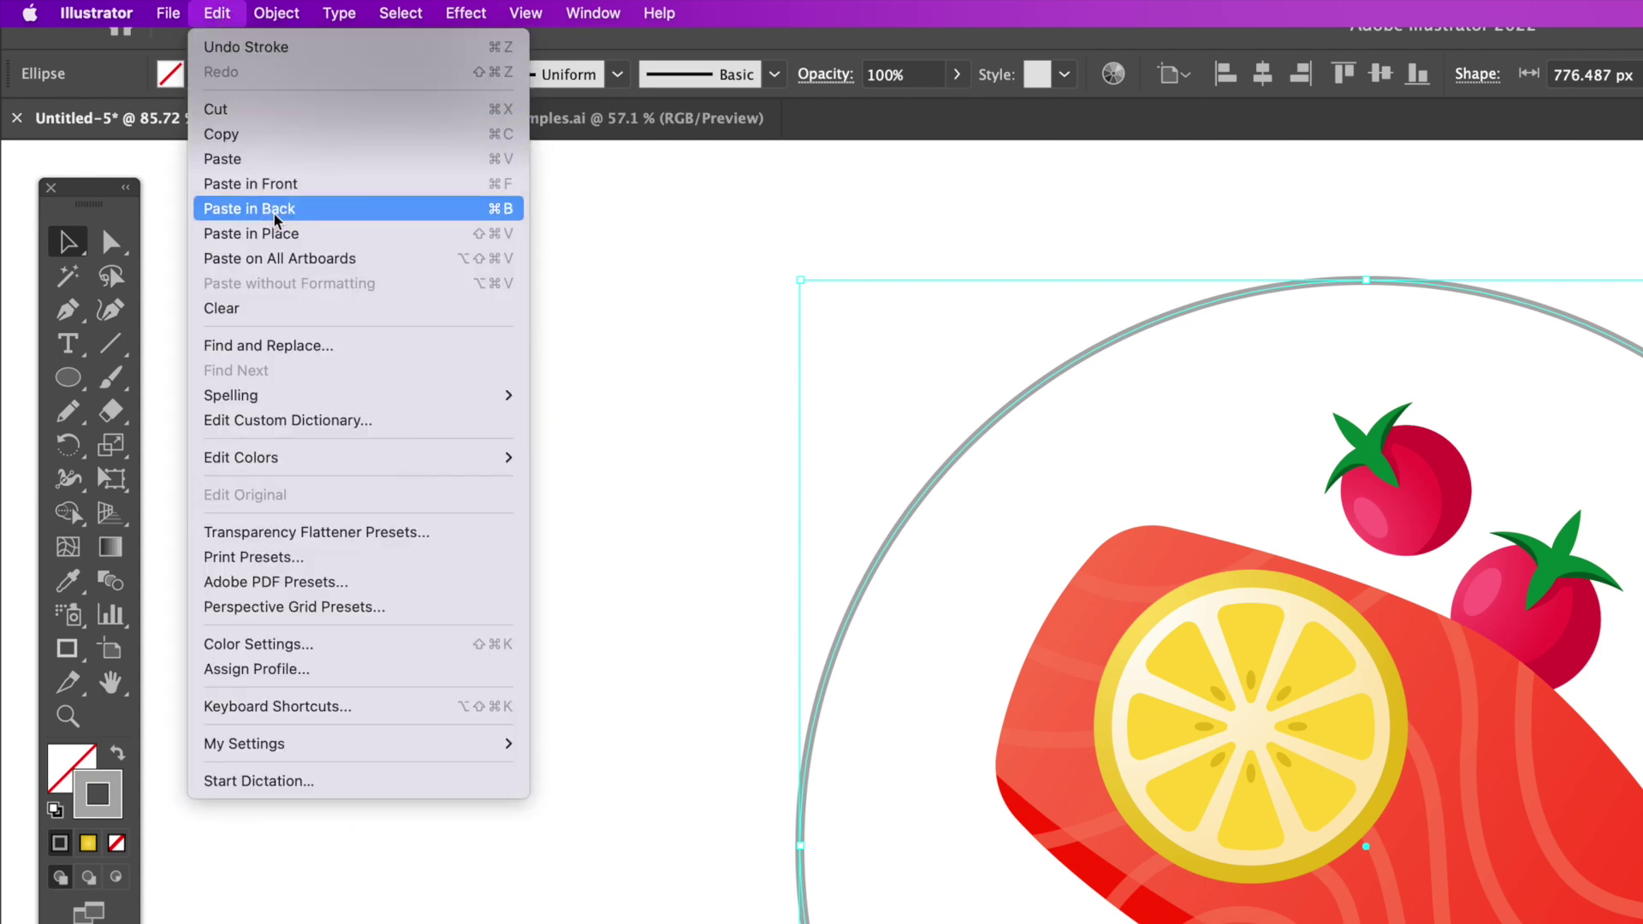
pyautogui.click(274, 221)
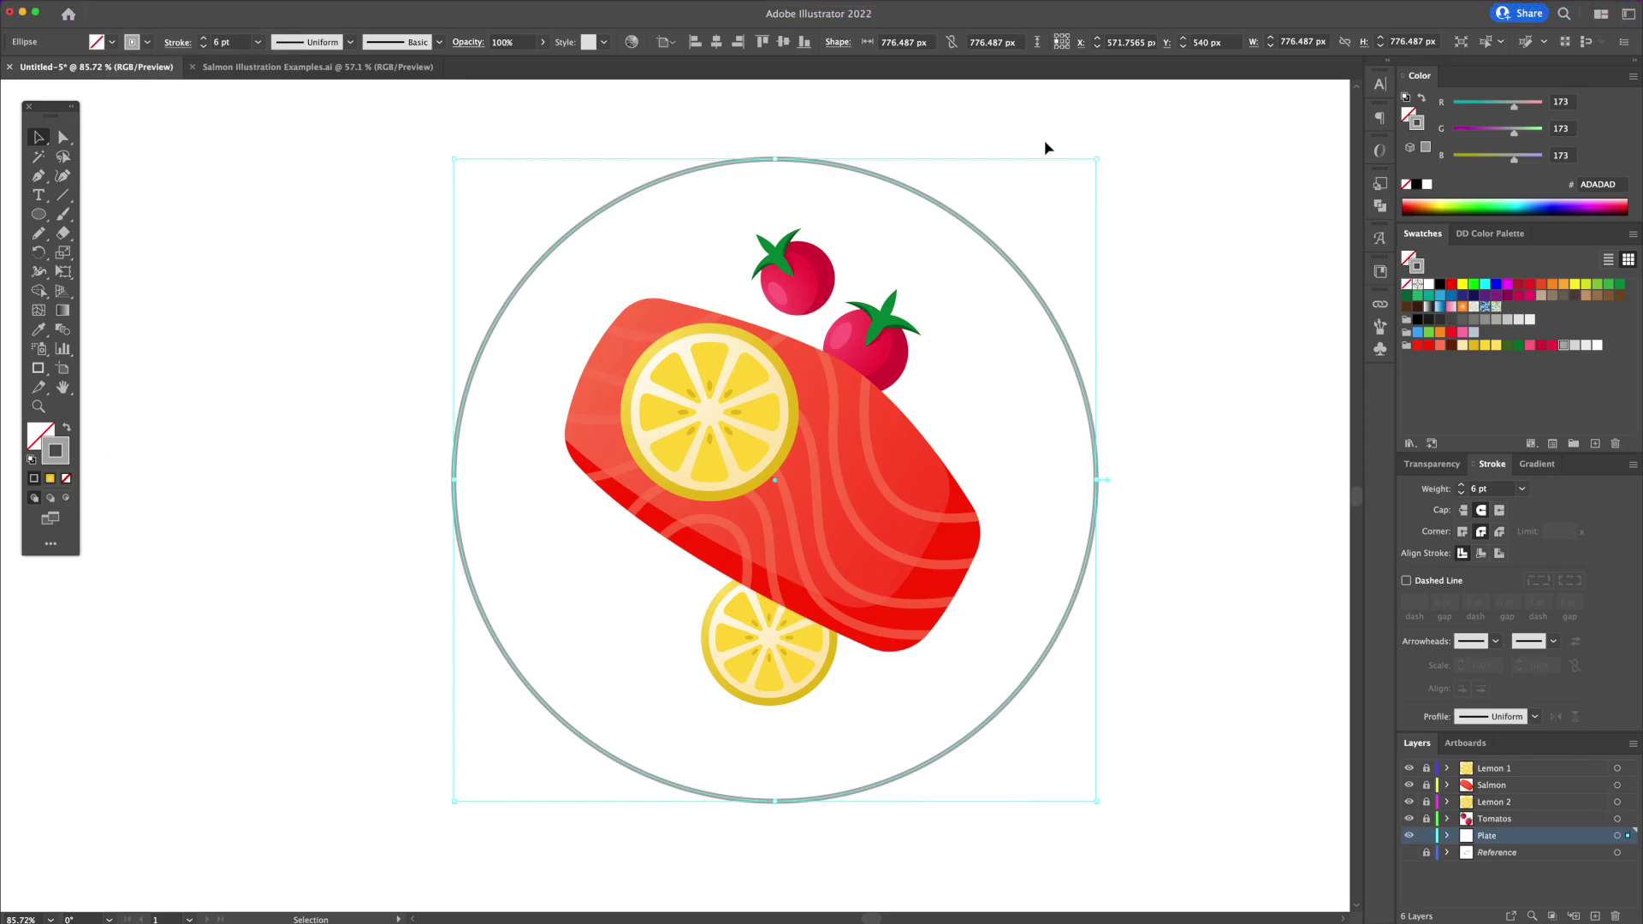
# - Swap the plate copy's fill and stroke to give it a gray (ADADAD) fill and no stroke
pyautogui.click(1420, 100)
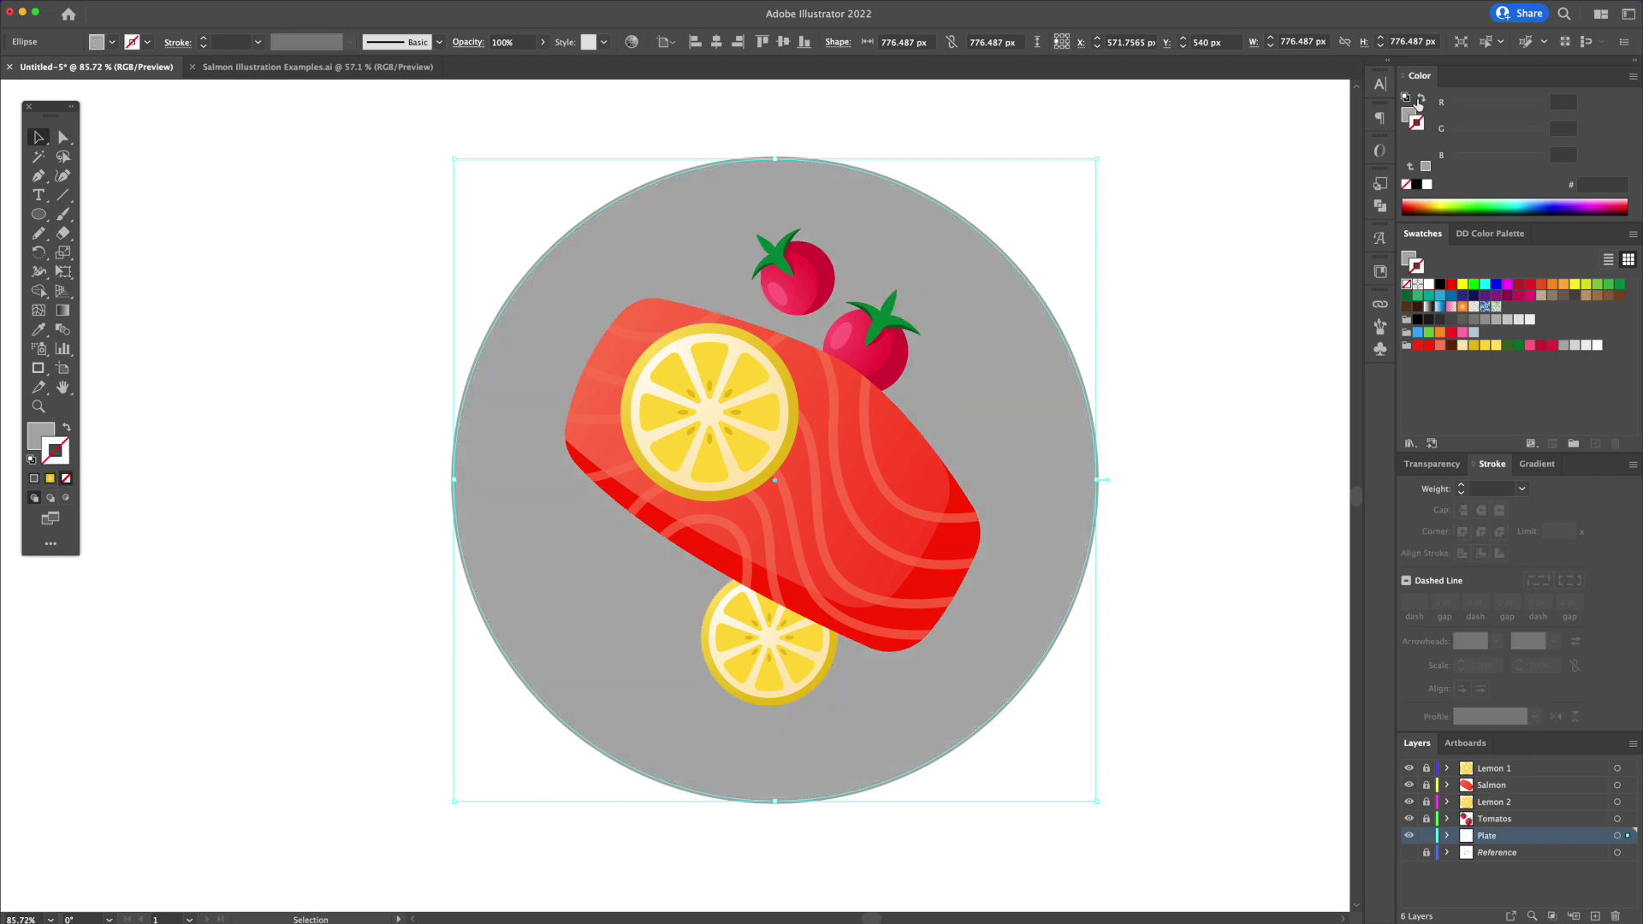
pyautogui.click(1597, 346)
pyautogui.press('/')
pyautogui.click(1405, 114)
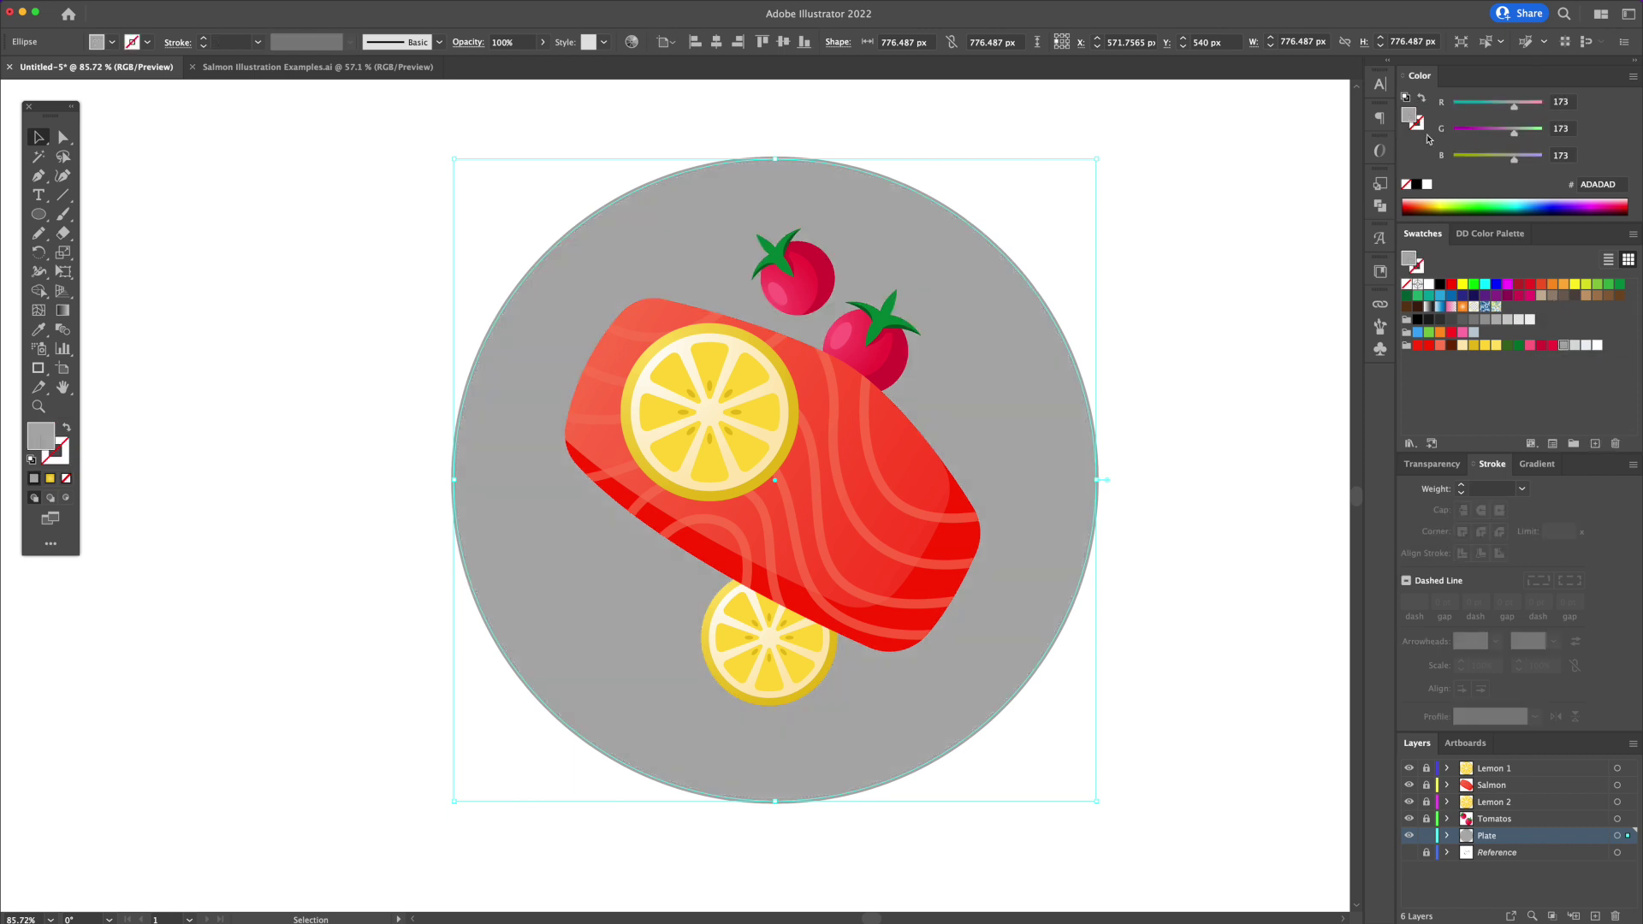
# - Fill the plate copy with a linear gradient from white to pale gray (EBEFF2), running diagonally at about -40.8°
pyautogui.click(1587, 346)
pyautogui.click(1537, 464)
pyautogui.click(1413, 493)
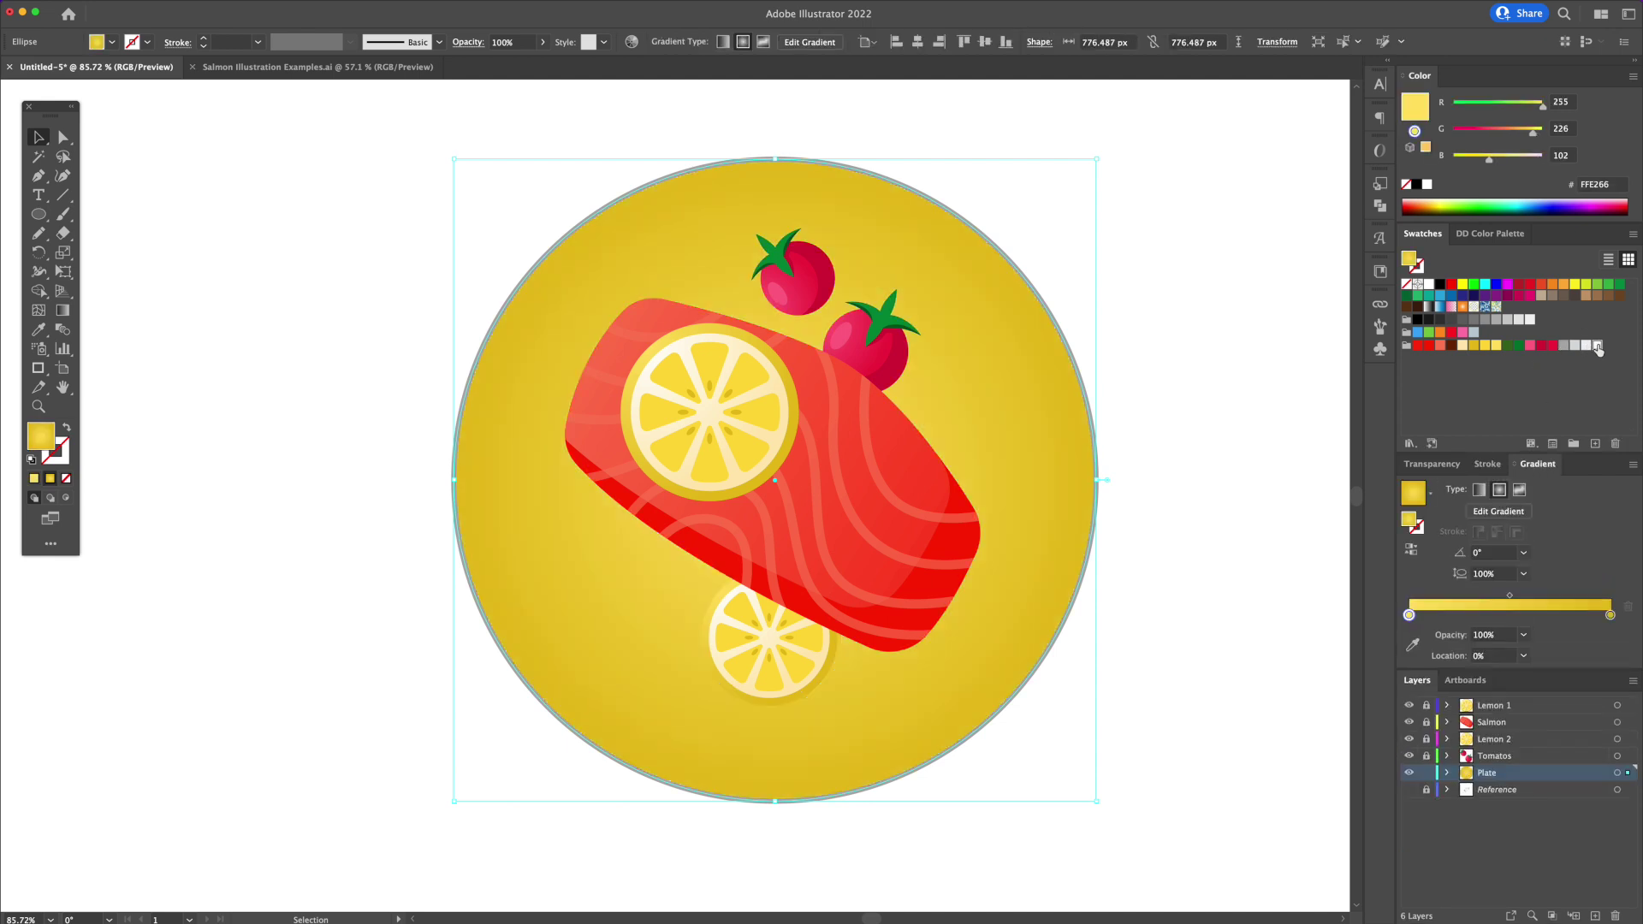
pyautogui.click(1611, 615)
pyautogui.click(1583, 346)
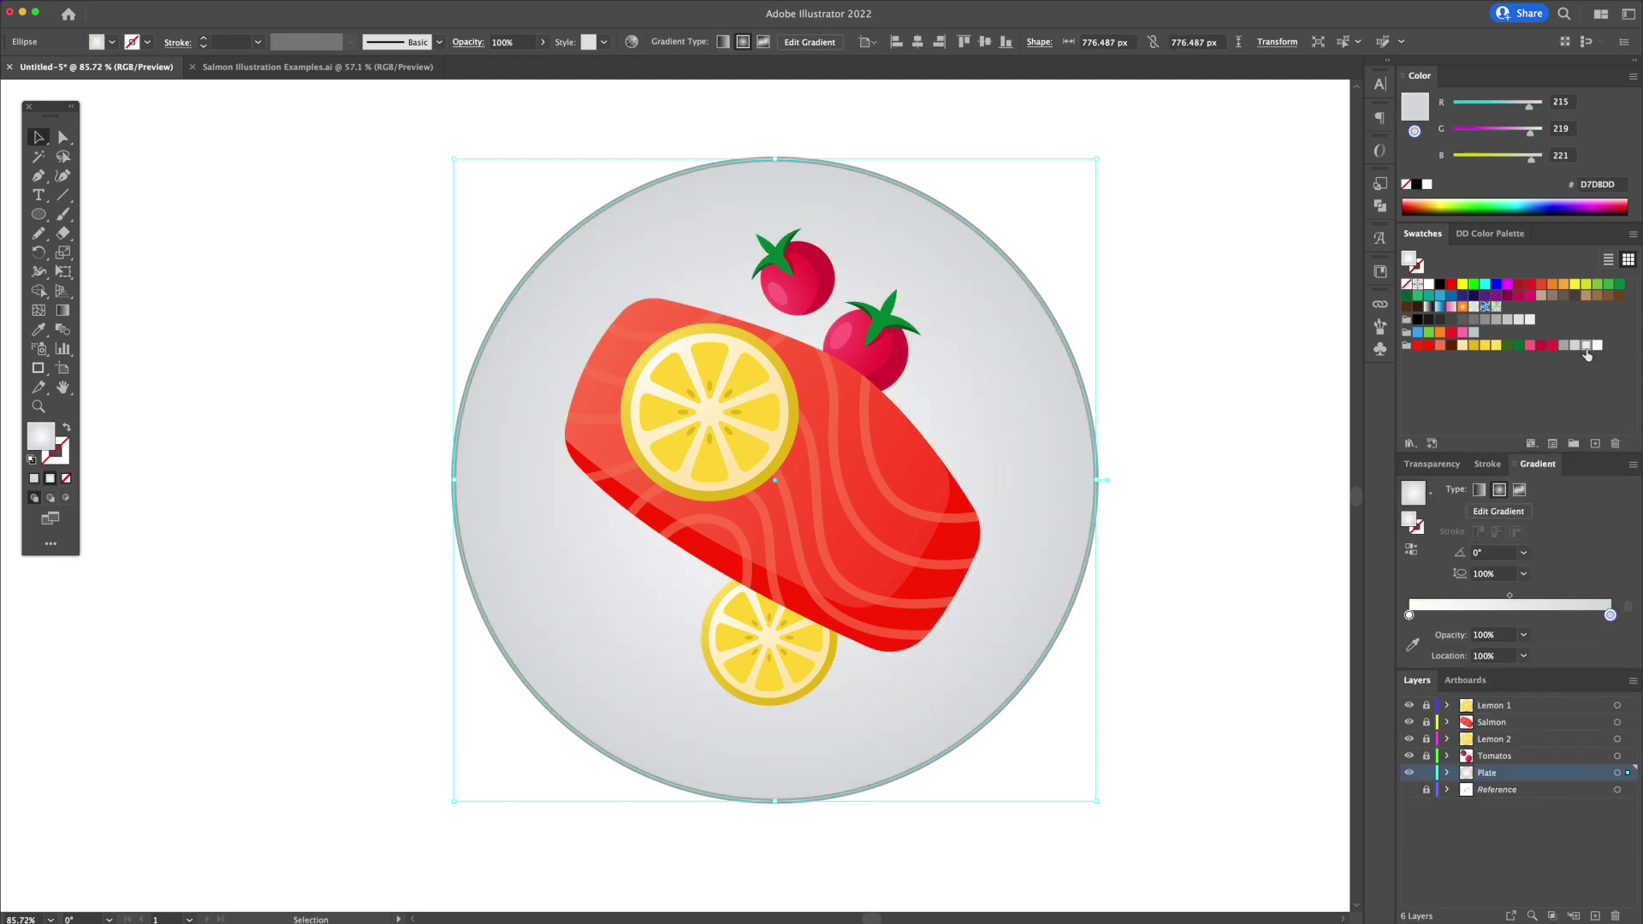
pyautogui.moveTo(1587, 345); pyautogui.dragTo(1612, 618)
pyautogui.click(1478, 490)
pyautogui.moveTo(543, 275); pyautogui.dragTo(1024, 695)
# - Add a smaller concentric copy of the gradient circle, rotated about 135° and scaled to about 730 px wide
pyautogui.moveTo(1097, 159); pyautogui.dragTo(1071, 179)
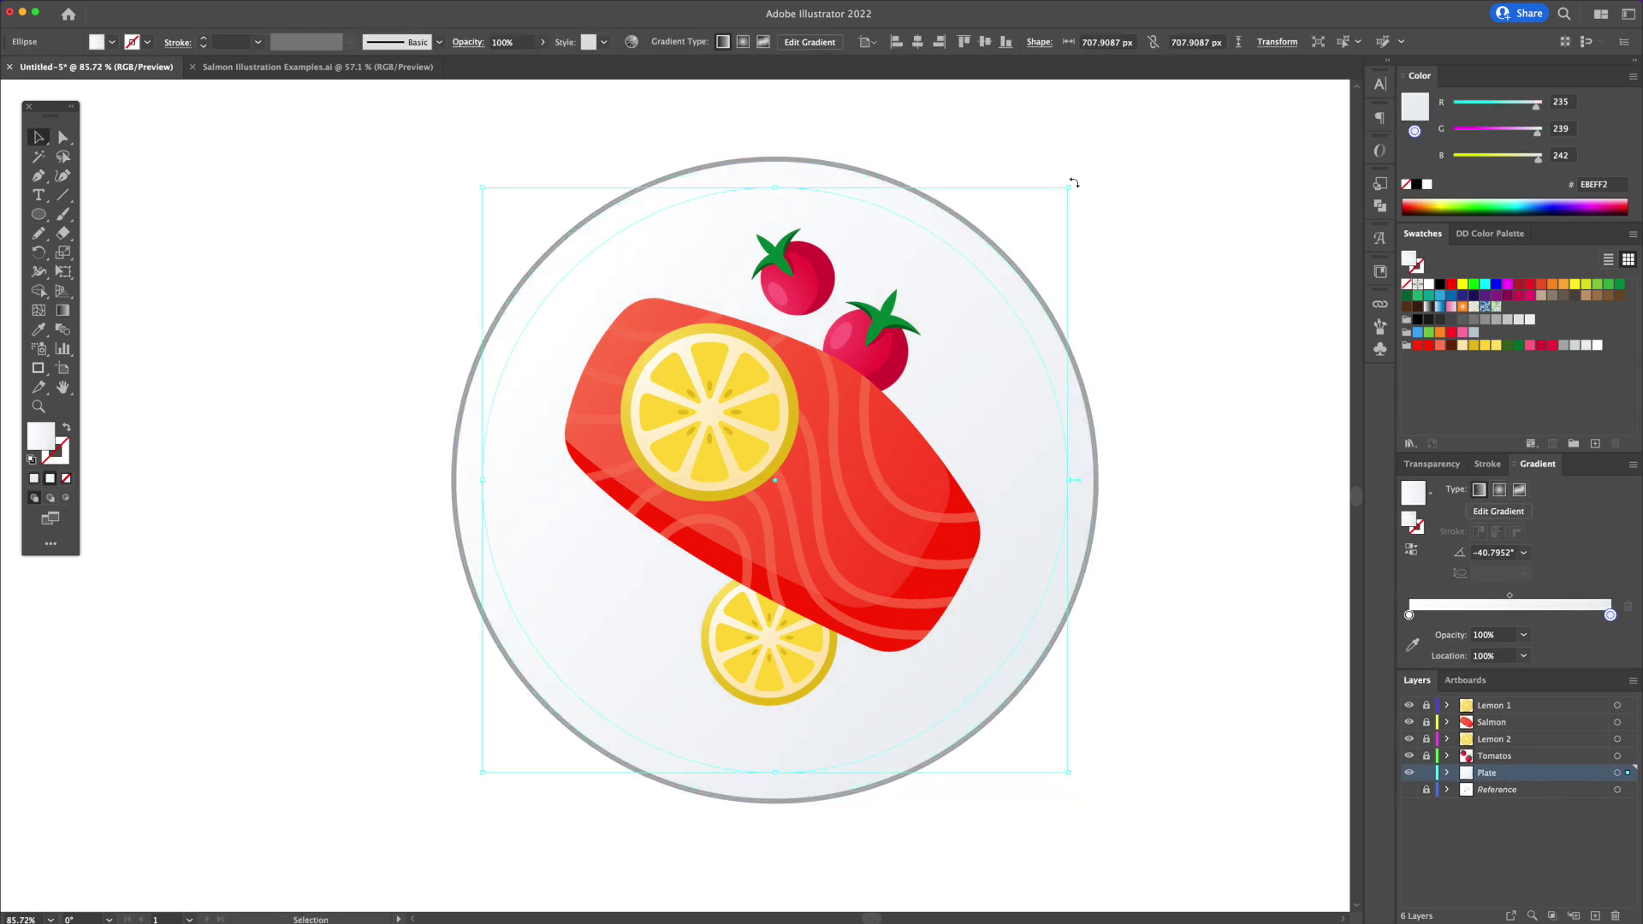
pyautogui.click(1173, 491)
pyautogui.click(1031, 491)
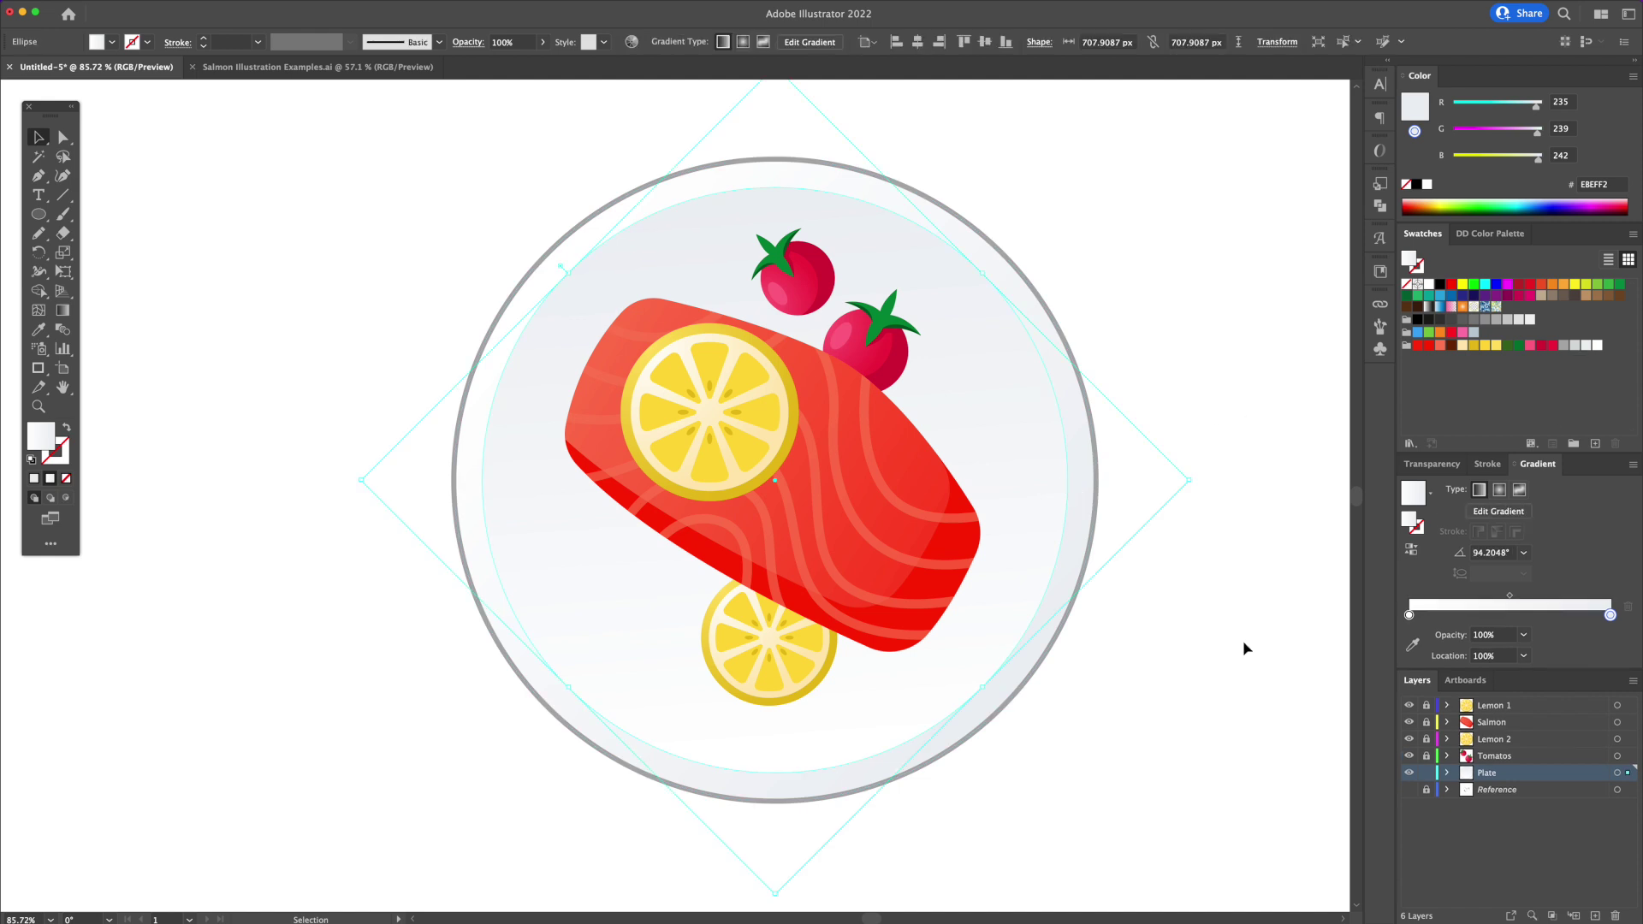
pyautogui.moveTo(1189, 479); pyautogui.dragTo(1202, 481)
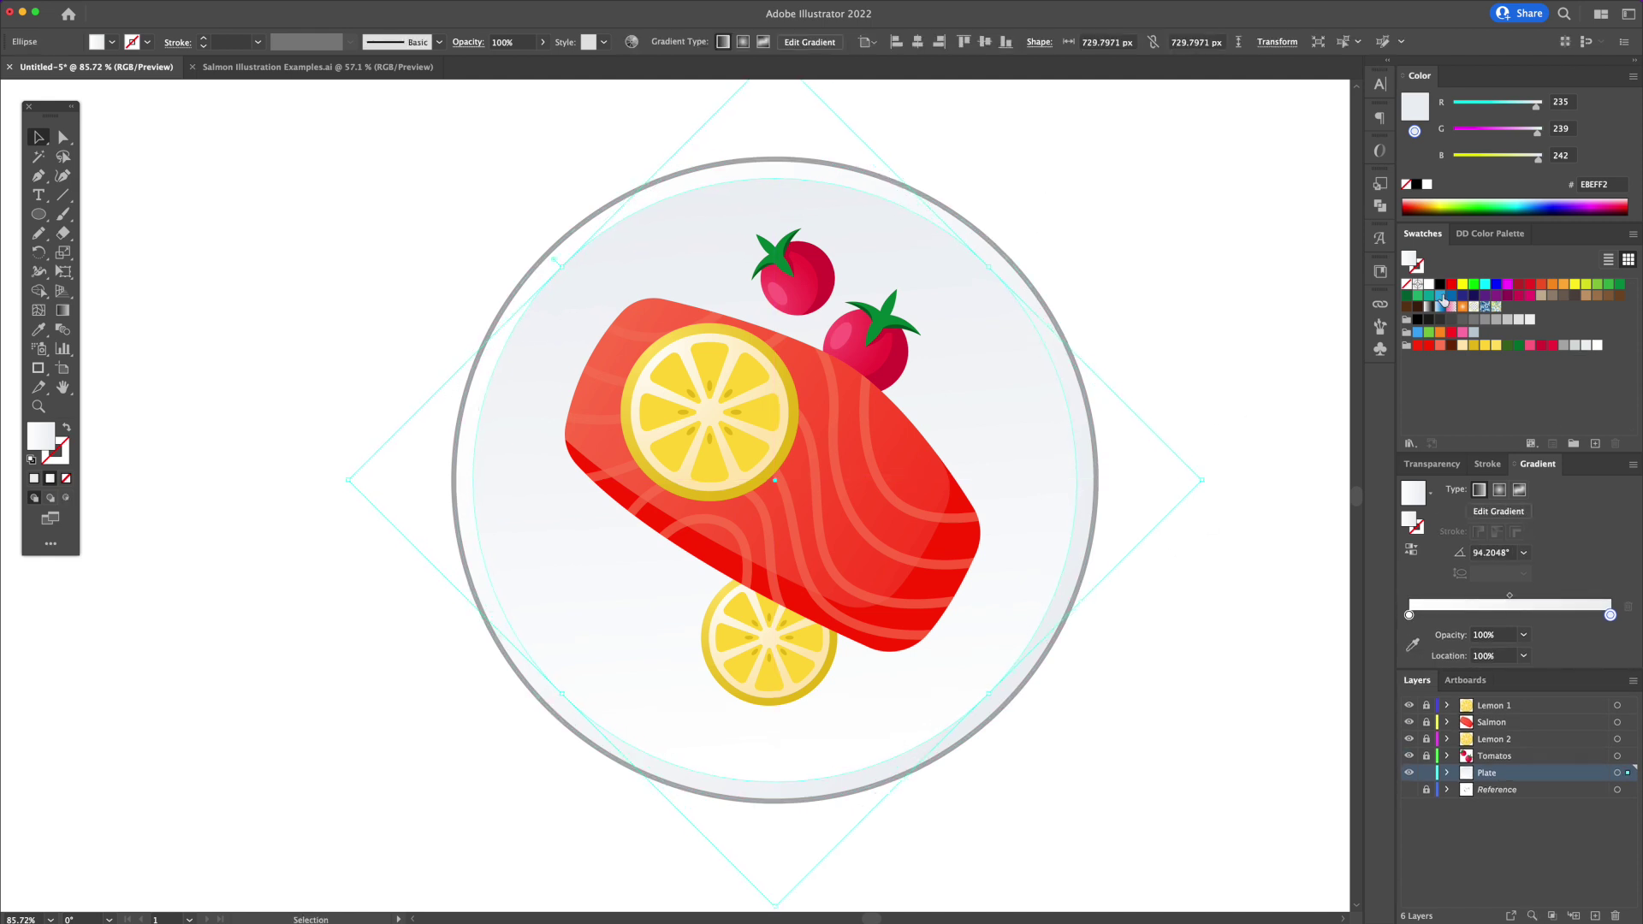
# - Fill the inner plate circle with solid white
pyautogui.keyDown('alt'); pyautogui.click(1429, 285); pyautogui.keyUp('alt')
pyautogui.click(1188, 195)
pyautogui.press('super+z')
pyautogui.click(1166, 259)
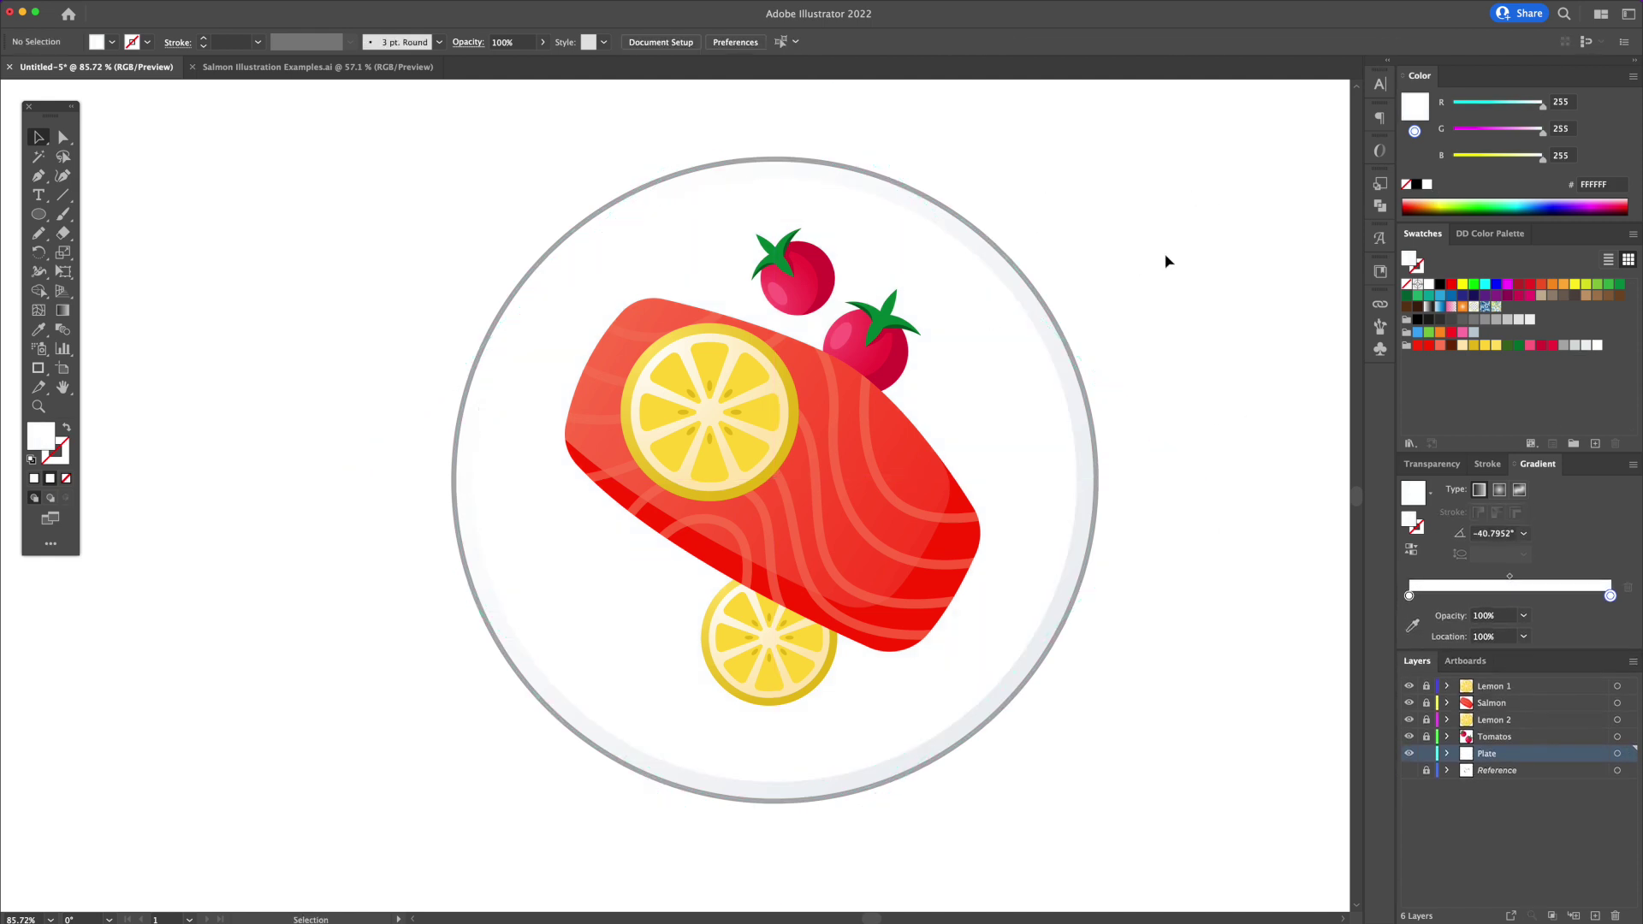
# - Darken the plate rim's gradient, setting its end stop to light gray (D7DBDD), and enlarge the inner white circle slightly
pyautogui.click(979, 251)
pyautogui.click(1408, 615)
pyautogui.moveTo(1624, 634); pyautogui.dragTo(1611, 615)
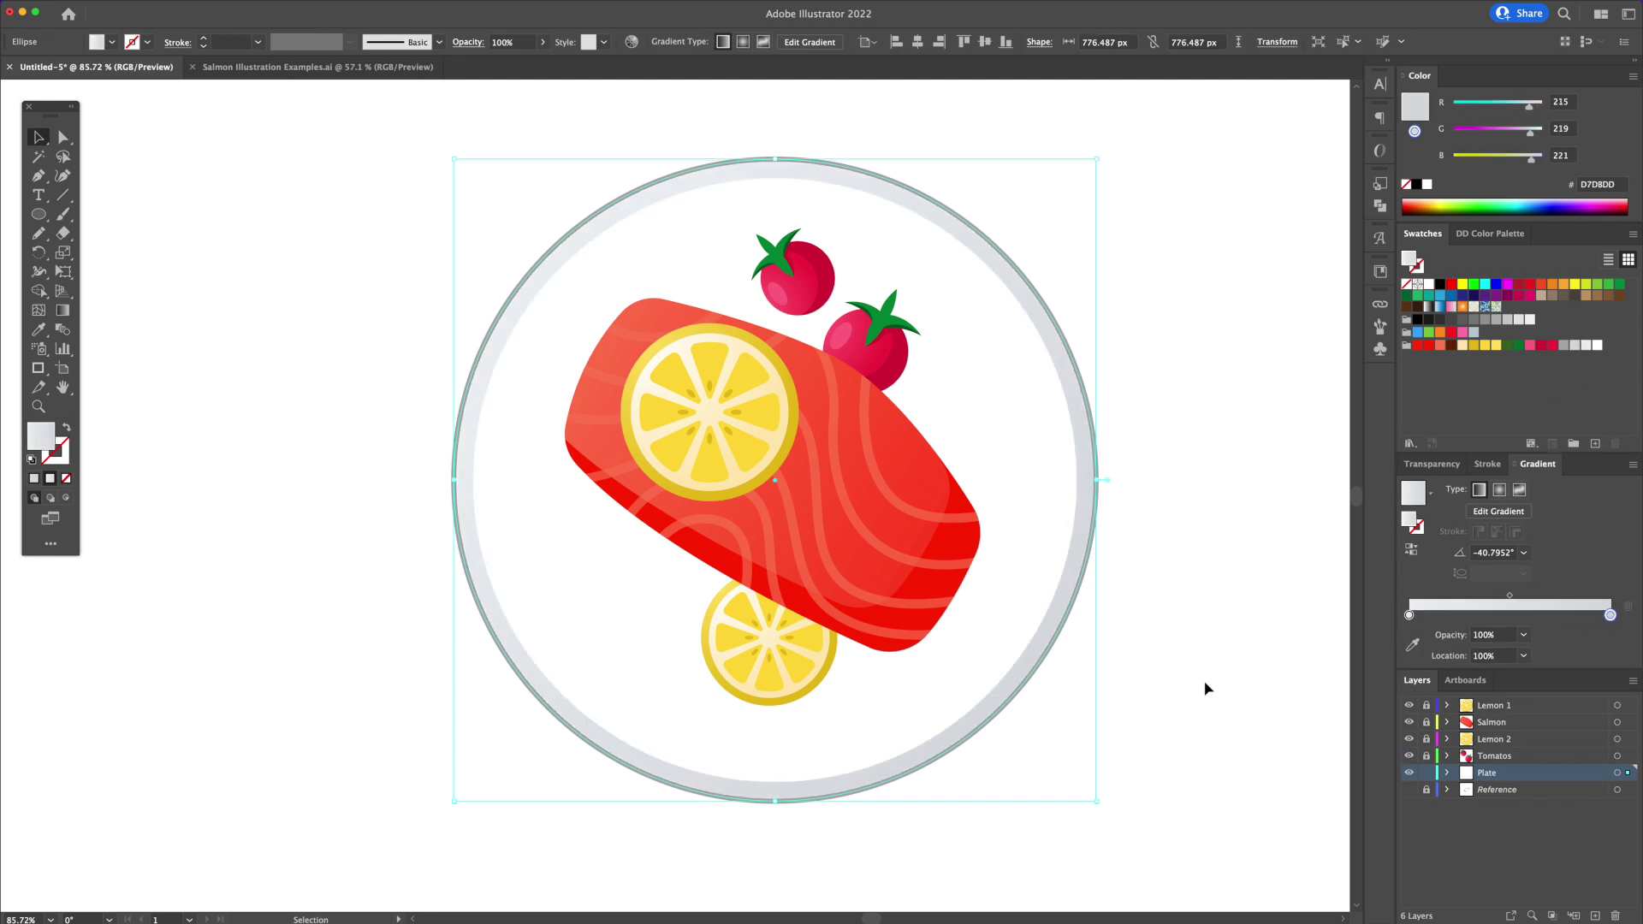
pyautogui.click(1206, 685)
pyautogui.click(984, 308)
pyautogui.moveTo(1202, 479); pyautogui.dragTo(1214, 477)
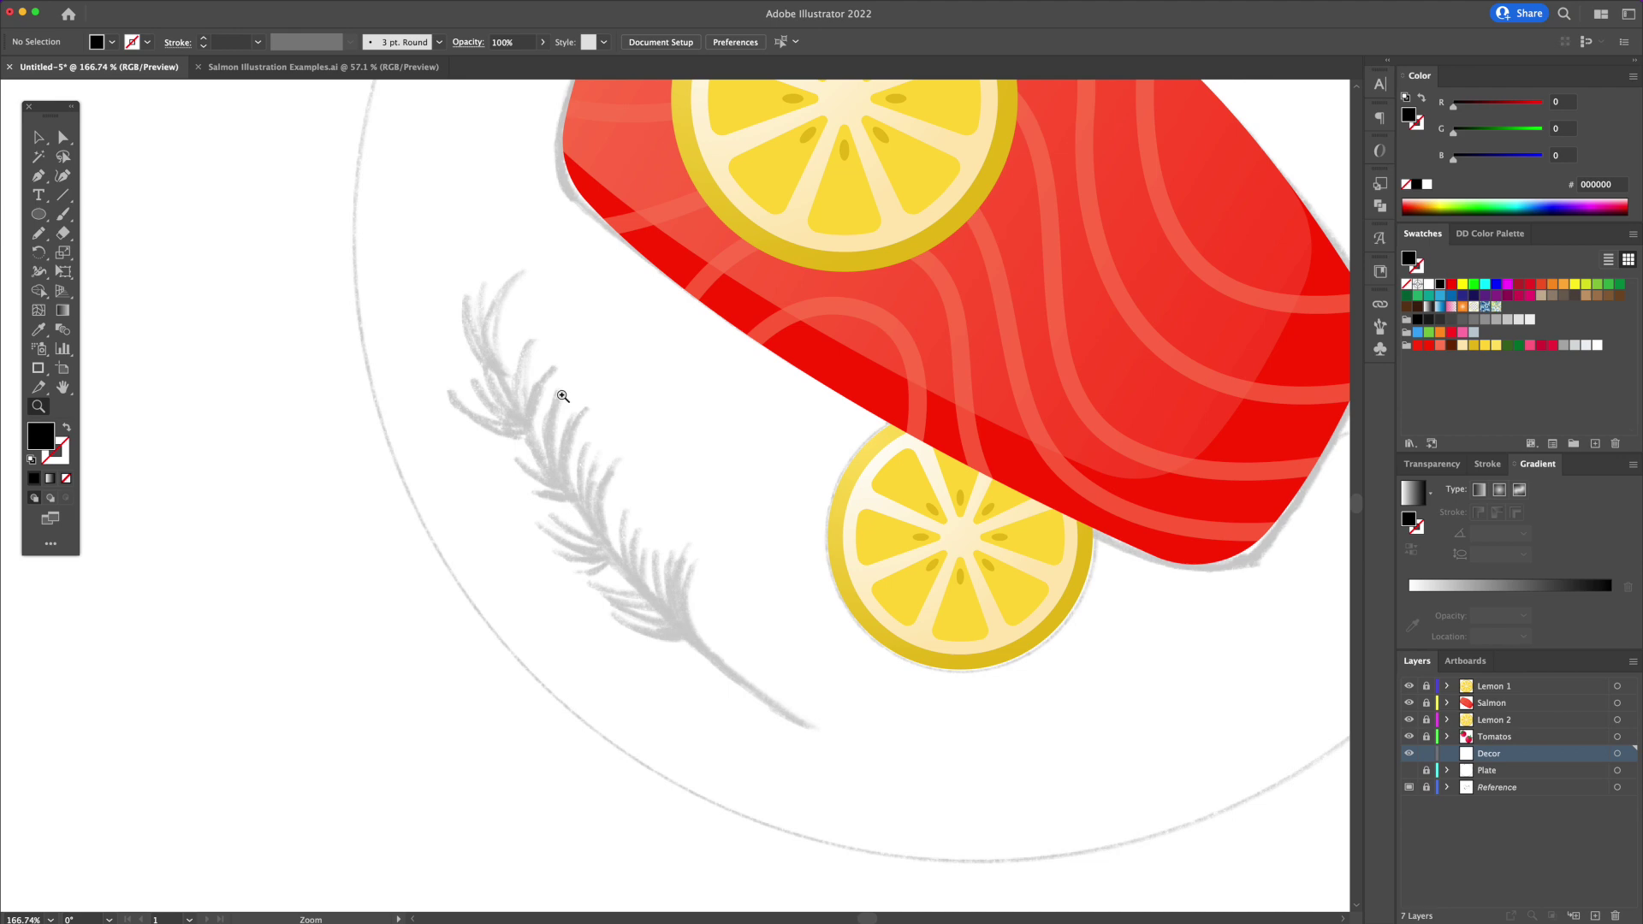
# - Draw a straight line along the sketched herb stem with no fill, a 3 pt black stroke, and round caps and corners
pyautogui.click(477, 333)
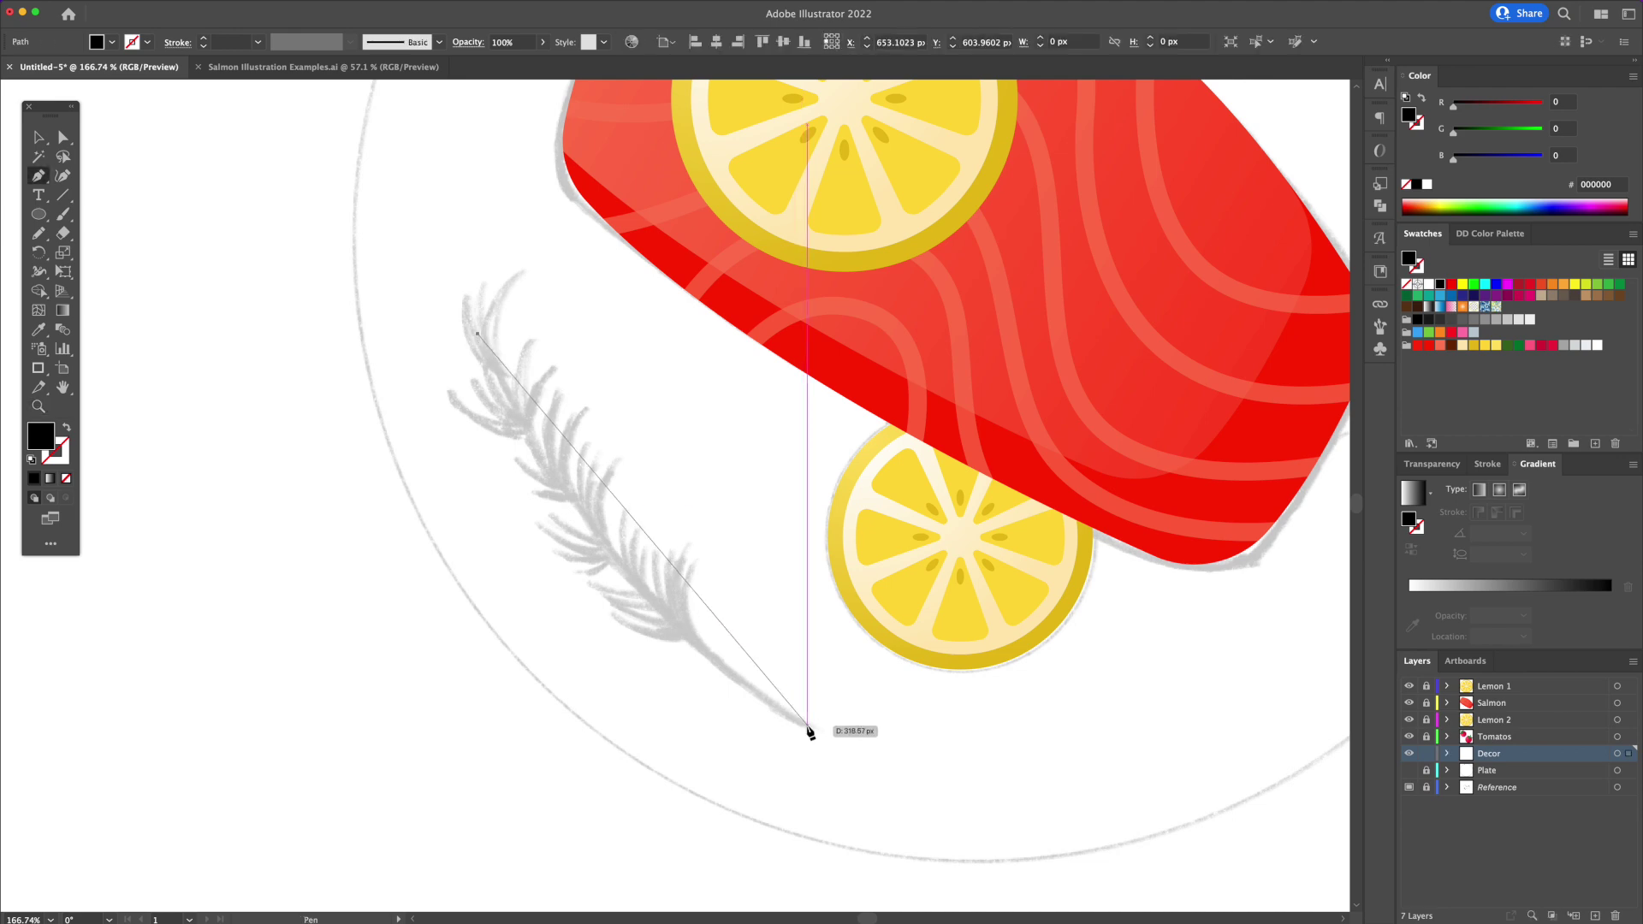
pyautogui.click(807, 727)
pyautogui.press('v')
pyautogui.hotkey('shift', 'x')
pyautogui.click(1487, 464)
pyautogui.click(1481, 510)
pyautogui.click(1482, 532)
pyautogui.click(1462, 485)
pyautogui.click(1461, 486)
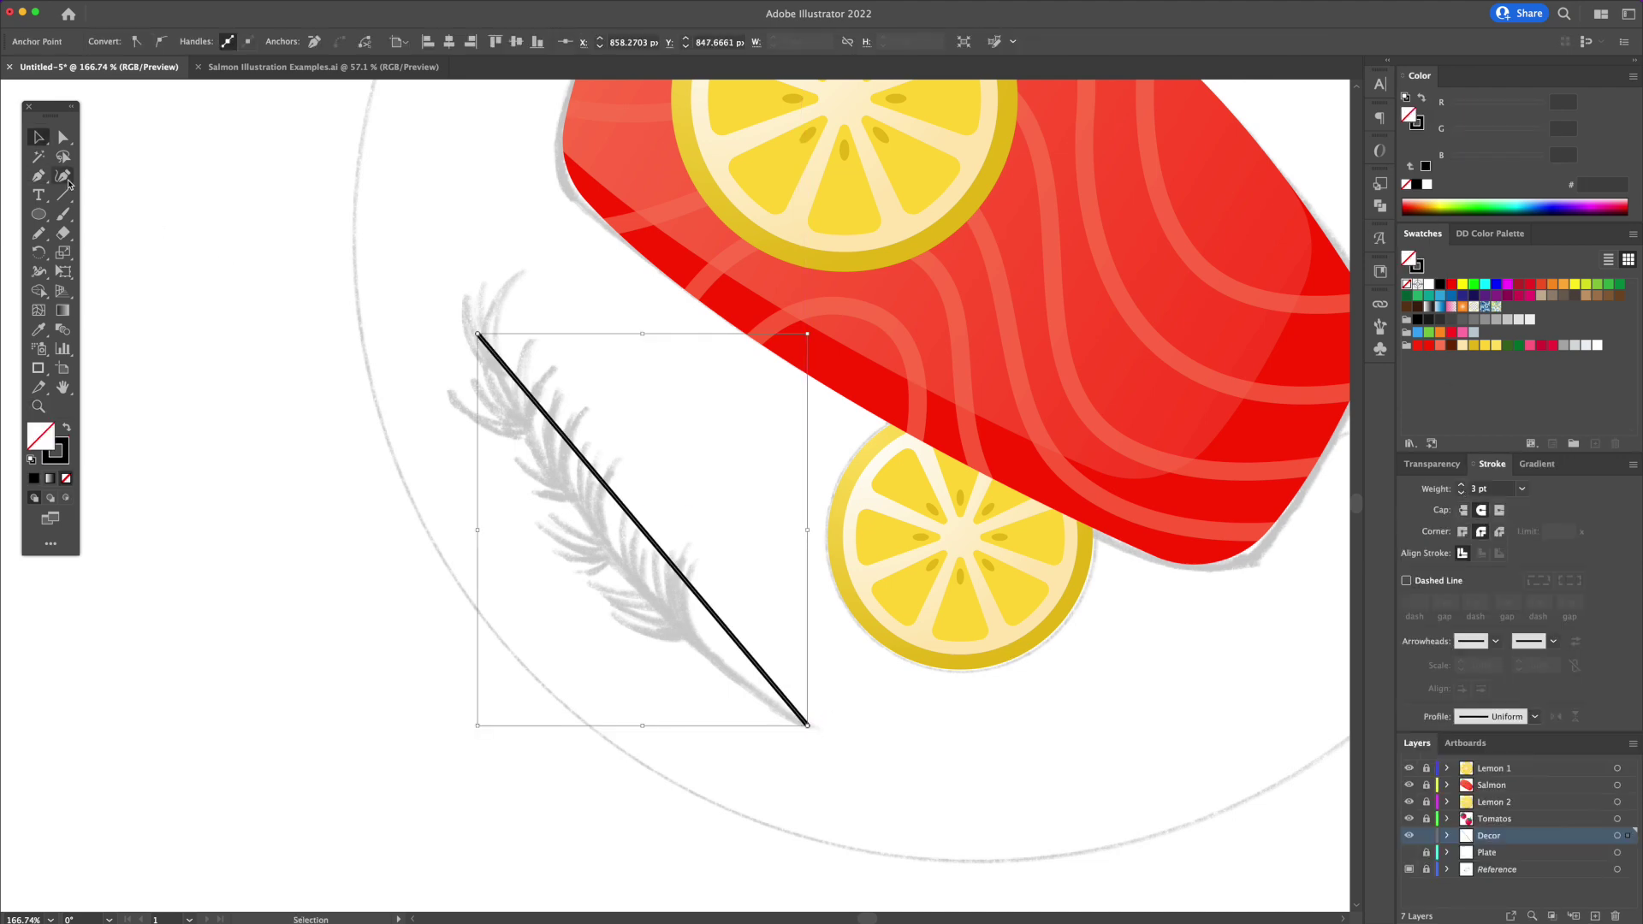
# - Bend the stem line to follow the sketch with the Curvature tool and color its stroke dark brown (6D2400)
pyautogui.click(62, 175)
pyautogui.moveTo(644, 530); pyautogui.dragTo(592, 535)
pyautogui.press('v')
pyautogui.click(545, 551)
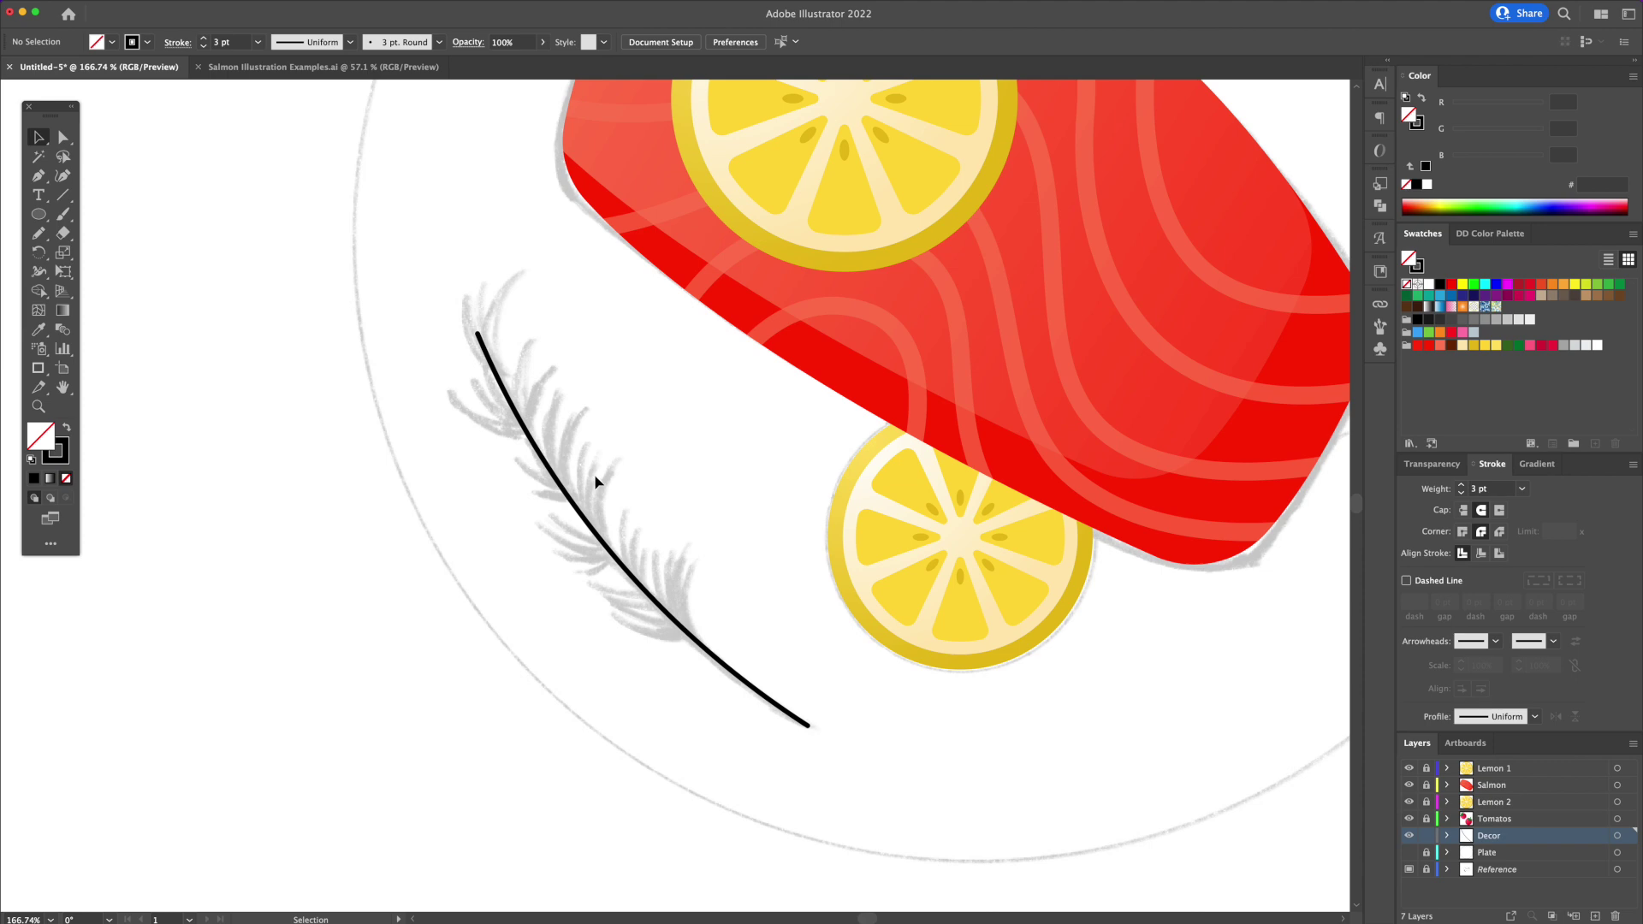
pyautogui.click(572, 479)
pyautogui.click(1452, 345)
pyautogui.click(1041, 690)
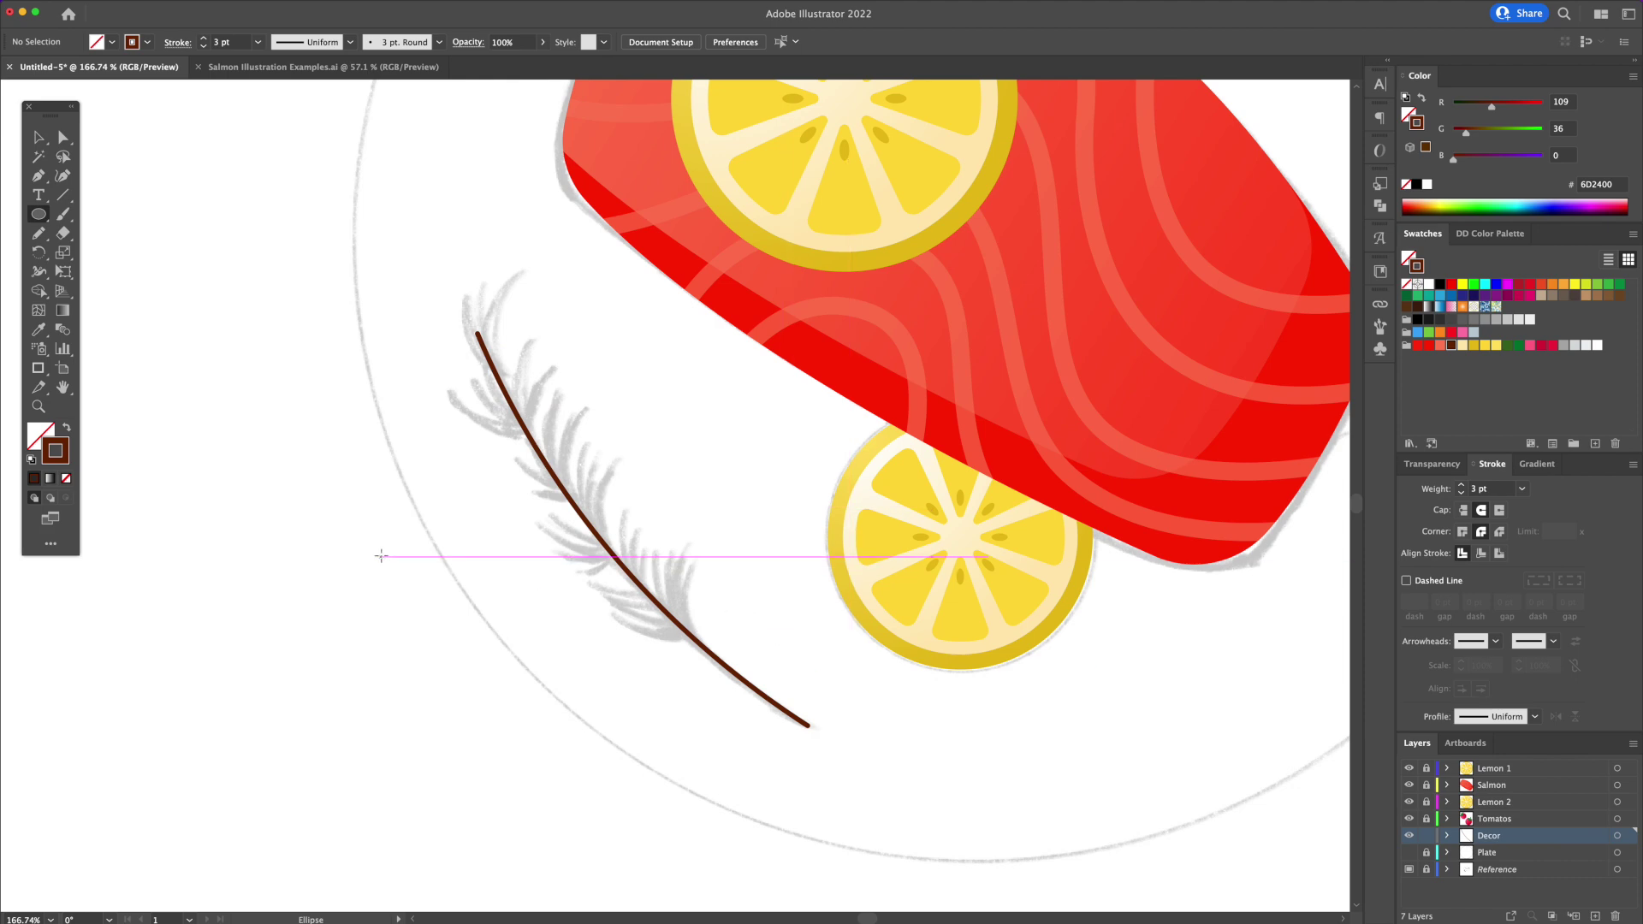
# - Draw two overlapping ellipses beside the sprig sketch and trim them with Shape Builder into a crescent about 97 by 108 px
pyautogui.moveTo(351, 576); pyautogui.dragTo(609, 525)
pyautogui.moveTo(423, 501); pyautogui.dragTo(626, 658)
pyautogui.press('v')
pyautogui.moveTo(644, 489); pyautogui.dragTo(668, 458)
pyautogui.keyDown('shift'); pyautogui.click(615, 557); pyautogui.keyUp('shift')
pyautogui.hotkey('shift', 'm')
pyautogui.keyDown('alt'); pyautogui.moveTo(582, 572); pyautogui.dragTo(648, 613); pyautogui.keyUp('alt')
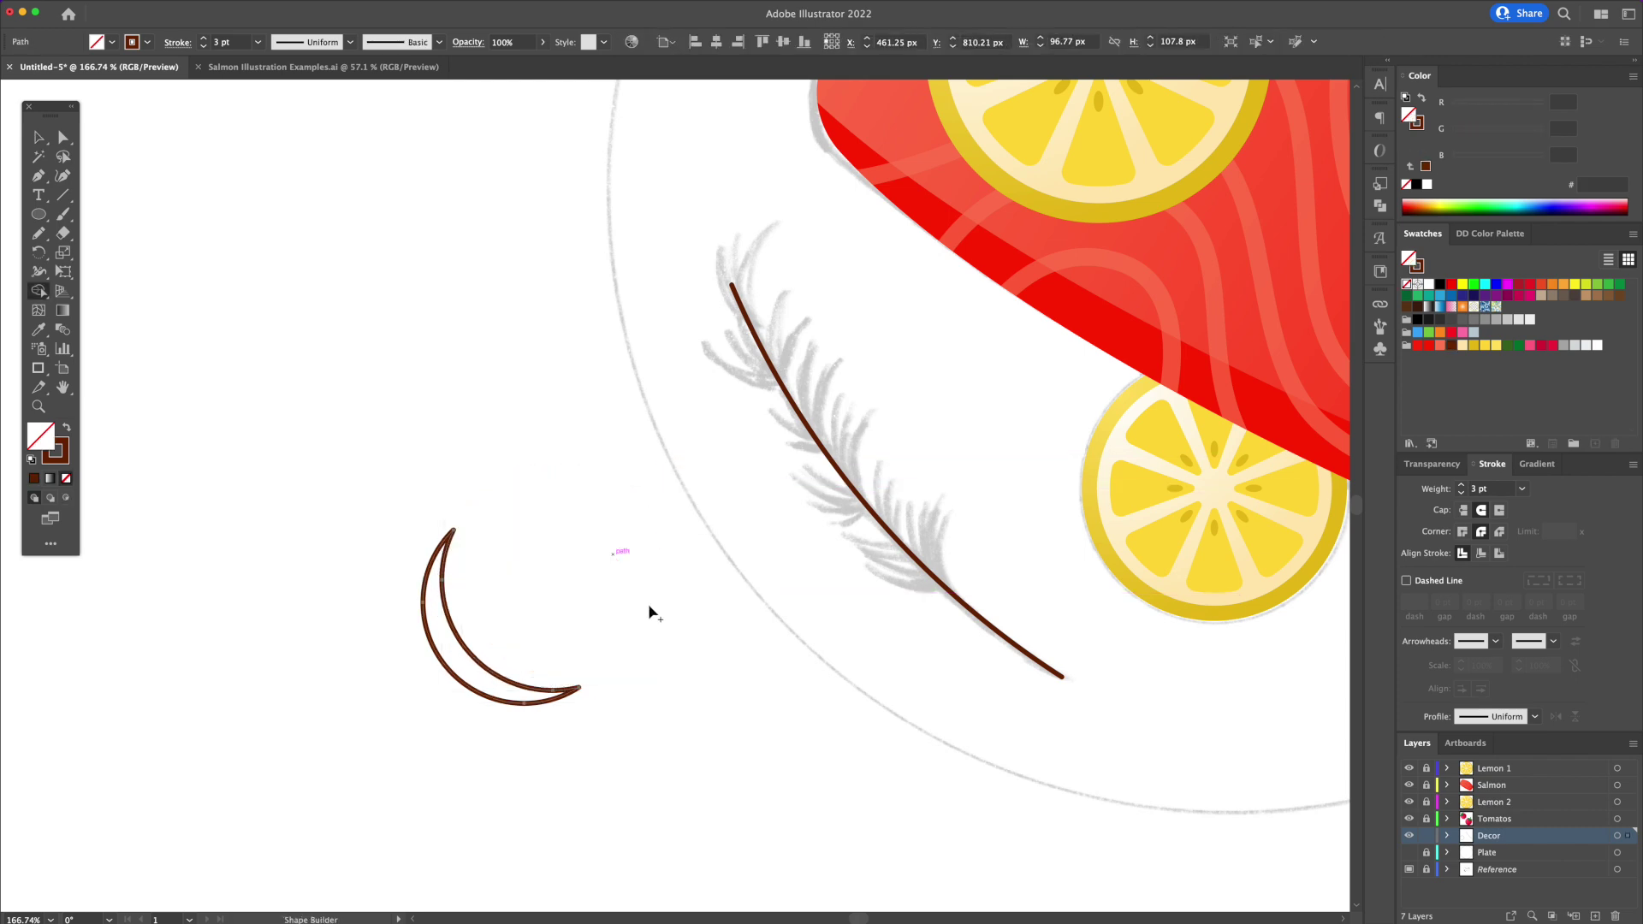
# - Give the crescent leaf a green (007730) fill and no stroke
pyautogui.press('v')
pyautogui.click(1421, 101)
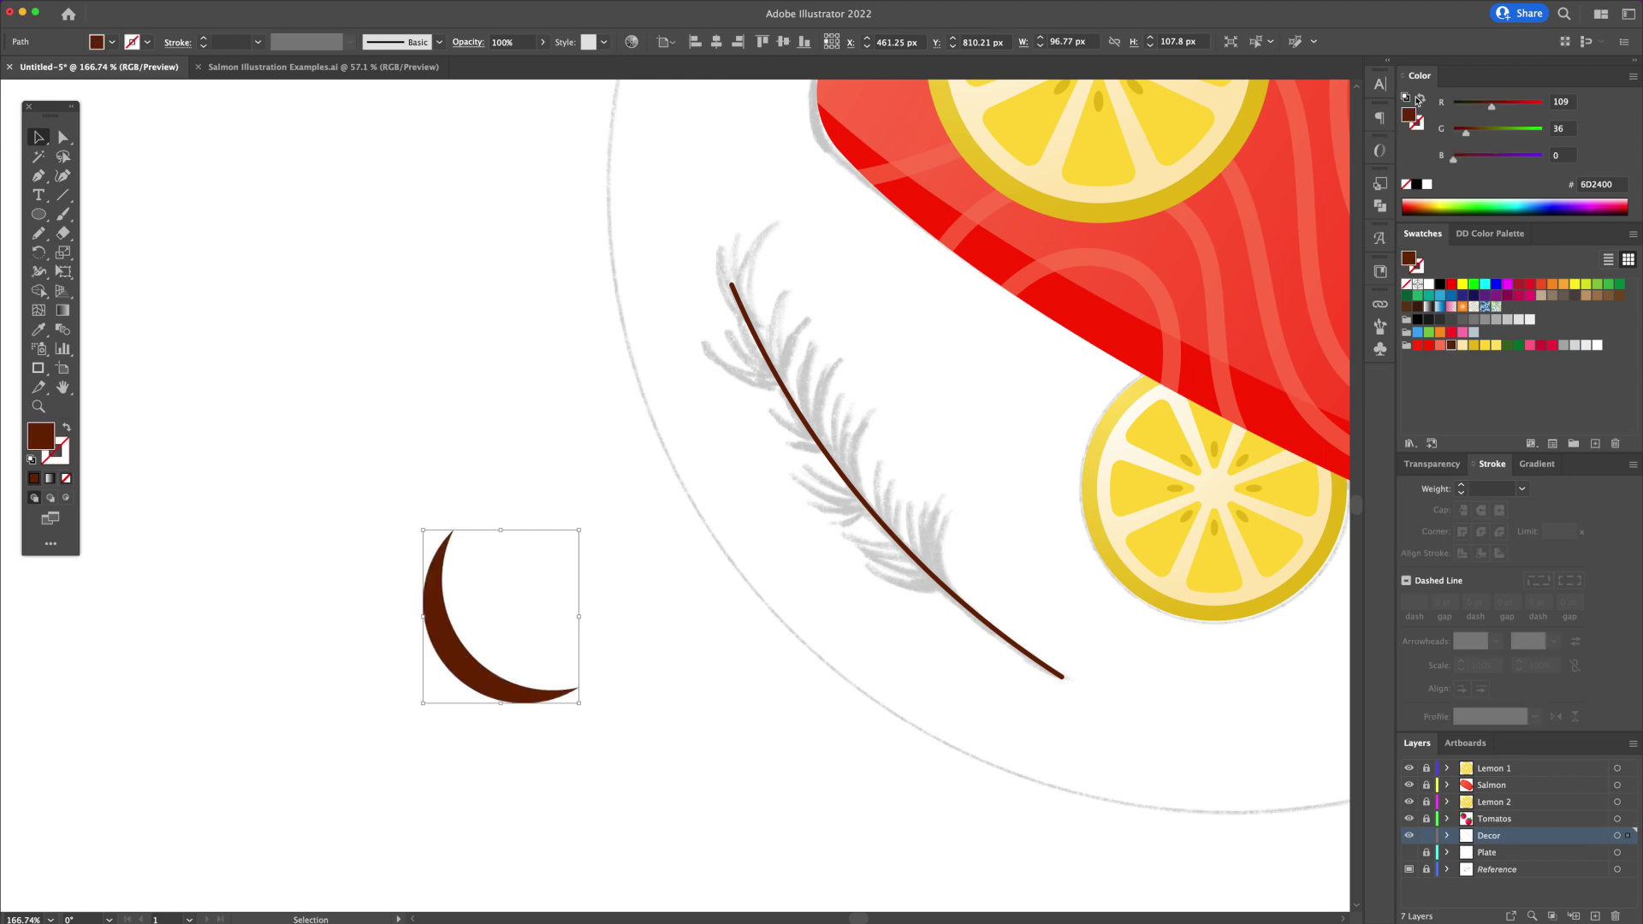
pyautogui.click(1518, 346)
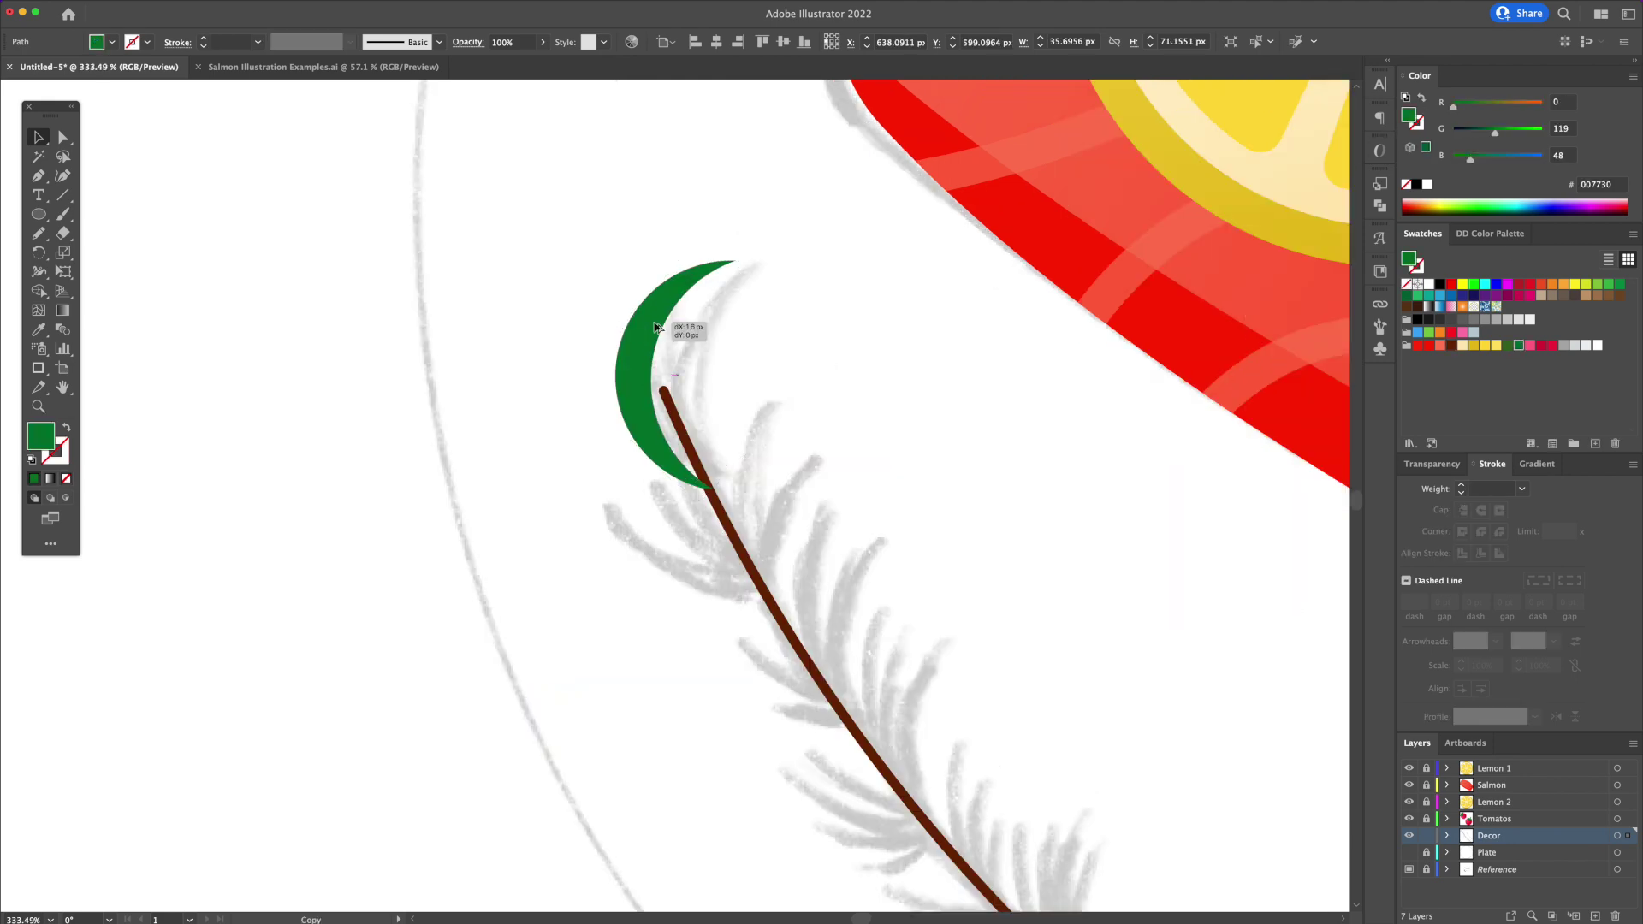
# - Duplicate the crescent leaf around the stem's tip, rotating the copies to follow the sketched leaves
pyautogui.moveTo(710, 300); pyautogui.dragTo(717, 293)
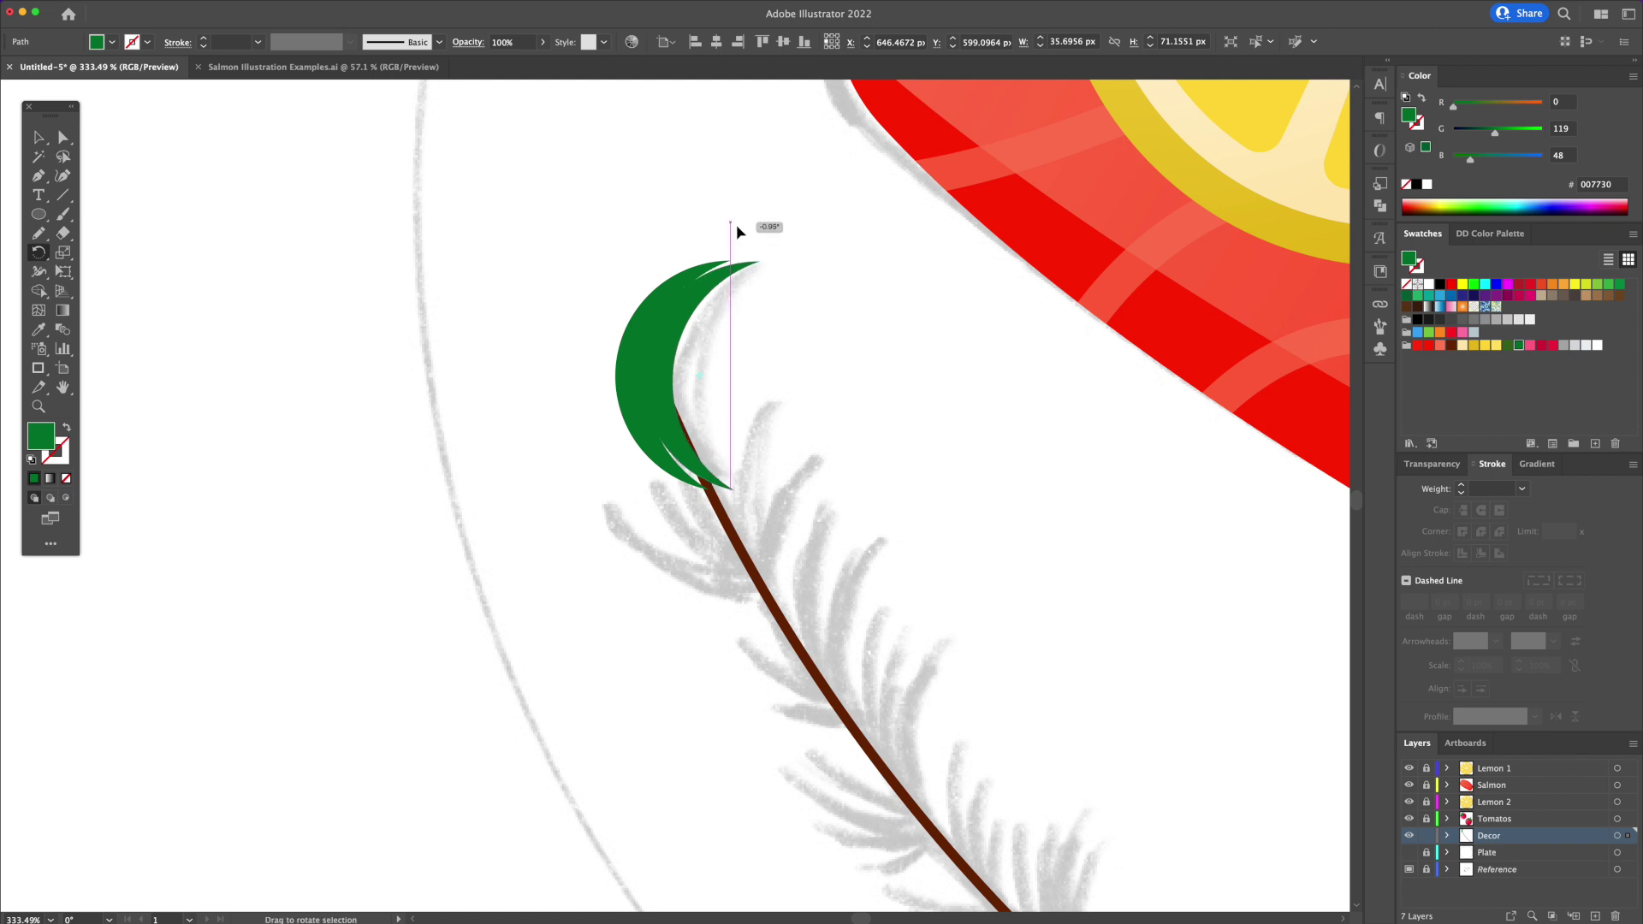
pyautogui.moveTo(738, 231); pyautogui.dragTo(739, 378)
pyautogui.press('v')
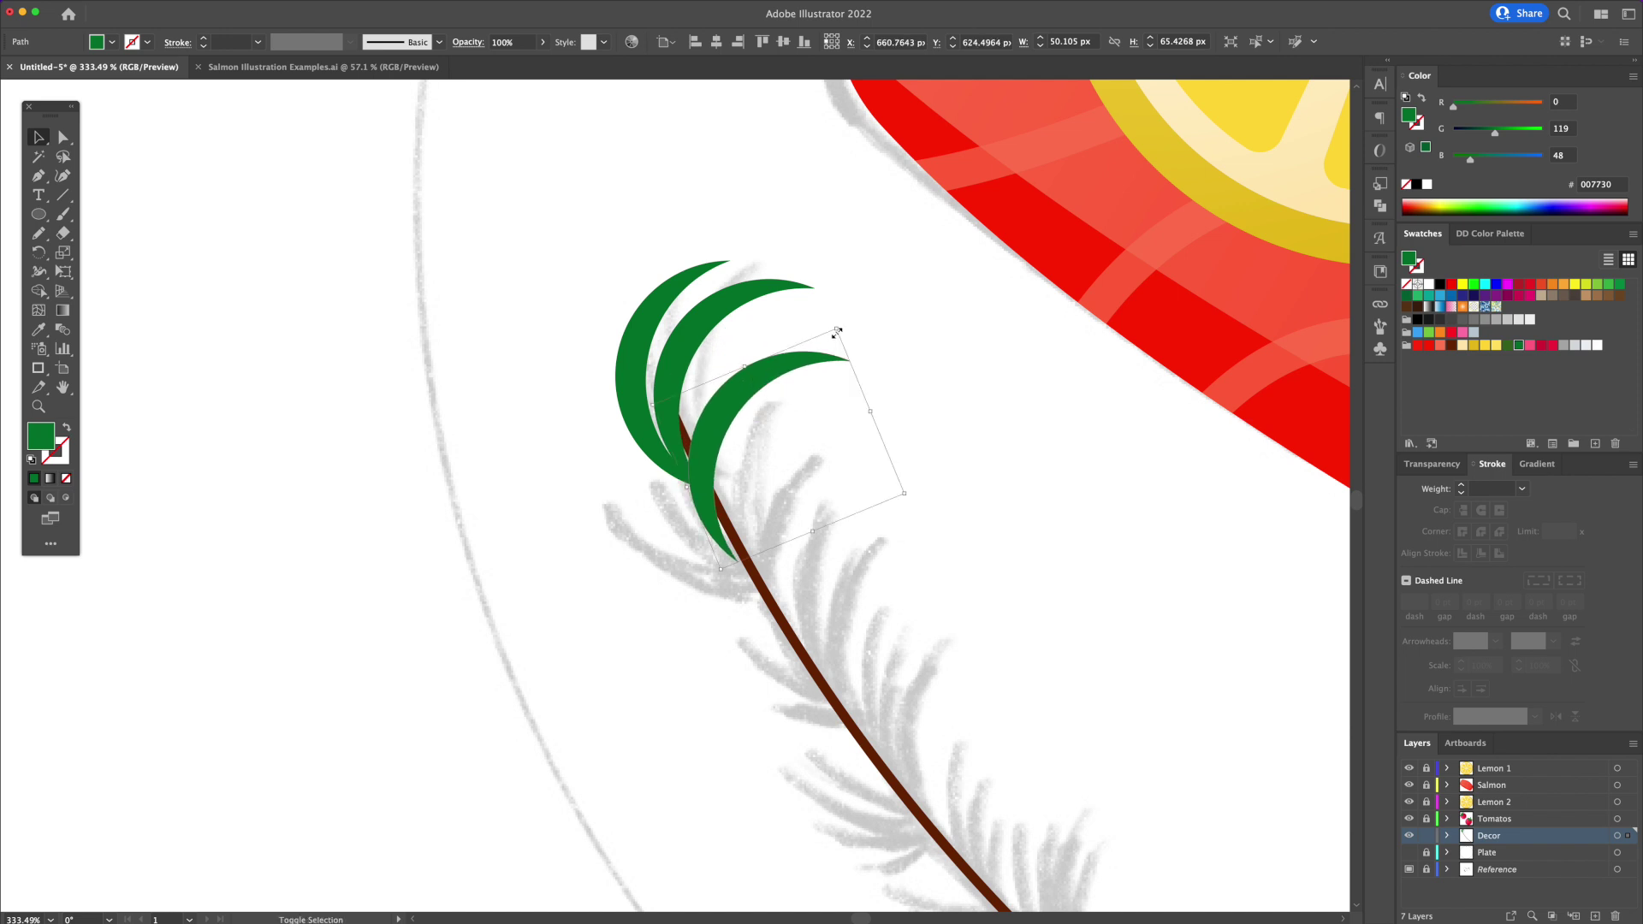
pyautogui.moveTo(838, 330); pyautogui.dragTo(692, 450)
pyautogui.press('v')
pyautogui.press('r')
pyautogui.moveTo(744, 402); pyautogui.dragTo(669, 408)
pyautogui.press('v')
# - Place more rotated leaf copies along both sides of the upper stem and fine-tune their positions
pyautogui.moveTo(674, 536)
pyautogui.mouseDown()
pyautogui.moveTo(668, 517)
pyautogui.moveTo(672, 555)
pyautogui.mouseUp()
pyautogui.press('r')
pyautogui.moveTo(696, 574); pyautogui.dragTo(690, 565)
pyautogui.moveTo(698, 437); pyautogui.dragTo(761, 466)
pyautogui.moveTo(871, 355); pyautogui.dragTo(844, 396)
pyautogui.moveTo(745, 479); pyautogui.dragTo(710, 503)
pyautogui.click(931, 445)
# - Duplicate the leaf cluster onto the middle of the stem and rotate it to follow the stem's curve
pyautogui.scroll(-3, 767, 403)
pyautogui.moveTo(582, 343); pyautogui.dragTo(697, 548)
pyautogui.press('r')
pyautogui.moveTo(822, 479); pyautogui.dragTo(796, 428)
pyautogui.press('v')
pyautogui.moveTo(686, 505); pyautogui.dragTo(761, 578)
# - Add another set of leaf copies on the lower stem, rotating and adjusting individual leaves to match the sketch
pyautogui.scroll(-4, 761, 578)
pyautogui.moveTo(638, 428); pyautogui.dragTo(682, 631)
pyautogui.scroll(1, 727, 599)
pyautogui.press('r')
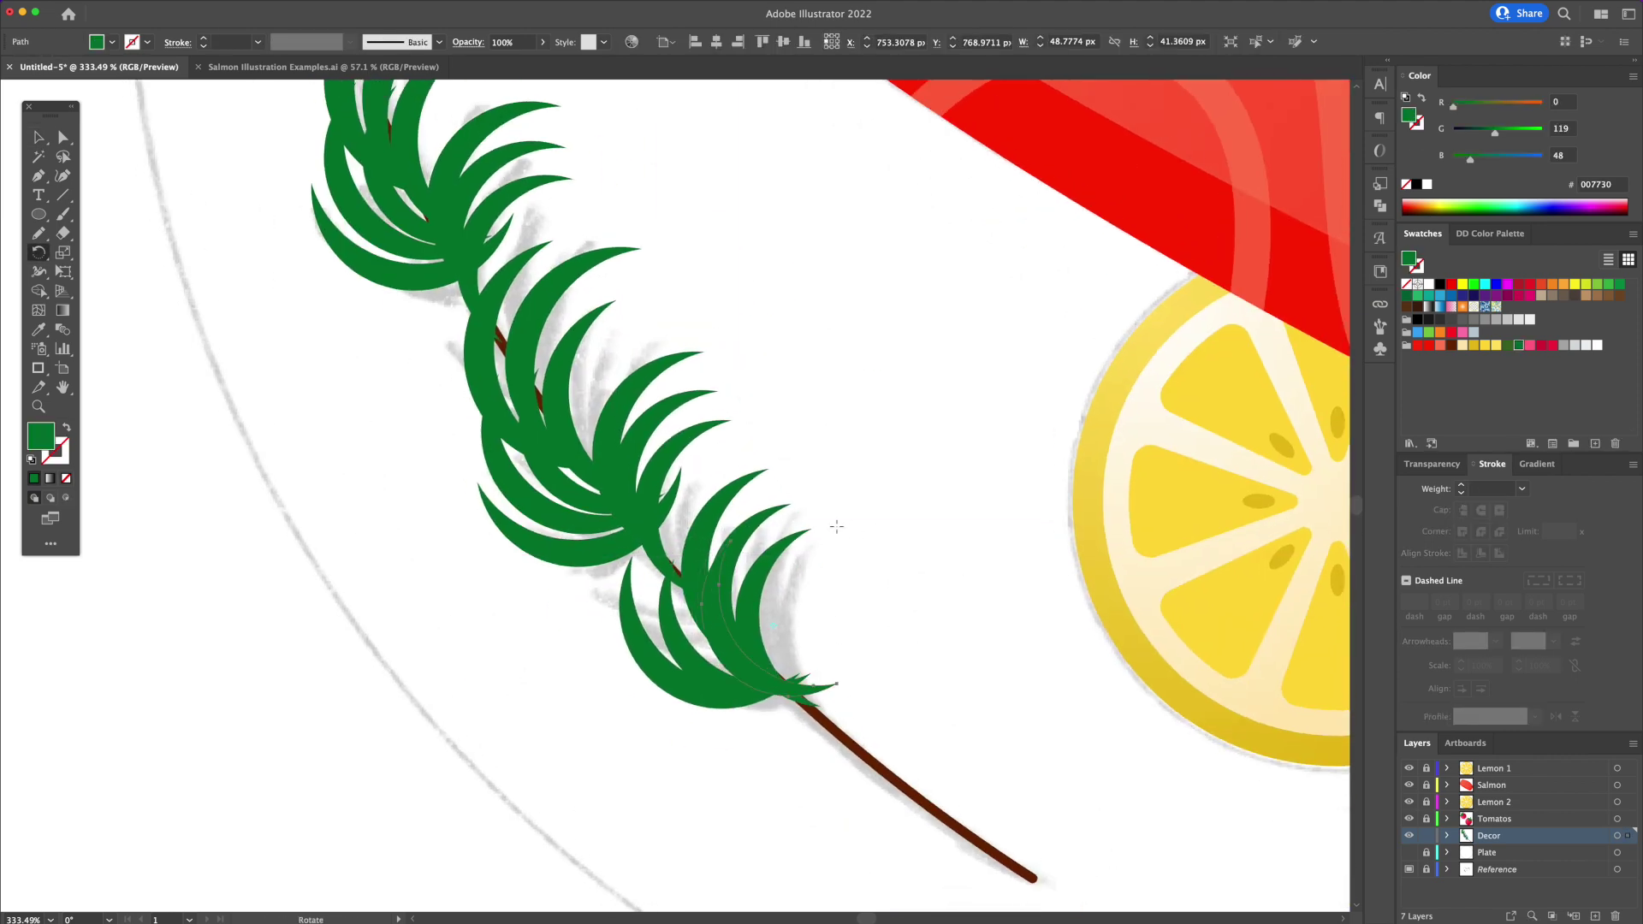
pyautogui.press('v')
pyautogui.scroll(3, 822, 531)
pyautogui.moveTo(837, 527); pyautogui.dragTo(715, 552)
pyautogui.moveTo(618, 513); pyautogui.dragTo(583, 567)
pyautogui.moveTo(604, 638); pyautogui.dragTo(614, 597)
pyautogui.click(953, 414)
# - Recolor alternate leaves on the lower and middle sprig with the olive green swatch
pyautogui.scroll(-4, 899, 479)
pyautogui.scroll(4, 690, 507)
pyautogui.click(955, 580)
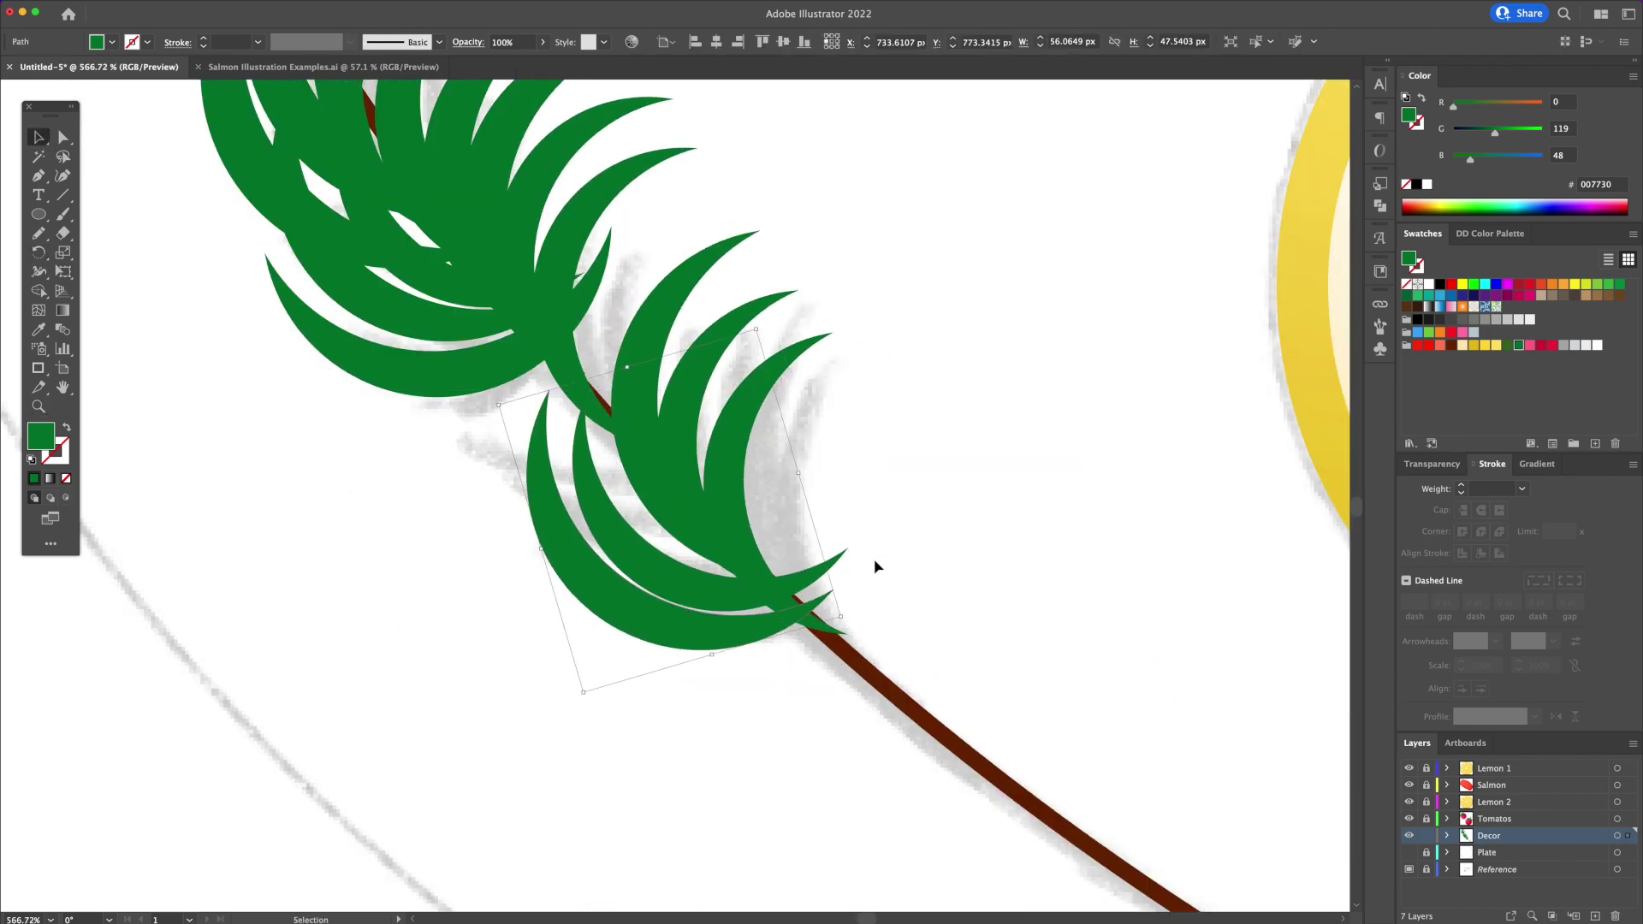
pyautogui.scroll(-4, 875, 567)
pyautogui.keyDown('shift'); pyautogui.click(685, 359); pyautogui.keyUp('shift')
pyautogui.keyDown('shift'); pyautogui.click(772, 489); pyautogui.keyUp('shift')
pyautogui.click(1508, 346)
# - Recolor several leaves on the upper part of the sprig with the olive green swatch
pyautogui.scroll(4, 736, 428)
pyautogui.click(556, 428)
pyautogui.keyDown('shift'); pyautogui.click(633, 270); pyautogui.keyUp('shift')
pyautogui.keyDown('shift'); pyautogui.click(724, 428); pyautogui.keyUp('shift')
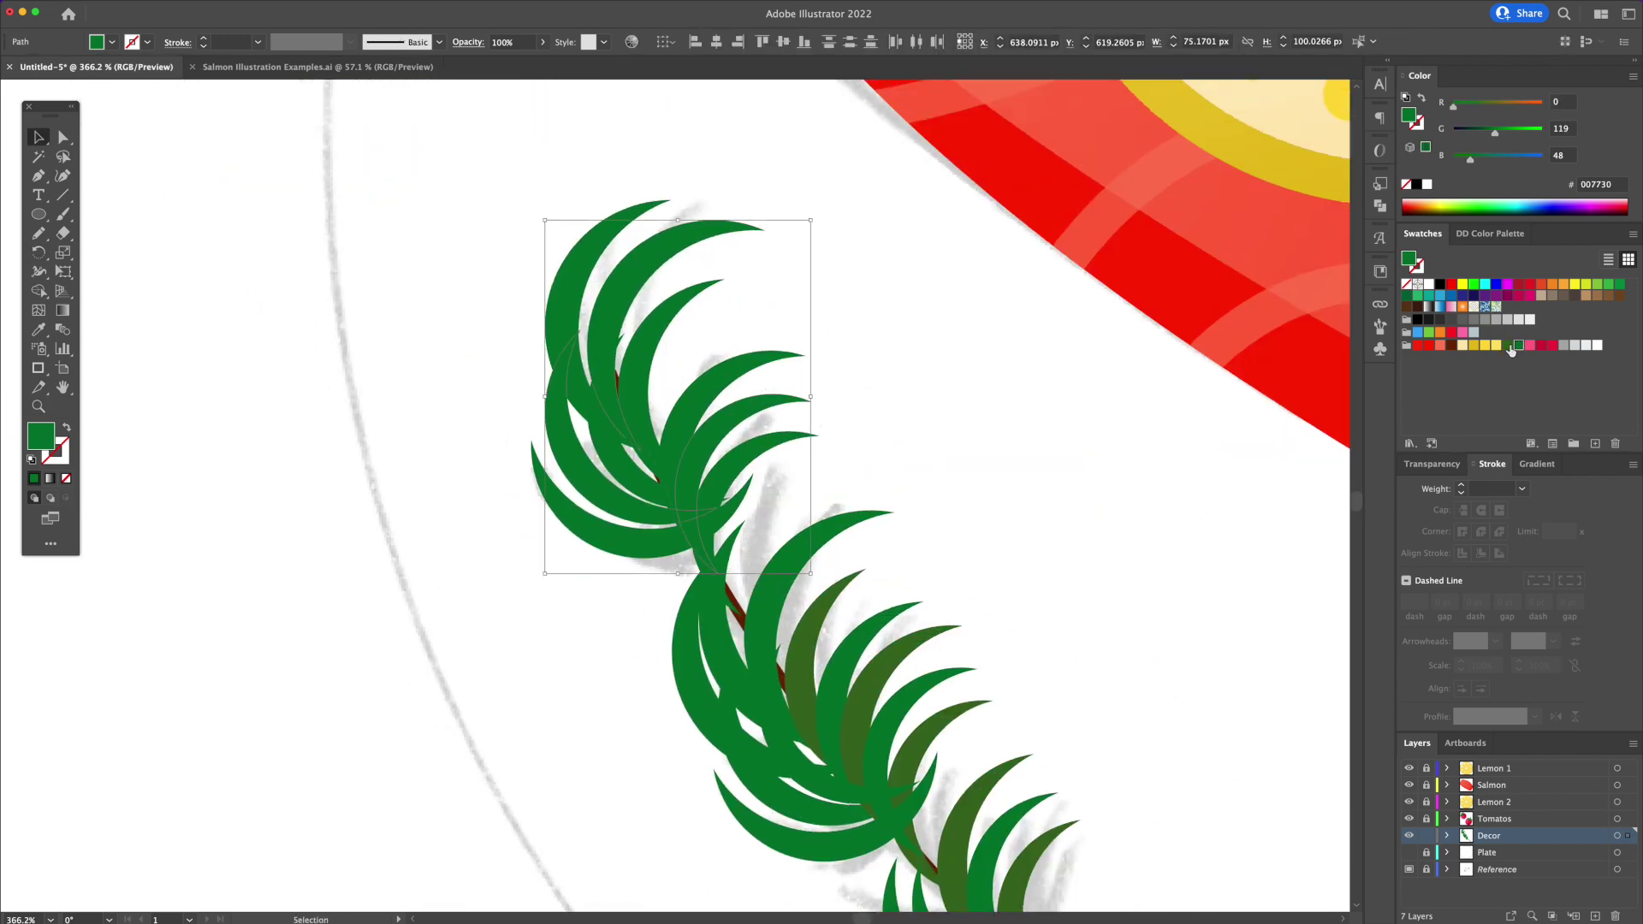
pyautogui.click(1508, 345)
pyautogui.click(984, 499)
# - Hide the Reference layer, add a leaf copy on the outer side of the upper sprig and adjust its position
pyautogui.scroll(-5, 983, 499)
pyautogui.click(1409, 869)
pyautogui.scroll(5, 651, 531)
pyautogui.keyDown('alt'); pyautogui.moveTo(696, 567); pyautogui.dragTo(539, 527); pyautogui.keyUp('alt')
pyautogui.moveTo(625, 425); pyautogui.dragTo(631, 434)
pyautogui.click(753, 437)
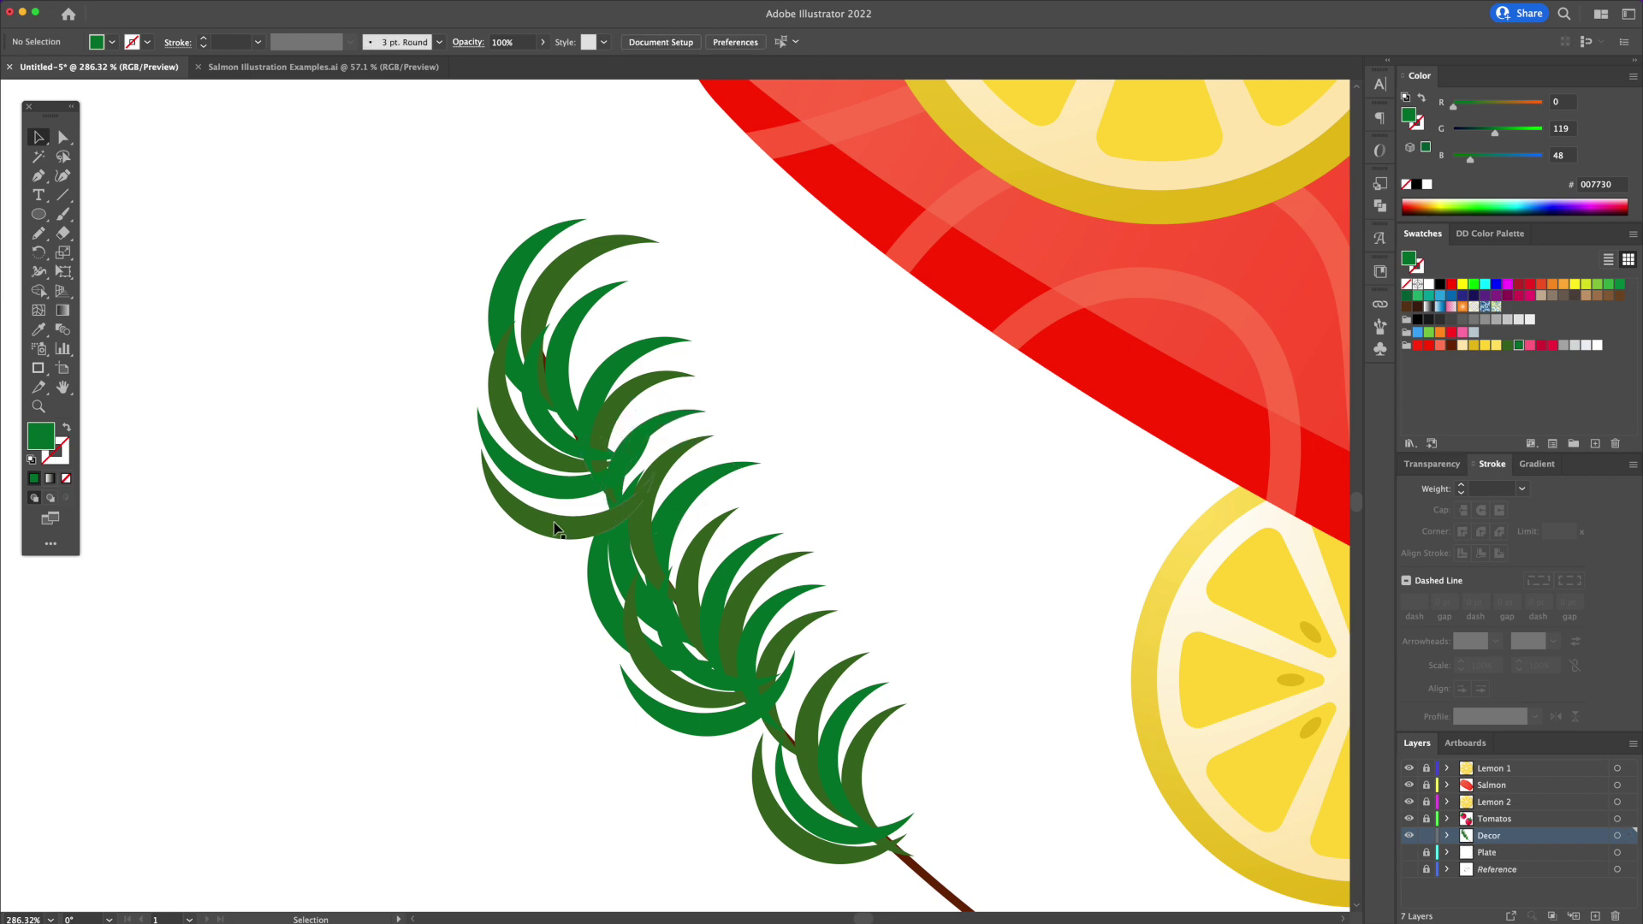
pyautogui.moveTo(557, 529); pyautogui.dragTo(549, 521)
# - Show the Plate layer and group all the sprig's leaves with its stem
pyautogui.click(930, 523)
pyautogui.press('z')
pyautogui.moveTo(930, 523); pyautogui.dragTo(637, 536)
pyautogui.click(1409, 853)
pyautogui.press('v')
pyautogui.press('super+a')
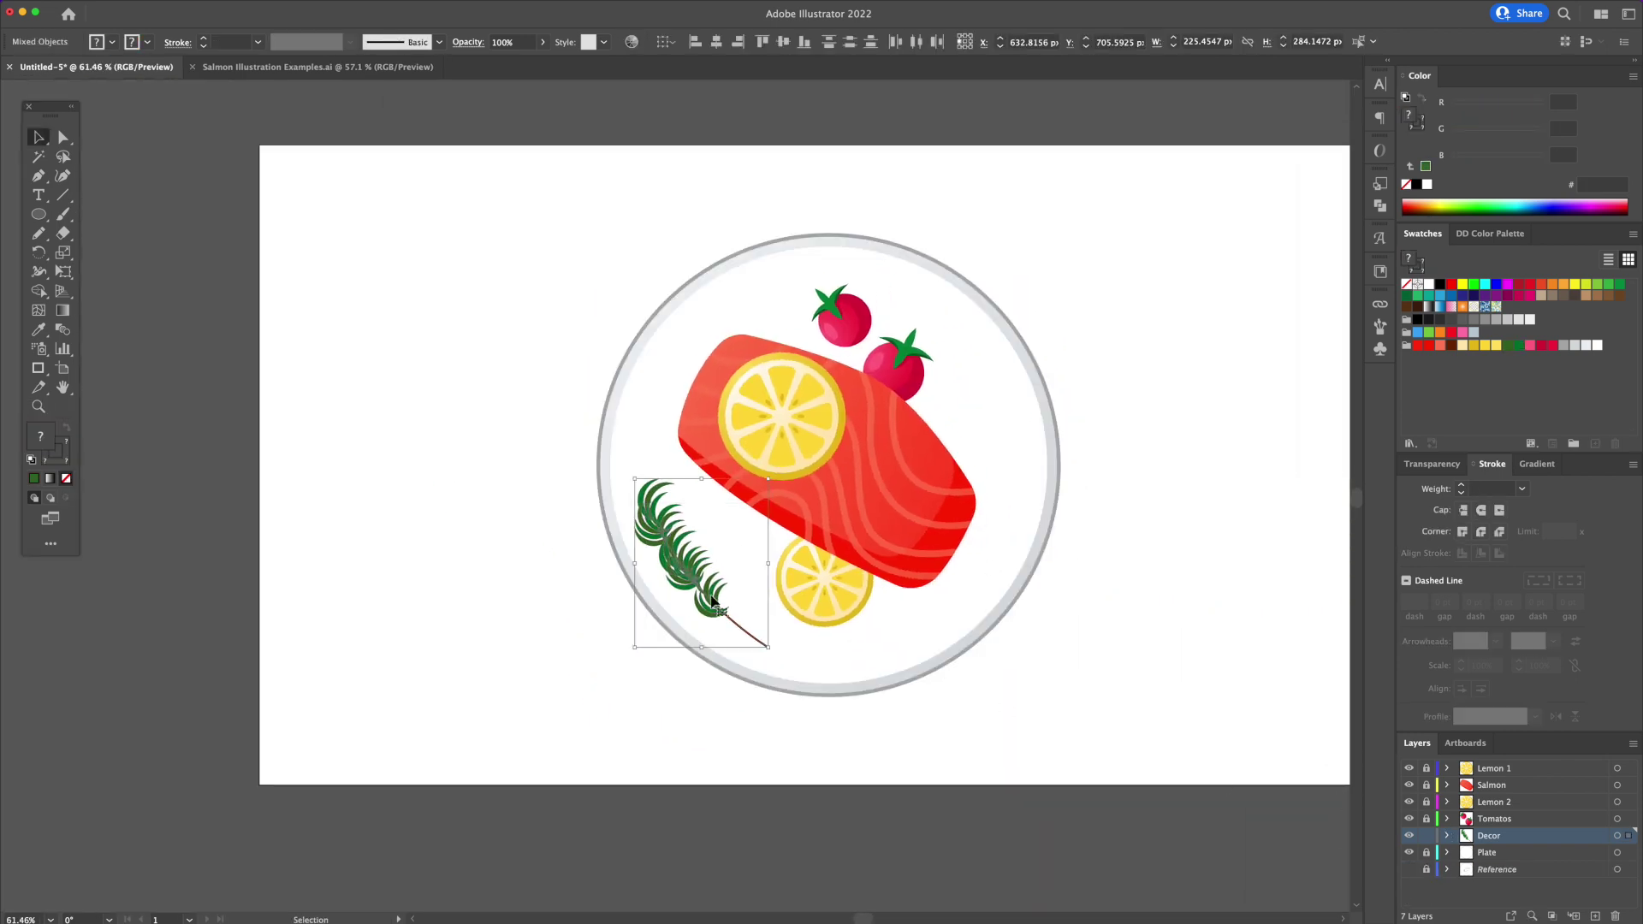
pyautogui.press('super+g')
# - Duplicate the sprig group beside the tomatoes and rotate the copy so its stem points up toward them
pyautogui.moveTo(685, 557); pyautogui.dragTo(1098, 304)
pyautogui.press('r')
pyautogui.moveTo(1115, 214); pyautogui.dragTo(1194, 433)
pyautogui.press('v')
pyautogui.moveTo(1155, 347); pyautogui.dragTo(1020, 392)
# - Show the Reference layer, hide the Plate layer, and align the second sprig with its sketch by rotating and moving it
pyautogui.click(1410, 869)
pyautogui.click(1409, 852)
pyautogui.press('r')
pyautogui.press('v')
pyautogui.moveTo(966, 360); pyautogui.dragTo(982, 376)
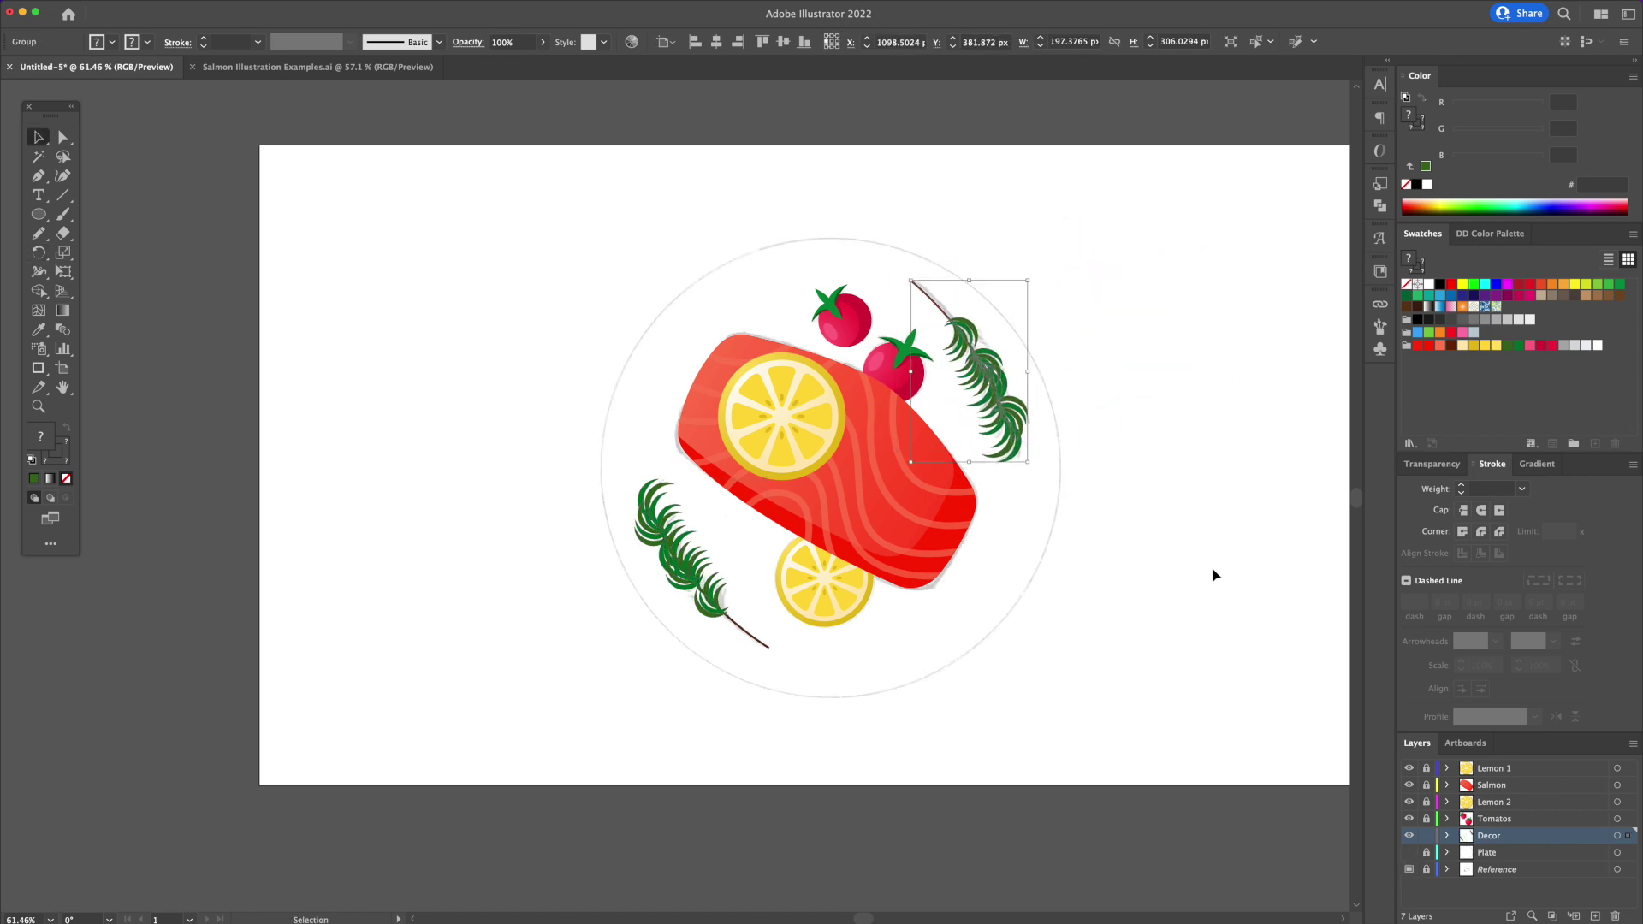
pyautogui.click(1083, 734)
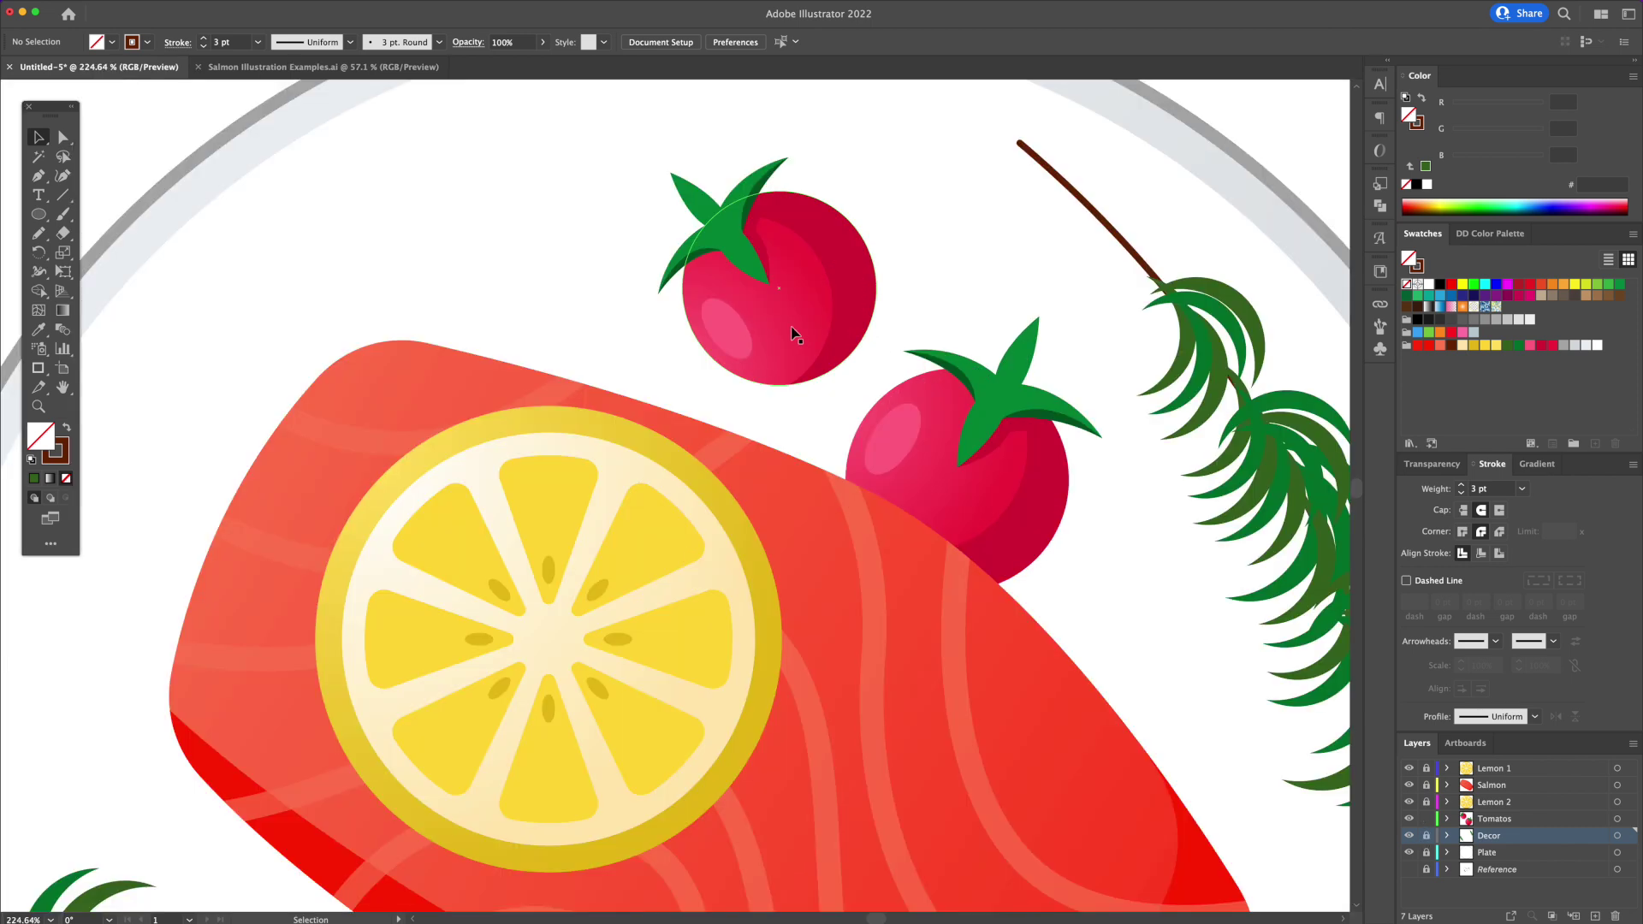
# - Create a shadow for the upper tomato from an offset copy of its body, sent behind and filled light gray (D7DBDD)
pyautogui.moveTo(795, 330); pyautogui.dragTo(801, 334)
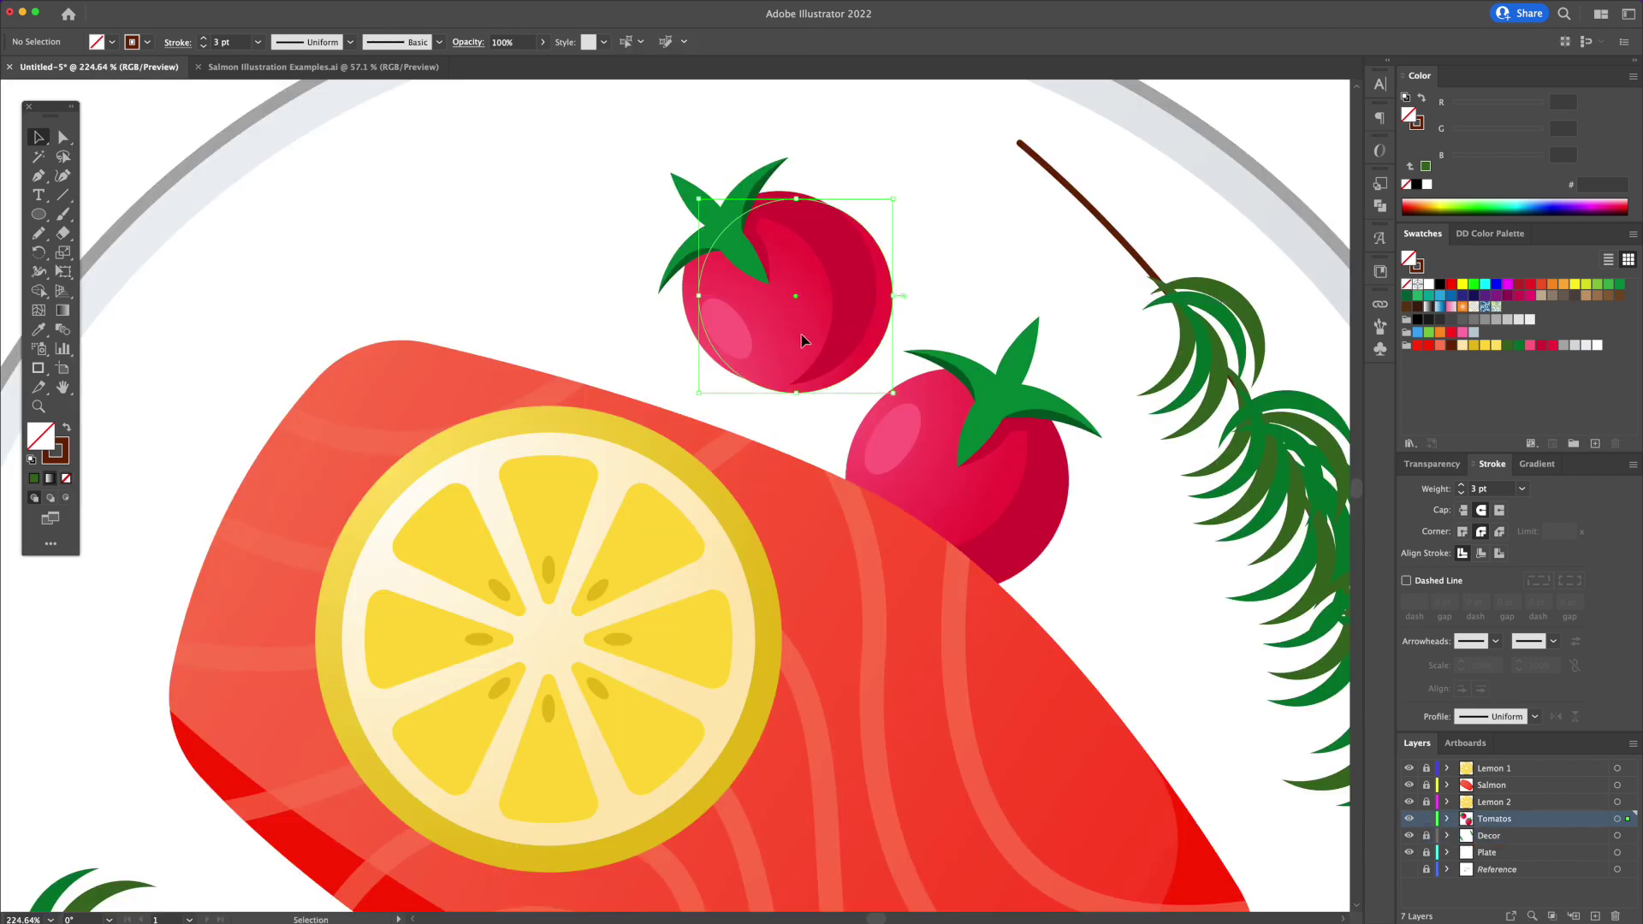
pyautogui.click(1565, 345)
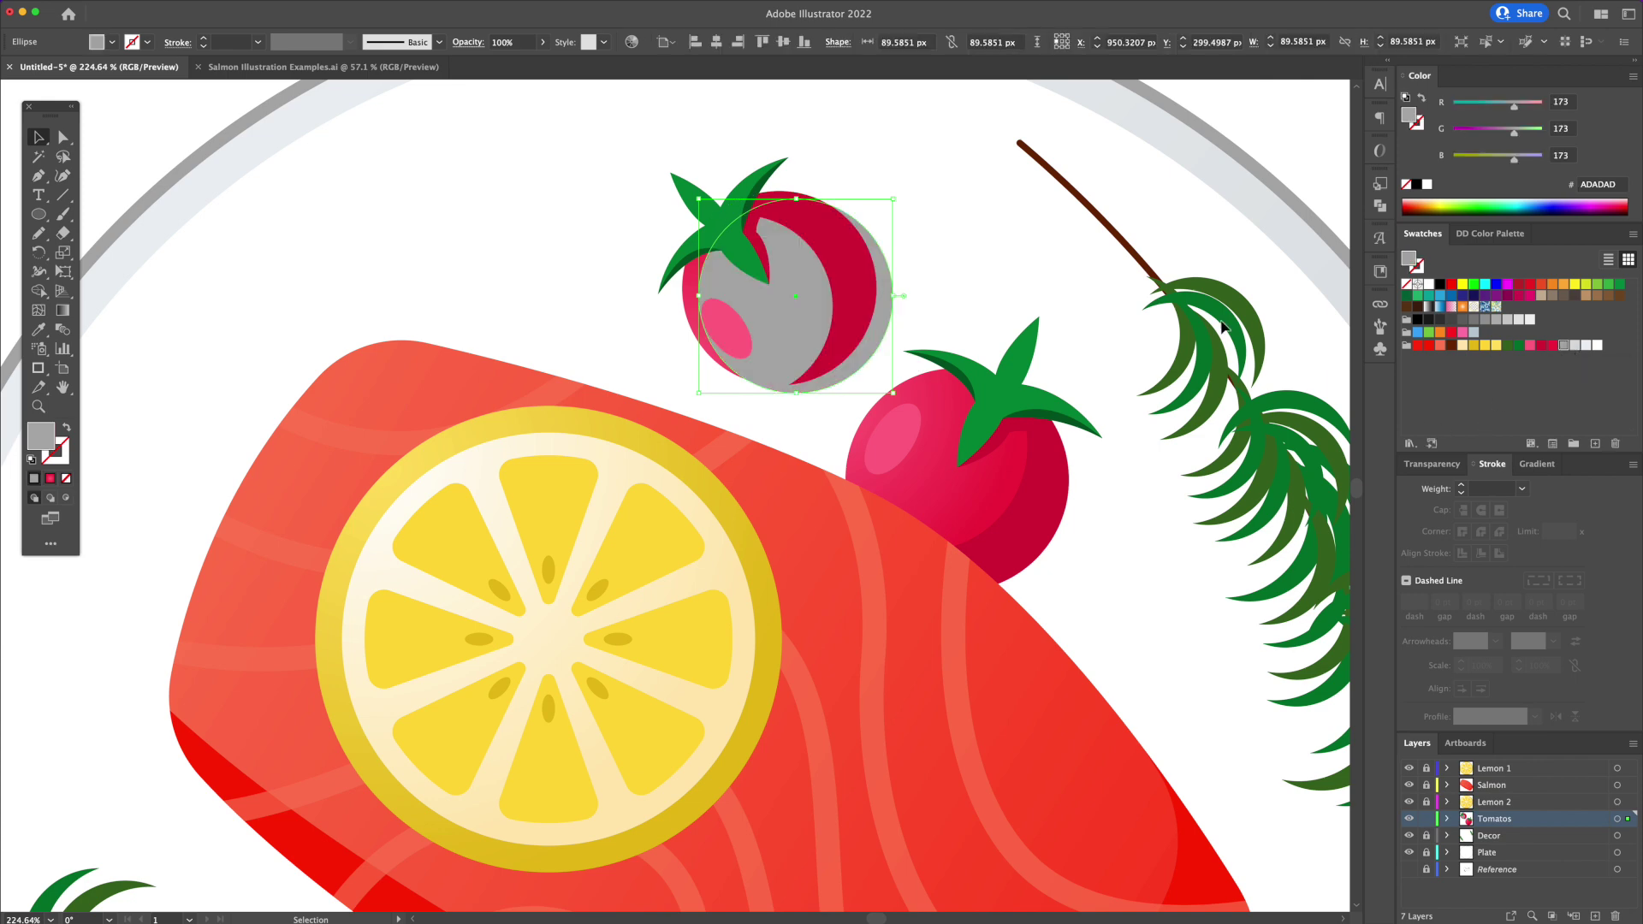
pyautogui.hotkey('ctrl', '[')
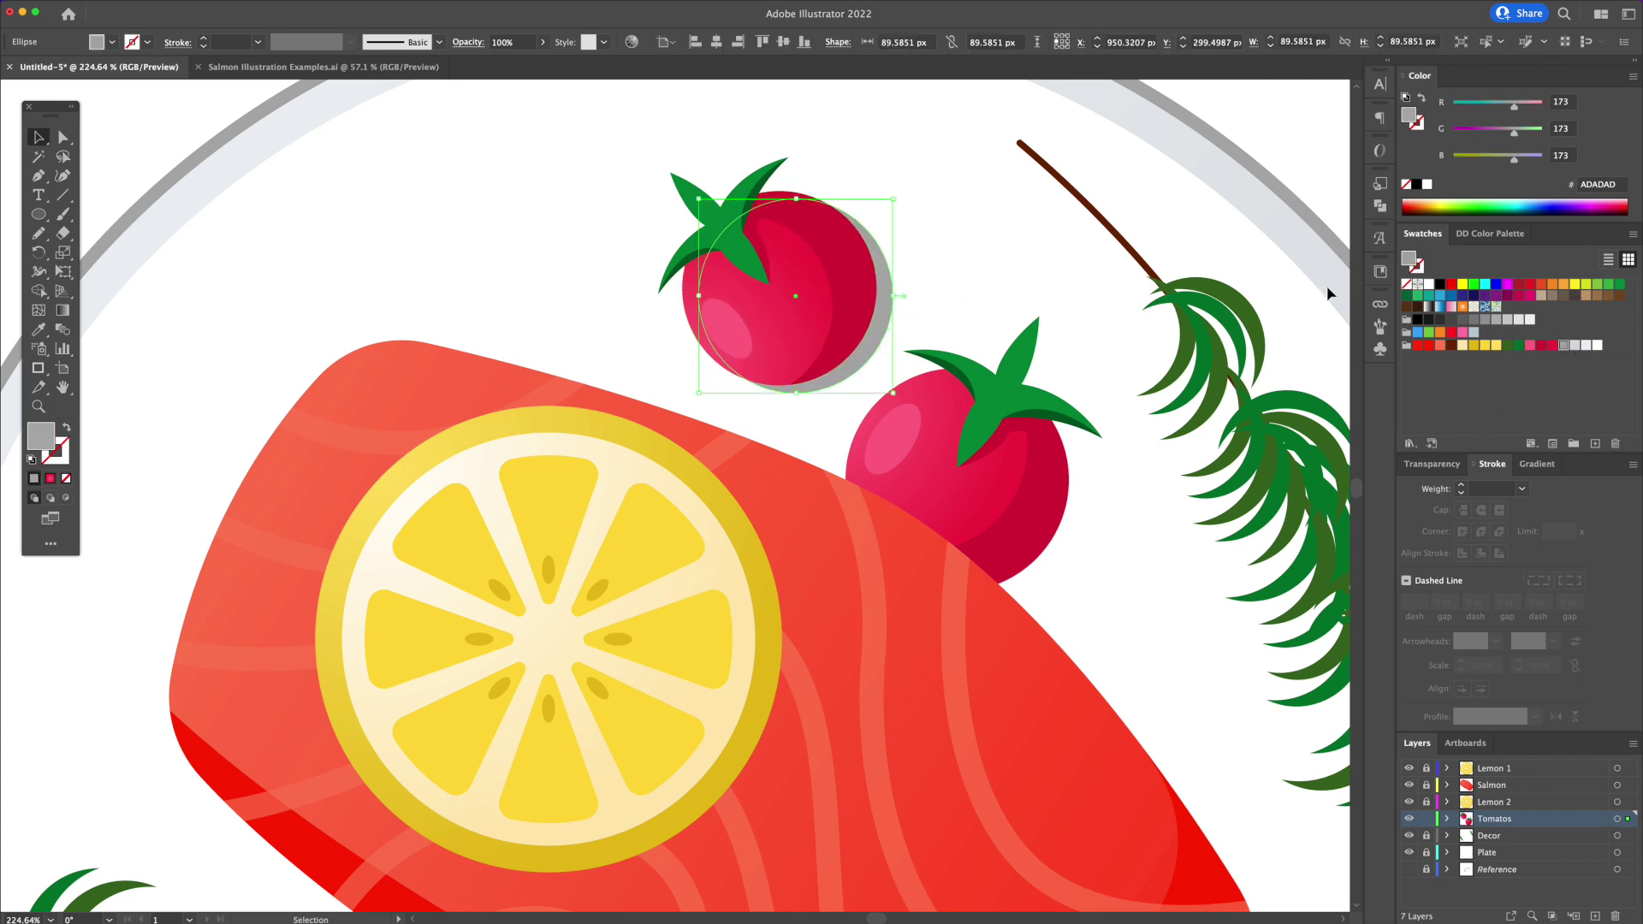
pyautogui.click(1576, 346)
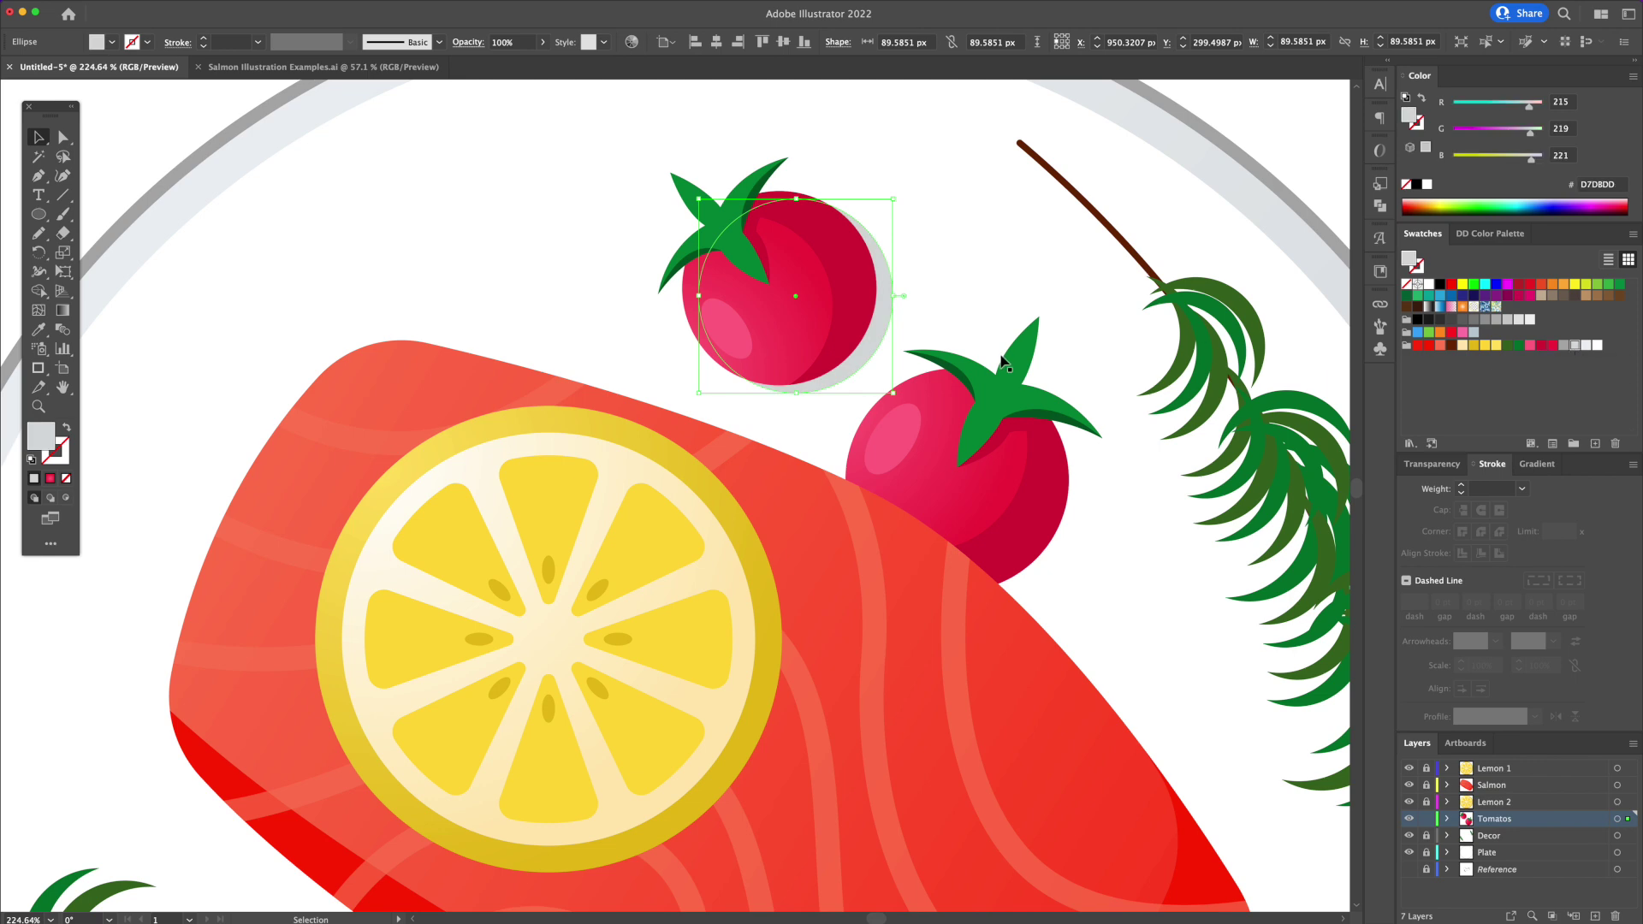
# - Create a matching light gray shadow for the lower tomato from an offset copy of its body, sent backward
pyautogui.click(995, 537)
pyautogui.moveTo(964, 516); pyautogui.dragTo(981, 531)
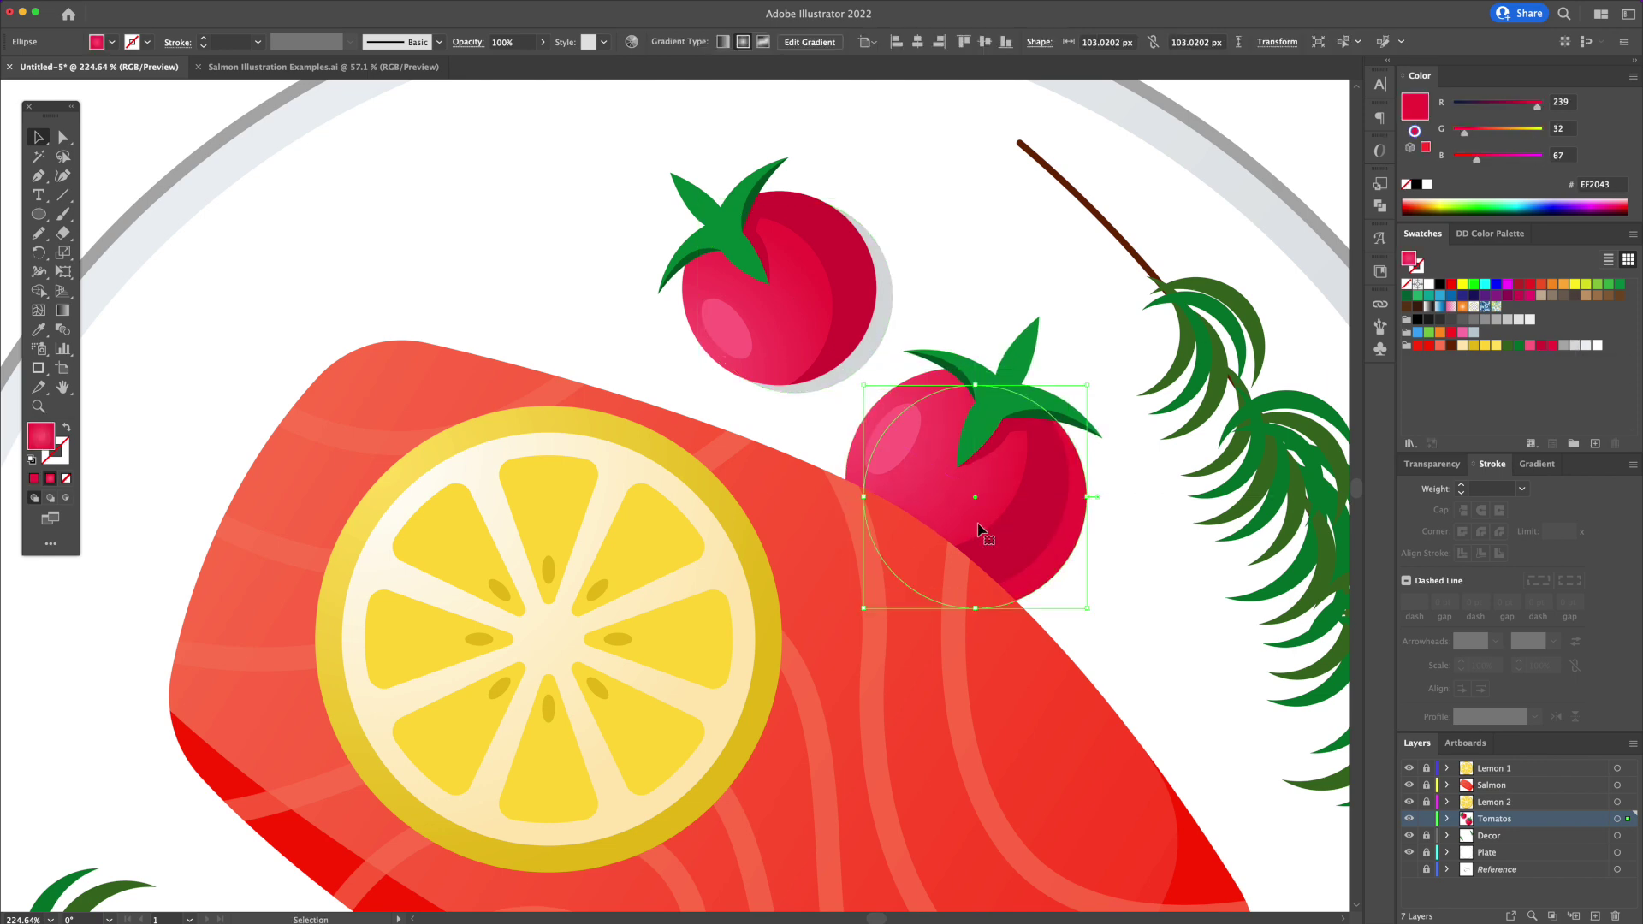
pyautogui.press('i')
pyautogui.click(880, 337)
pyautogui.press('v')
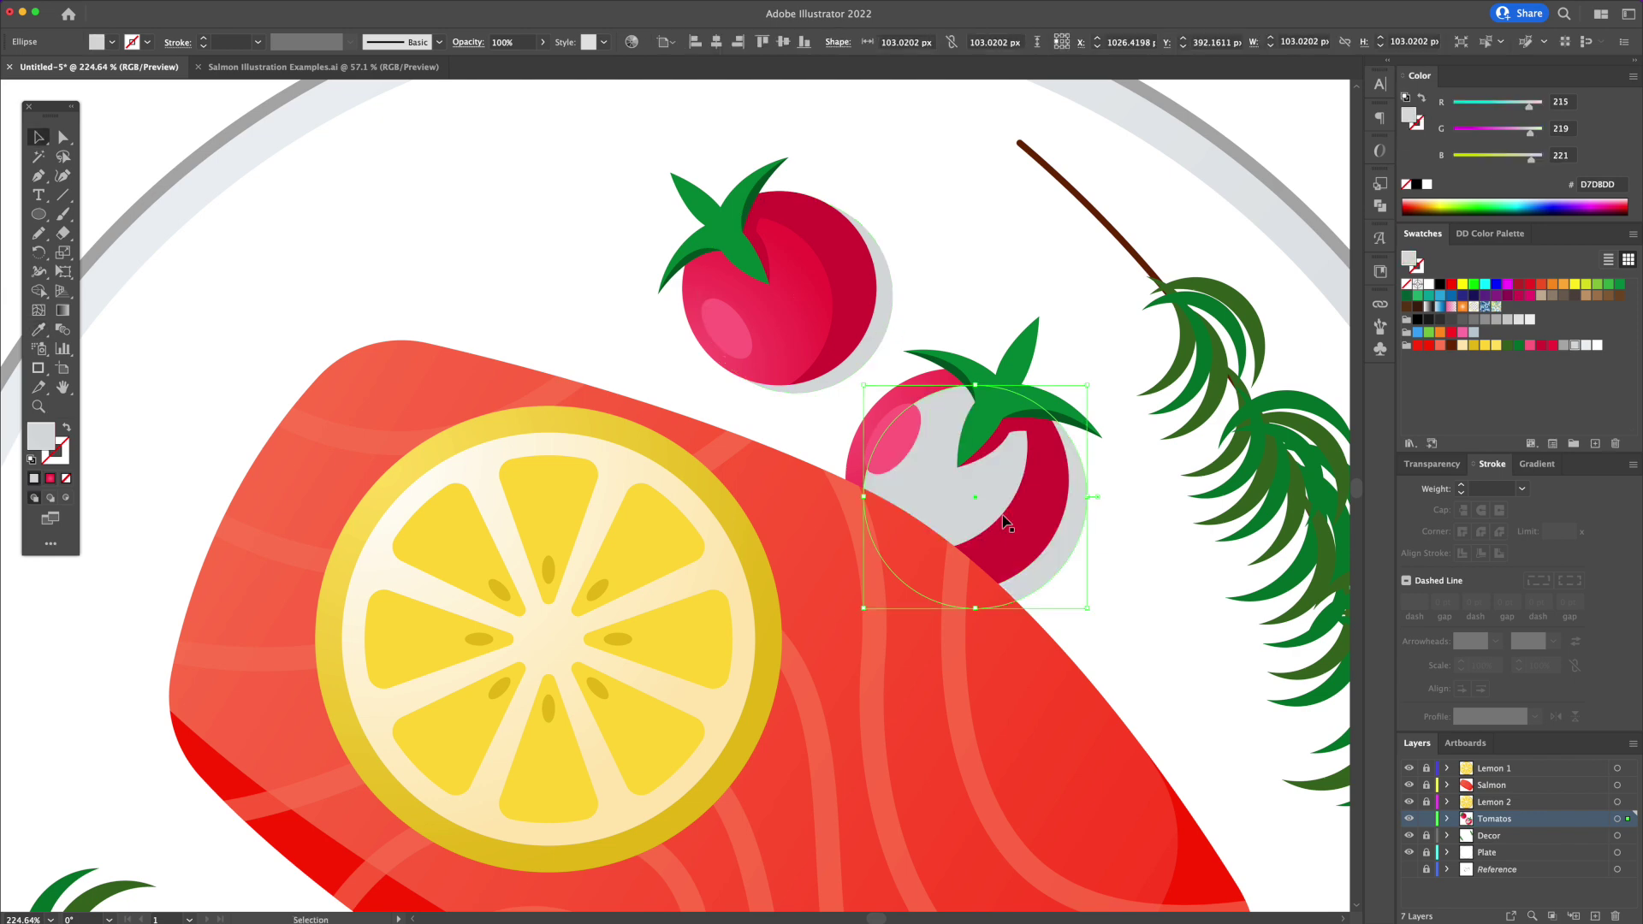
pyautogui.press('super+bracketleft')
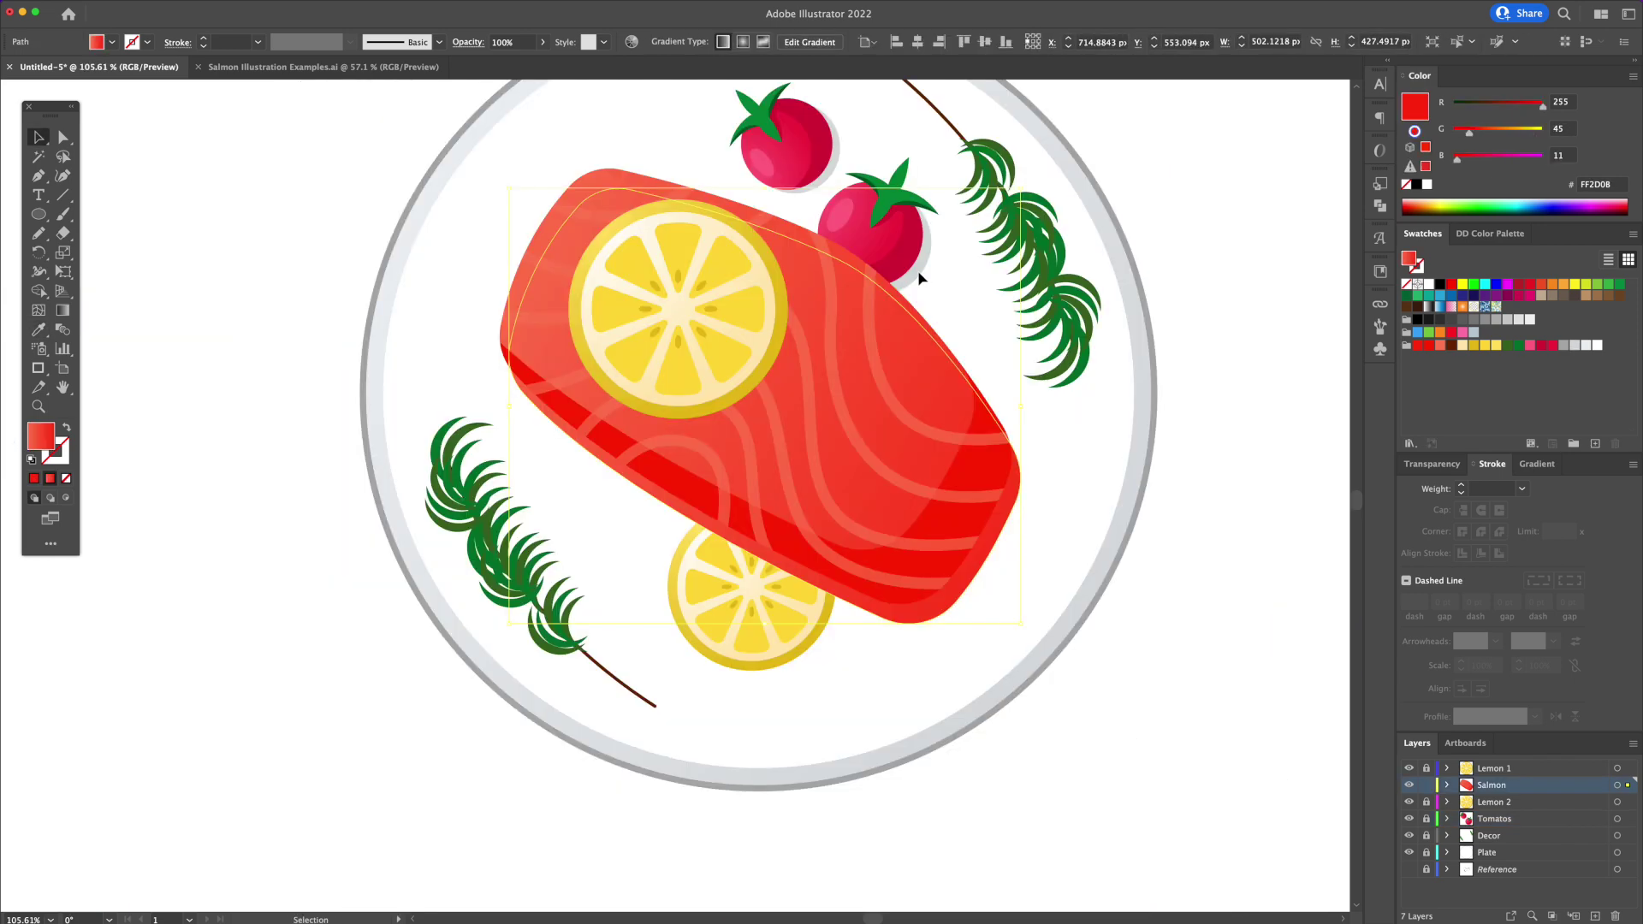
# - Fill the offset copy of the salmon body with the tomato shadow's light gray (D7DBDD) and send it to the back
pyautogui.press('i')
pyautogui.click(920, 272)
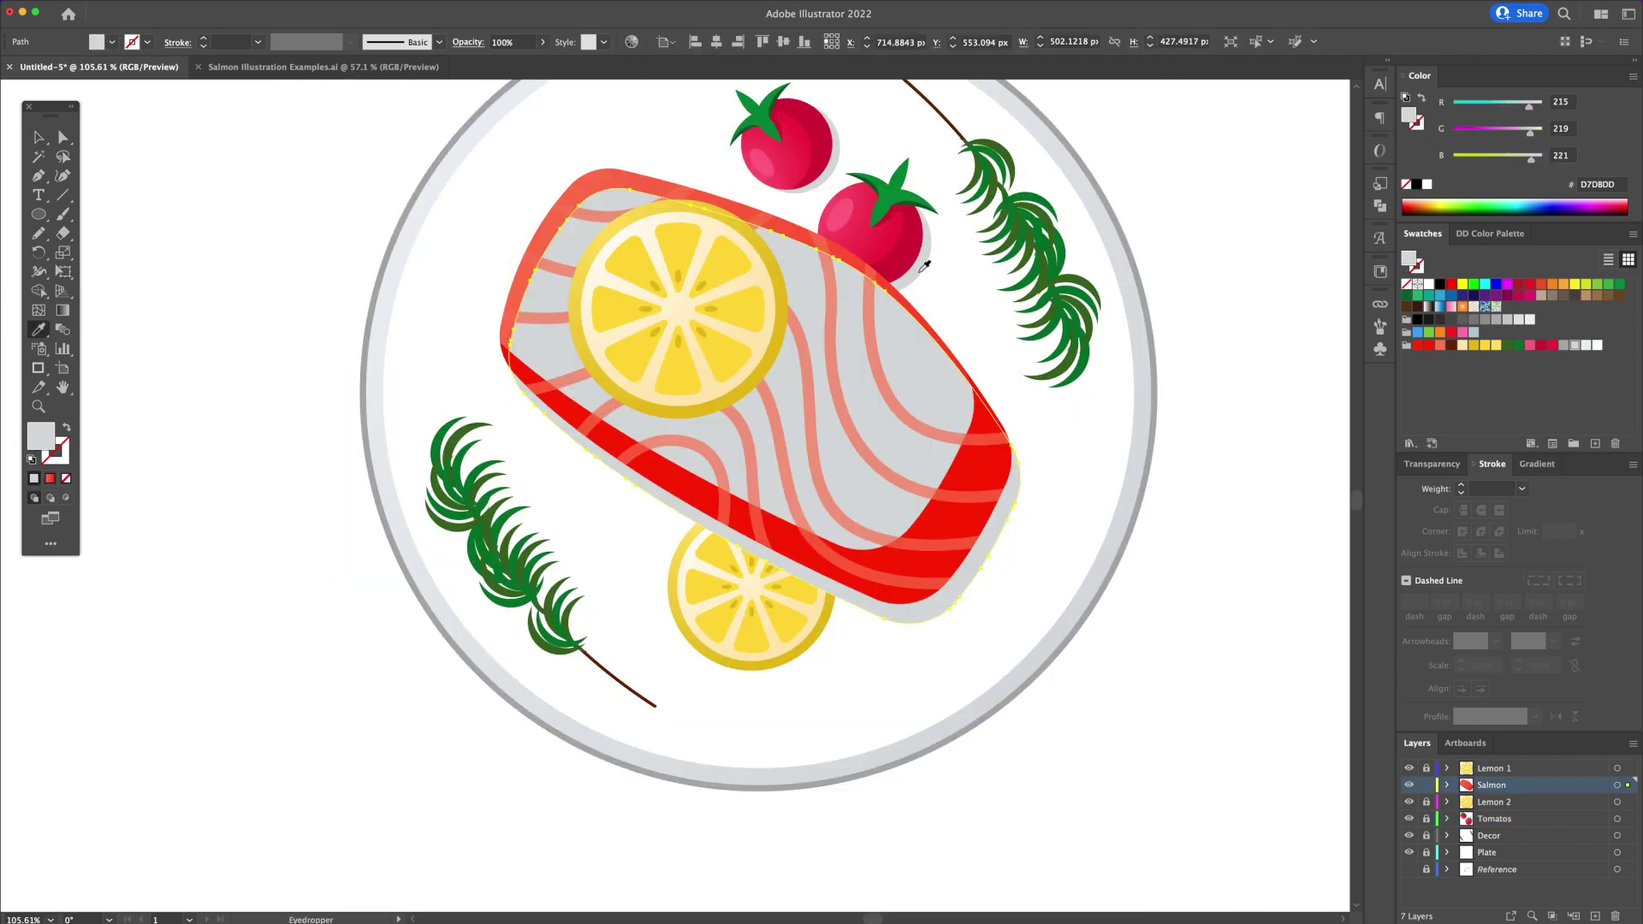
pyautogui.rightClick(903, 342)
pyautogui.moveTo(959, 579)
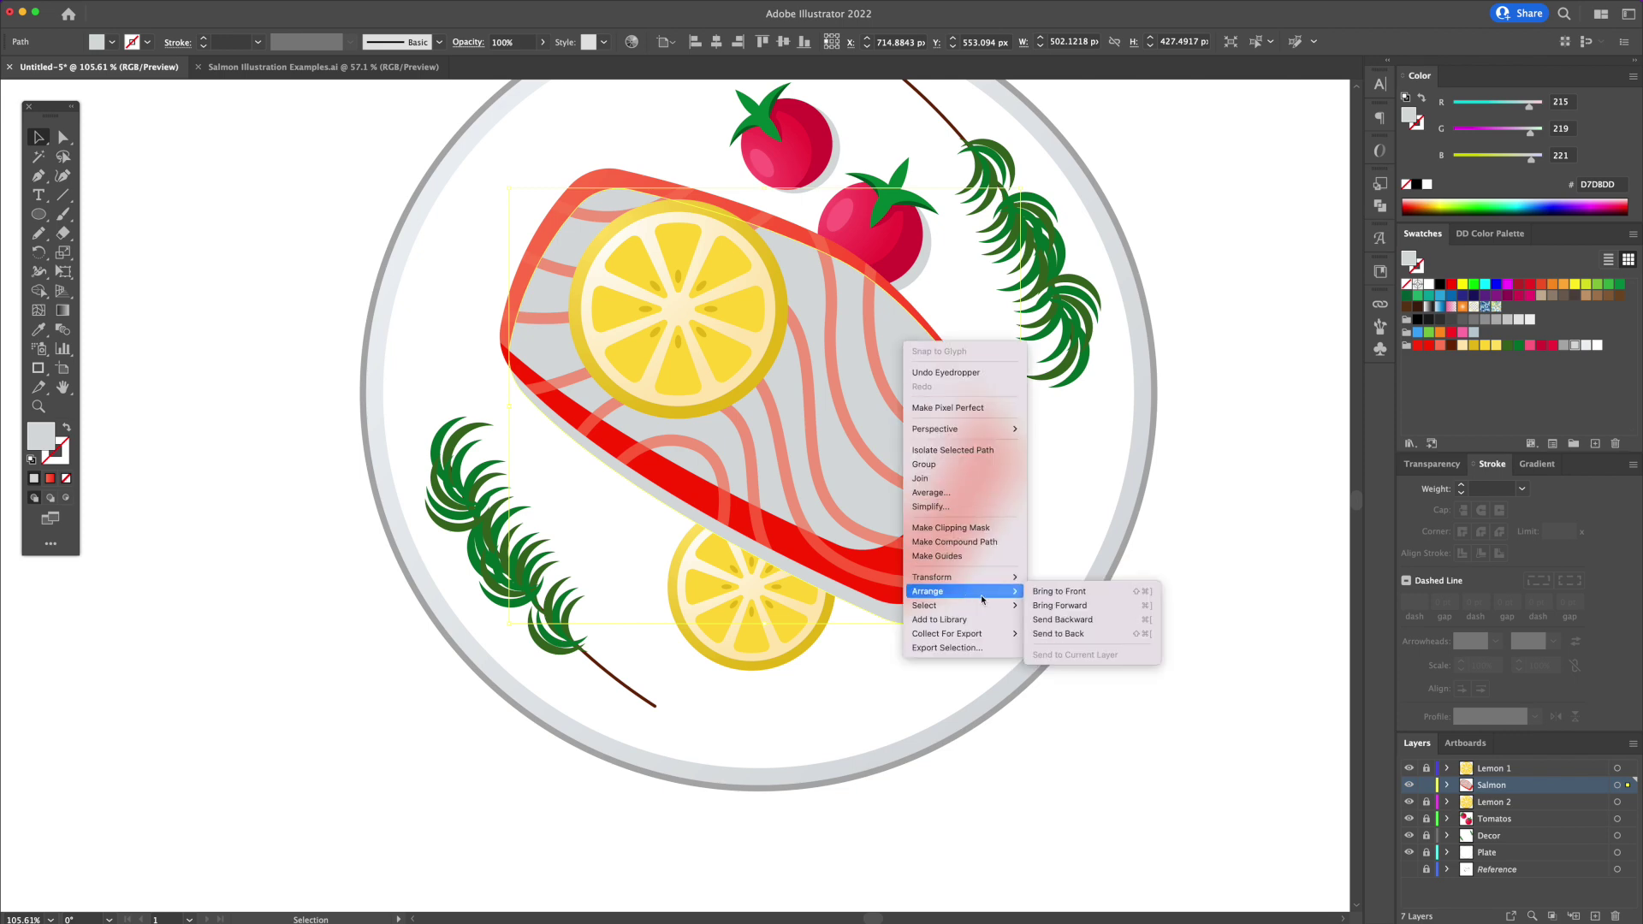
pyautogui.click(1130, 627)
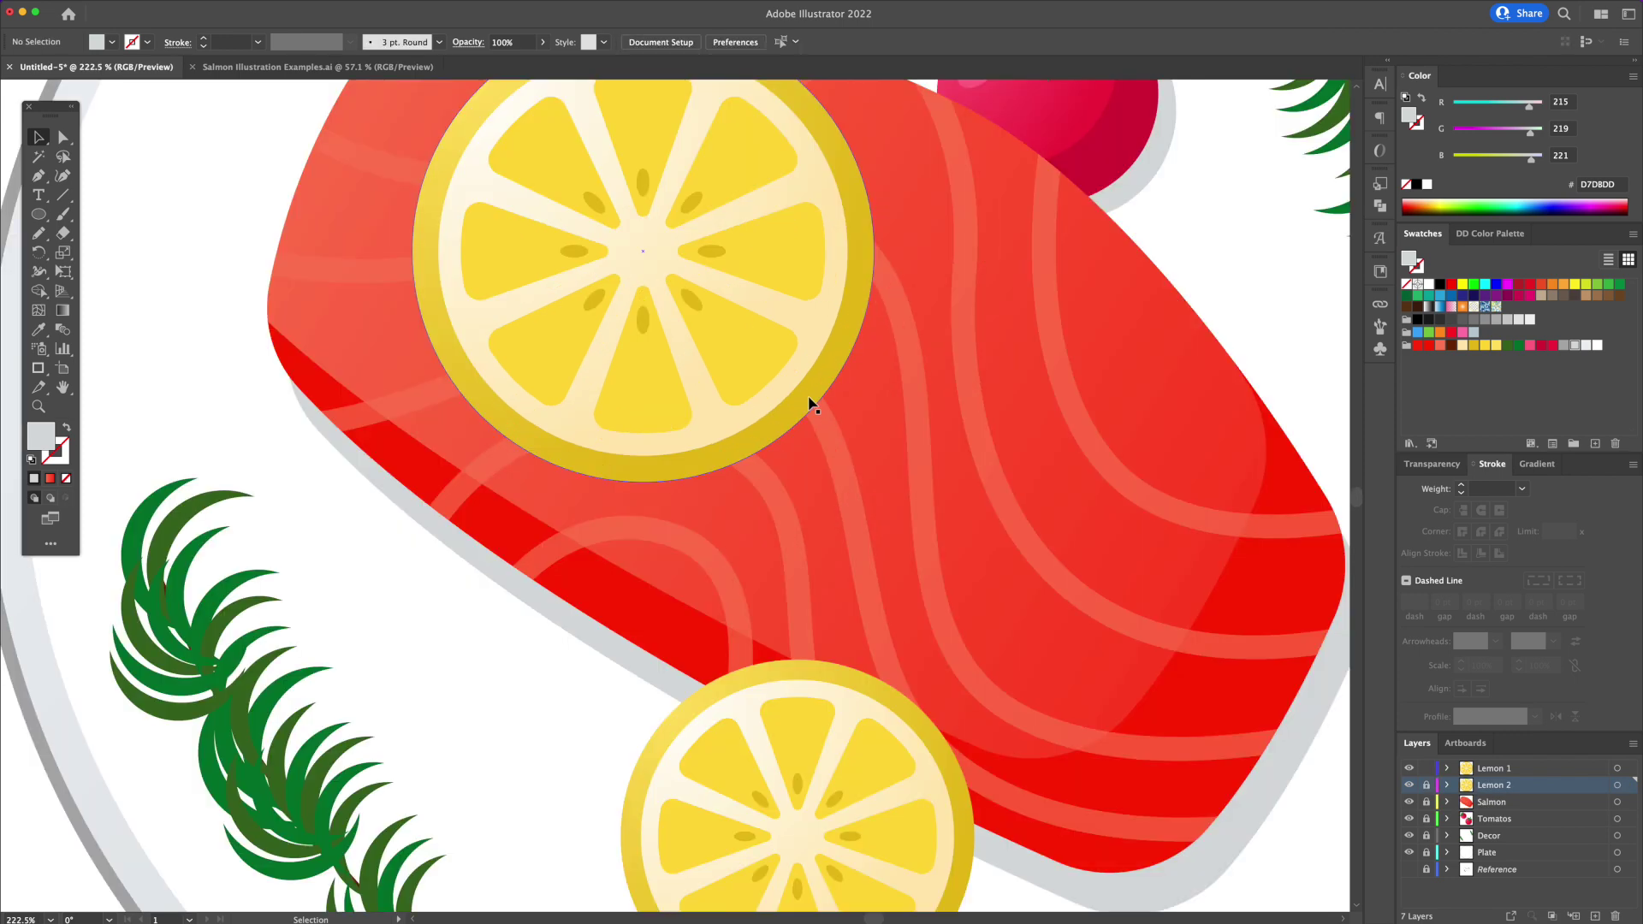
# - Create a red (FF2400) shadow for the upper lemon from an offset copy of its rind, sent to the back, and open its transparency settings
pyautogui.moveTo(810, 399); pyautogui.dragTo(821, 418)
pyautogui.press('i')
pyautogui.click(1231, 595)
pyautogui.rightClick(820, 419)
pyautogui.moveTo(860, 671)
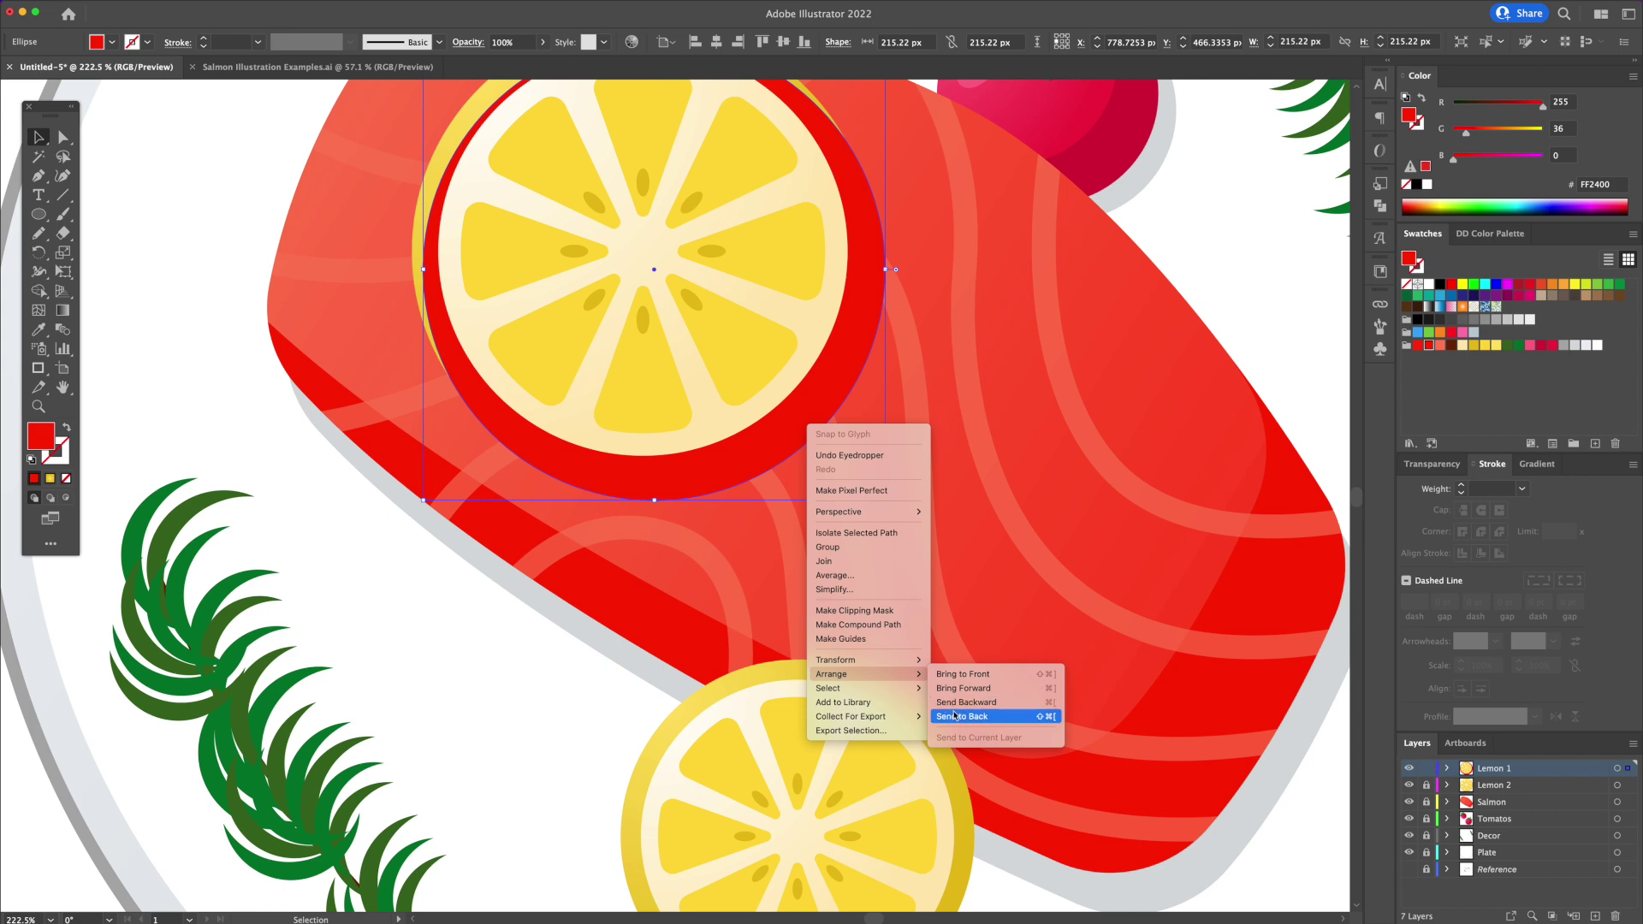
pyautogui.click(990, 717)
pyautogui.press('v')
pyautogui.click(555, 719)
pyautogui.click(816, 415)
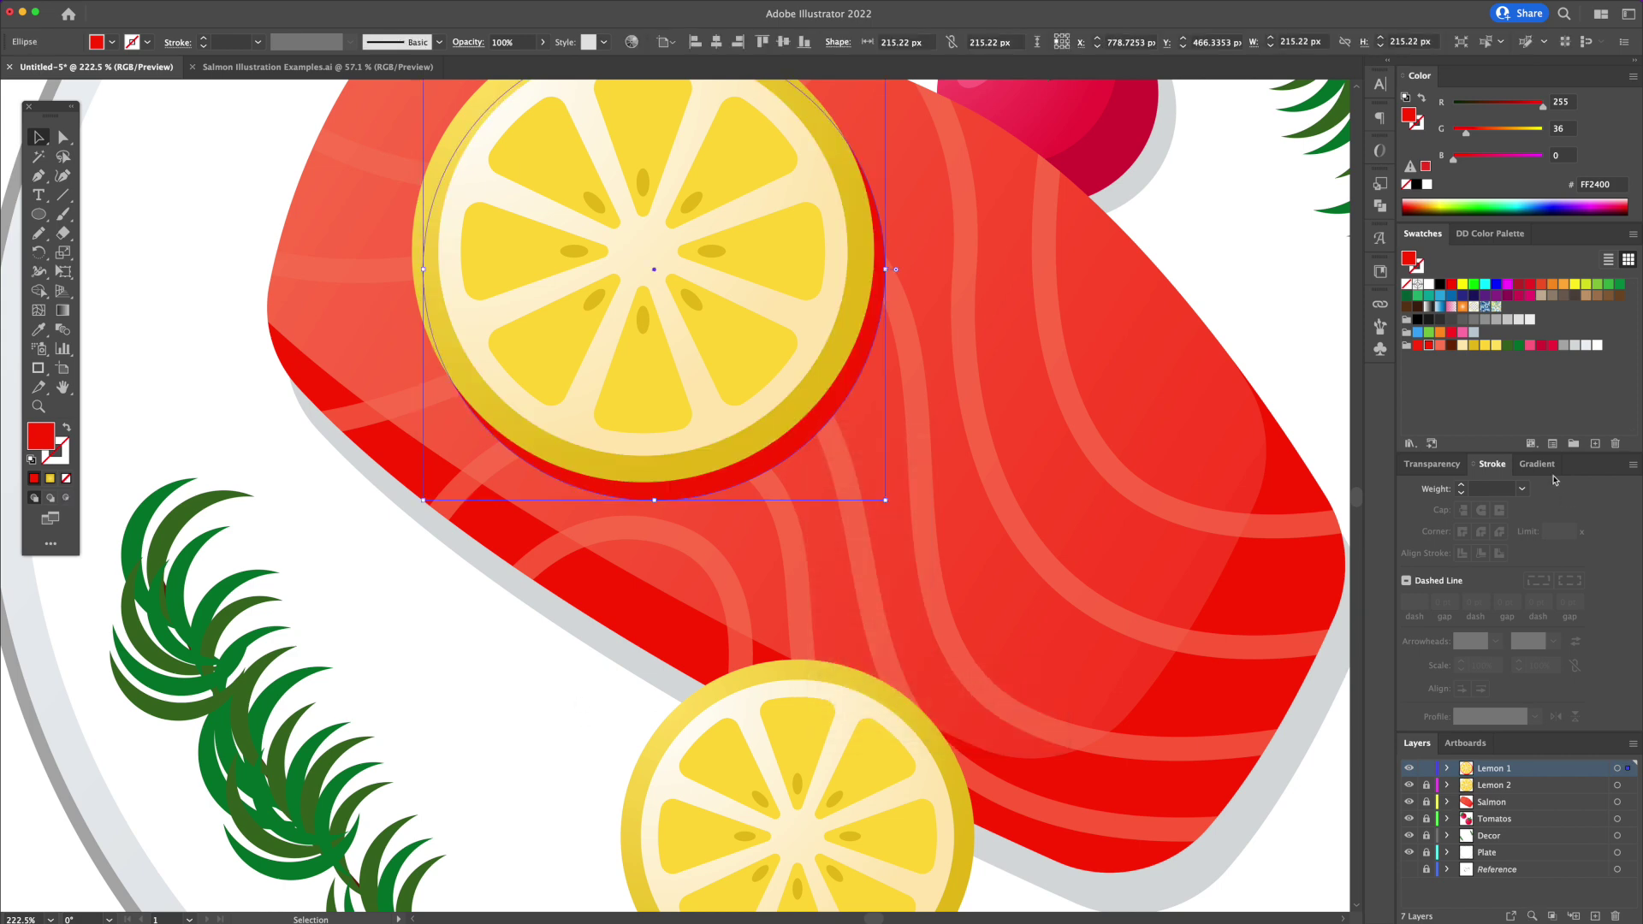
pyautogui.click(1435, 465)
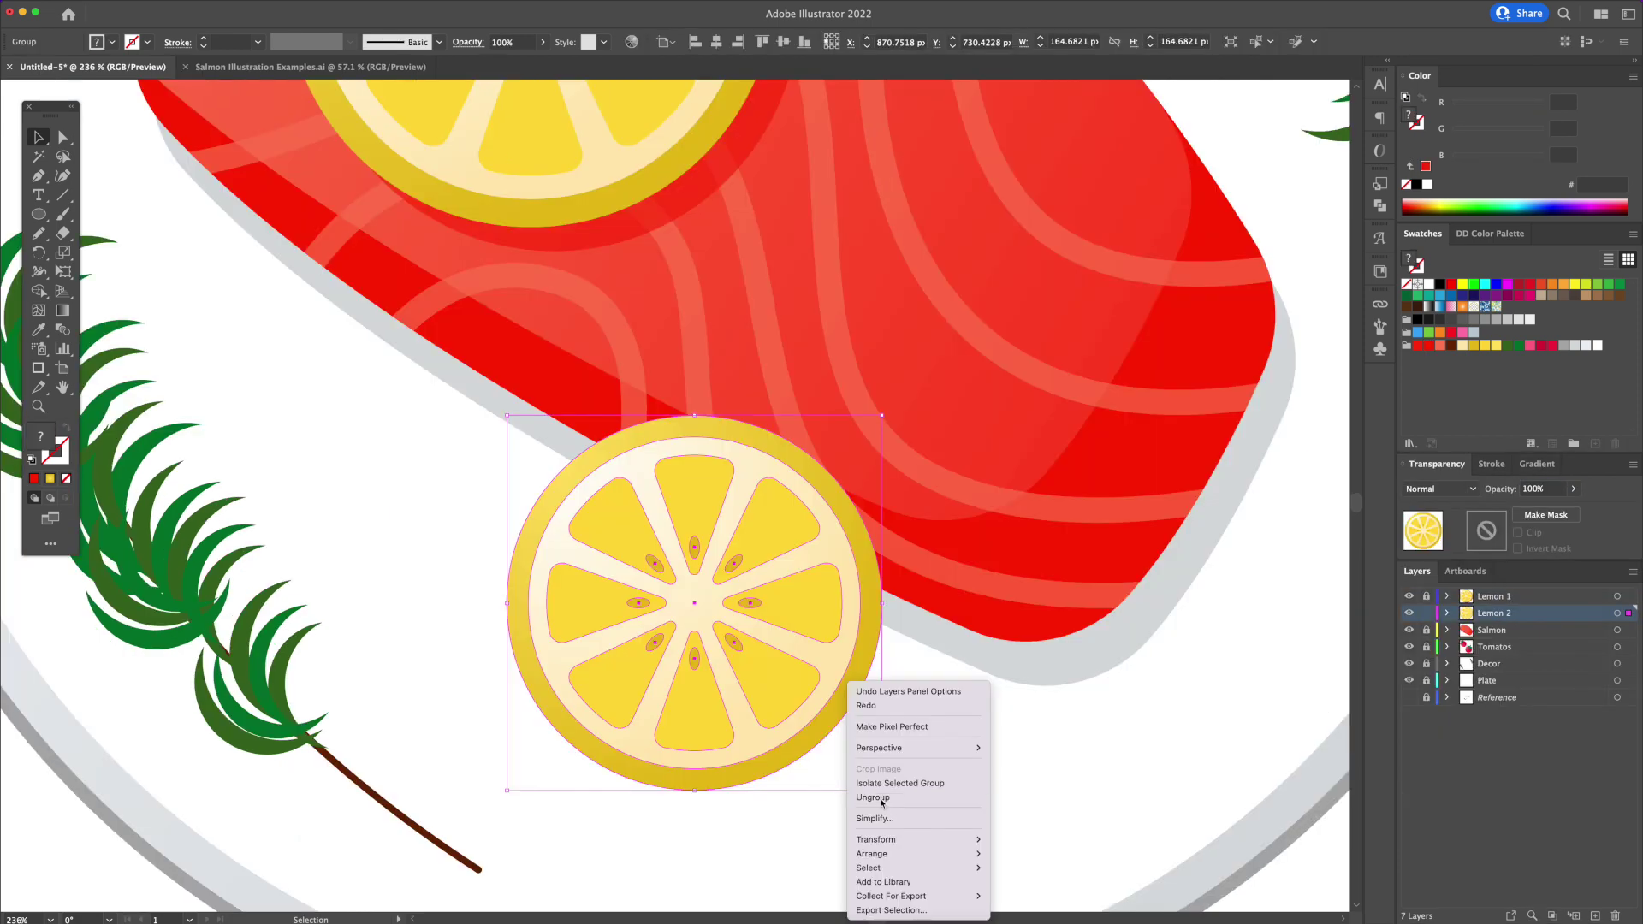
# - Create a light gray (D7DBDD) shadow for the lower lemon from a copy of its rind, sent behind it and offset slightly
pyautogui.click(818, 748)
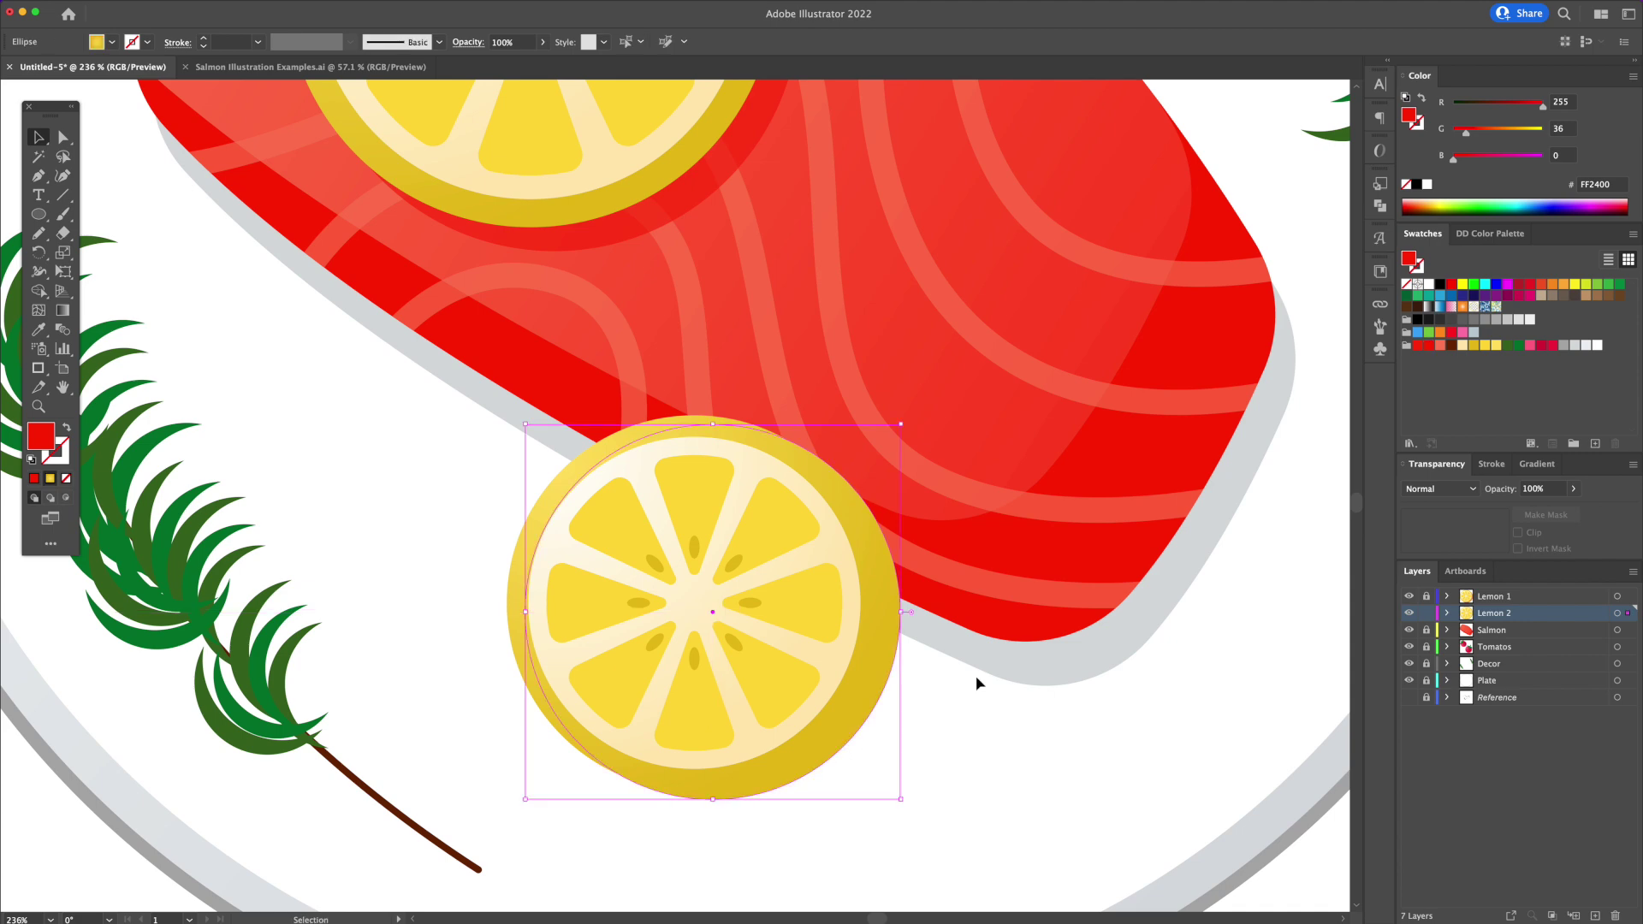
pyautogui.press('i')
pyautogui.click(991, 660)
pyautogui.press('v')
pyautogui.rightClick(873, 674)
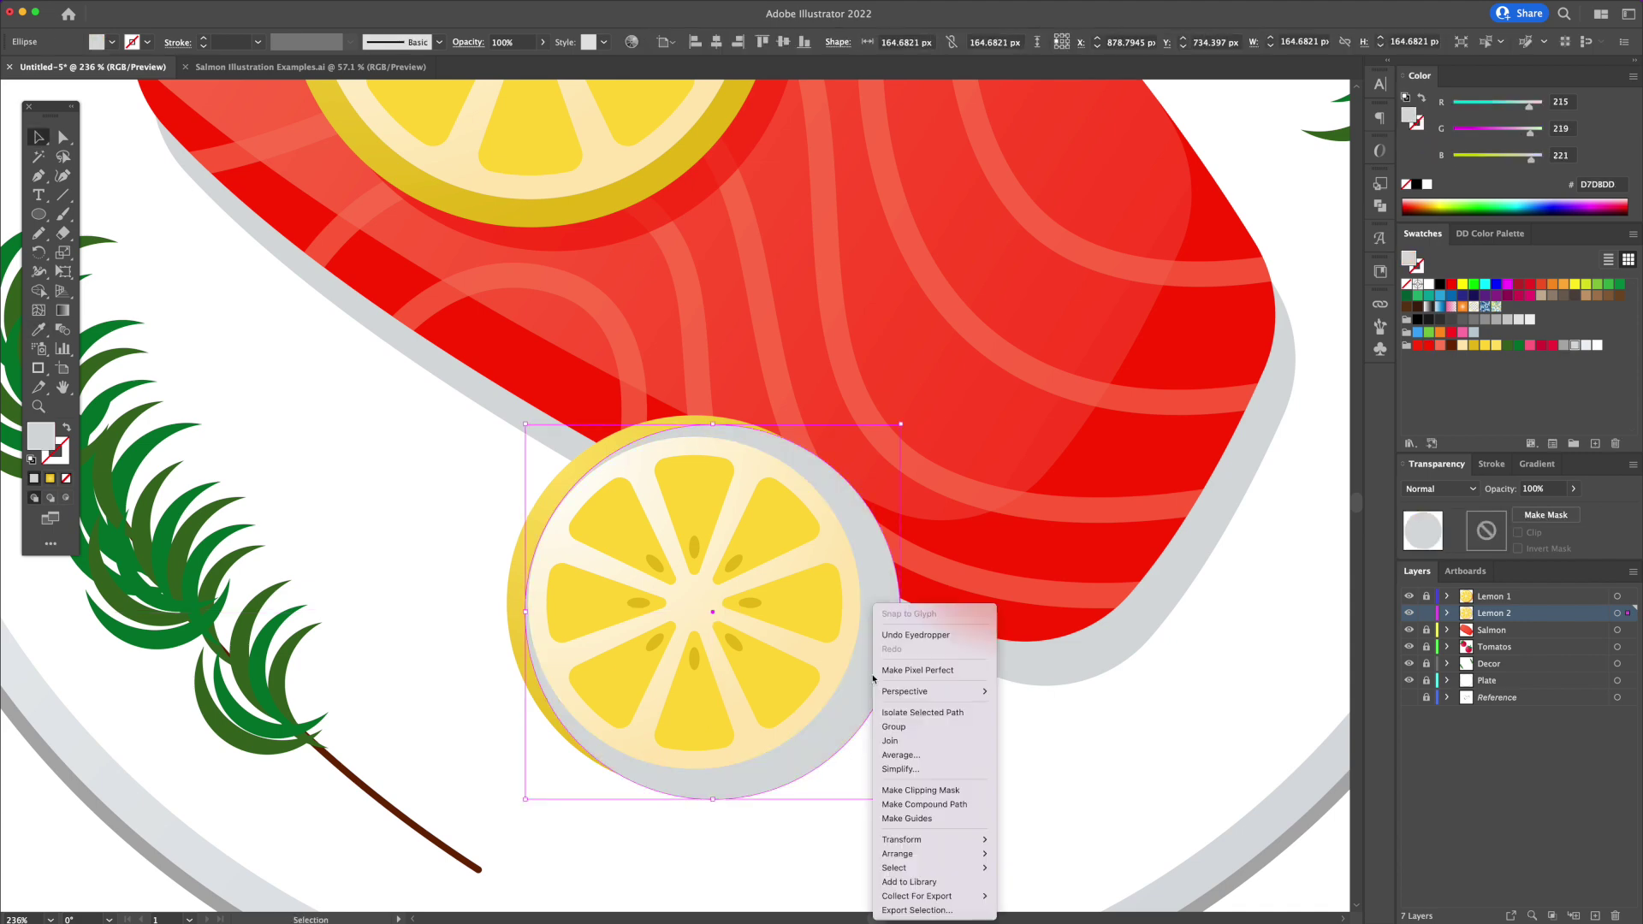
pyautogui.moveTo(903, 854)
pyautogui.click(1032, 889)
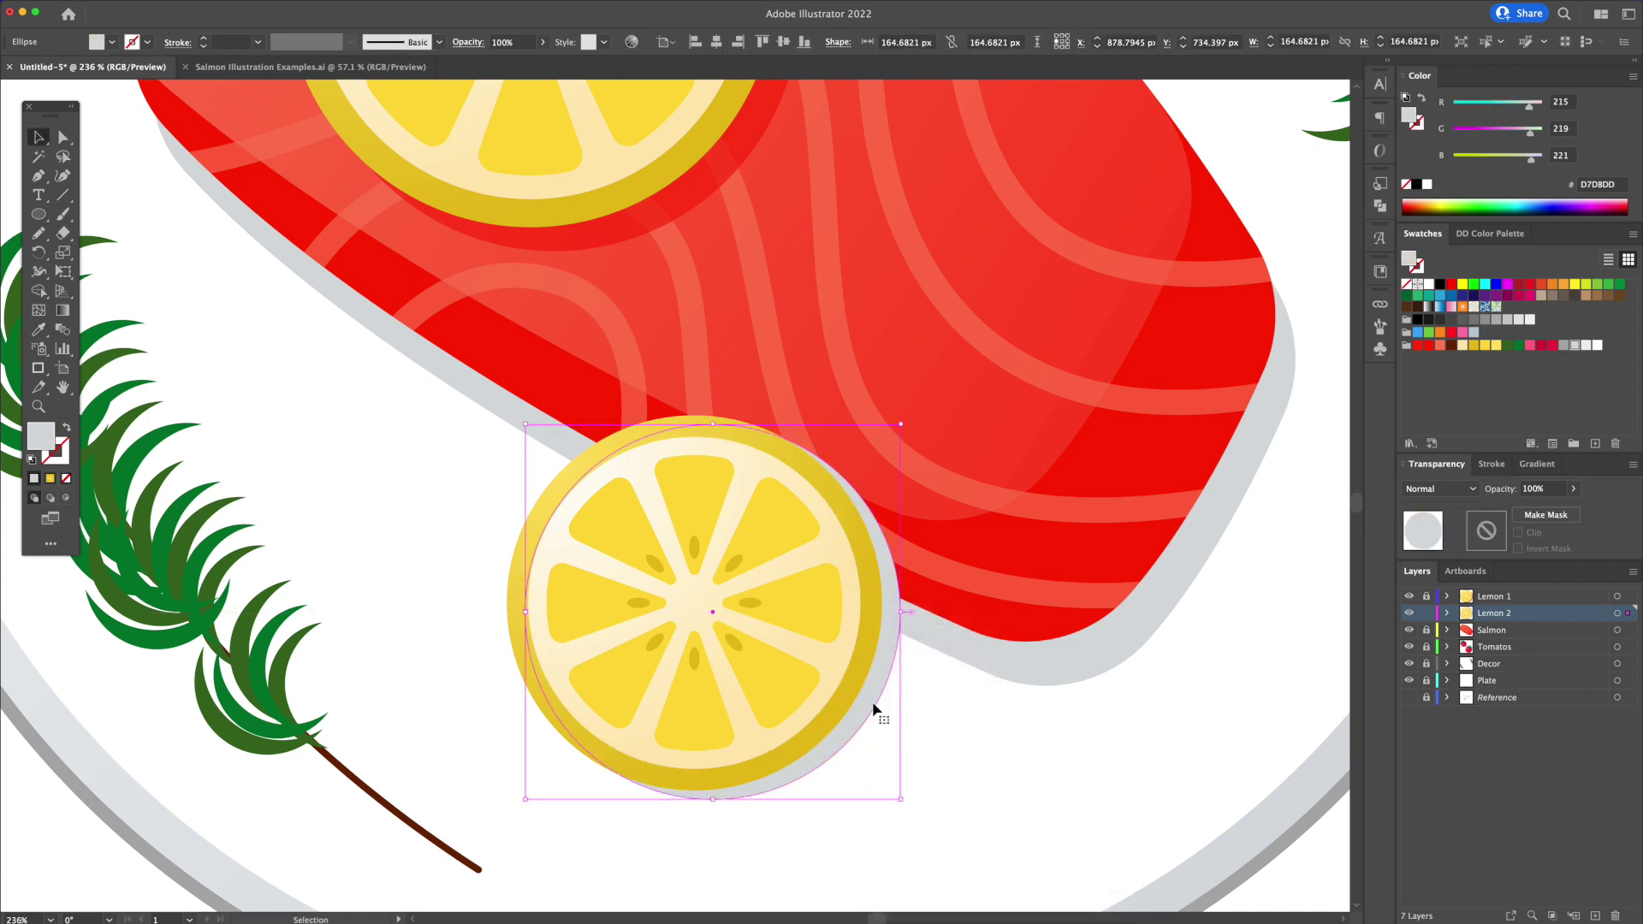
pyautogui.moveTo(874, 710)
pyautogui.mouseDown()
pyautogui.moveTo(865, 758)
pyautogui.moveTo(888, 708)
pyautogui.mouseUp()
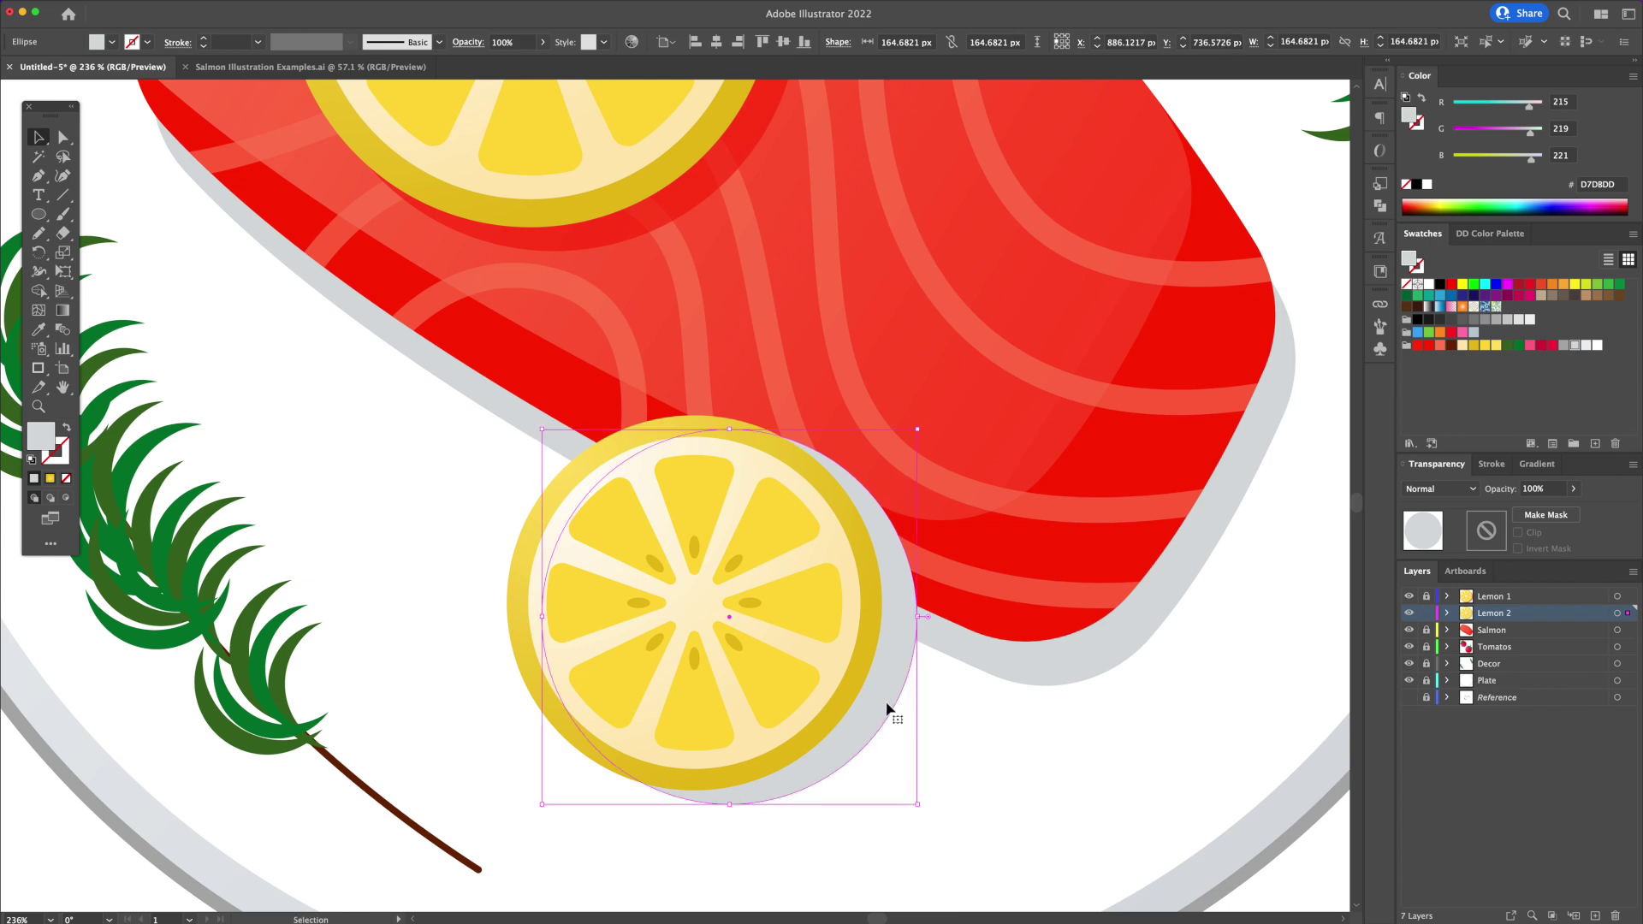
# - Unlock the Salmon layer and use Shape Builder to trim the lower lemon's shadow where it overlaps the salmon
pyautogui.click(1427, 630)
pyautogui.click(931, 515)
pyautogui.click(957, 704)
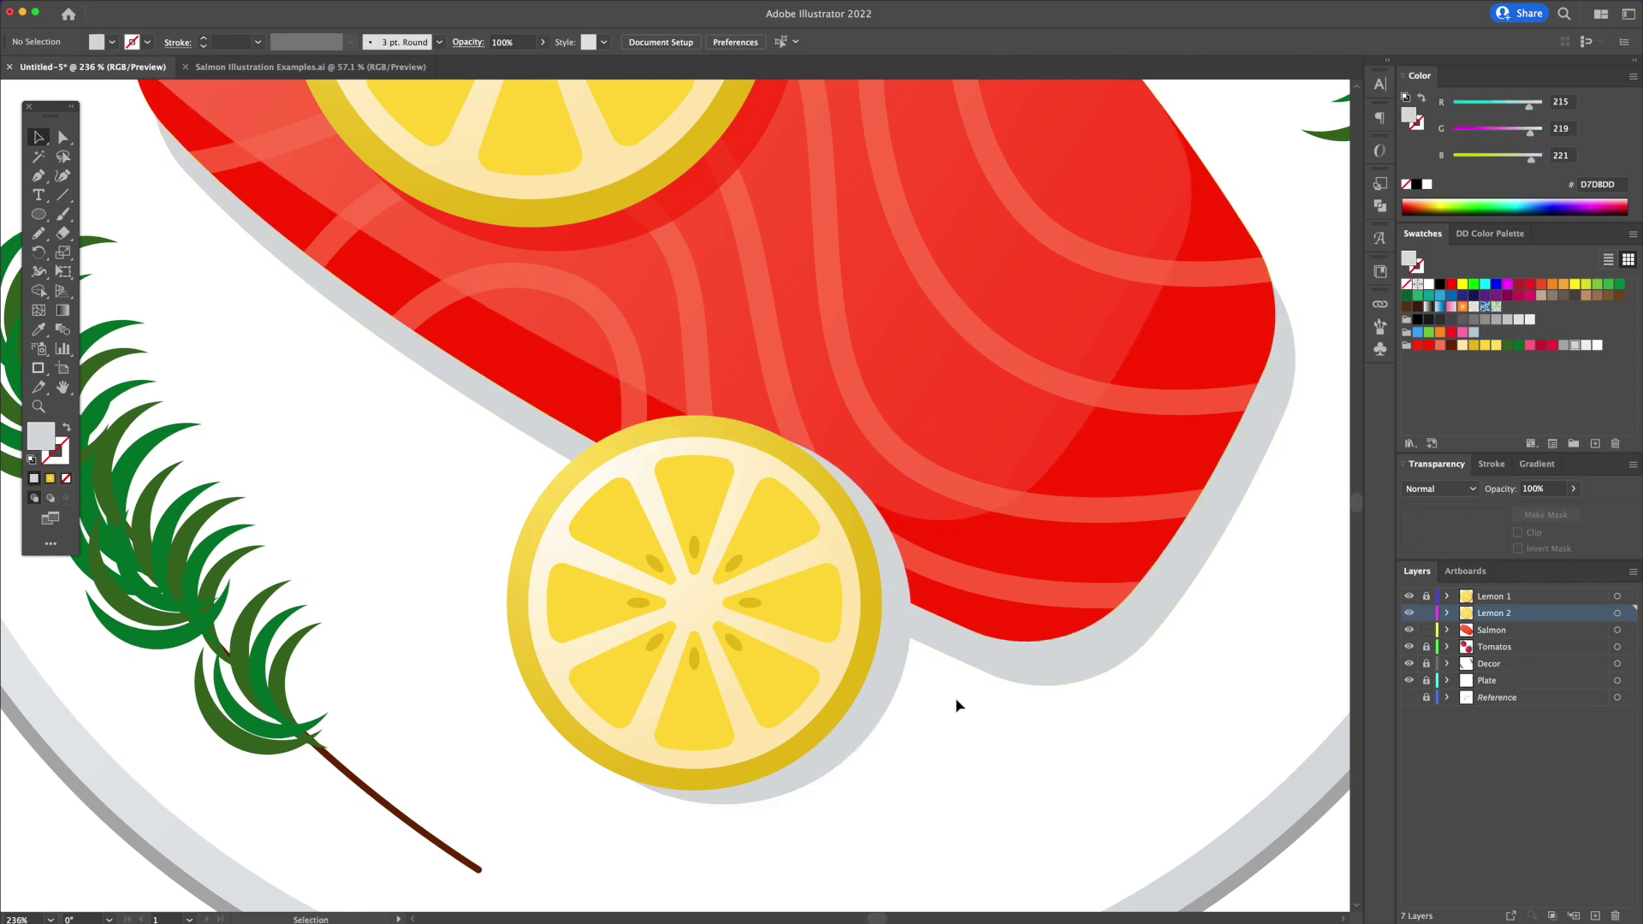
pyautogui.click(891, 690)
pyautogui.keyDown('shift'); pyautogui.click(977, 426); pyautogui.keyUp('shift')
pyautogui.hotkey('shift', 'm')
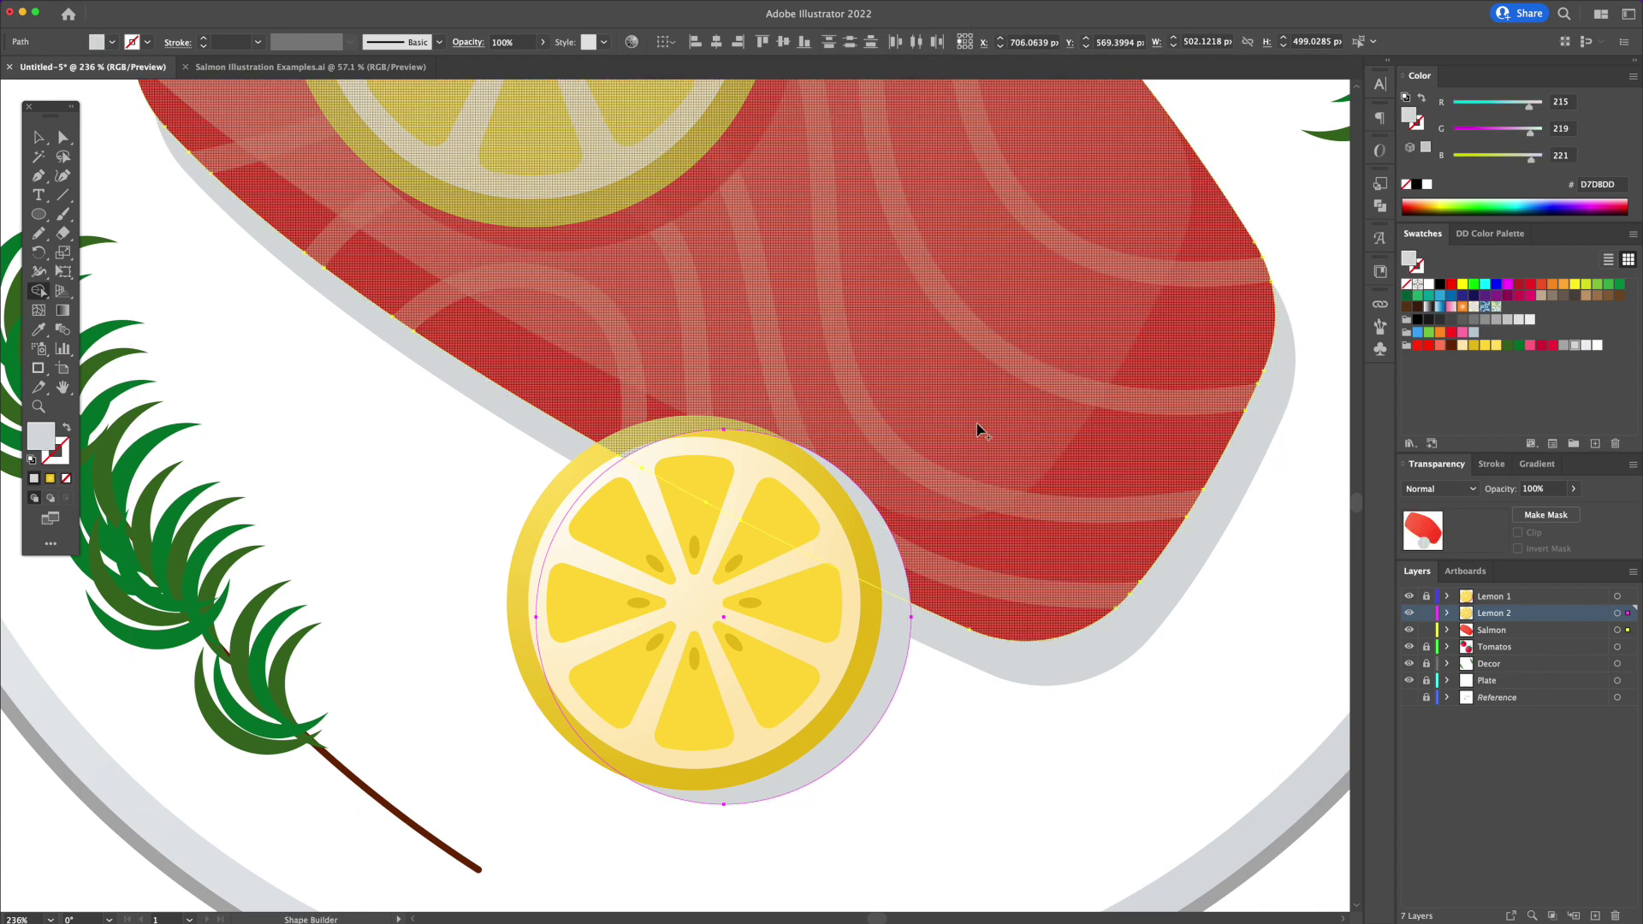
pyautogui.click(887, 695)
pyautogui.press('v')
pyautogui.click(943, 748)
pyautogui.click(898, 585)
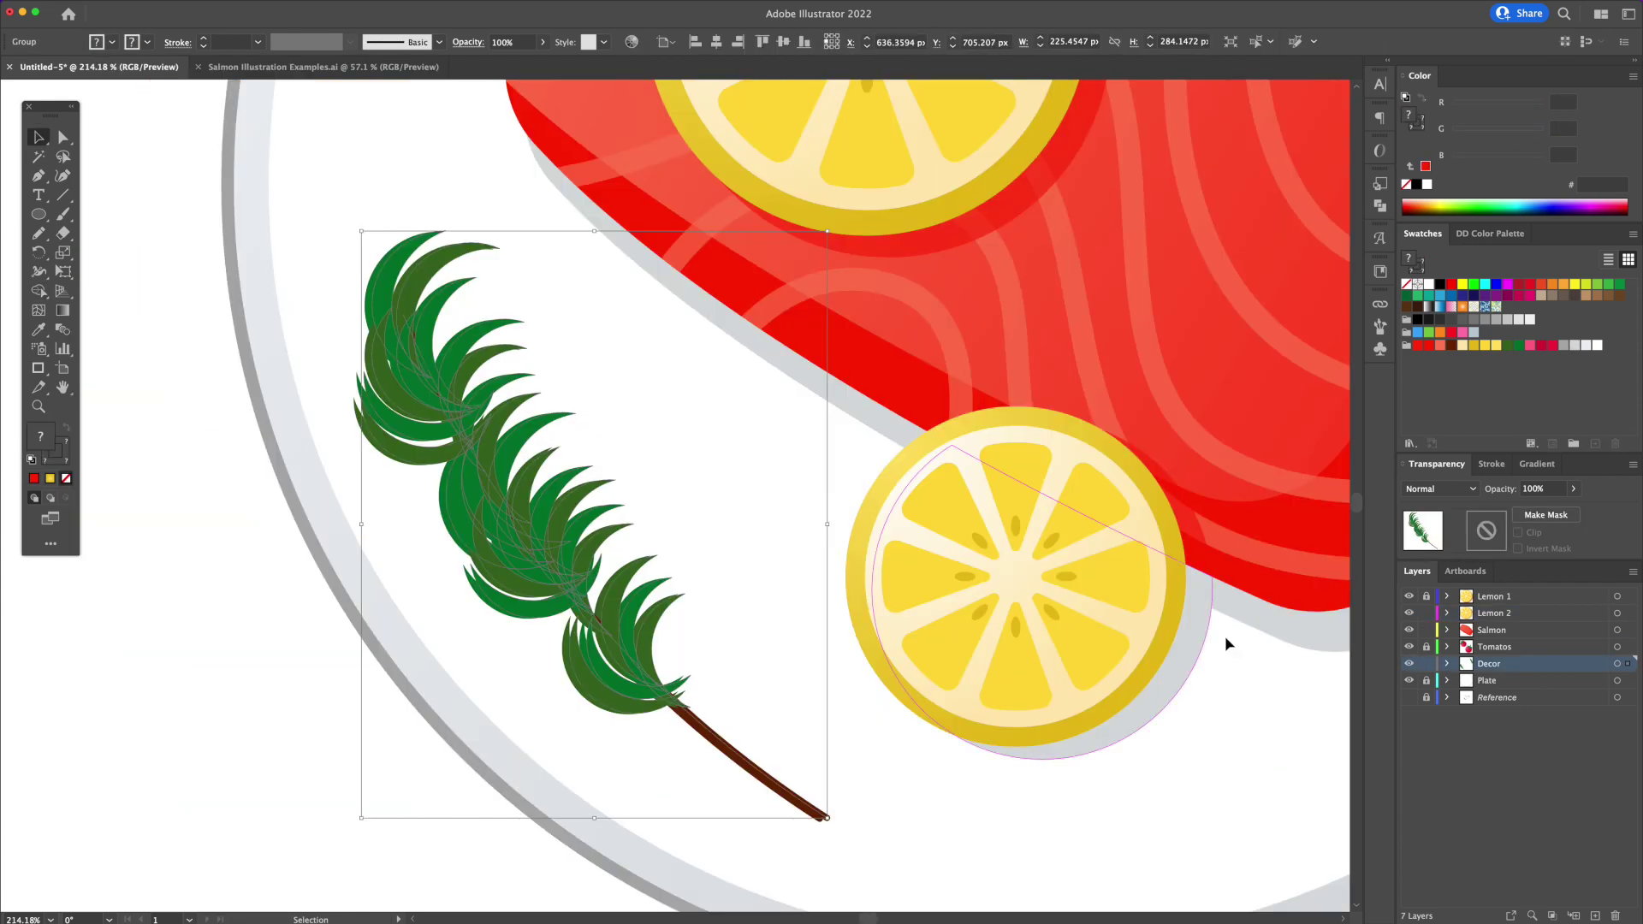
# - Fill the offset copy of the rosemary sprig beside the lower lemon with light gray (D7DBDD) and send it to the back
pyautogui.press(',')
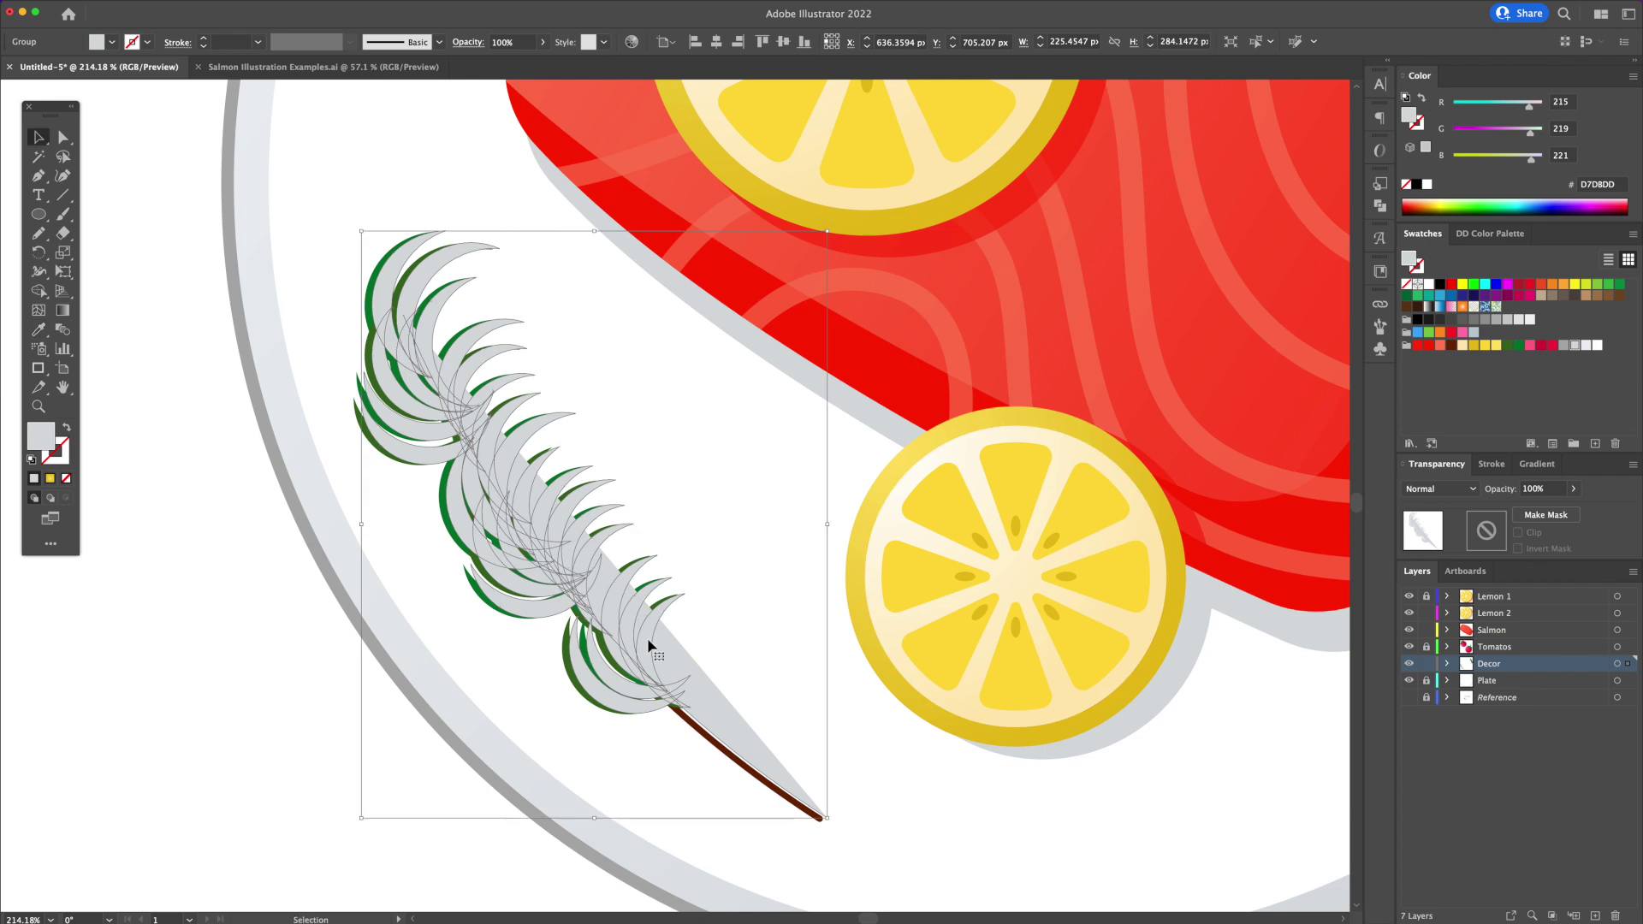
pyautogui.rightClick(649, 646)
pyautogui.moveTo(698, 814)
pyautogui.click(826, 856)
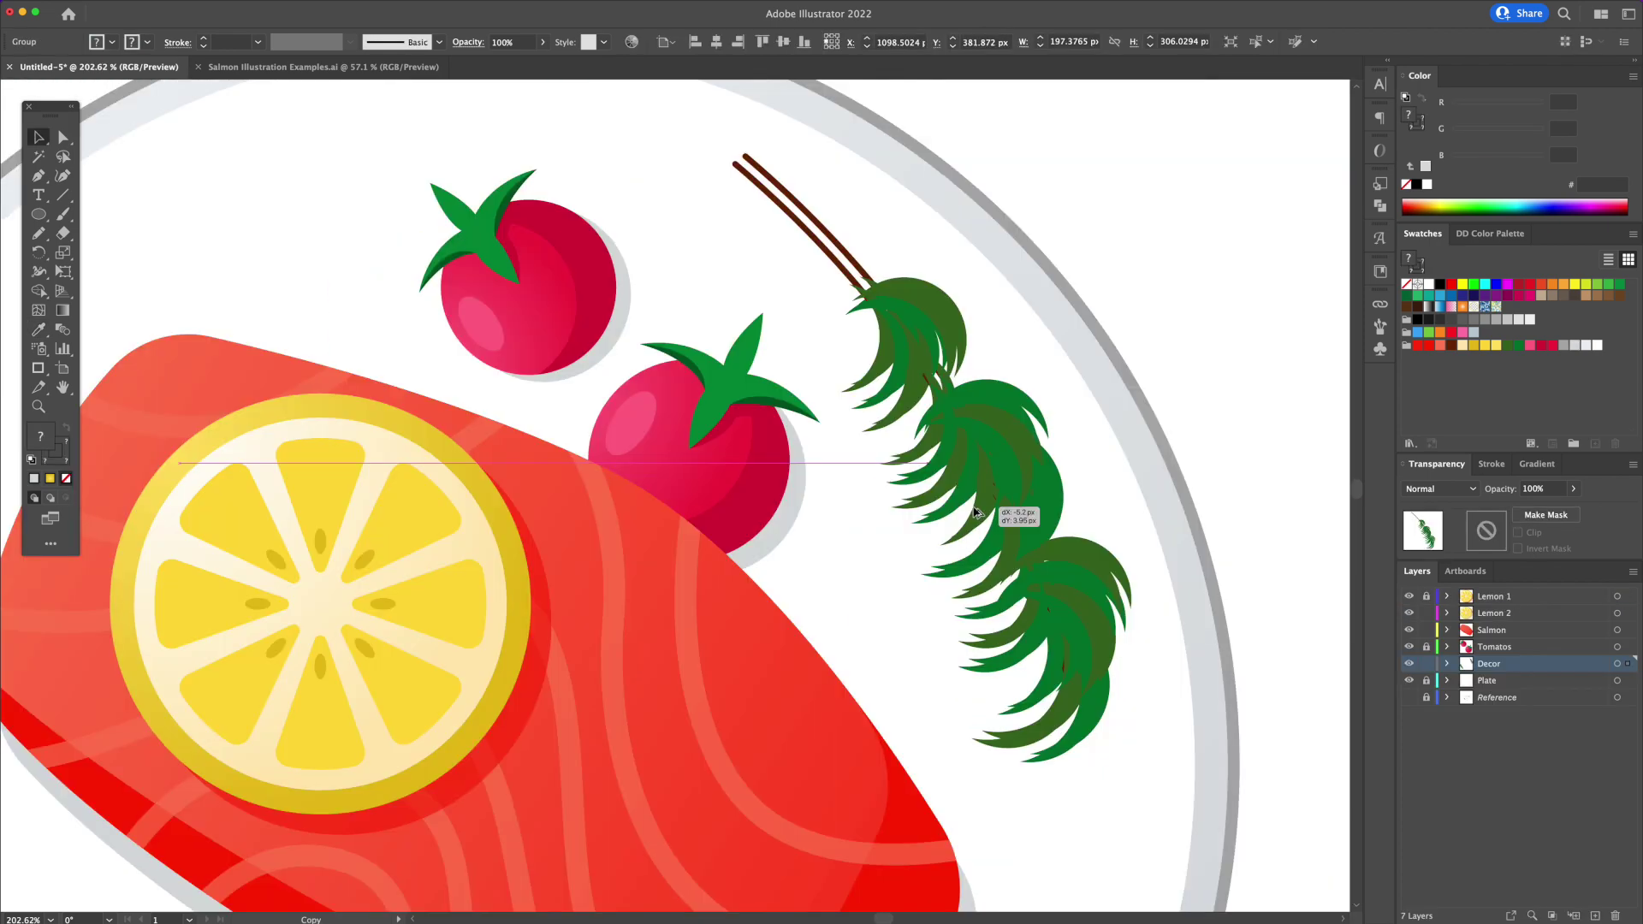
# - Create a light gray (D7DBDD) shadow for the sprig beside the tomatoes from an offset copy, sent to the back
pyautogui.press('i')
pyautogui.click(796, 515)
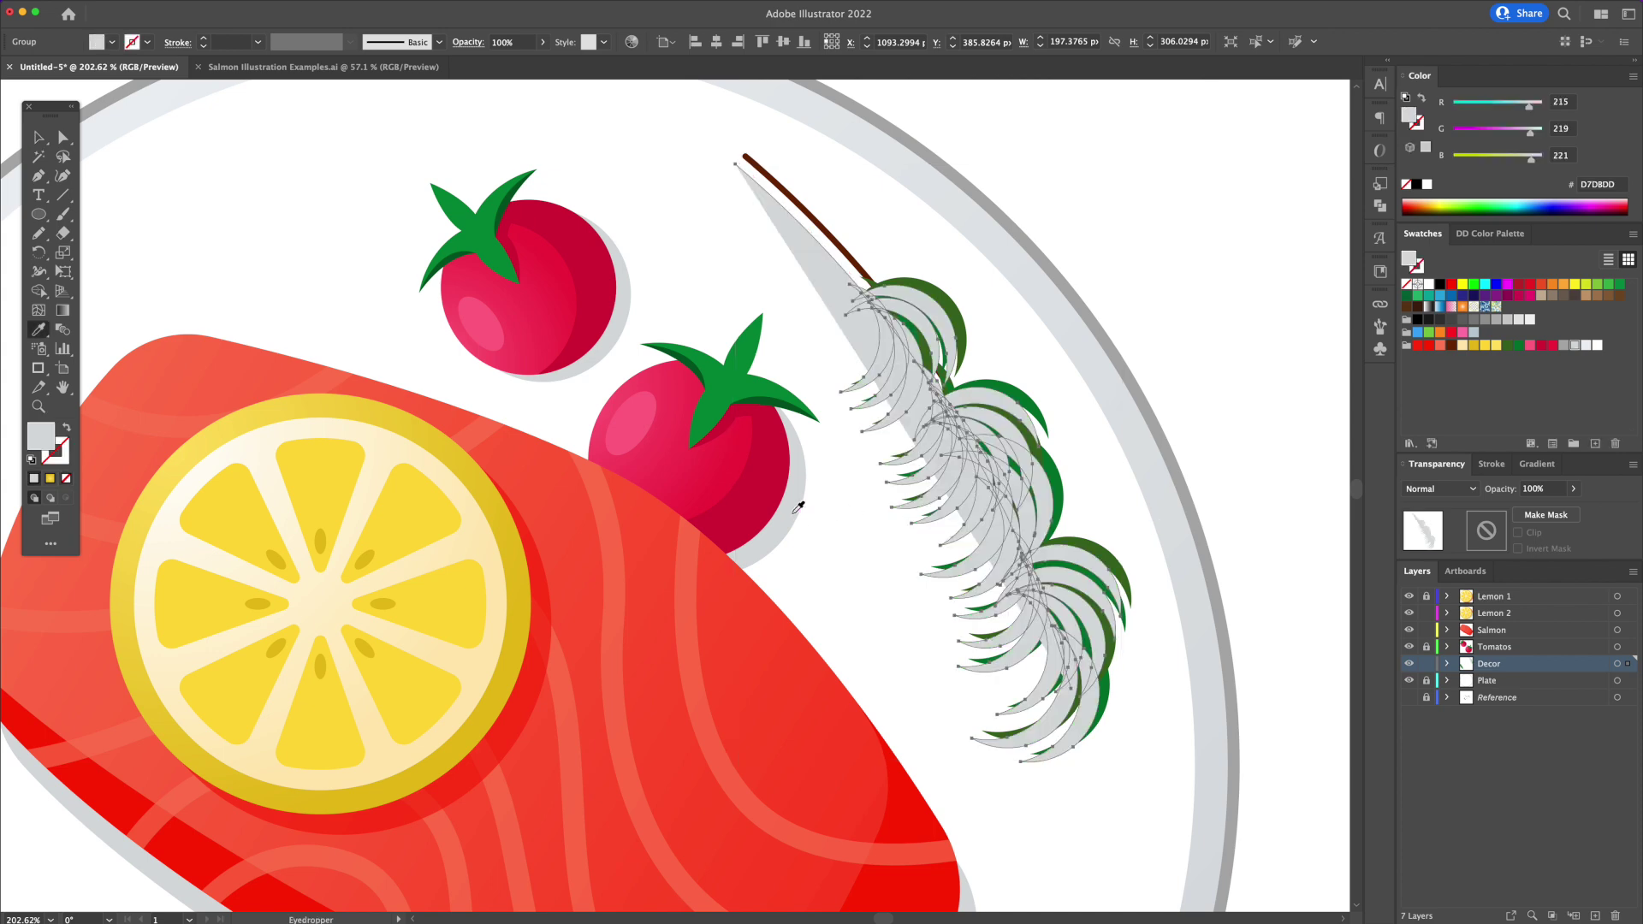
pyautogui.press('v')
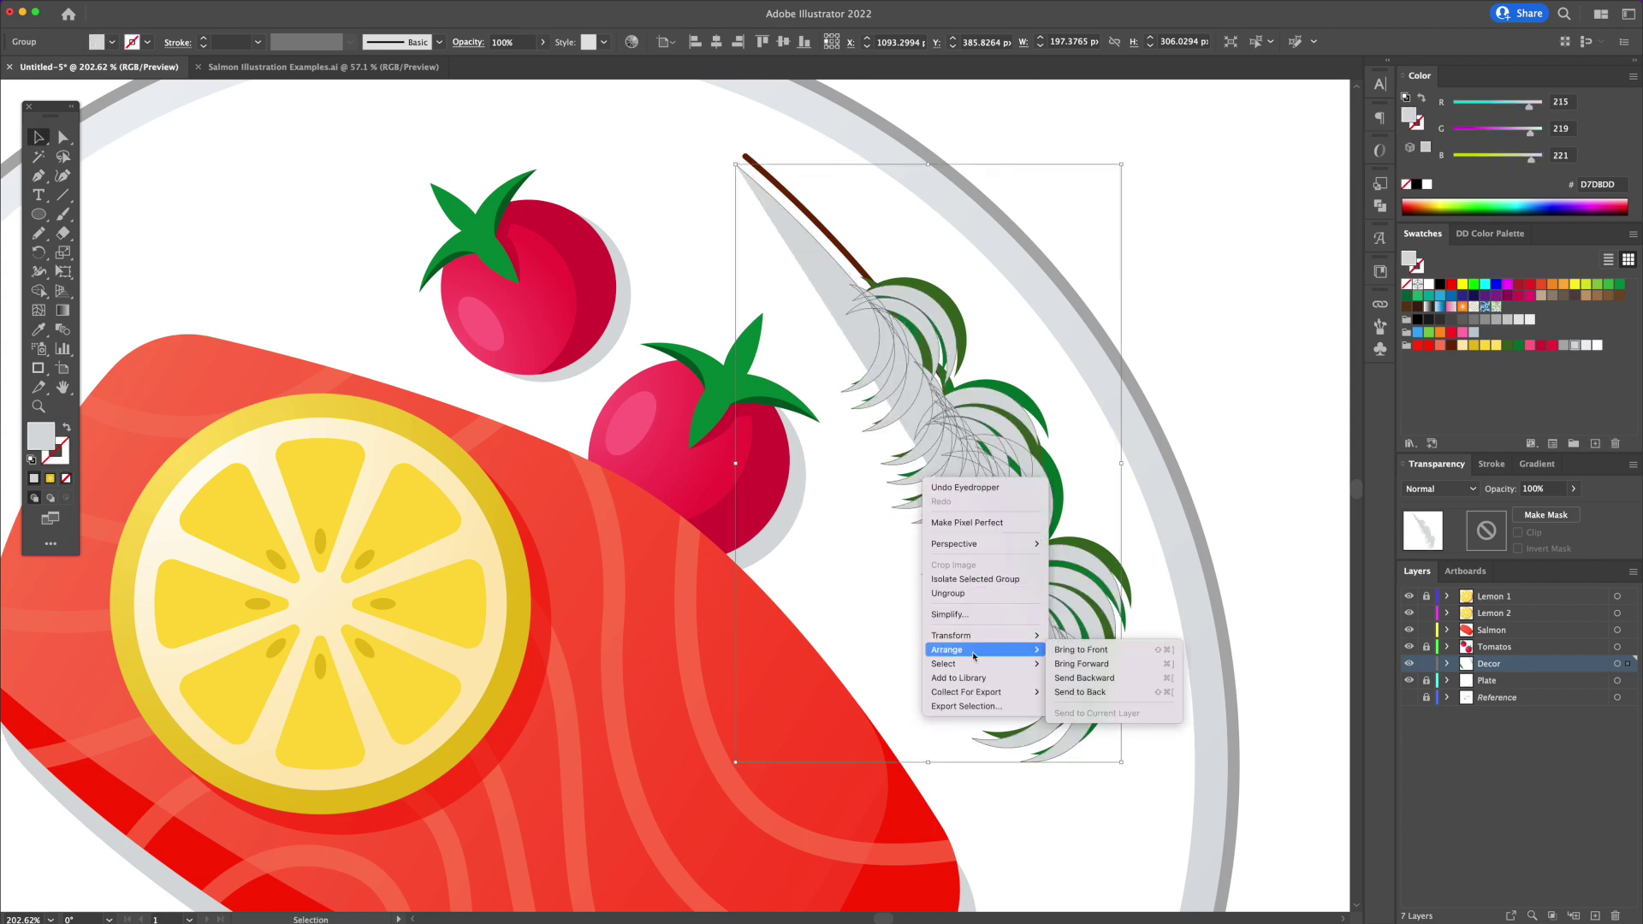
pyautogui.click(1096, 692)
# - Isolate the shadow group of the sprig beside the tomatoes and delete its wide gray stem shape
pyautogui.doubleClick(828, 273)
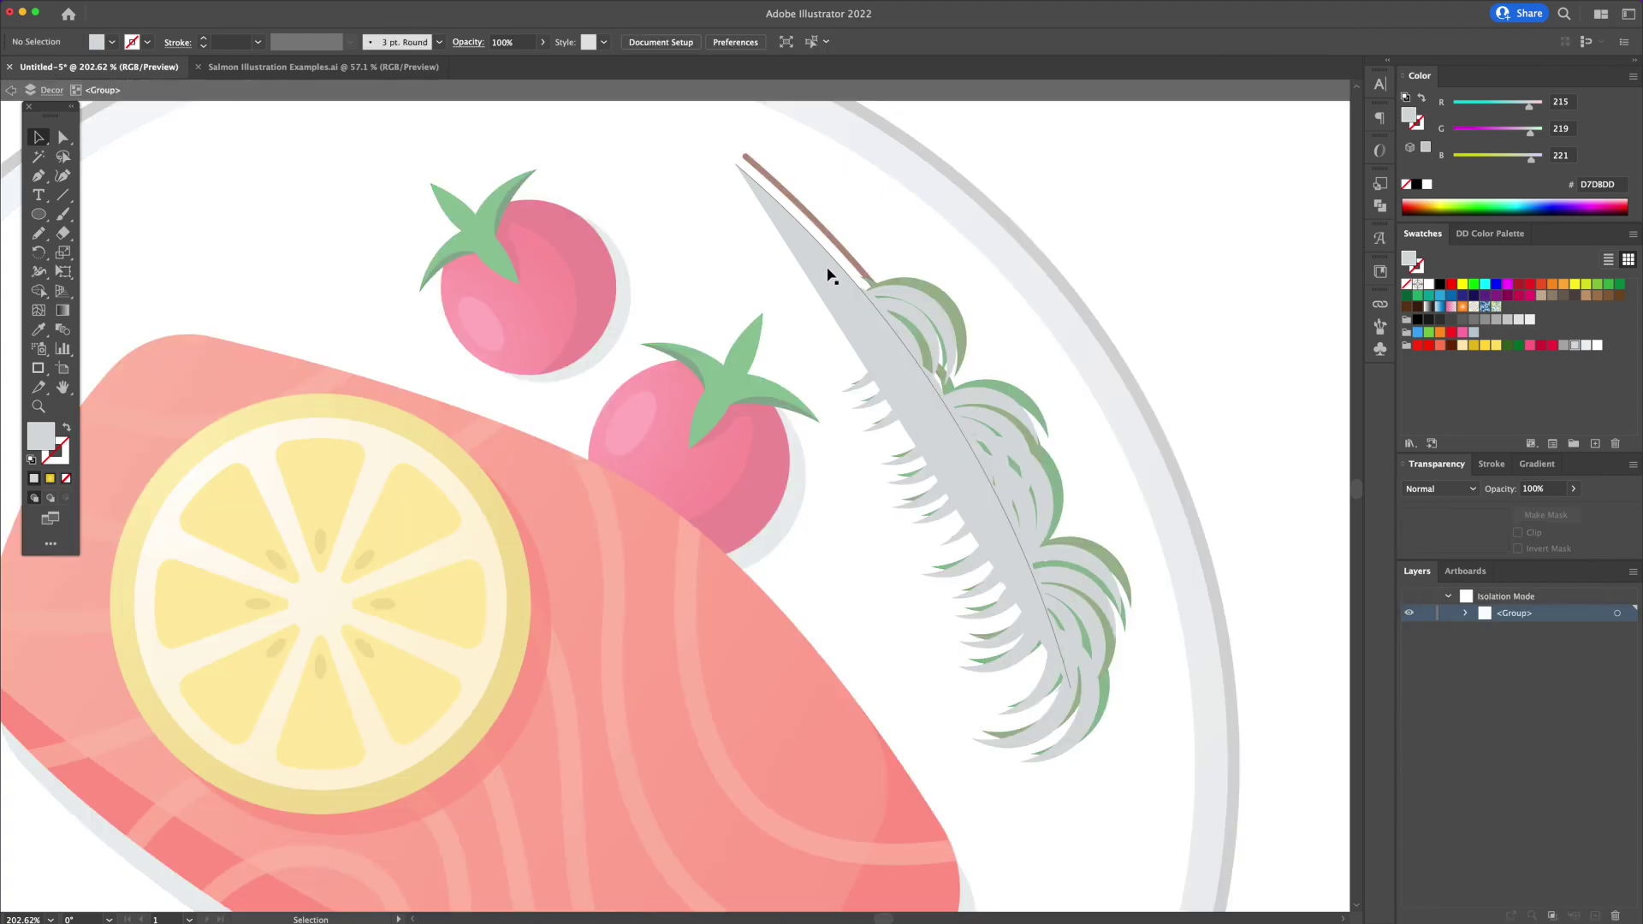
pyautogui.click(837, 273)
pyautogui.press('Delete')
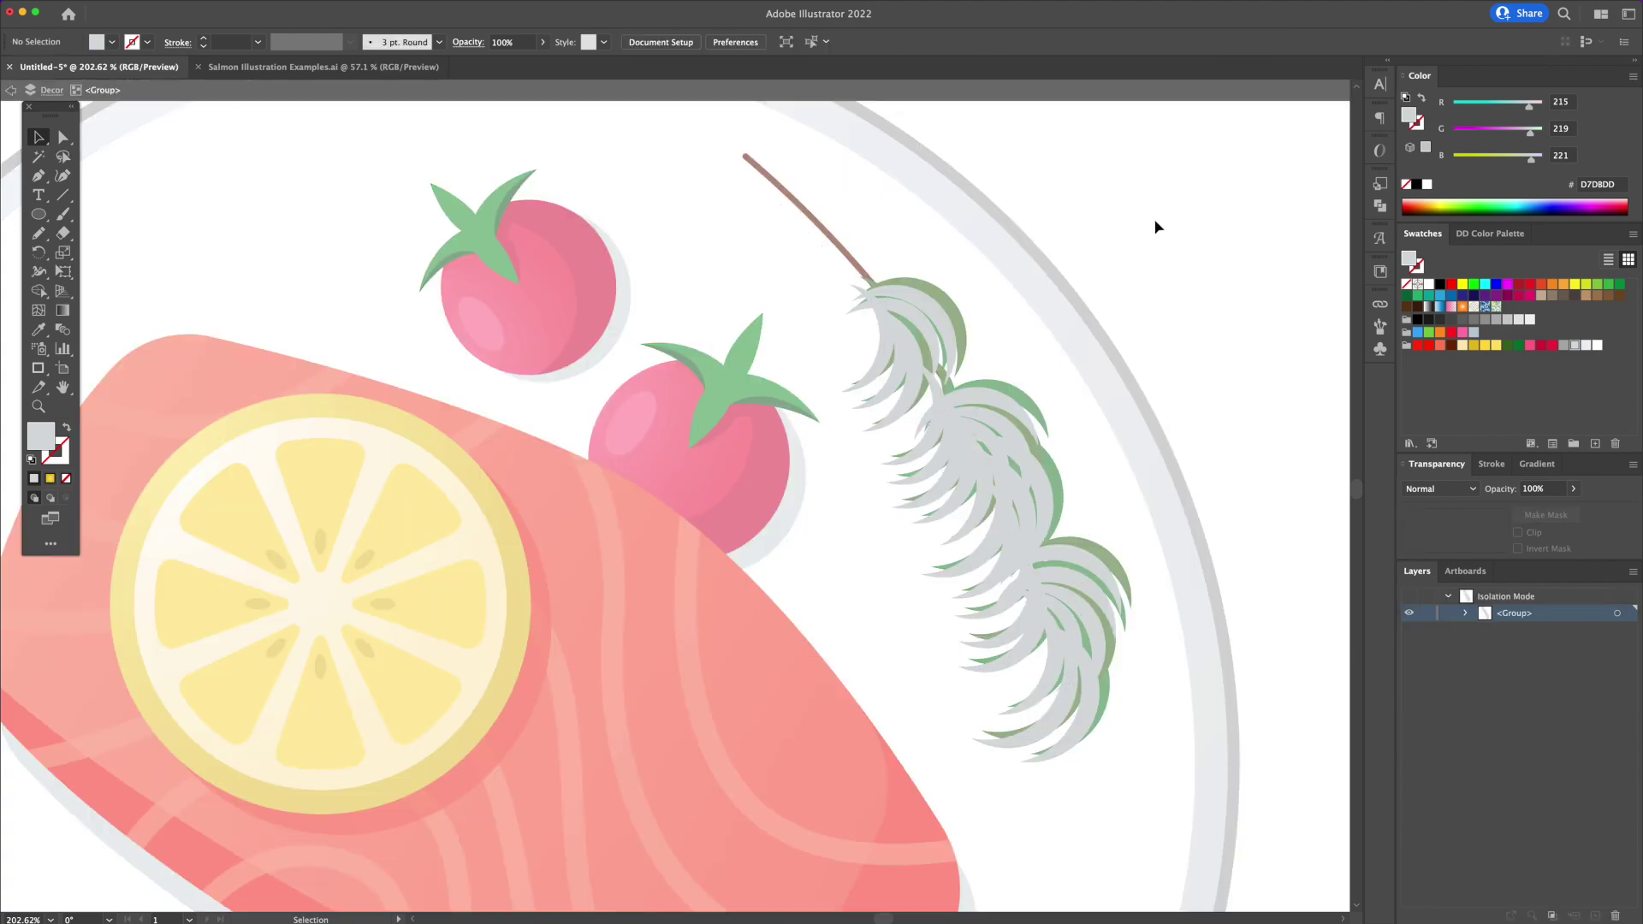